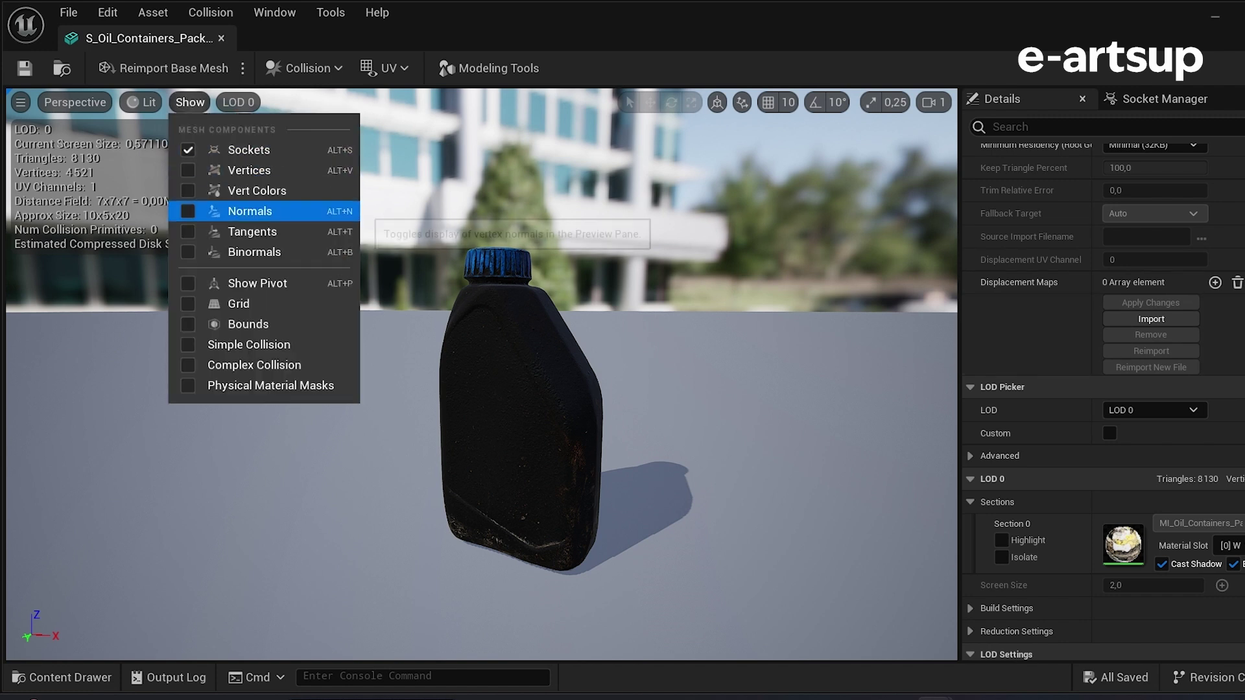
Step: Show the oil bottle in wireframe and step through its LOD 1 to LOD 4 meshes
key(alt+2)
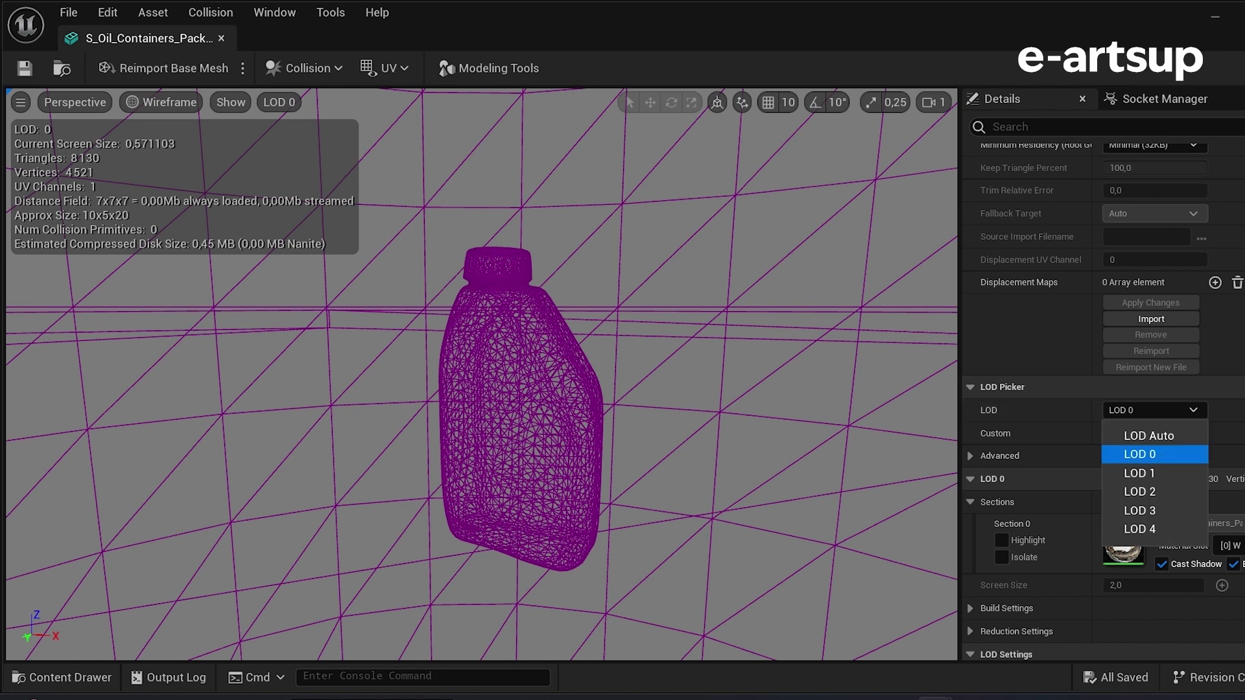
click(1140, 473)
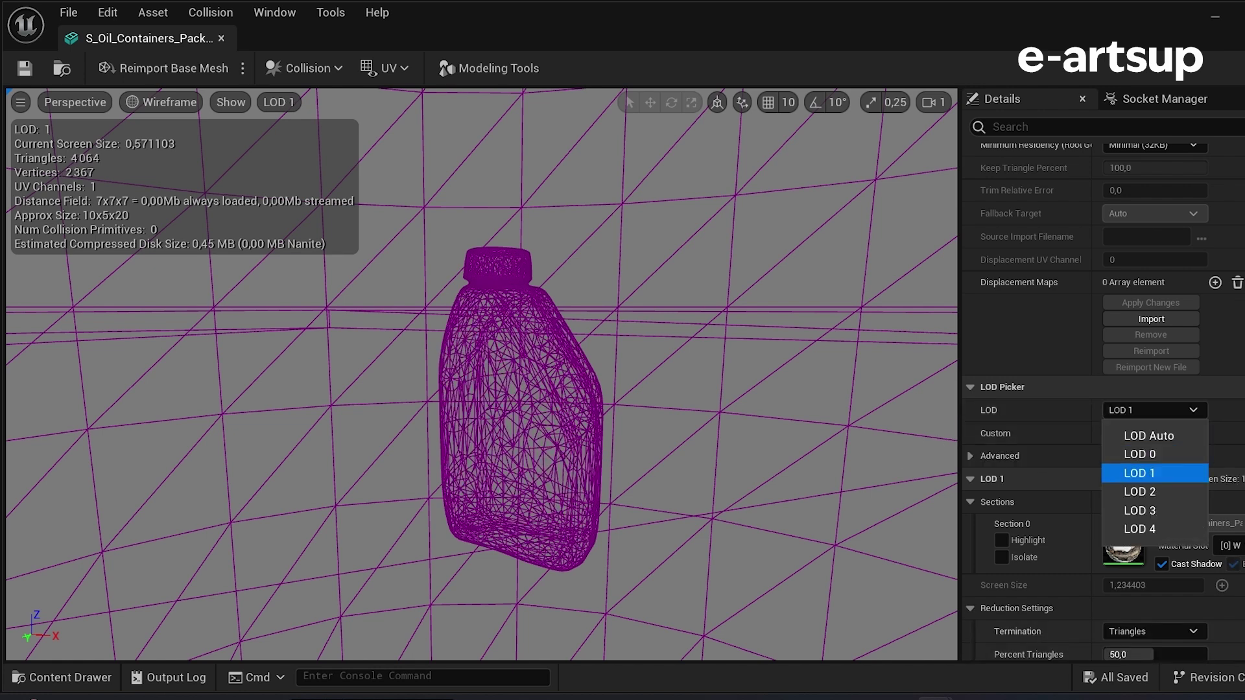
click(1139, 492)
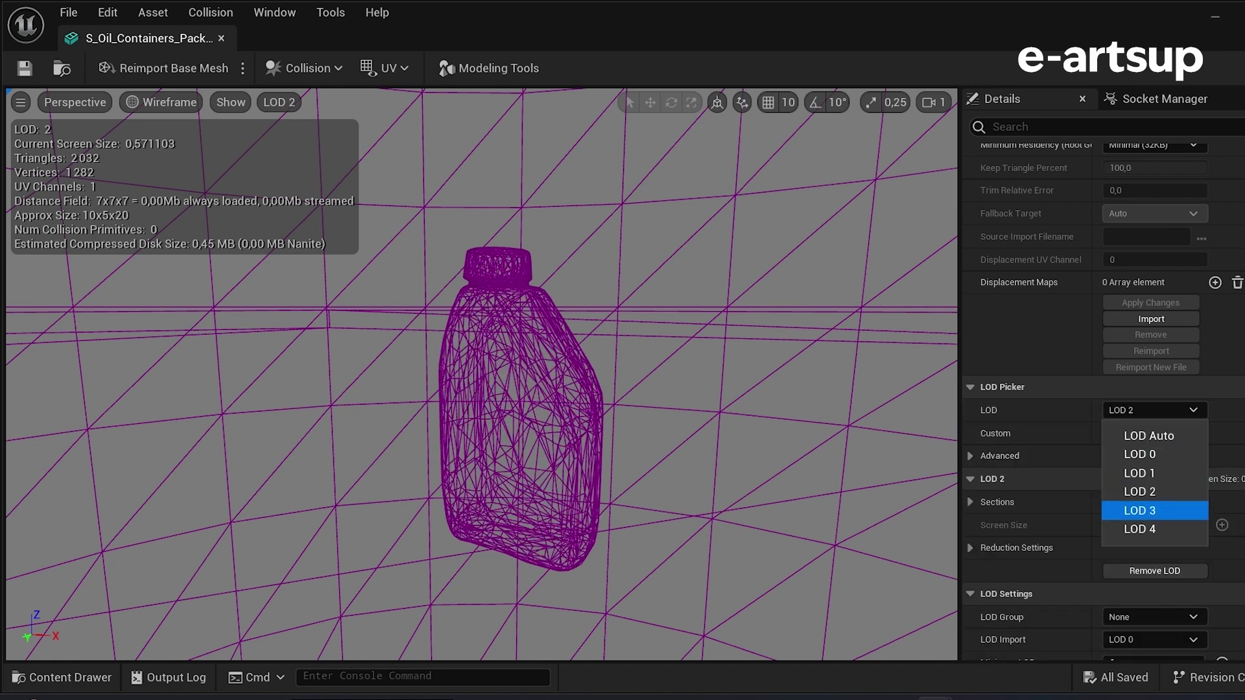
click(1140, 510)
click(1154, 410)
click(1139, 529)
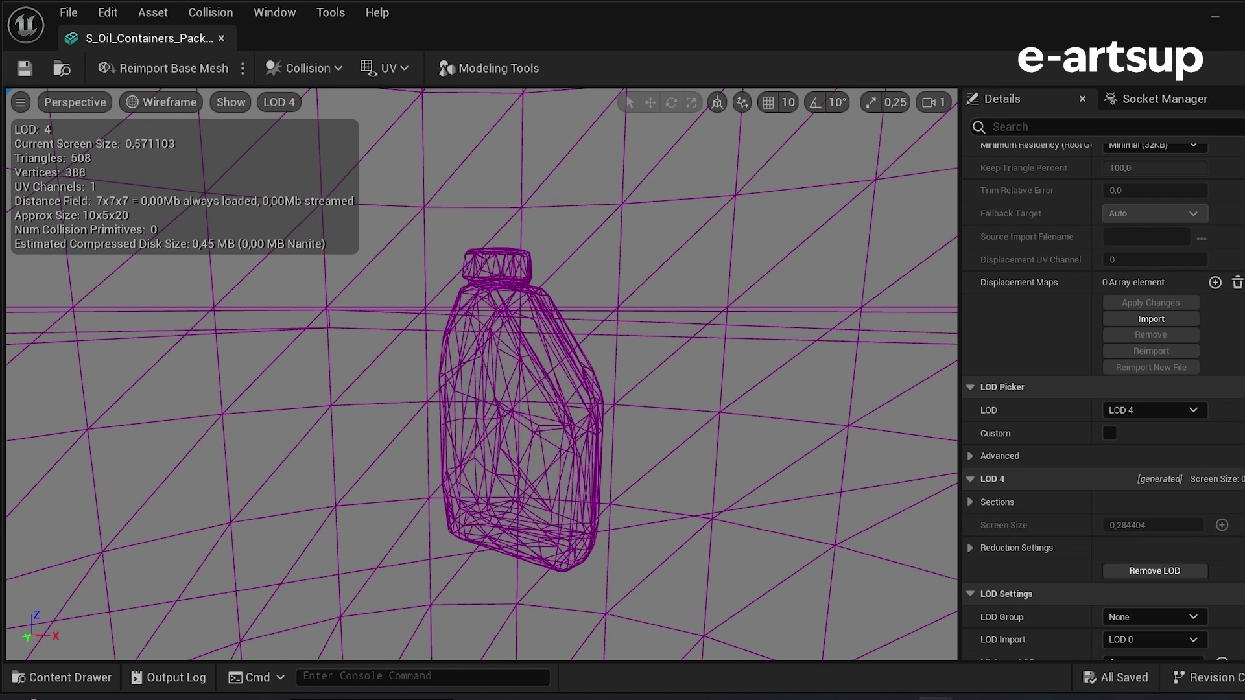
Step: Compare Lit and Wireframe shading, then zoom out and back to watch LOD Auto switch levels
click(163, 102)
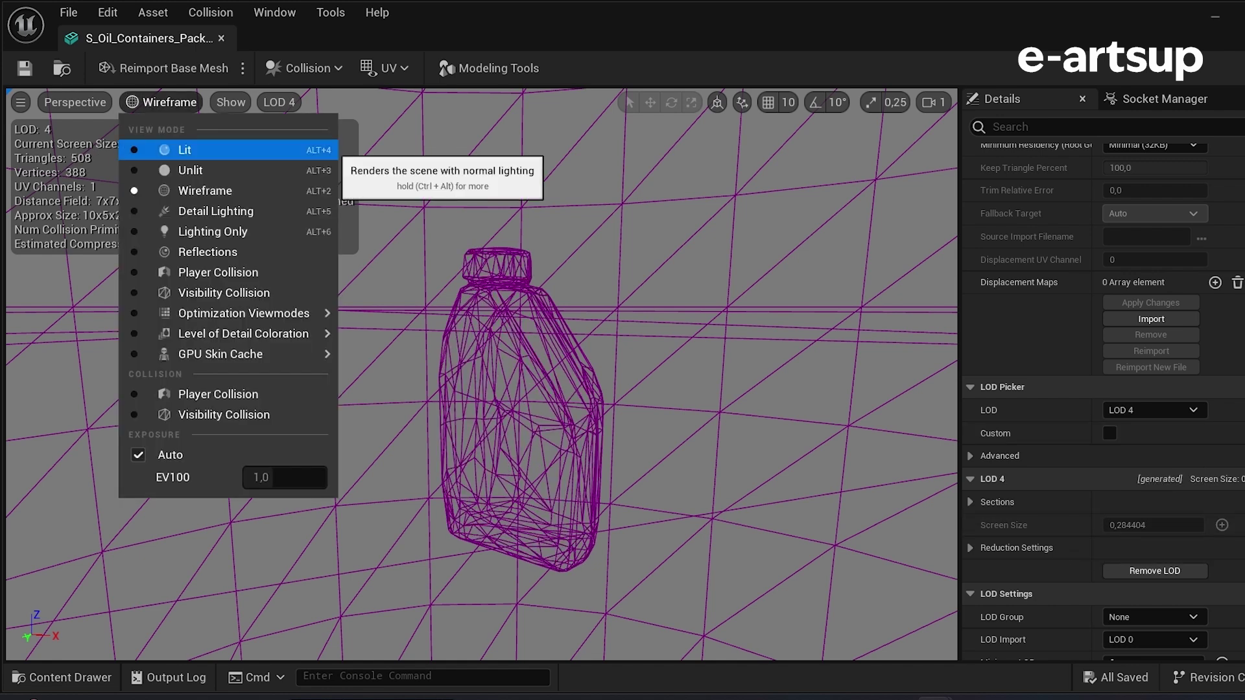
click(185, 149)
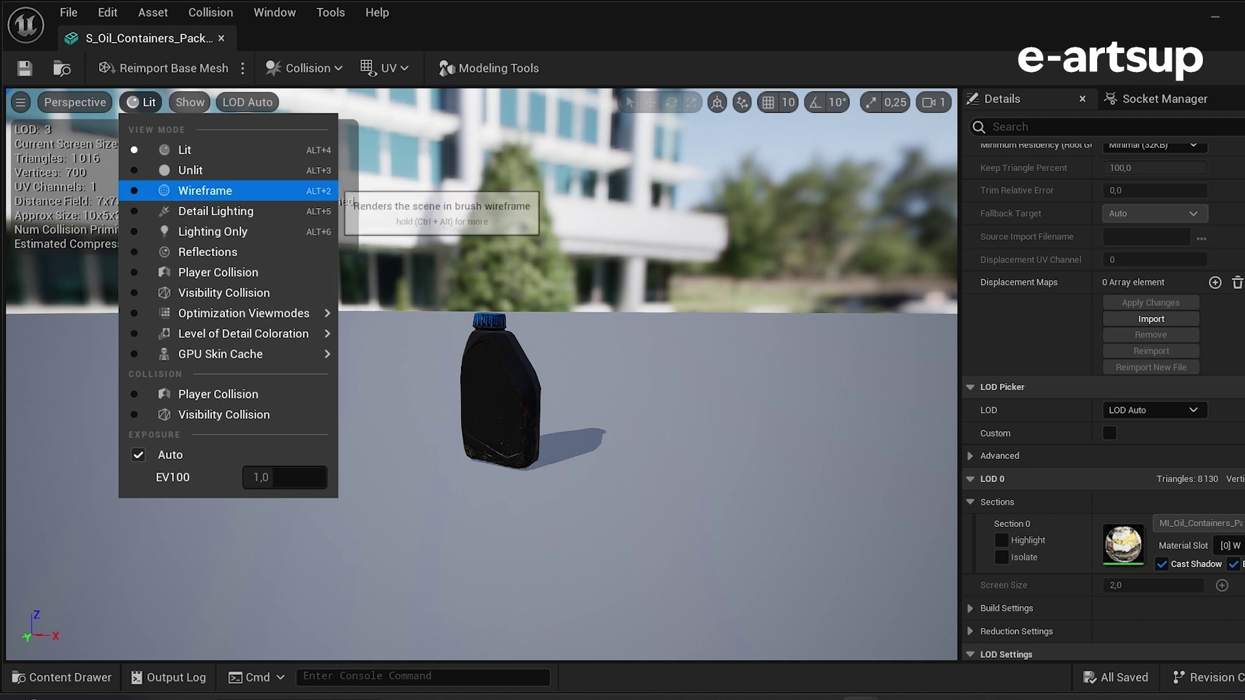
click(204, 191)
scroll(481, 375, down, 5)
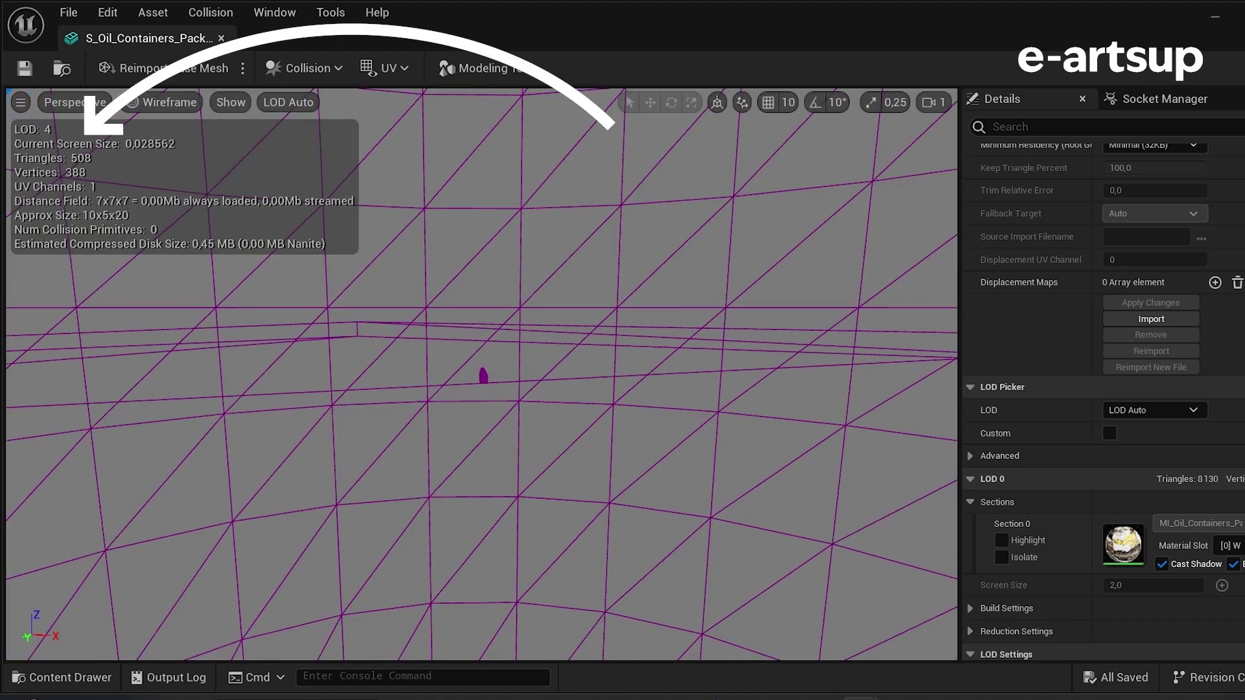
scroll(481, 374, down, 2)
scroll(481, 374, down, 2)
scroll(481, 374, down, 2)
scroll(481, 375, down, 1)
scroll(481, 374, down, 1)
scroll(481, 375, down, 1)
scroll(481, 375, down, 1)
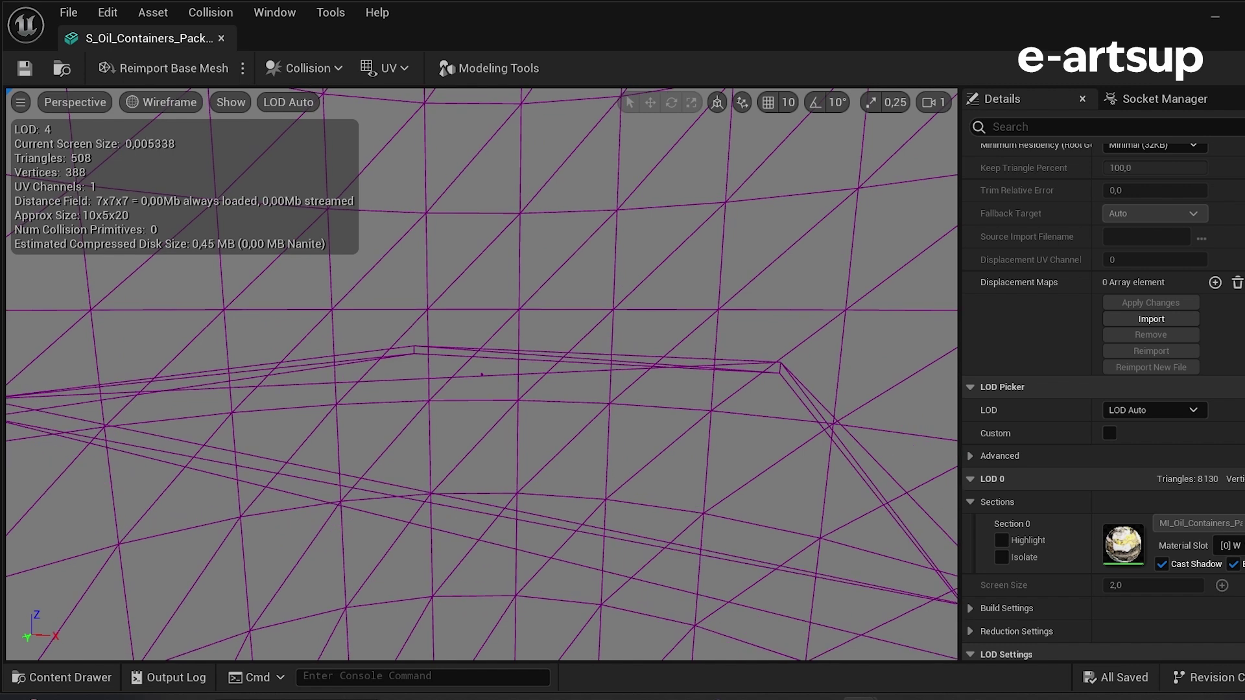
scroll(481, 374, up, 1)
scroll(481, 375, up, 1)
scroll(481, 375, up, 1)
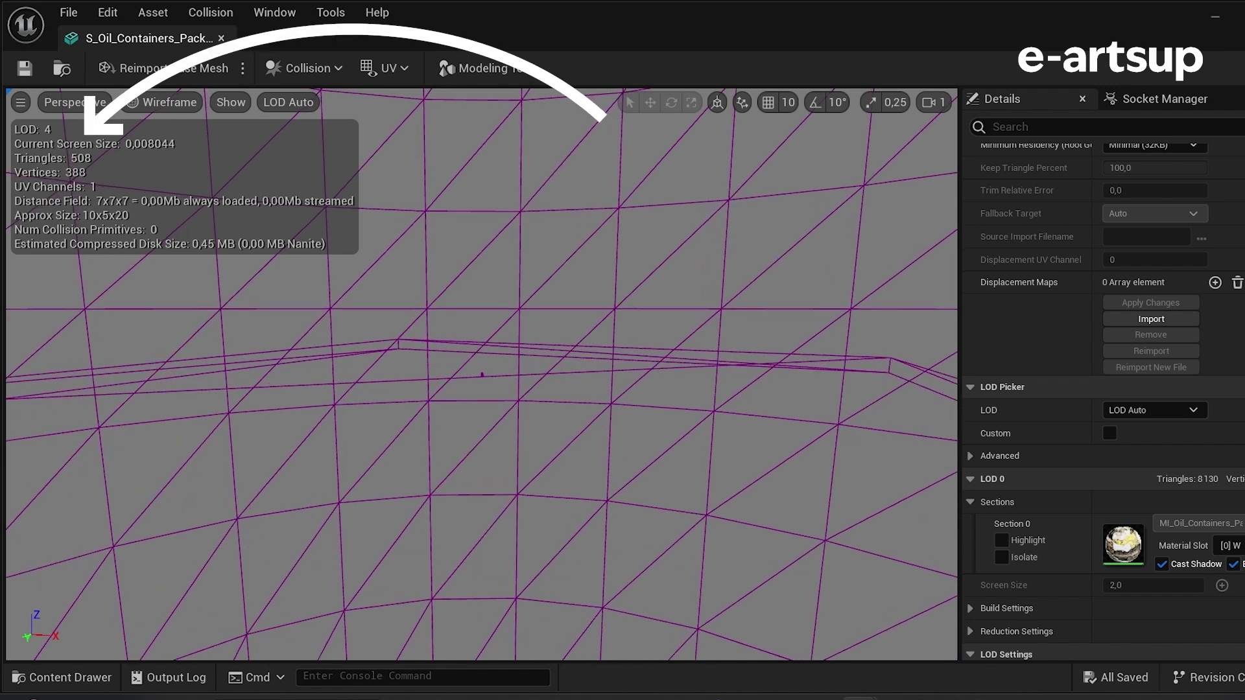
scroll(481, 375, up, 1)
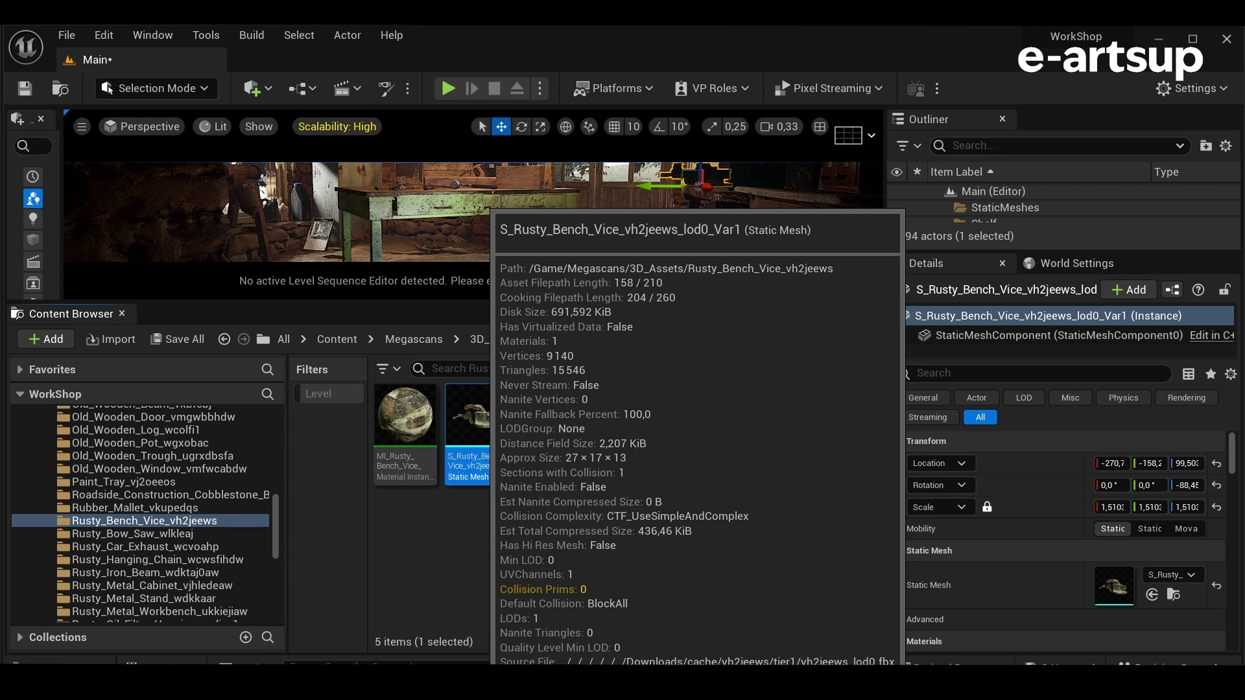
Step: Open S_Rusty_Bench_Vice, orbit around it, and expand LOD Settings showing its single LOD
double_click(468, 428)
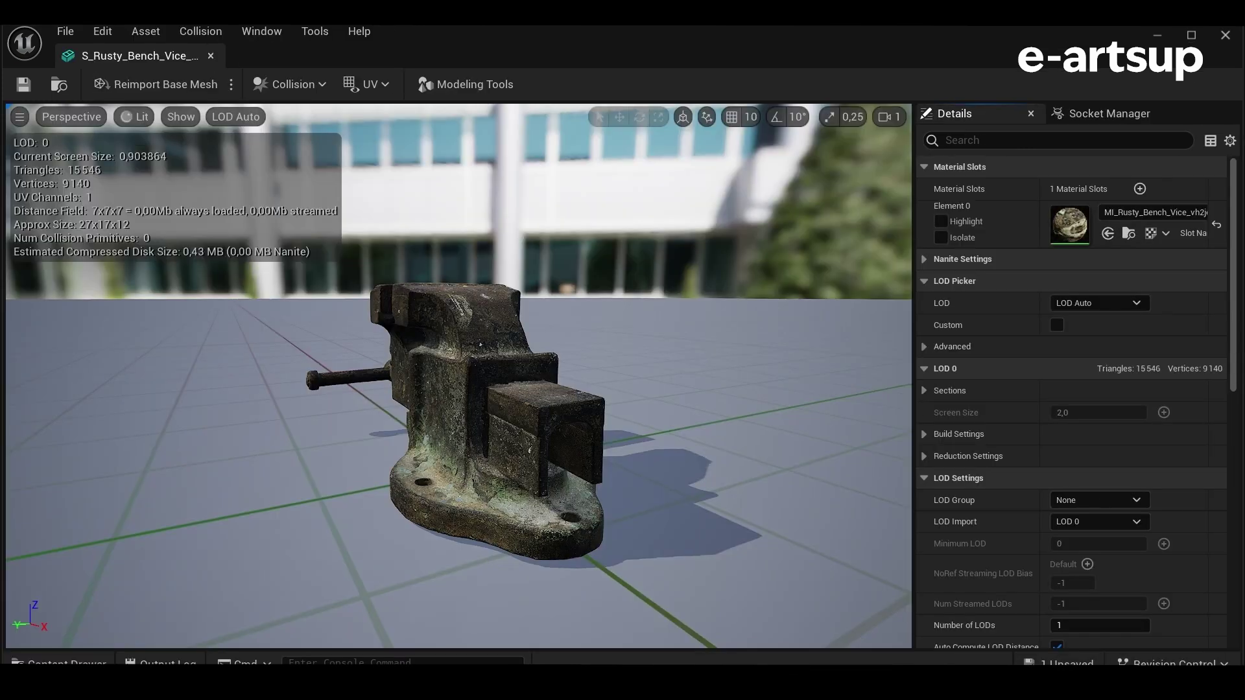
drag(459, 376, 363, 389)
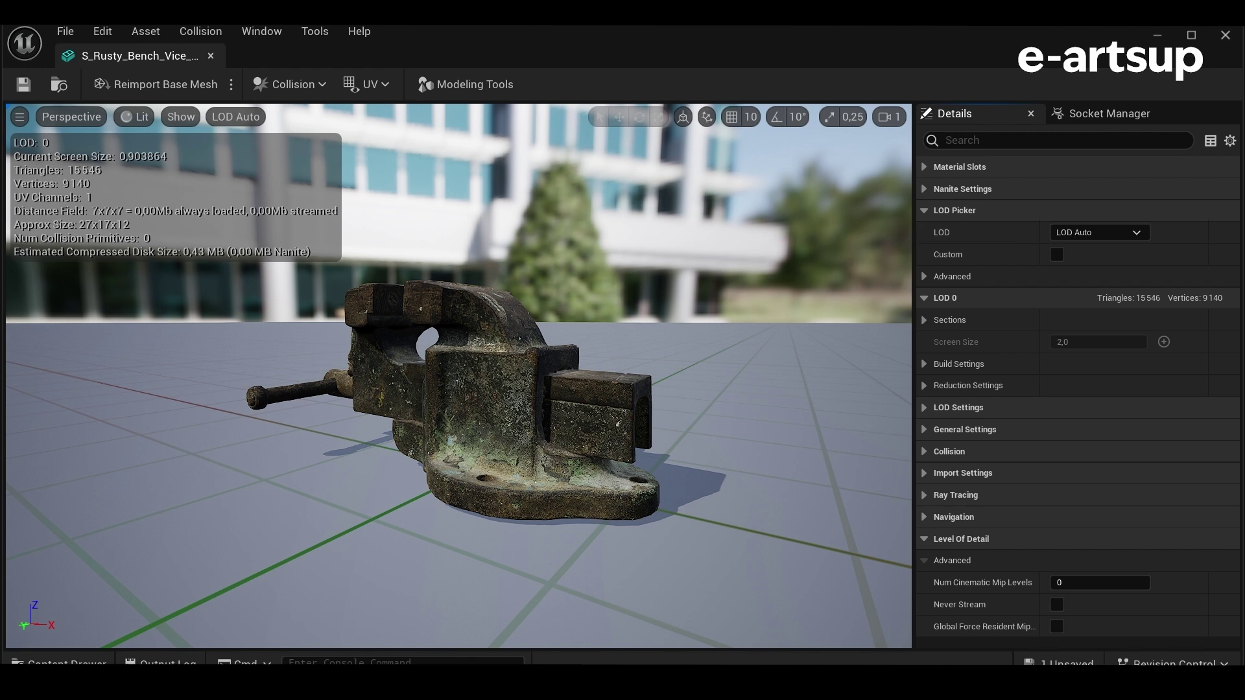
click(959, 407)
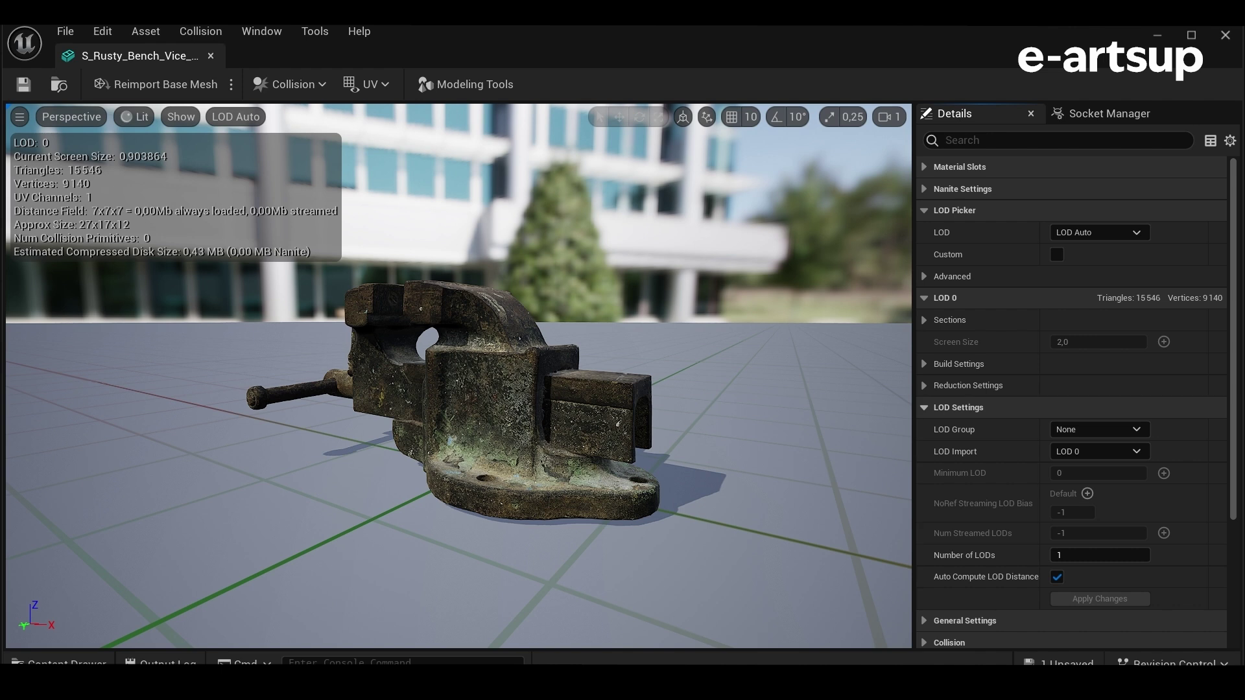
Step: Set the vice's Number of LODs to 3, apply it, and zoom in and out to check switching
click(1099, 555)
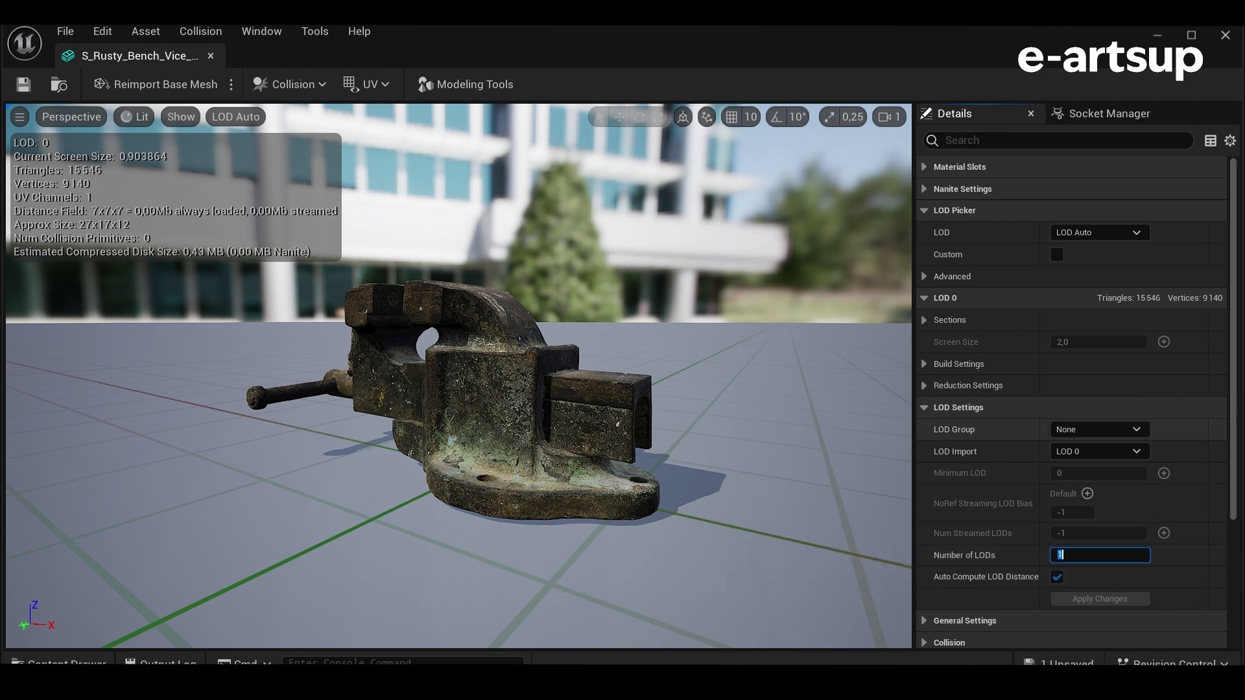
text(3)
key(Return)
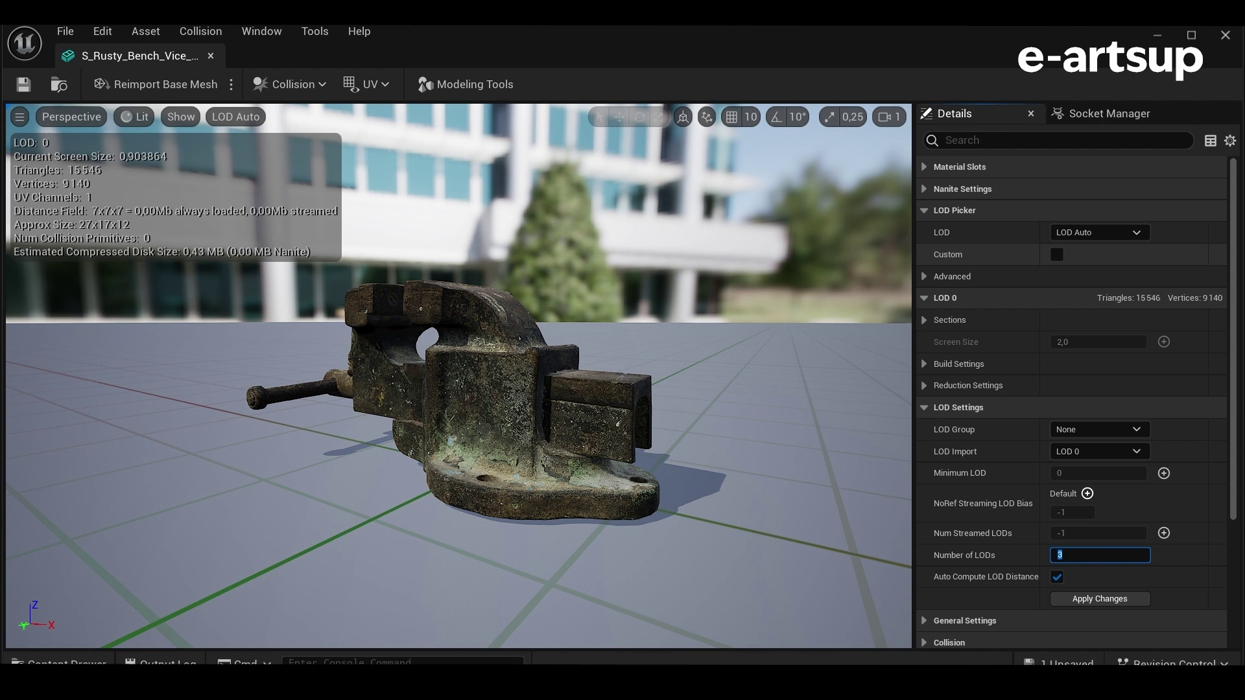
click(1099, 598)
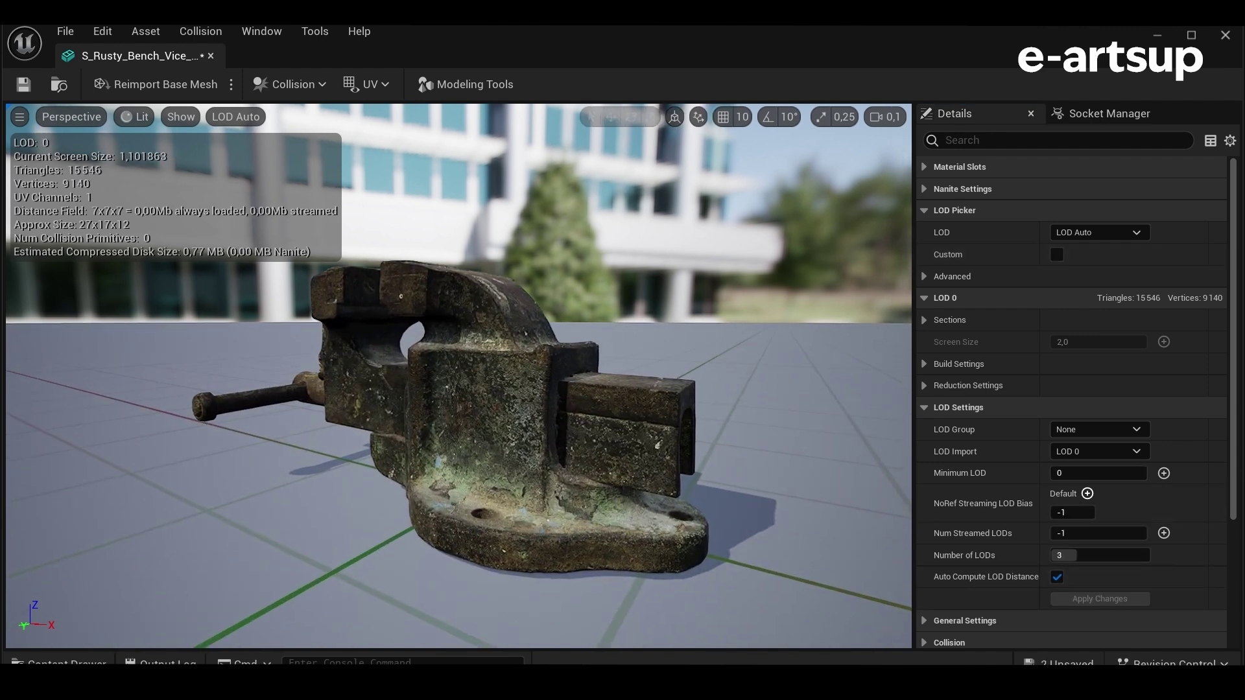
scroll(459, 376, up, 2)
scroll(459, 376, down, 5)
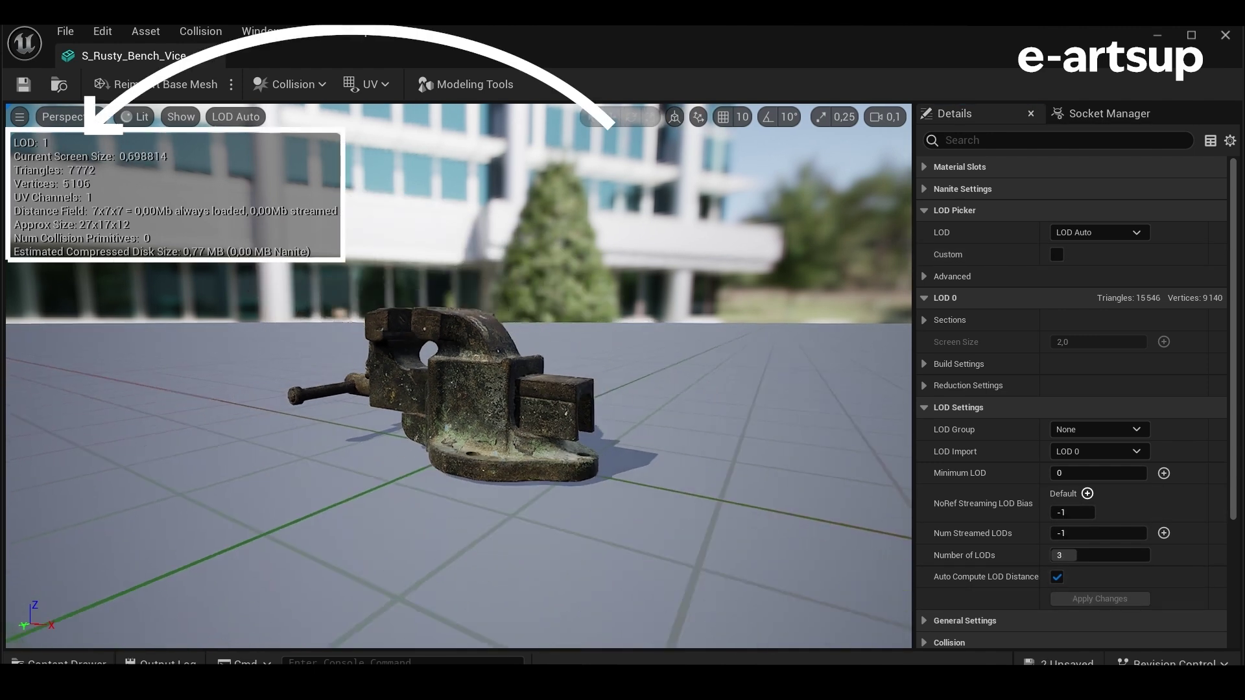
scroll(459, 376, down, 1)
scroll(459, 376, down, 2)
scroll(459, 376, down, 2)
scroll(460, 376, up, 1)
scroll(459, 376, down, 2)
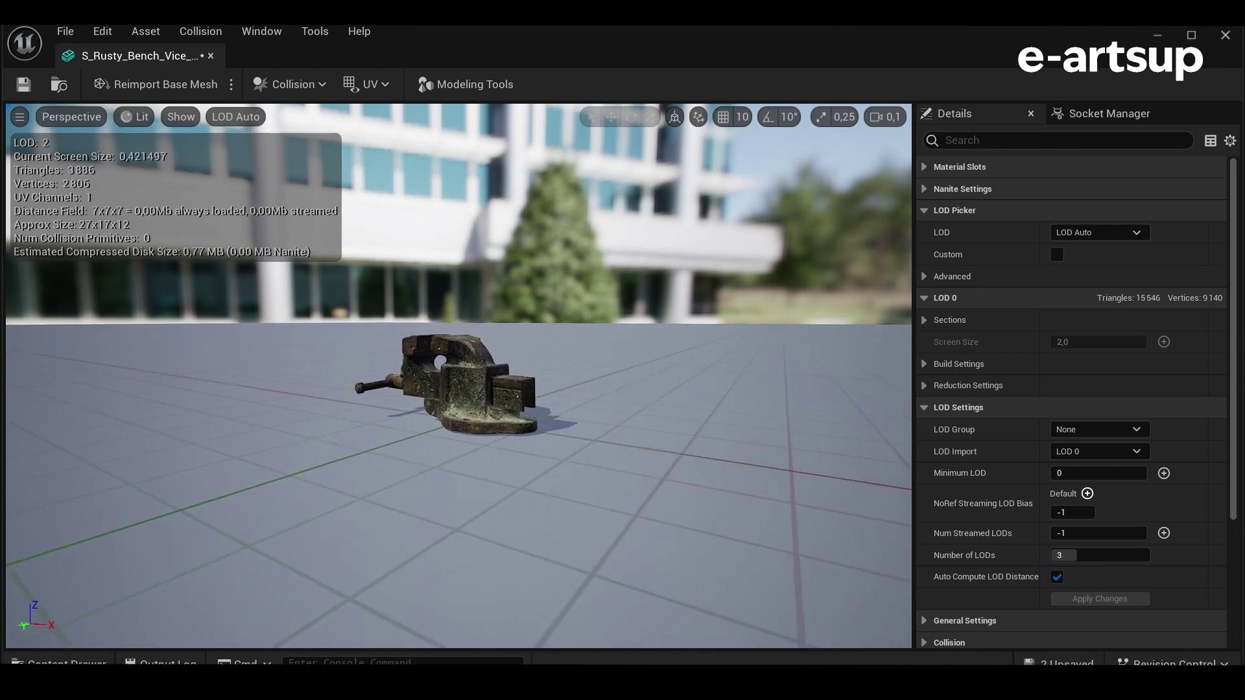
scroll(459, 376, up, 2)
scroll(459, 376, up, 1)
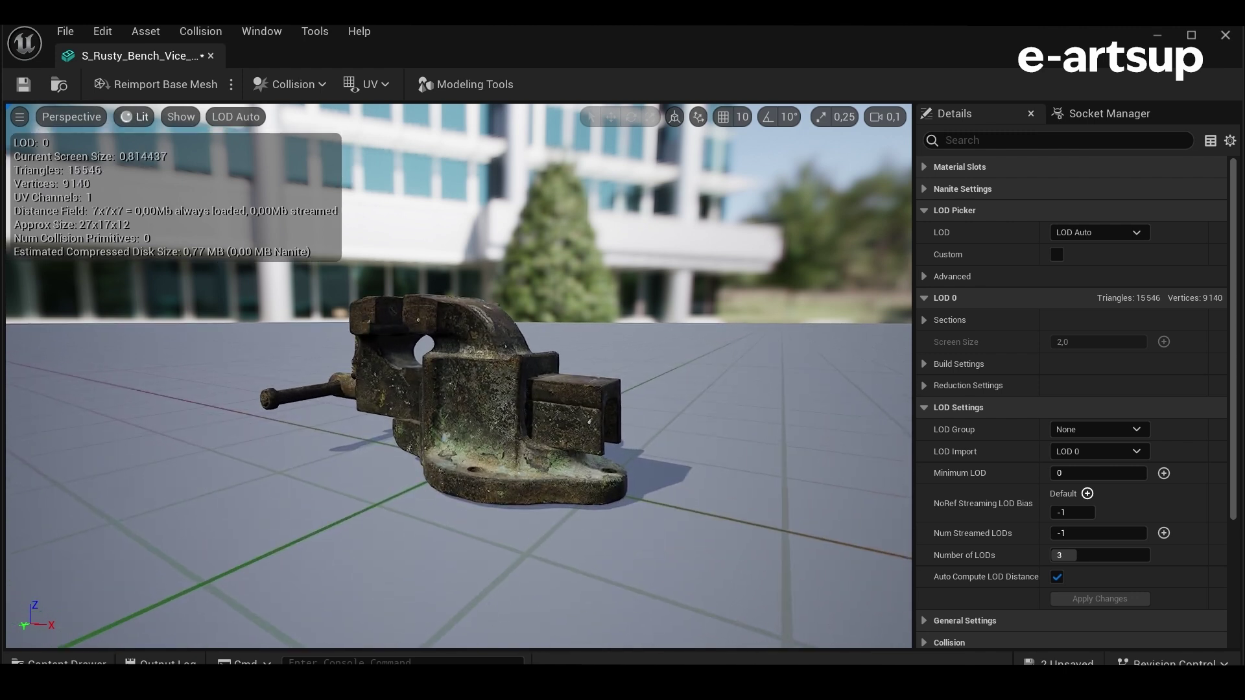
Step: Check the vice's LOD 0 to LOD 2 transitions in Wireframe while zooming, then return to Lit
click(134, 116)
click(194, 200)
scroll(459, 376, up, 2)
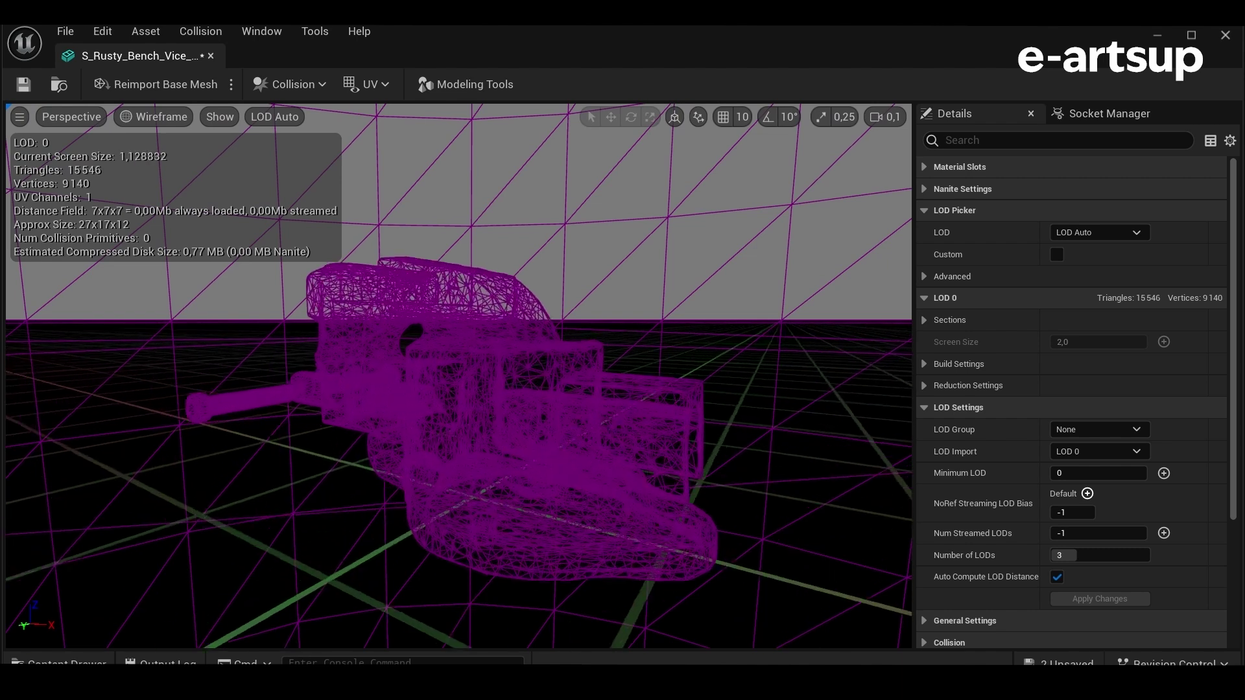
scroll(459, 376, down, 2)
scroll(459, 376, down, 2)
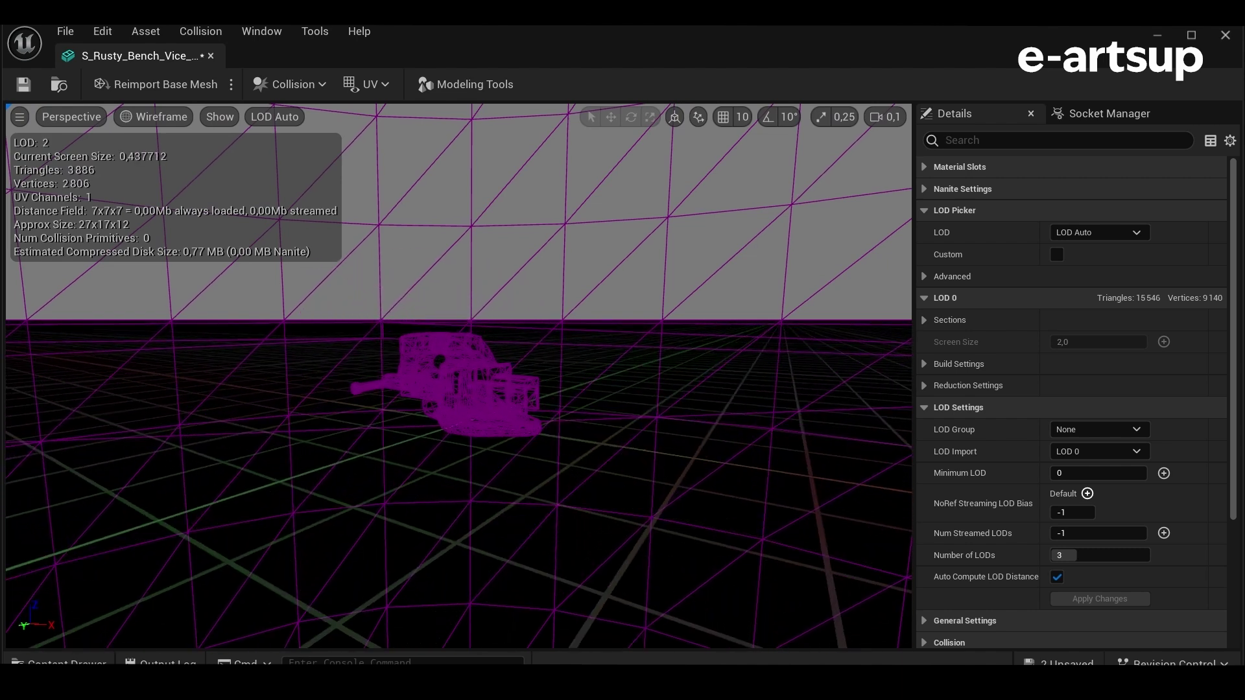
scroll(459, 376, up, 1)
scroll(459, 376, up, 2)
scroll(459, 376, up, 1)
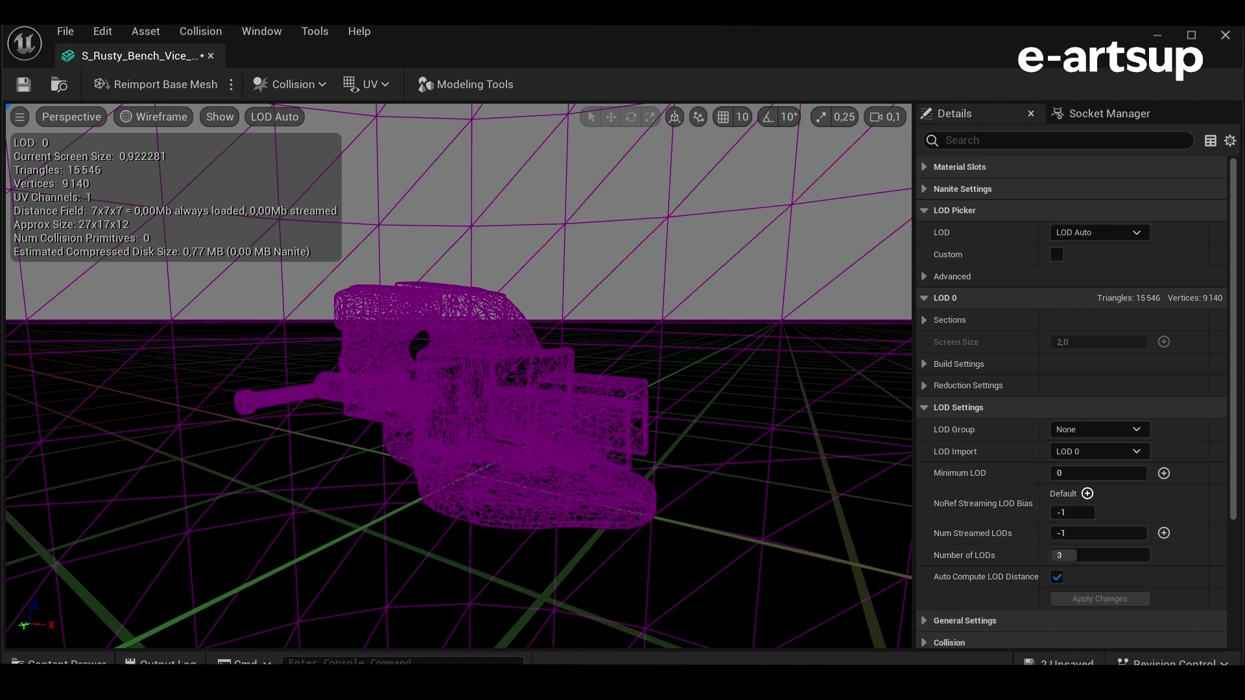
click(155, 116)
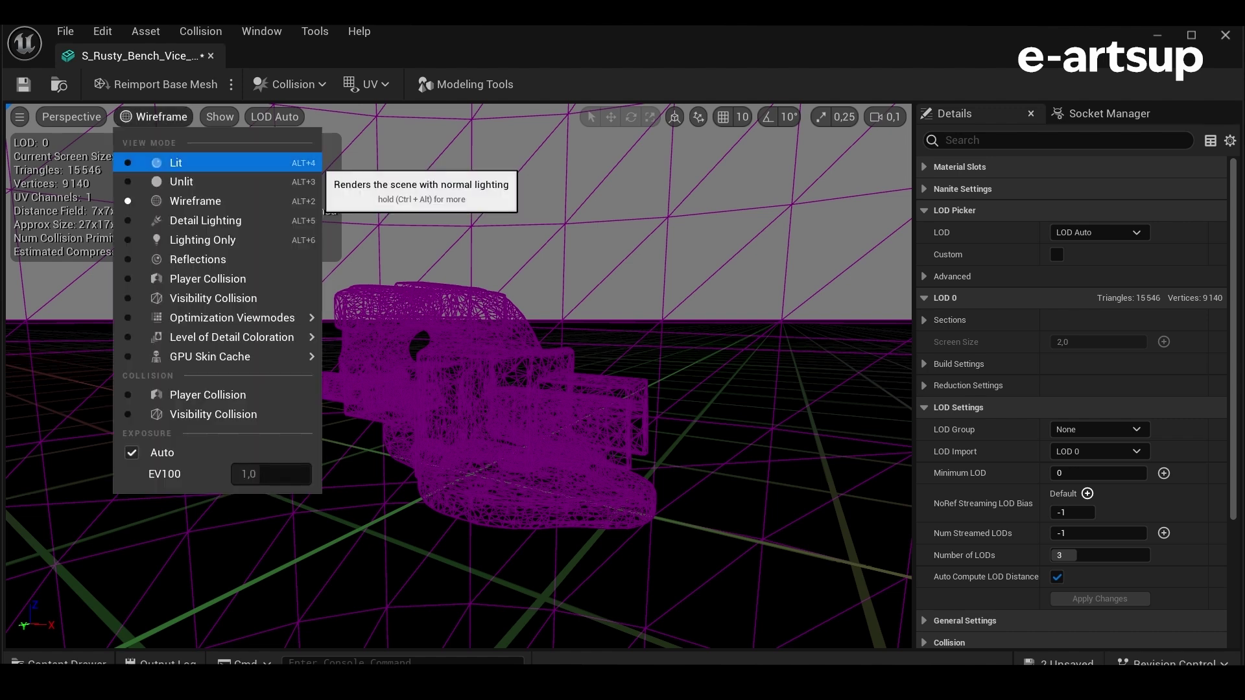
click(172, 162)
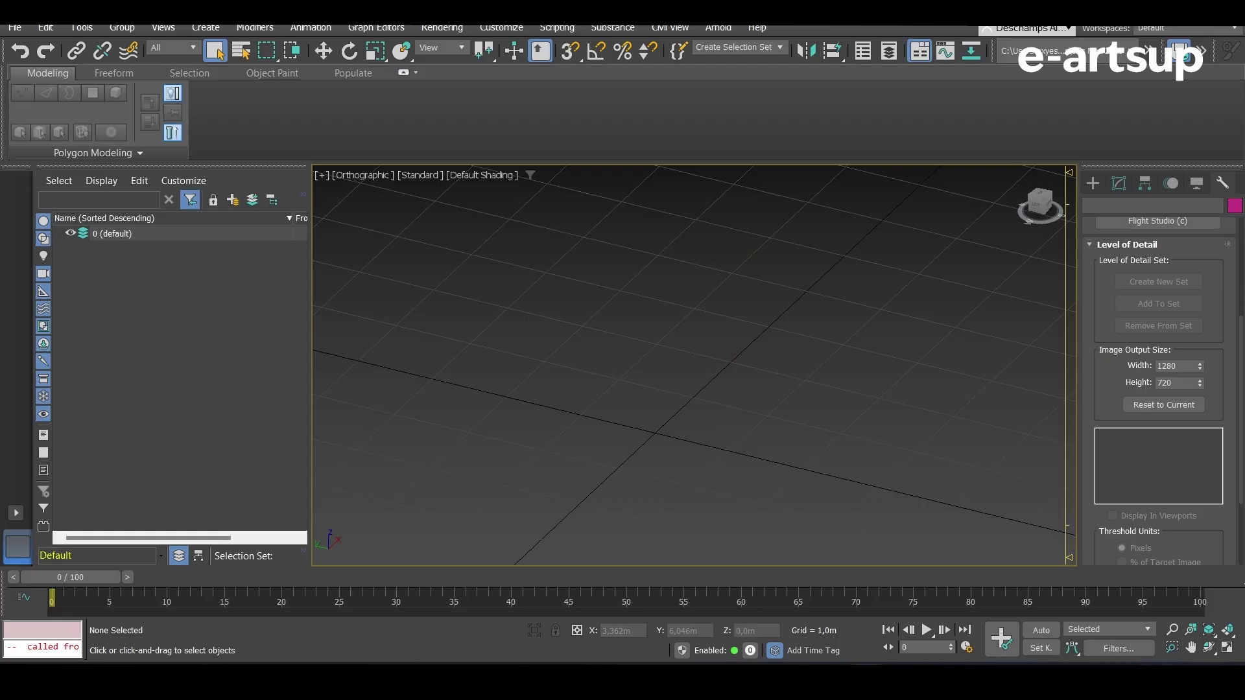
Step: Create a box primitive in the middle of the grid
click(1093, 183)
click(1122, 285)
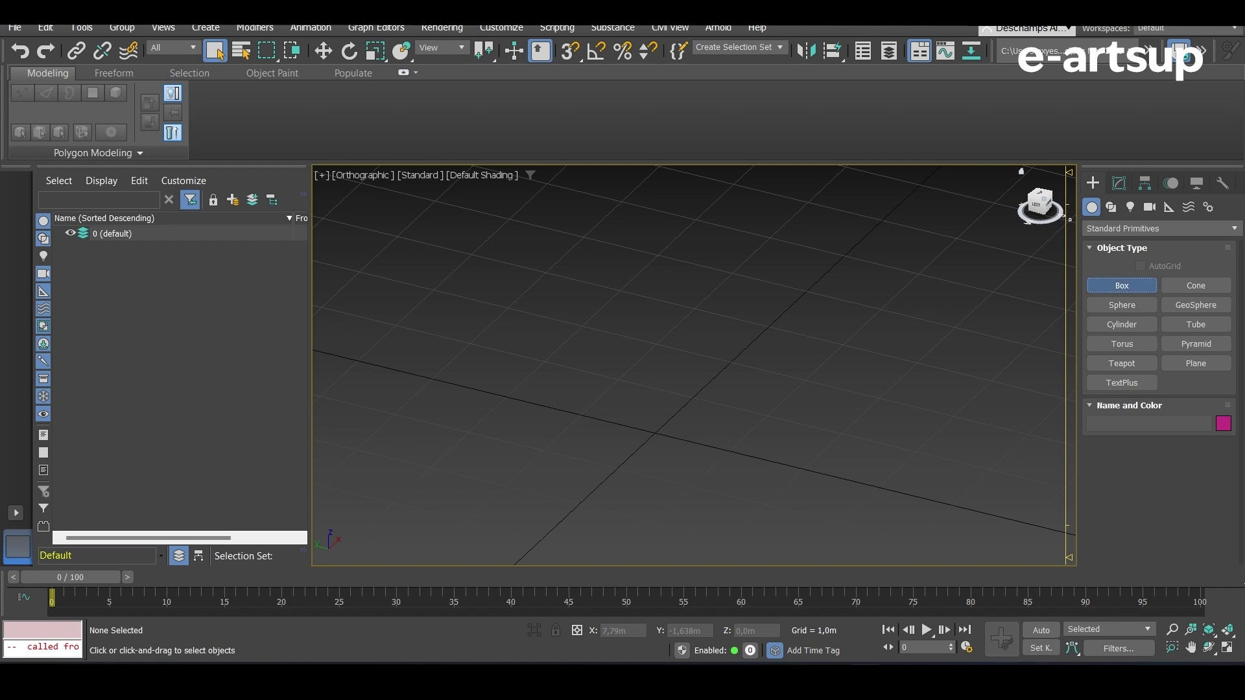
drag(549, 444, 760, 415)
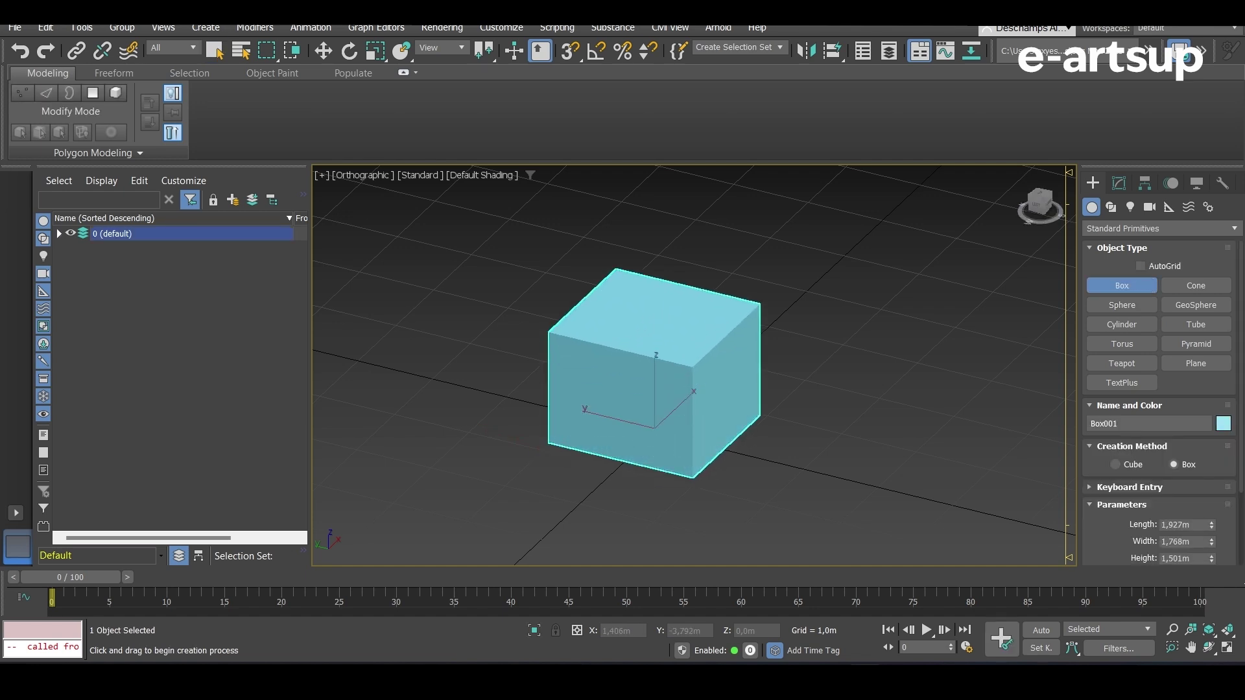
click(215, 51)
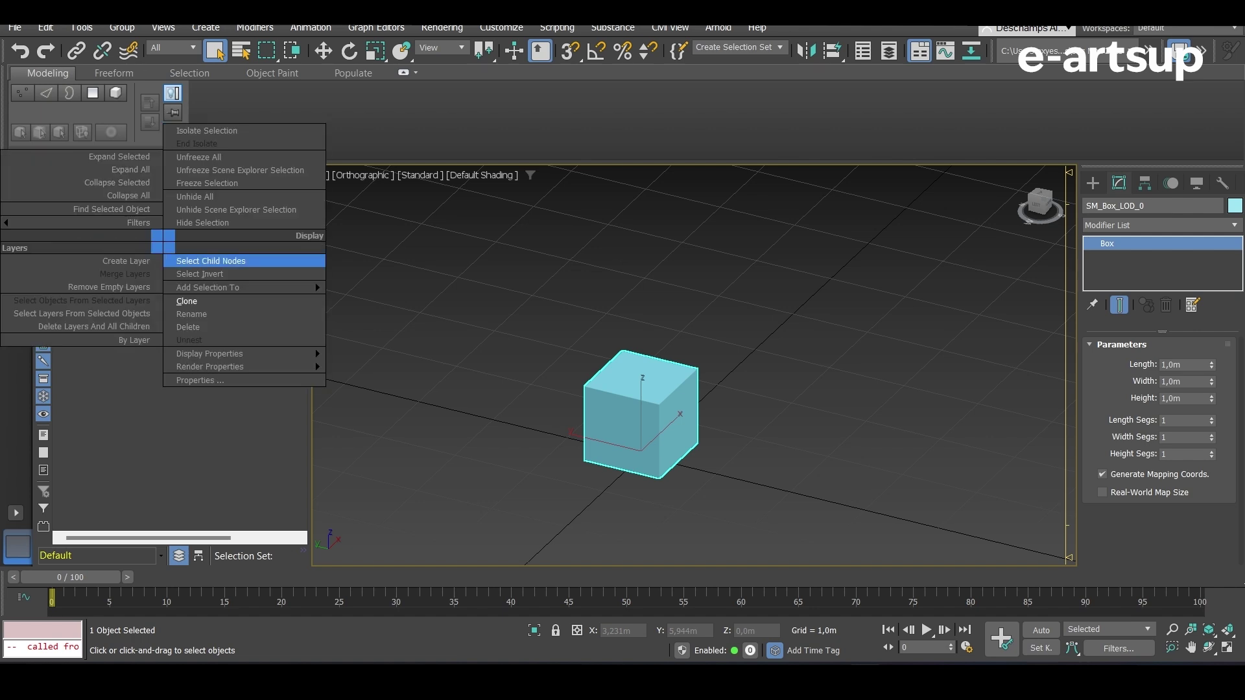
Step: Copy the box and name the copy UCX_SM_Box_LOD_0
key(ctrl+v)
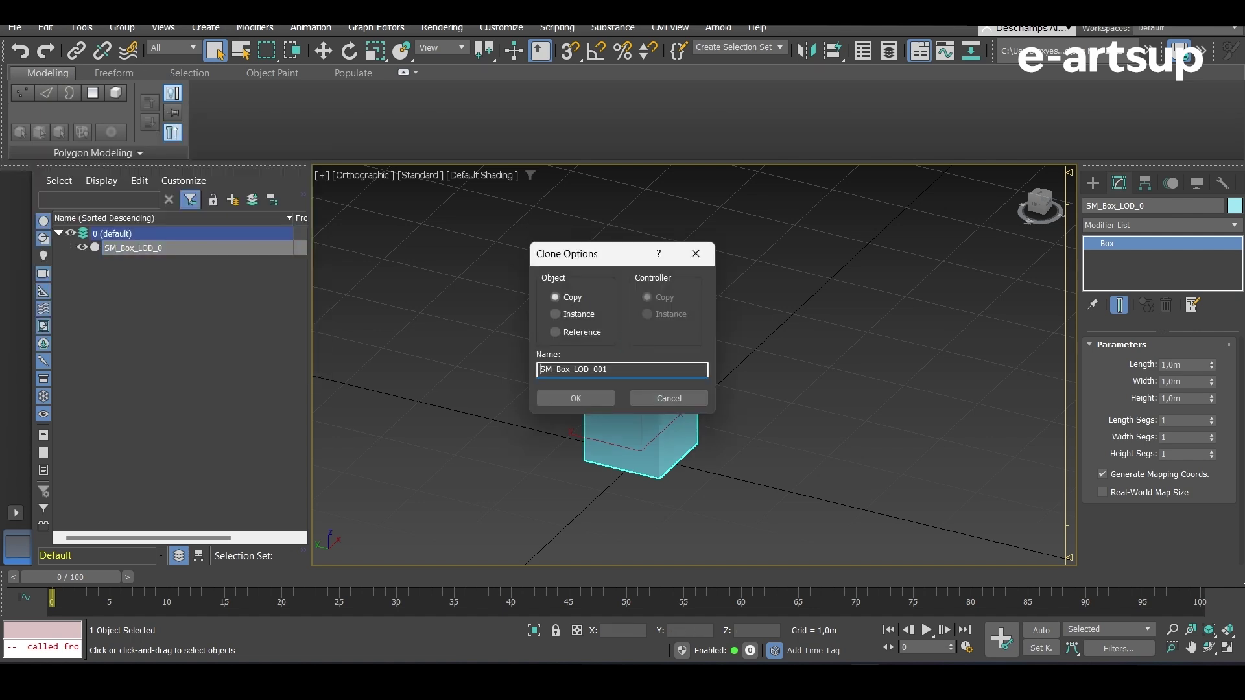
text(UCX_)
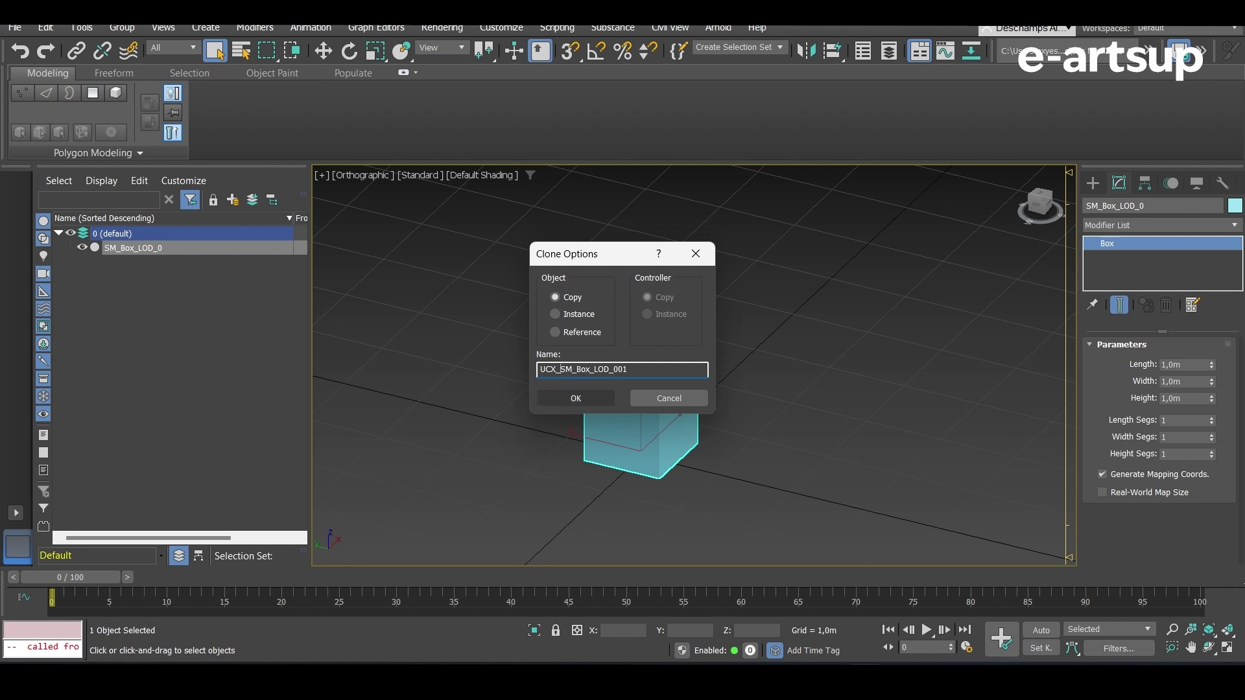
drag(628, 368, 617, 369)
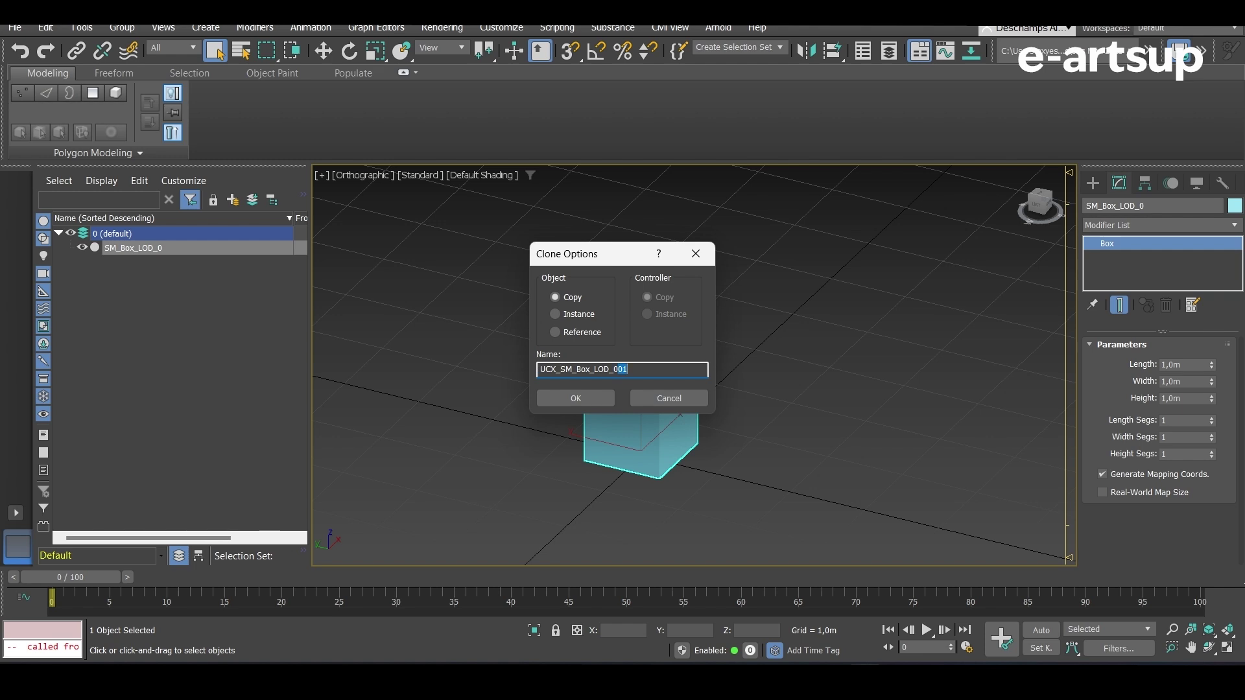
key(BackSpace)
key(Return)
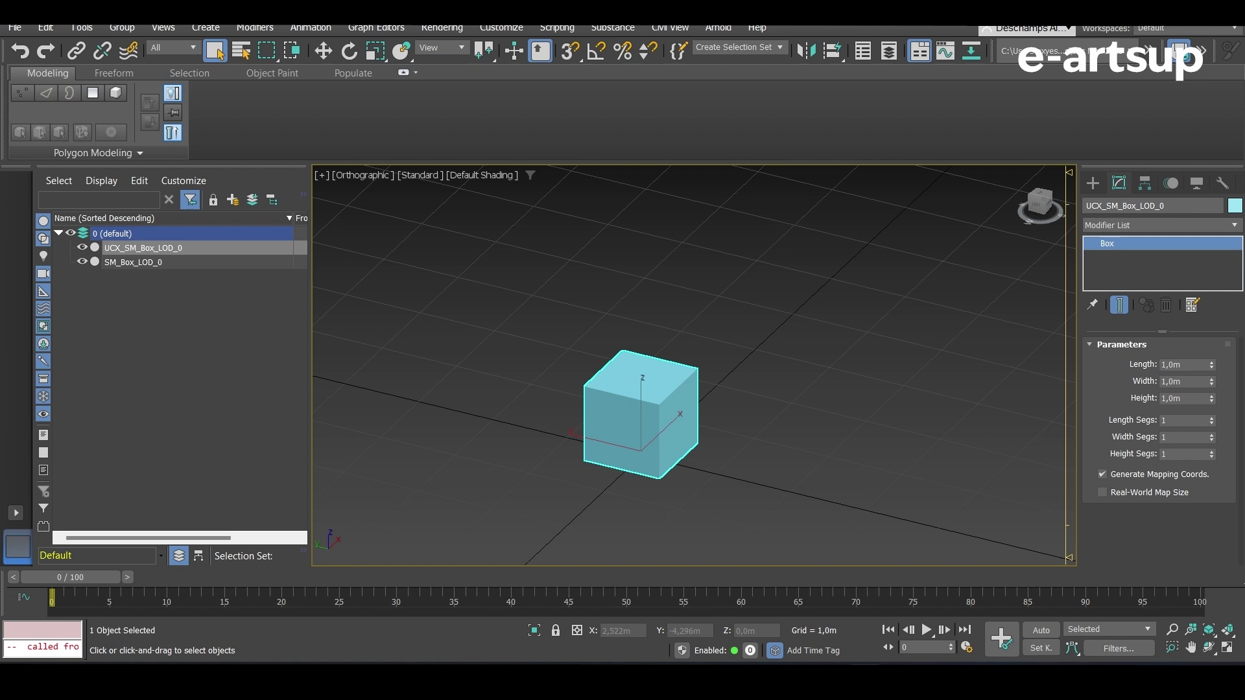
Step: Hide the collision box and clone SM_Box_LOD_0 into SM_Box_LOD_1 and SM_Box_LOD_2, then hide both clones
click(132, 262)
click(82, 247)
right_click(133, 262)
click(245, 322)
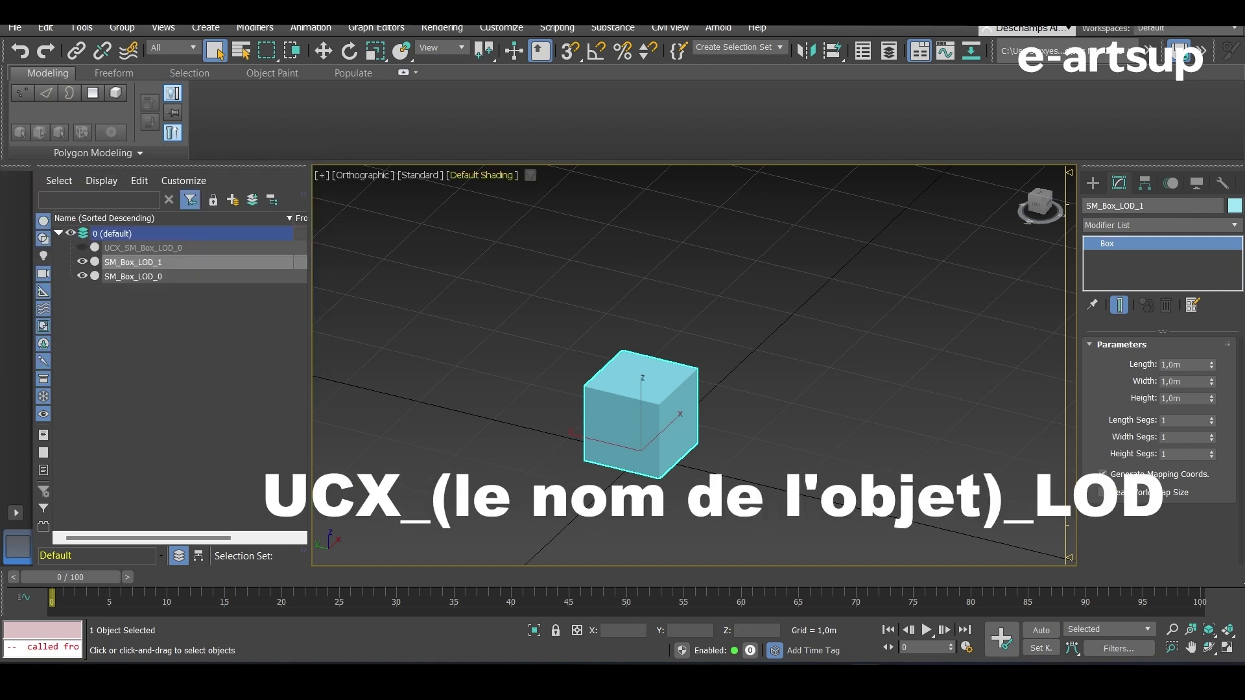
right_click(133, 262)
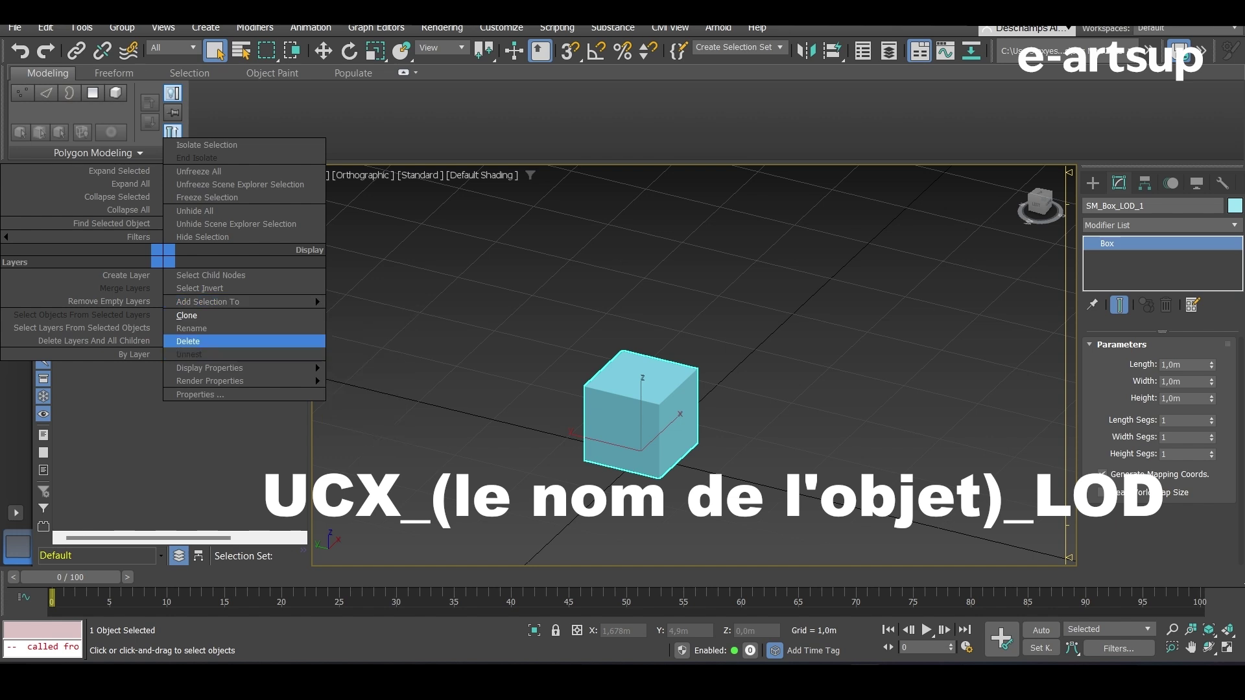
click(246, 324)
click(82, 261)
click(81, 275)
Step: Give SM_Box_LOD_0 a TurboSmooth with 3 iterations and collapse it to an editable mesh
click(133, 291)
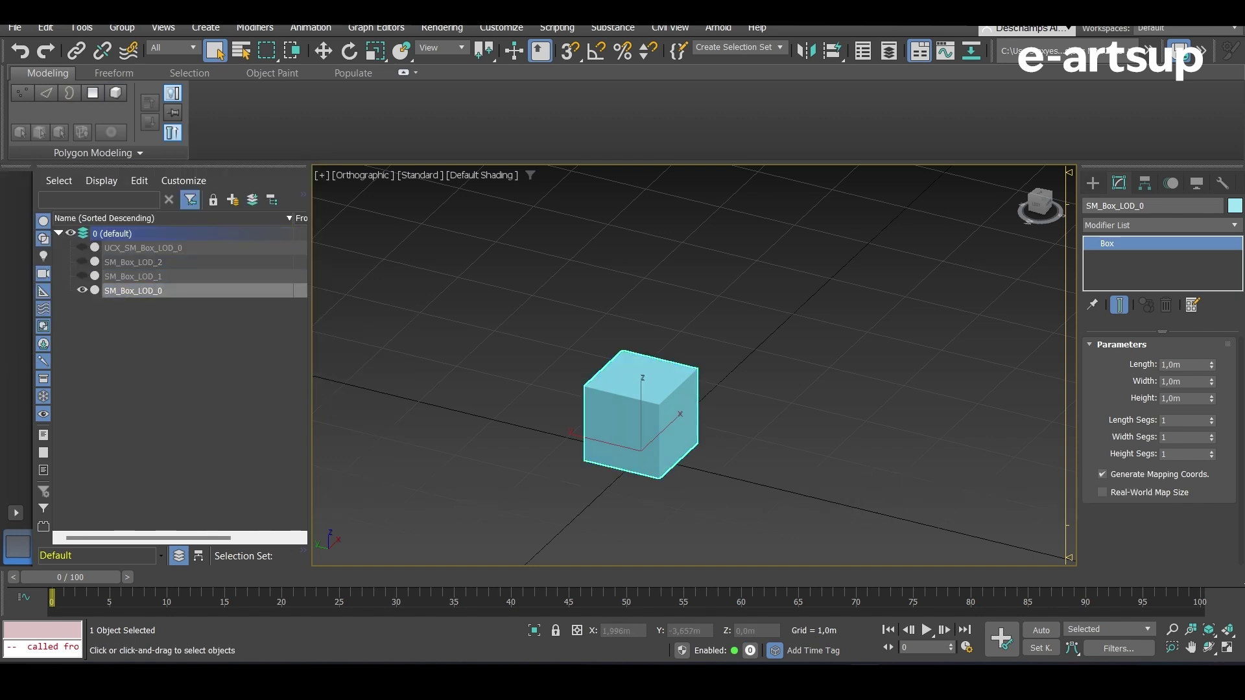
click(1161, 225)
text(tu)
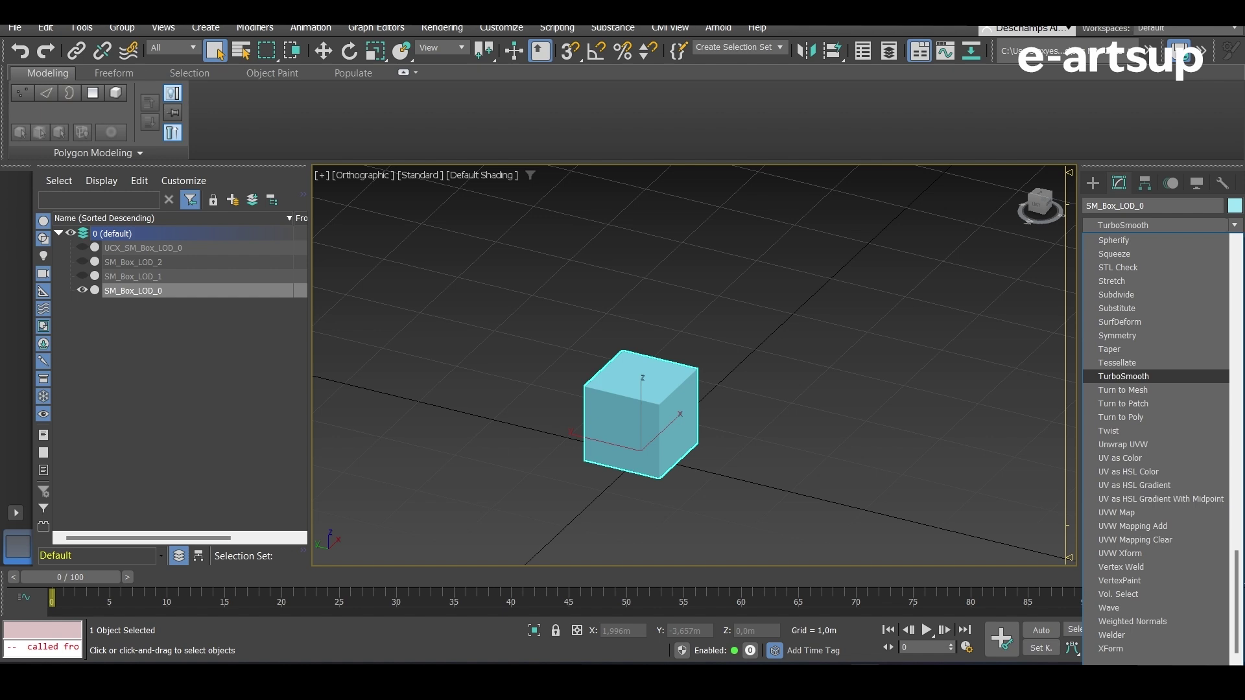
key(Return)
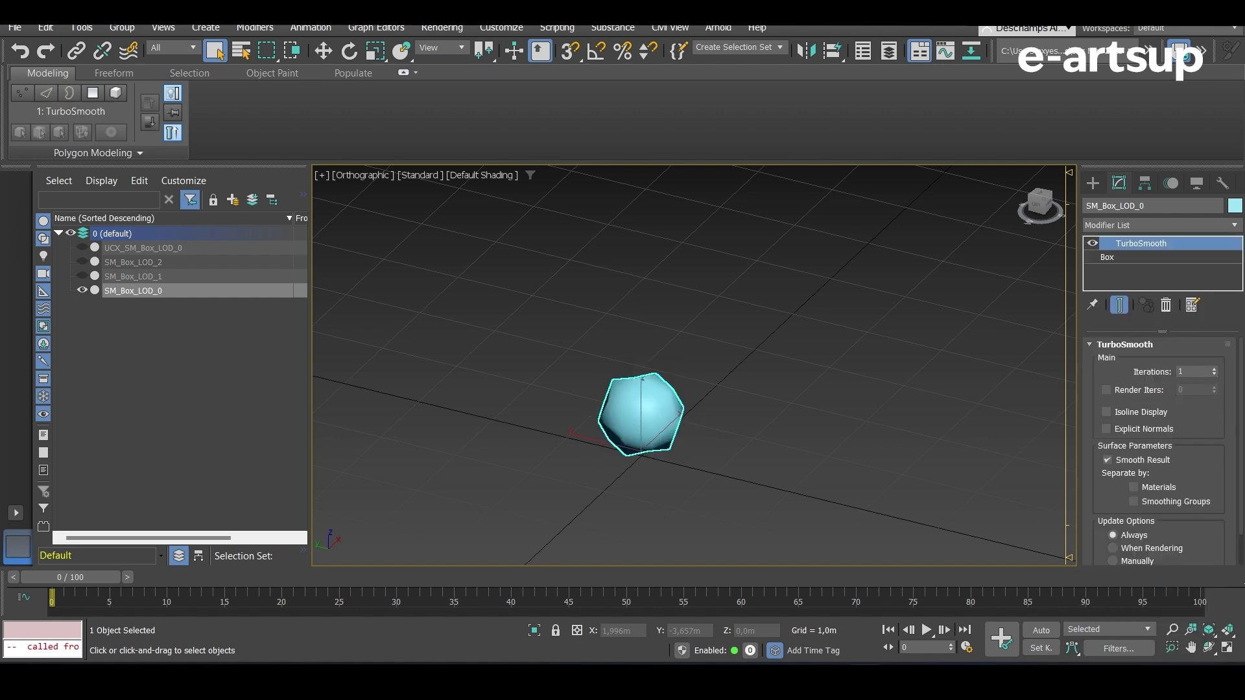
text(3)
key(Return)
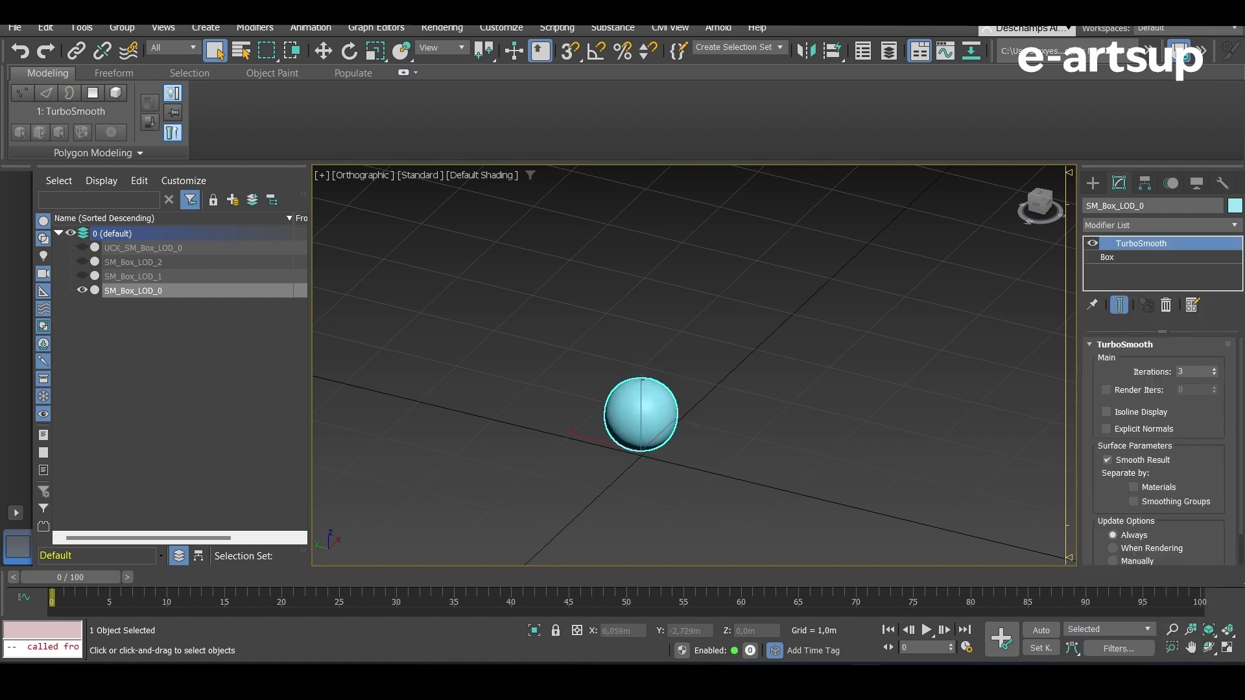
right_click(1141, 244)
click(1064, 380)
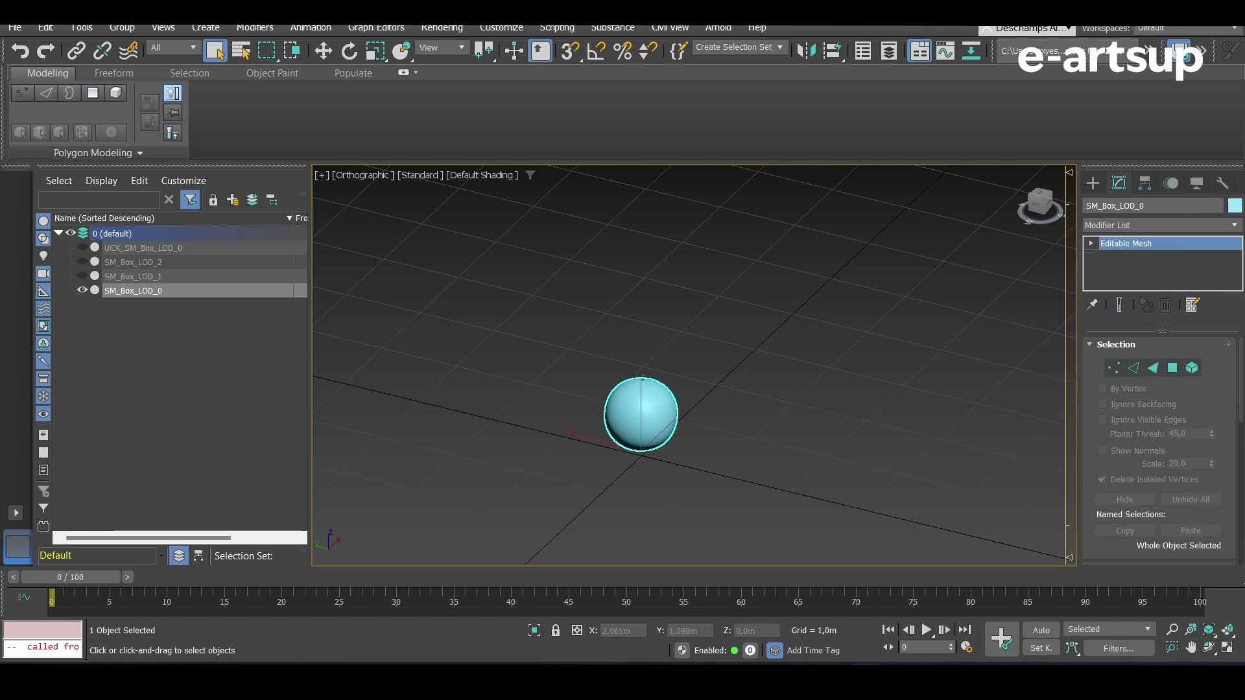
Step: Give SM_Box_LOD_1 a TurboSmooth with 2 iterations and collapse it to an editable mesh
click(82, 276)
click(83, 291)
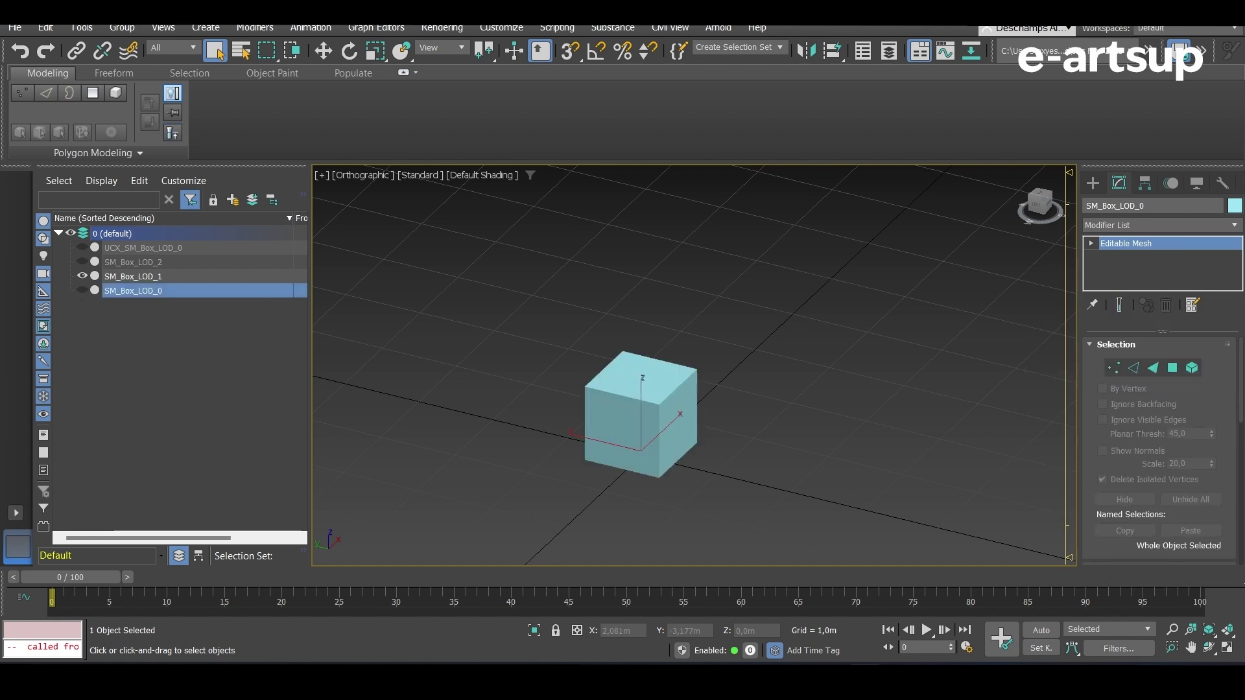
click(1161, 225)
click(133, 276)
text(TurboSmooth)
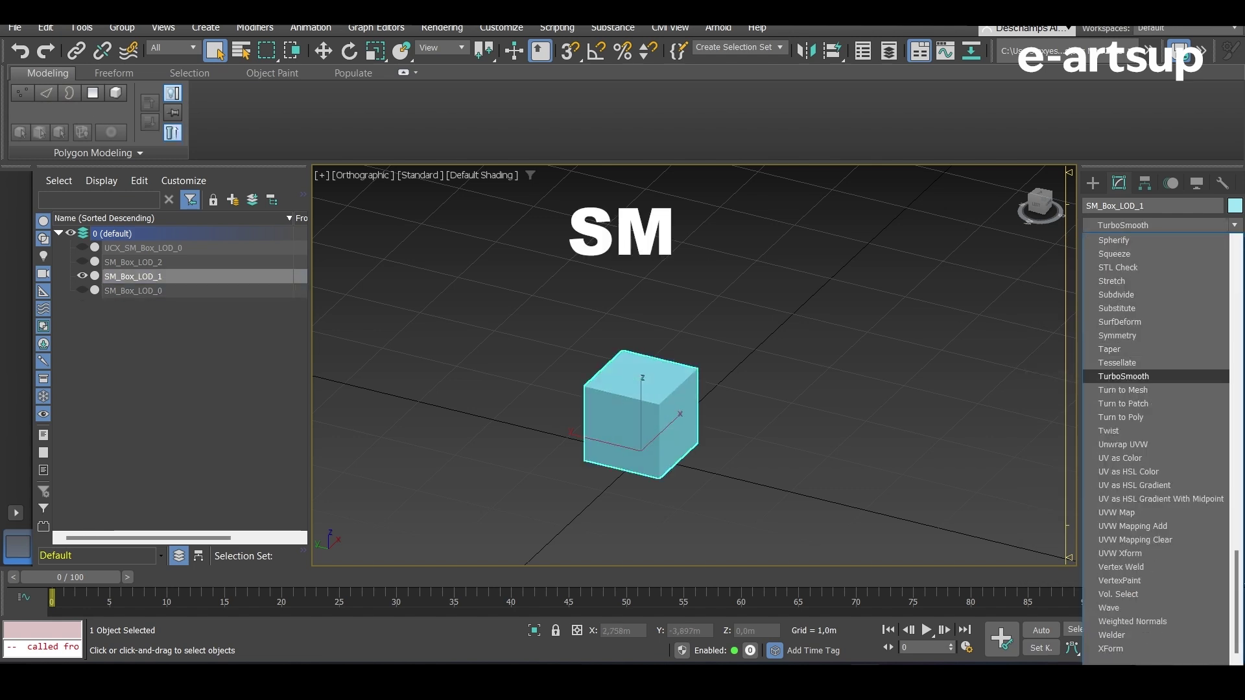
key(Return)
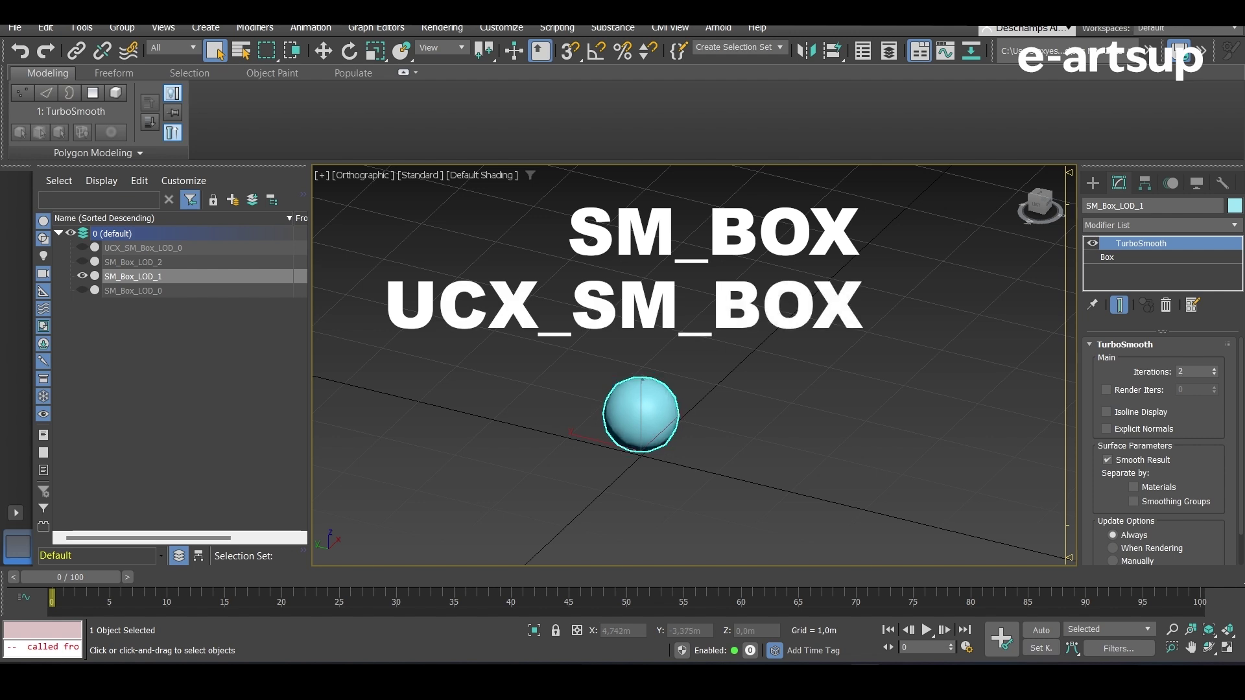
right_click(1141, 244)
click(1063, 382)
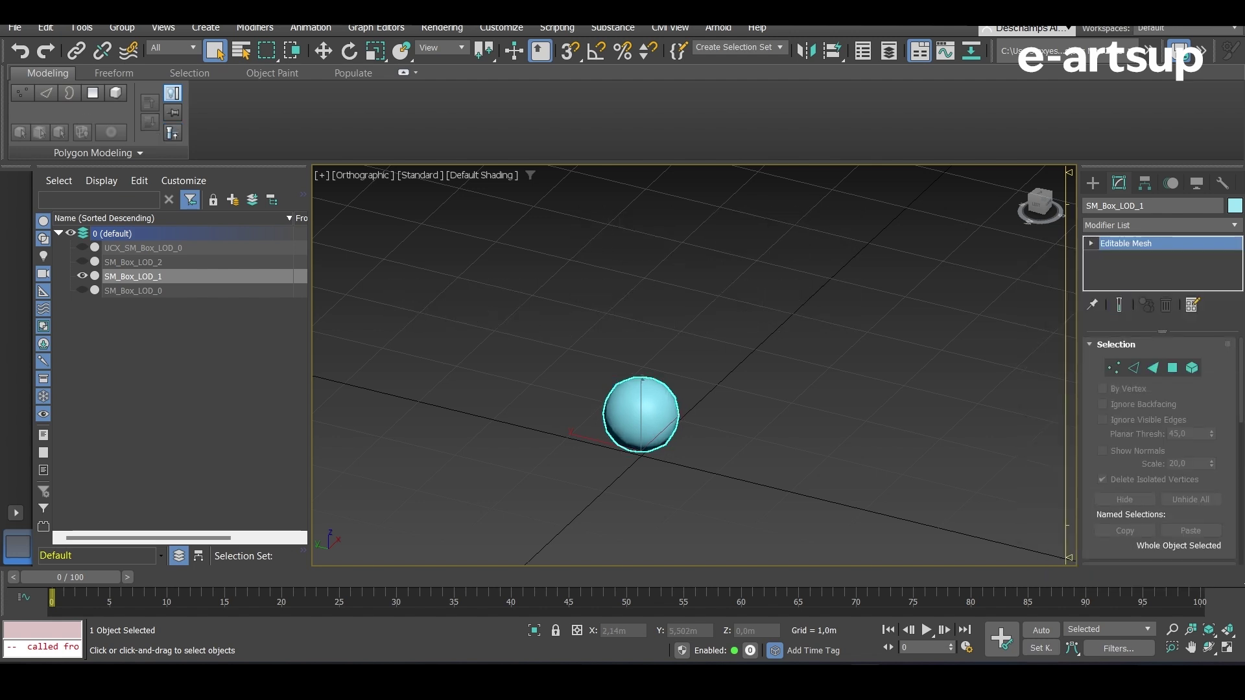
Step: Give SM_Box_LOD_2 a TurboSmooth with 1 iteration and collapse it to an editable mesh
click(133, 262)
click(1161, 225)
key(t)
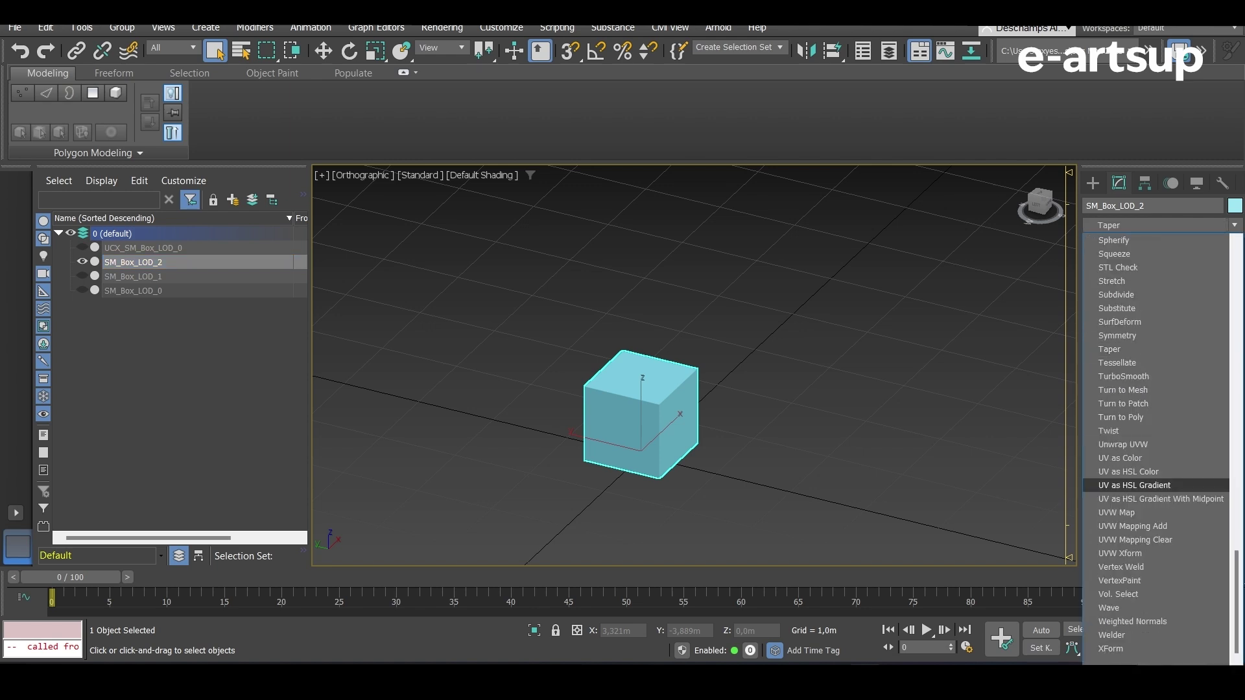
click(1124, 376)
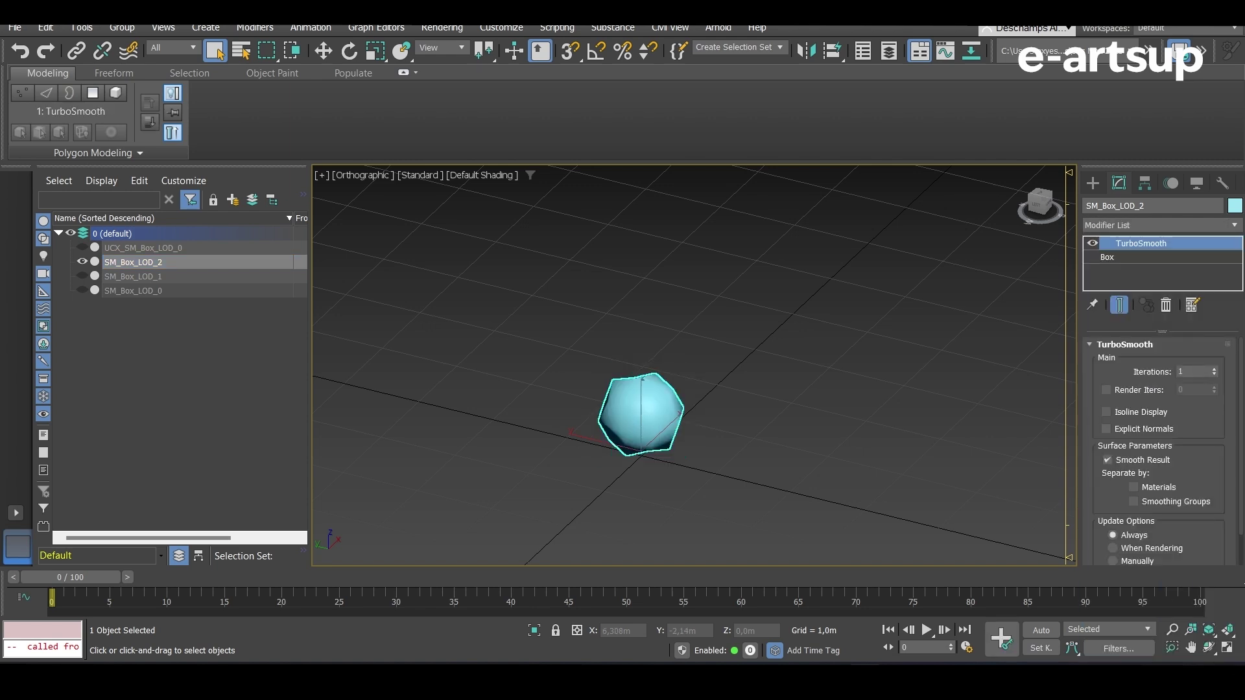
right_click(1141, 244)
click(1076, 386)
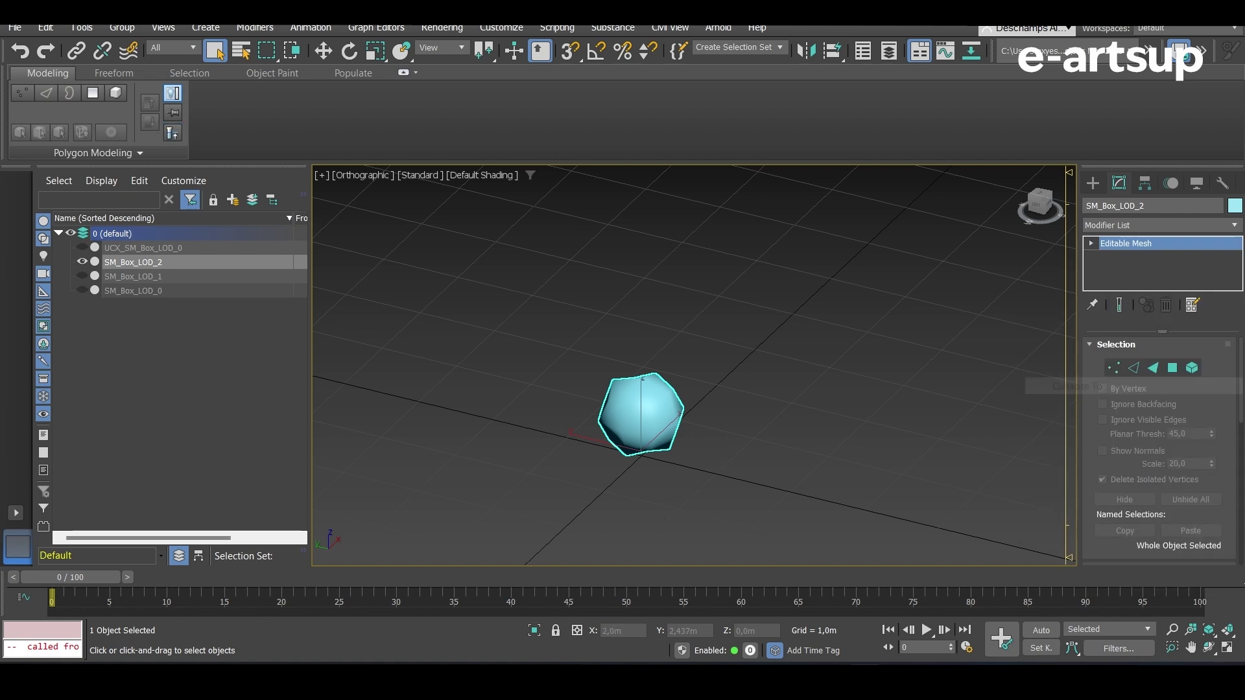
Step: Toggle visibility of the collision box and the three LODs to compare them, ending with all shown
key(ctrl+d)
click(83, 248)
click(82, 276)
click(83, 291)
click(82, 248)
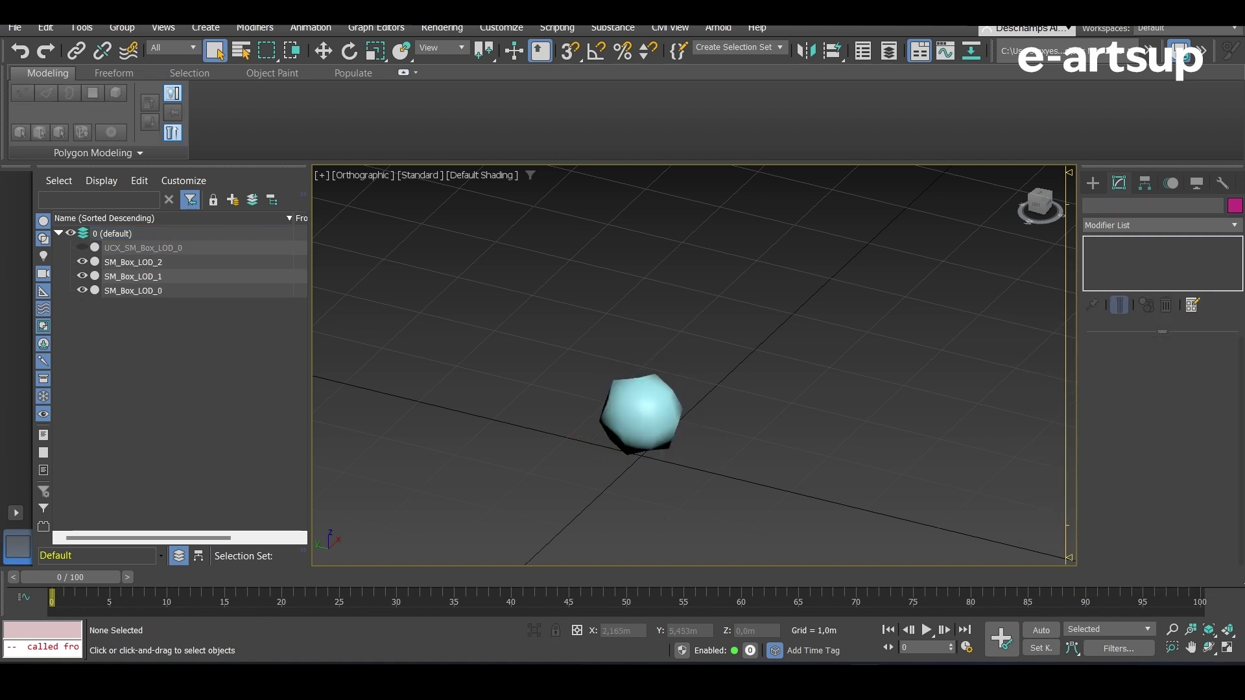
click(82, 262)
click(82, 277)
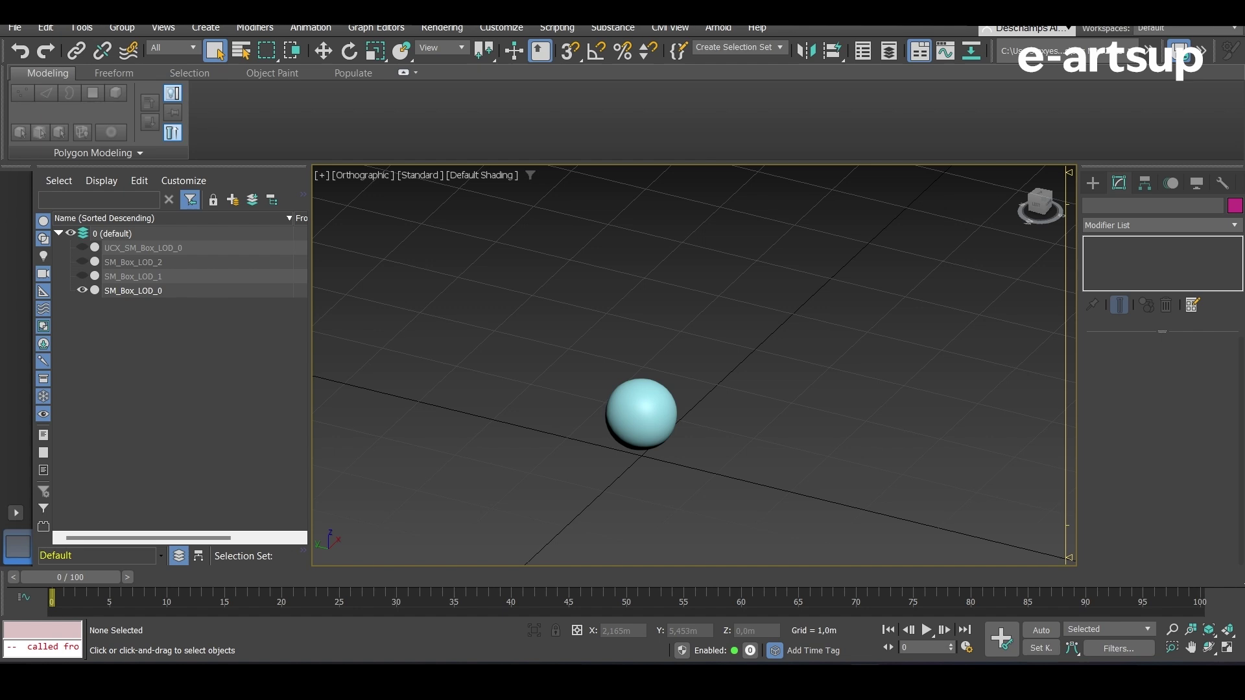
click(82, 276)
click(82, 262)
click(82, 248)
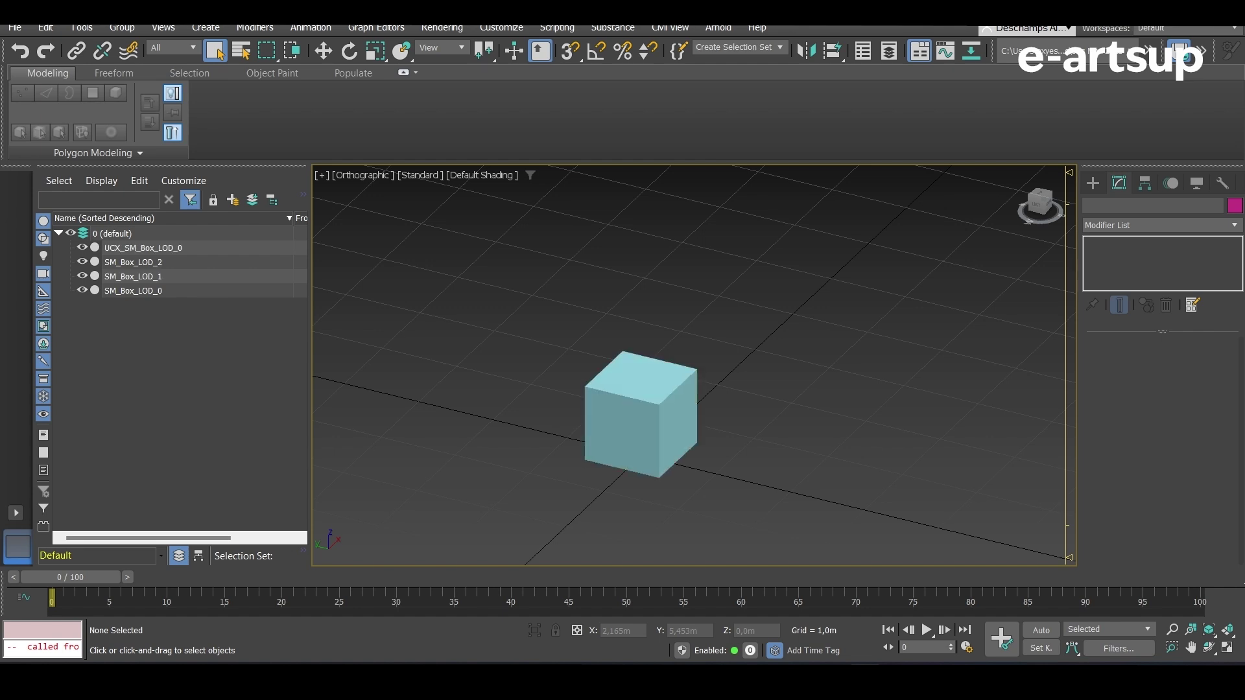
drag(534, 283, 819, 502)
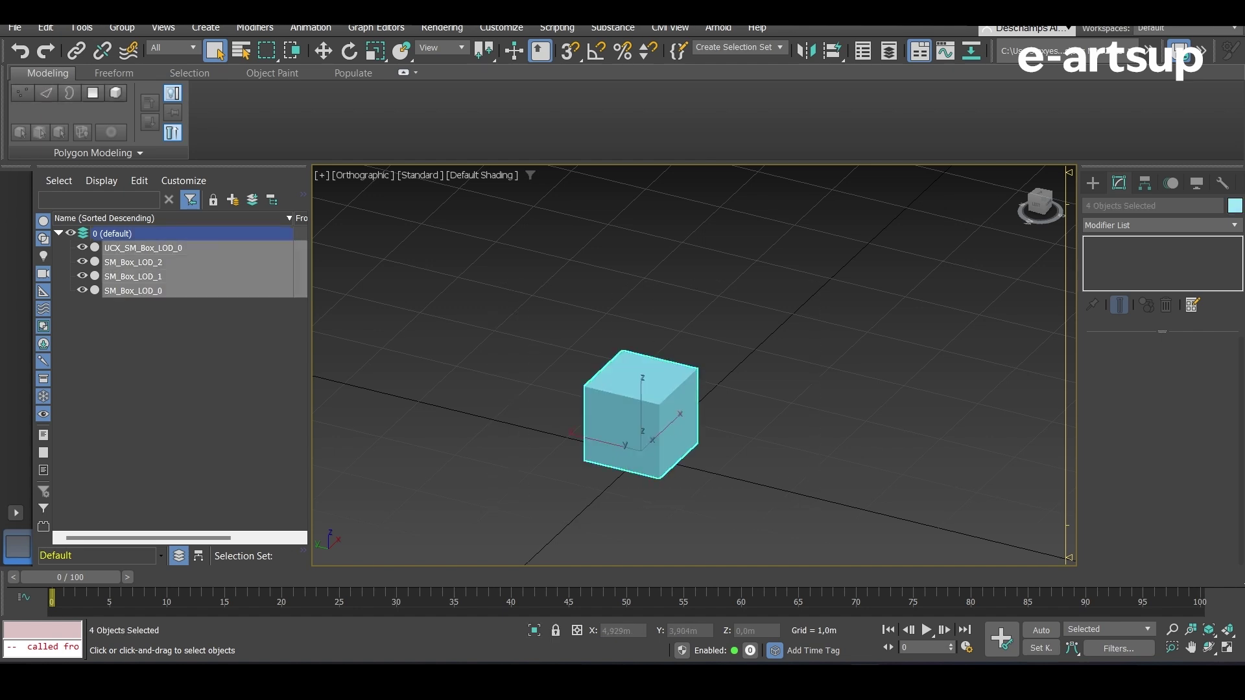
click(81, 28)
click(130, 52)
text(S)
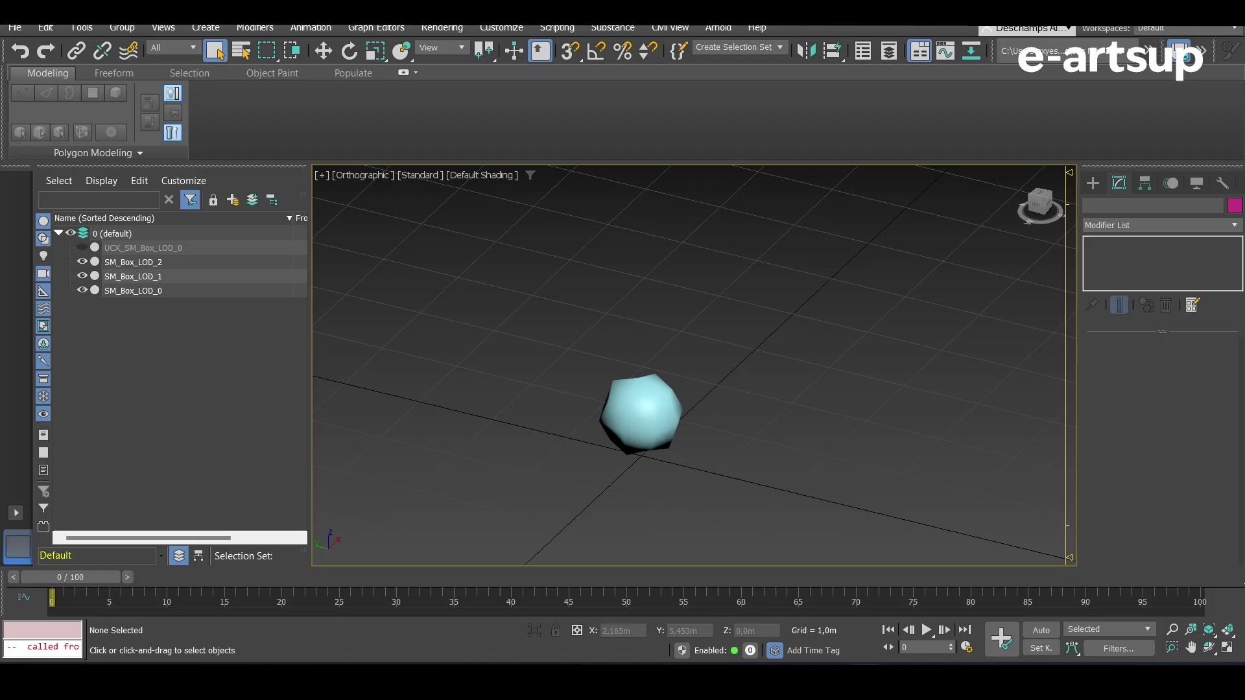
click(82, 262)
click(82, 276)
click(81, 277)
click(81, 262)
click(82, 247)
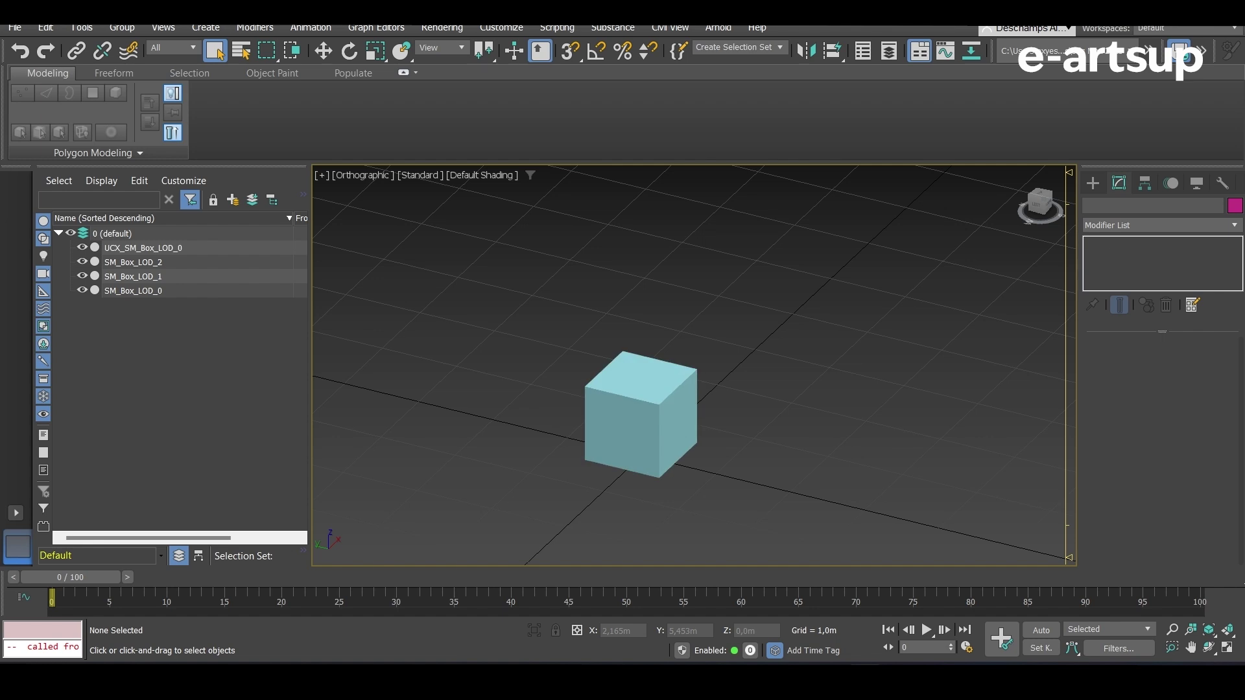
drag(818, 283, 692, 408)
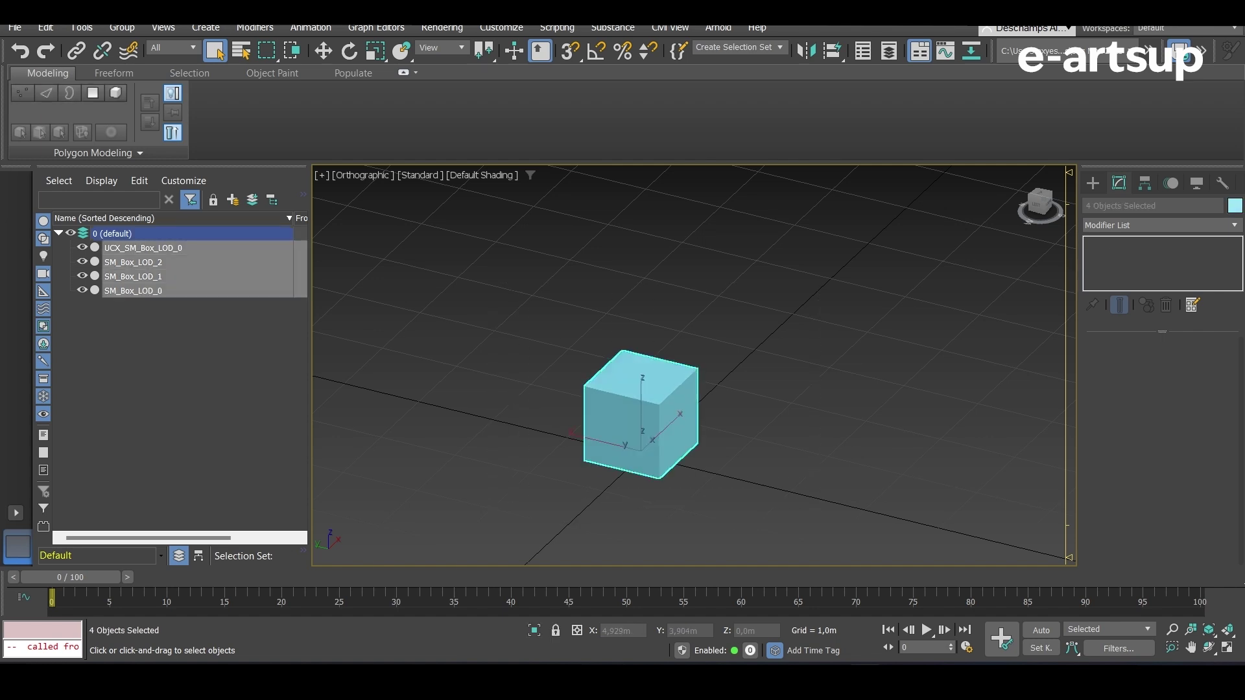
Step: Group the collision box and three LOD meshes under the name SM_Box_LODs
click(82, 27)
mouse_move(122, 27)
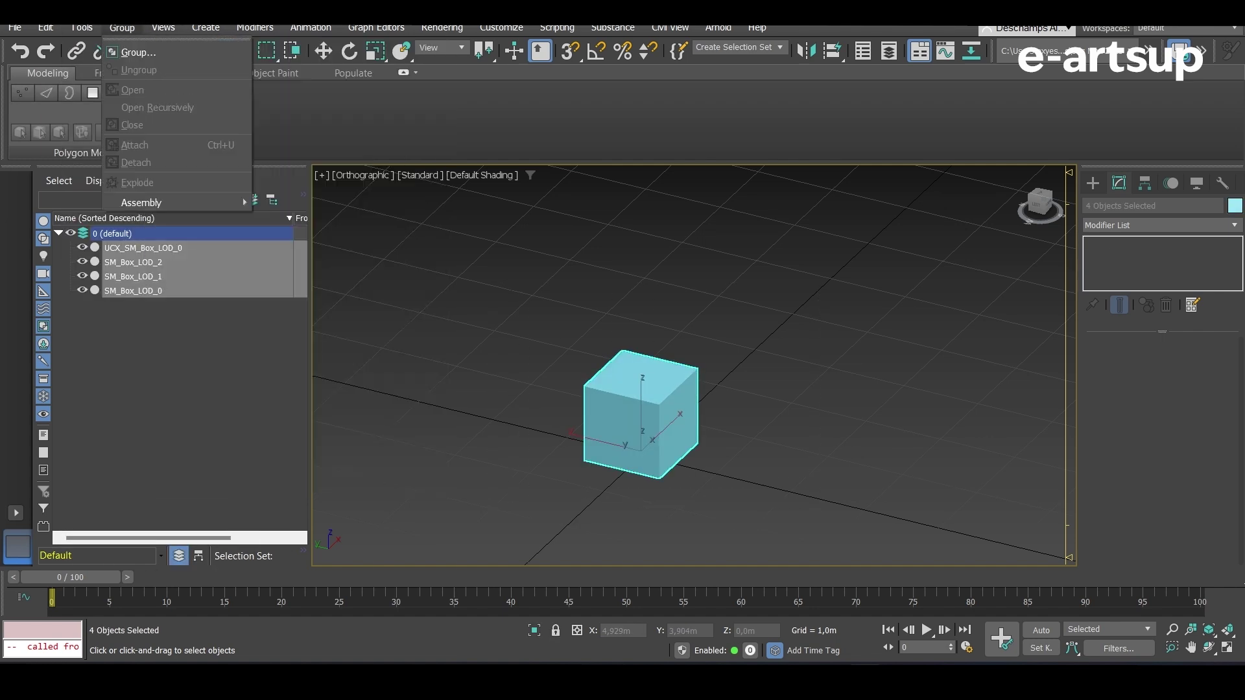
click(138, 52)
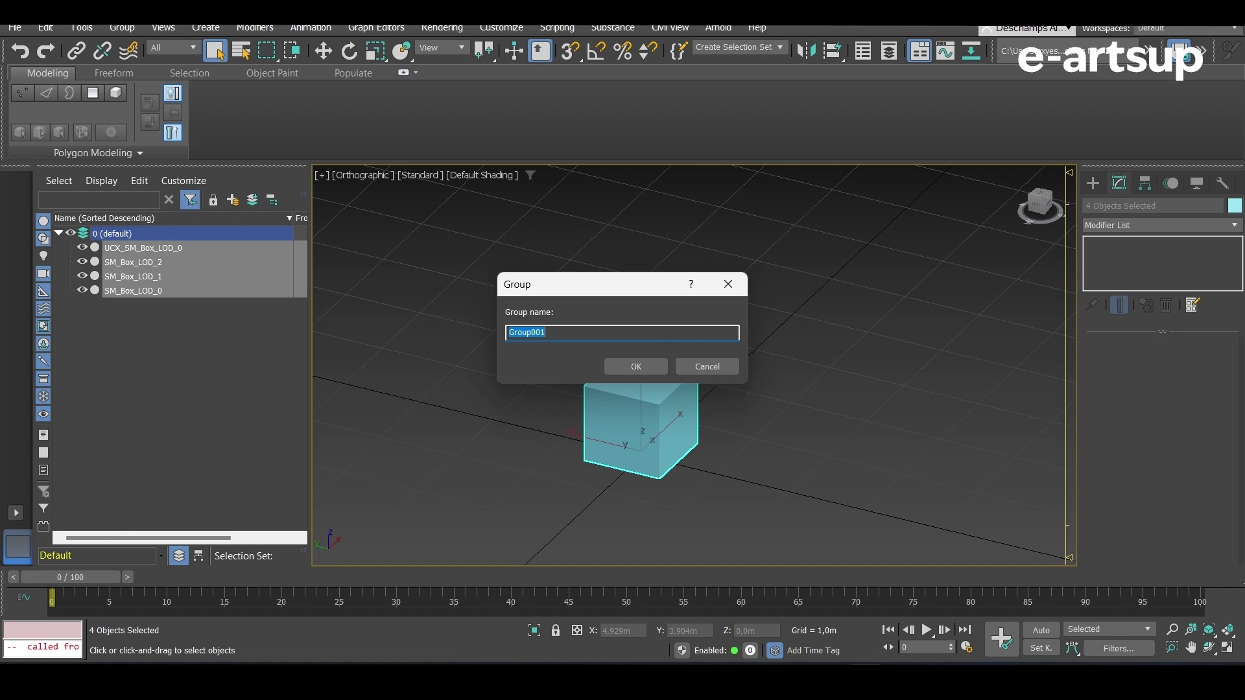
text(SM_Box)
text(_LODs)
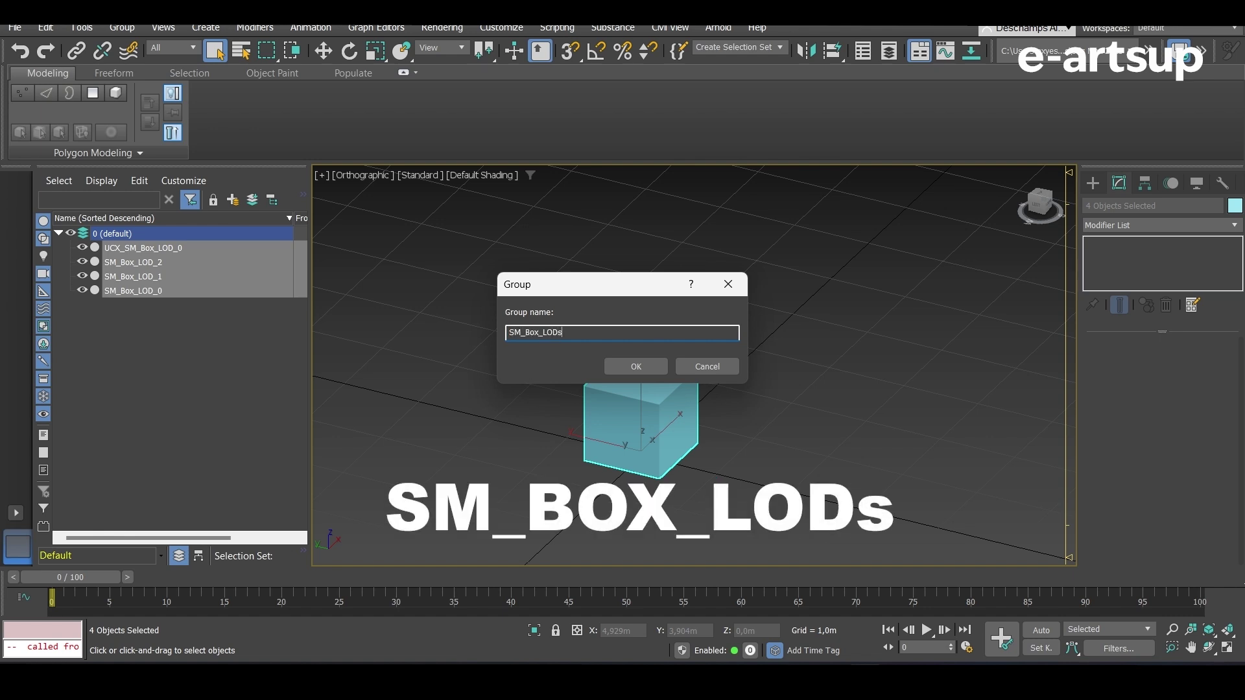
key(Return)
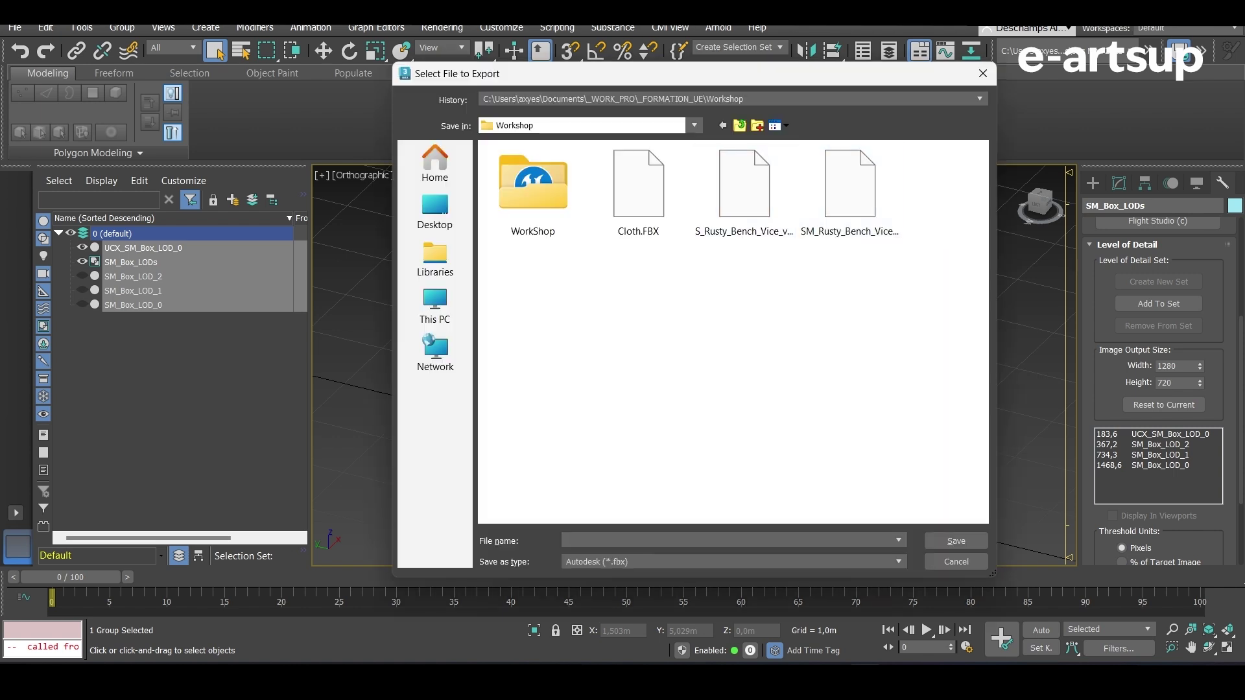
Step: Enter SM_Box_LODs as the FBX export file name
text(SM_Box_LO)
text(Ds)
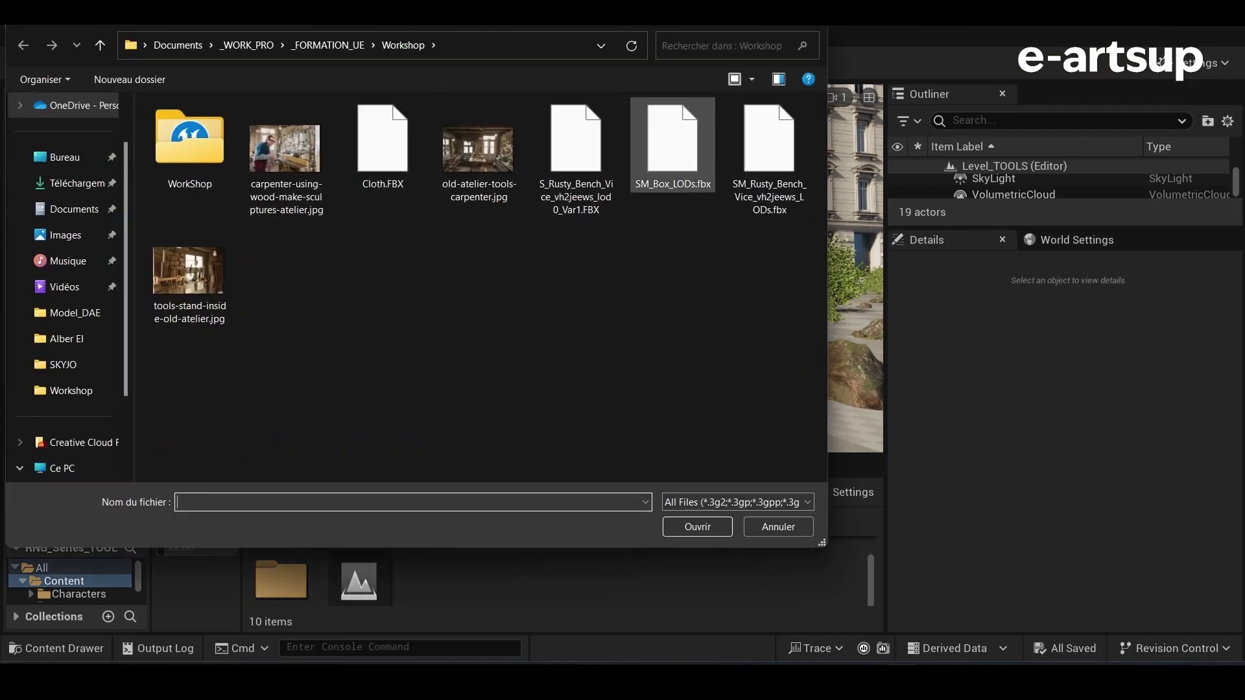
Step: Import SM_Box_LODs.fbx with Import Mesh LODs on and Generate Missing Collision off
double_click(672, 140)
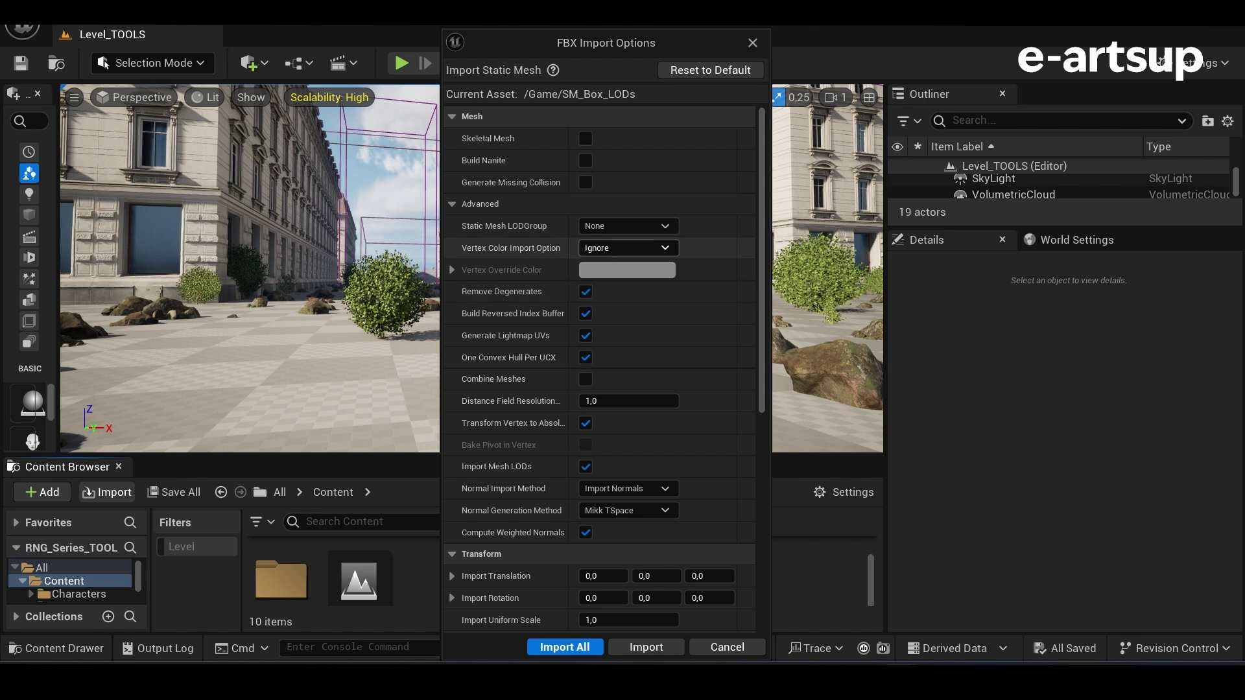
click(585, 182)
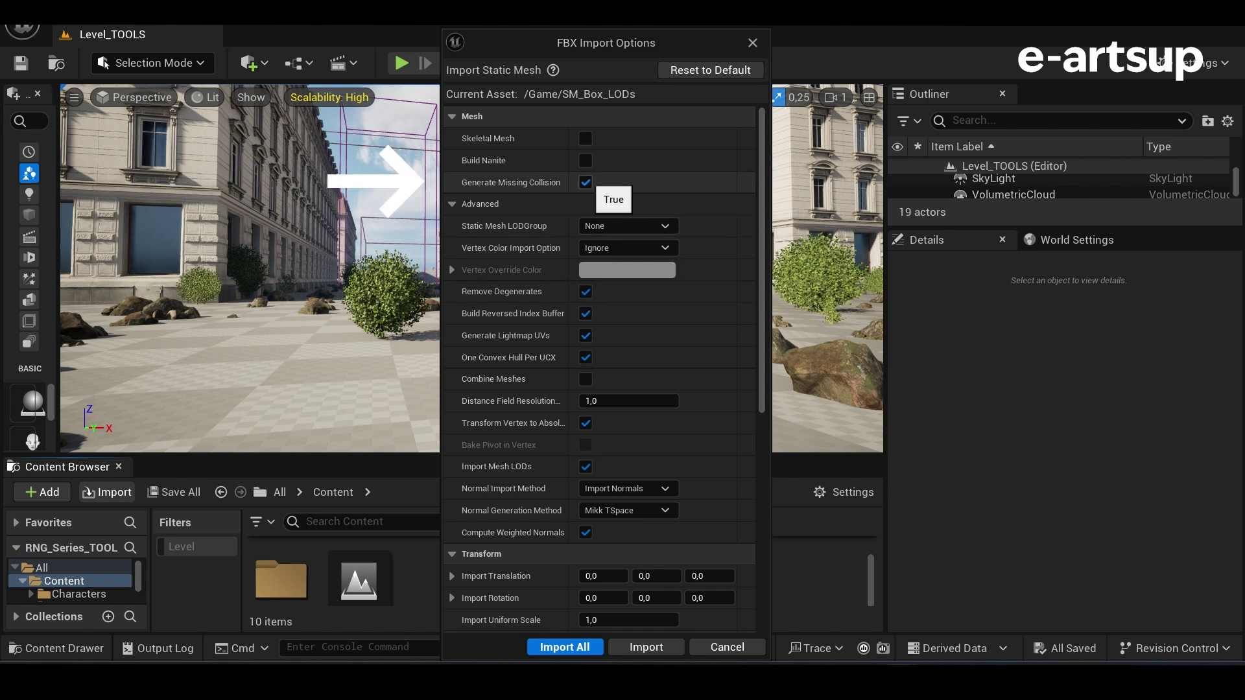
click(586, 182)
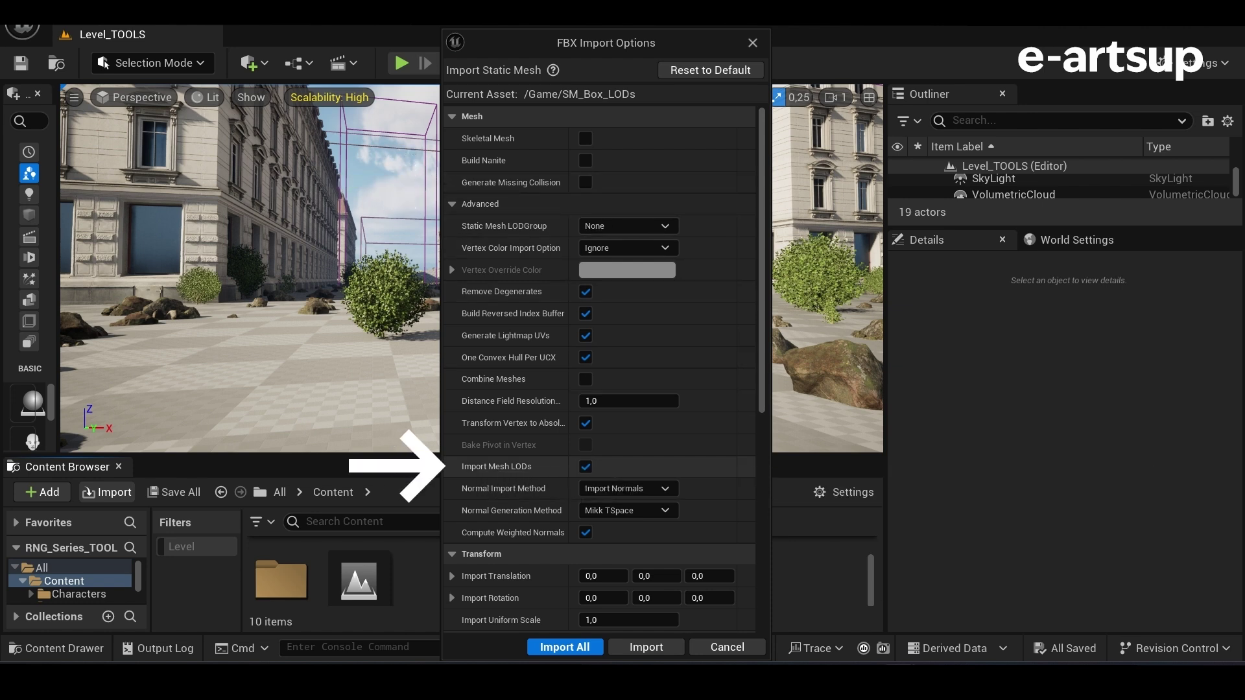
click(585, 467)
click(586, 467)
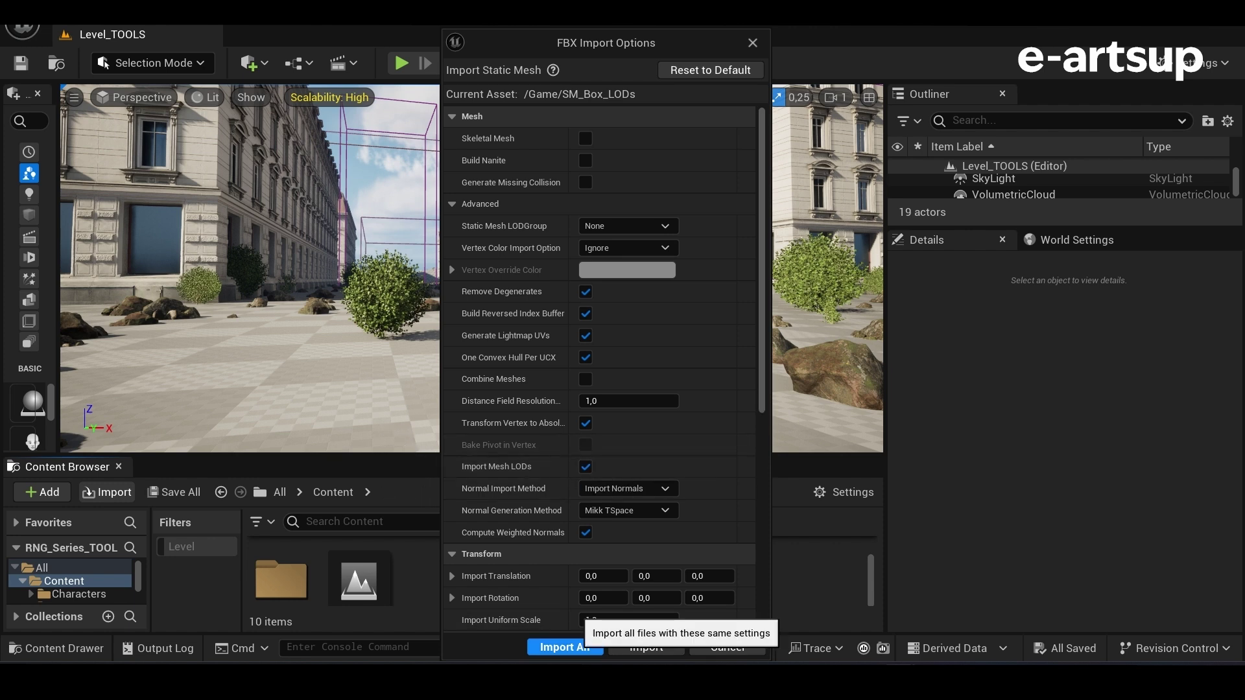
click(564, 647)
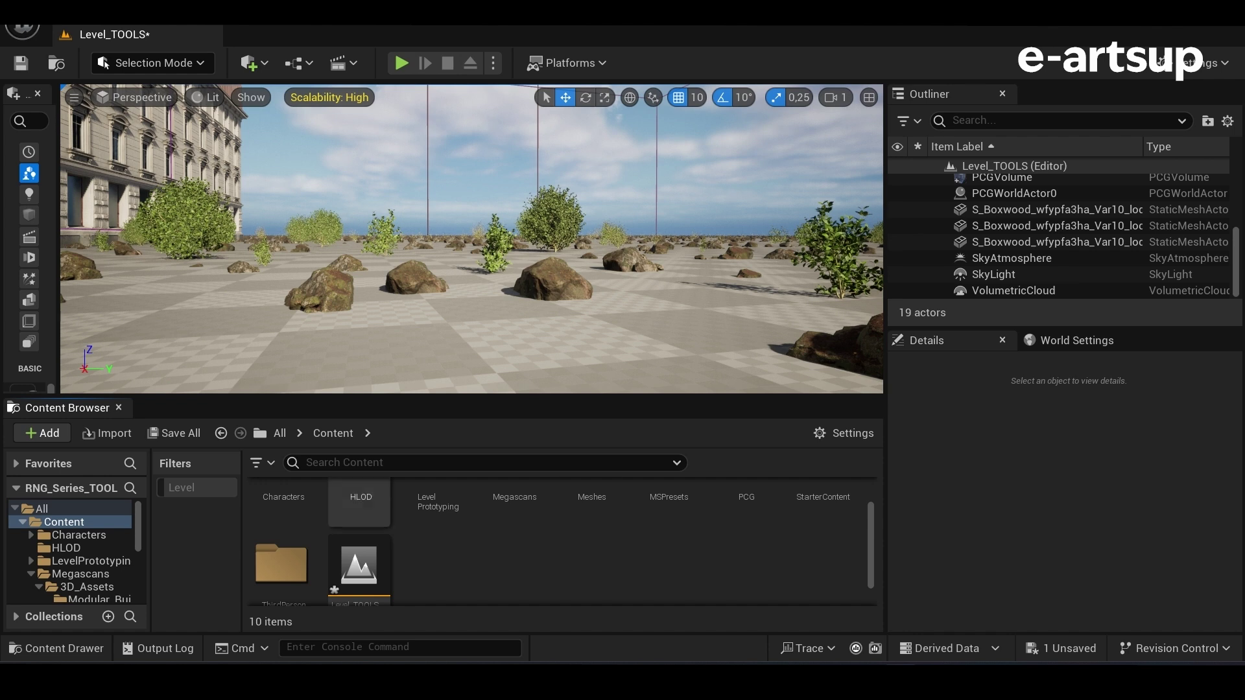
Step: Re-import SM_Box_LODs.fbx with Import Mesh LODs unchecked
click(107, 433)
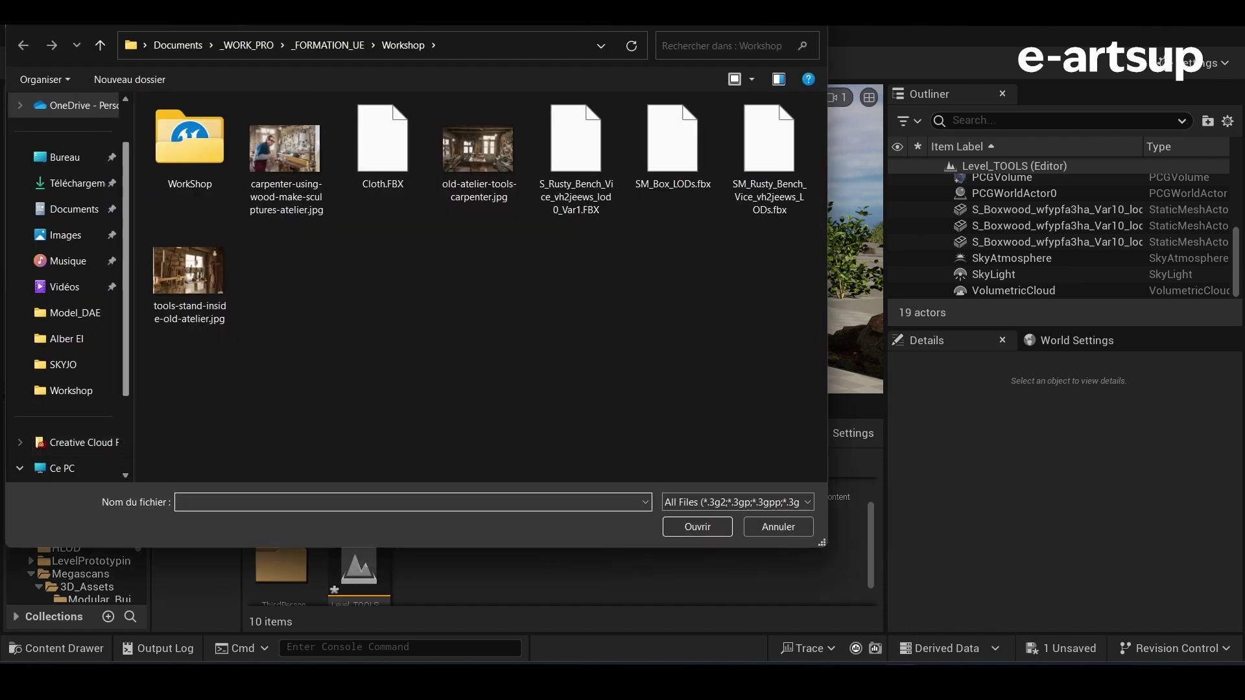
double_click(672, 143)
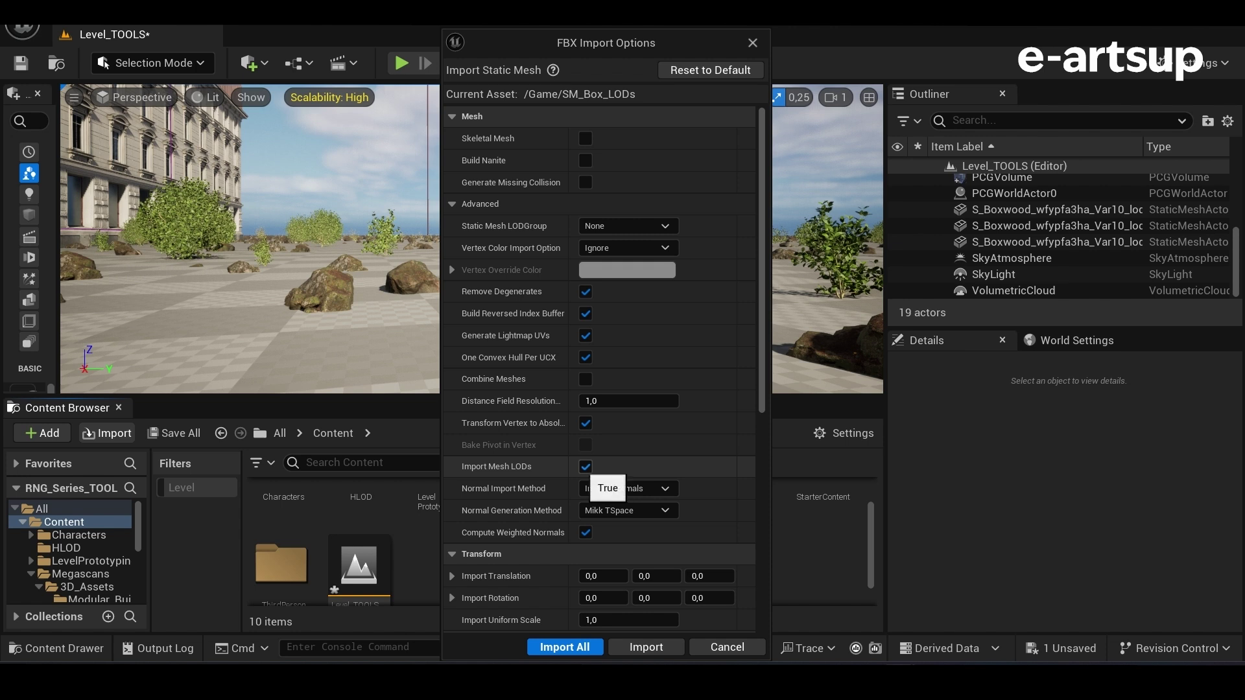
click(586, 466)
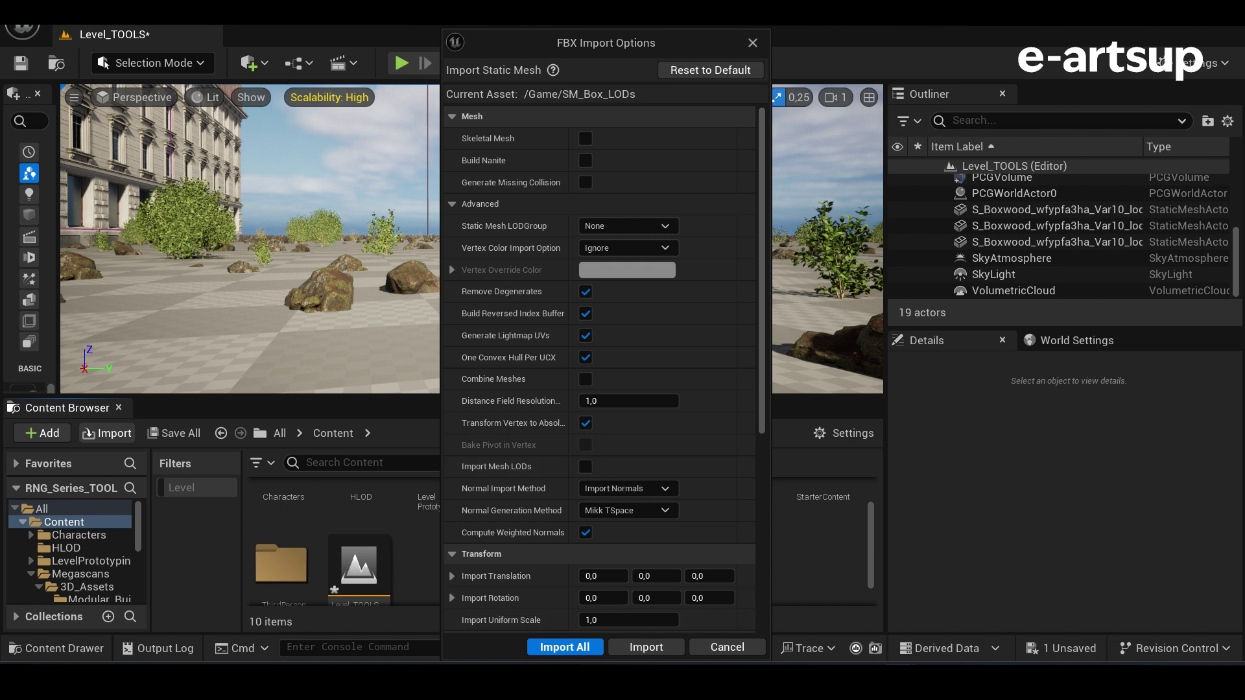
click(564, 647)
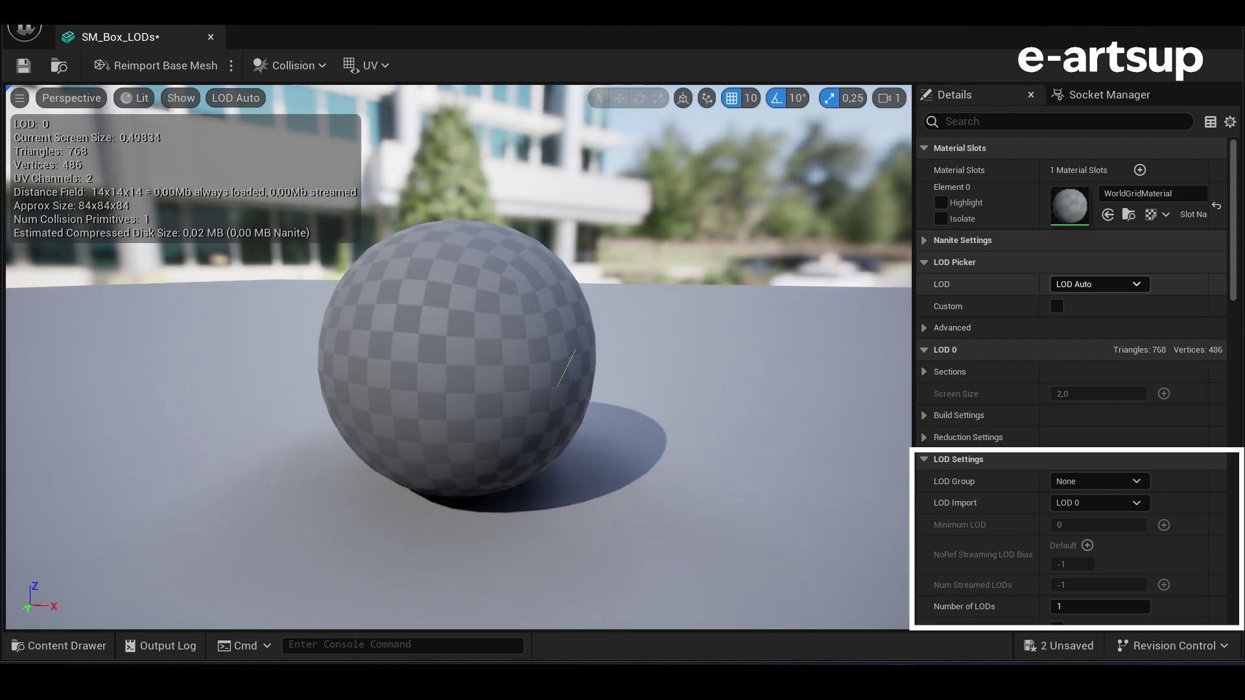
Step: Import an FBX file as LOD Level 1 of the SM_Box_LODs sphere
click(1096, 503)
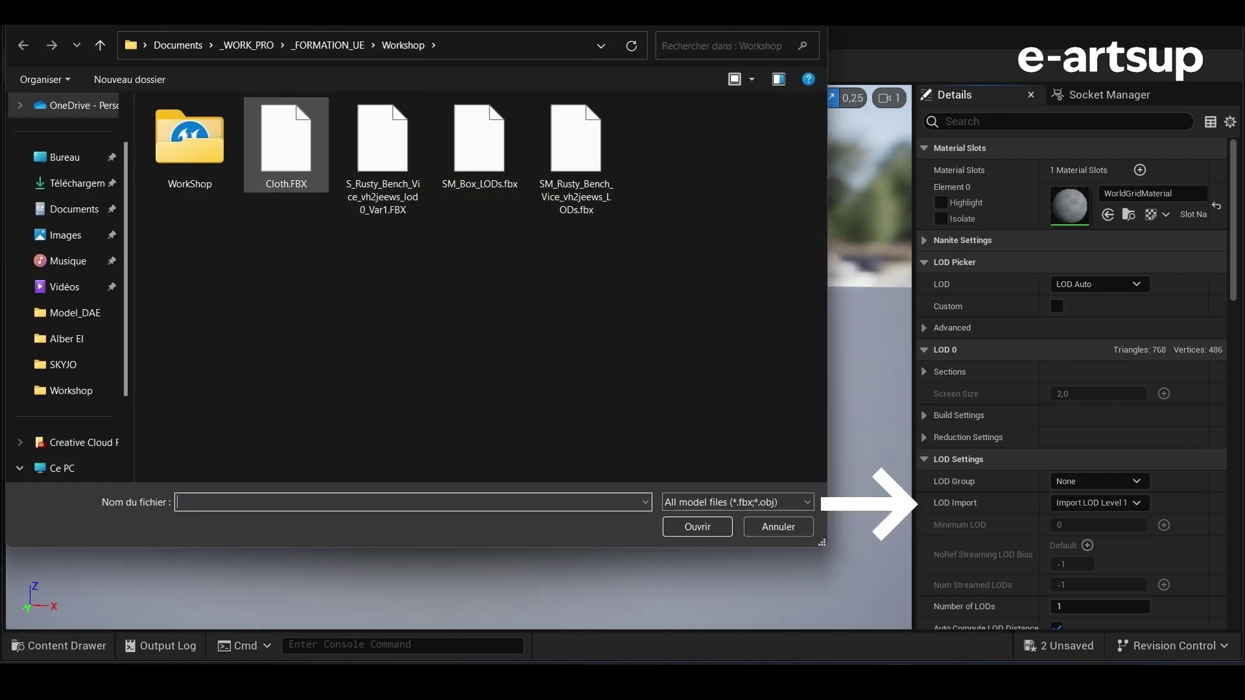
click(480, 145)
click(687, 523)
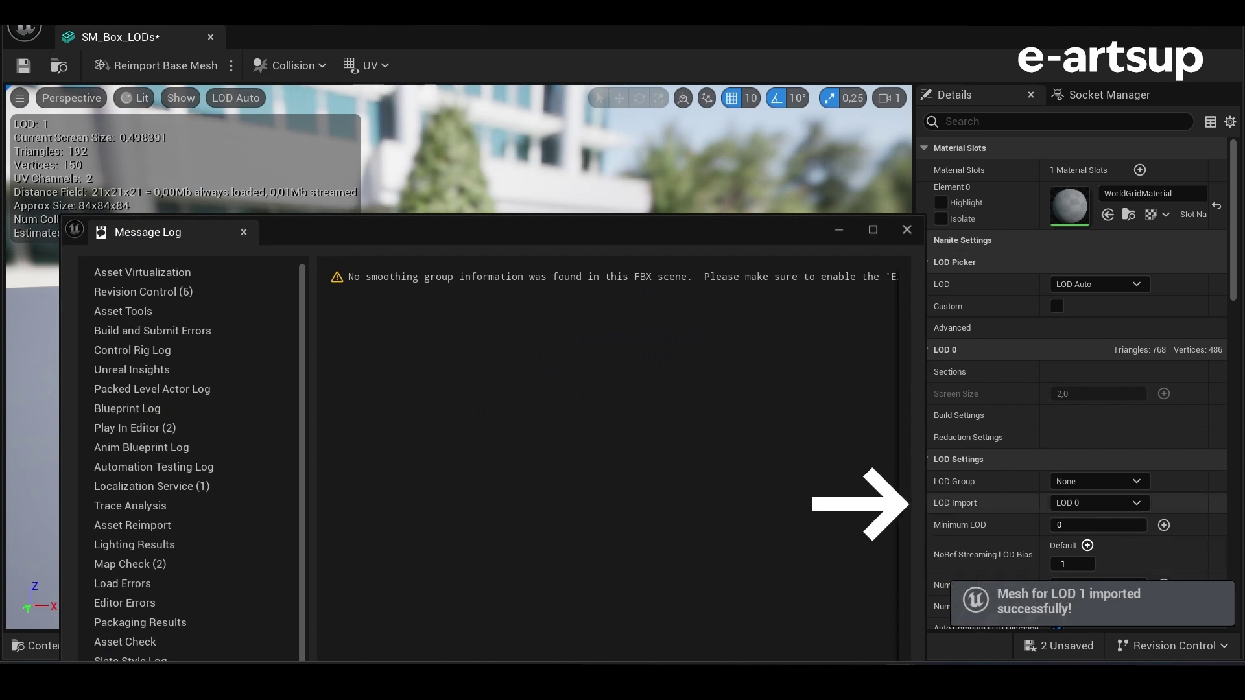
click(907, 230)
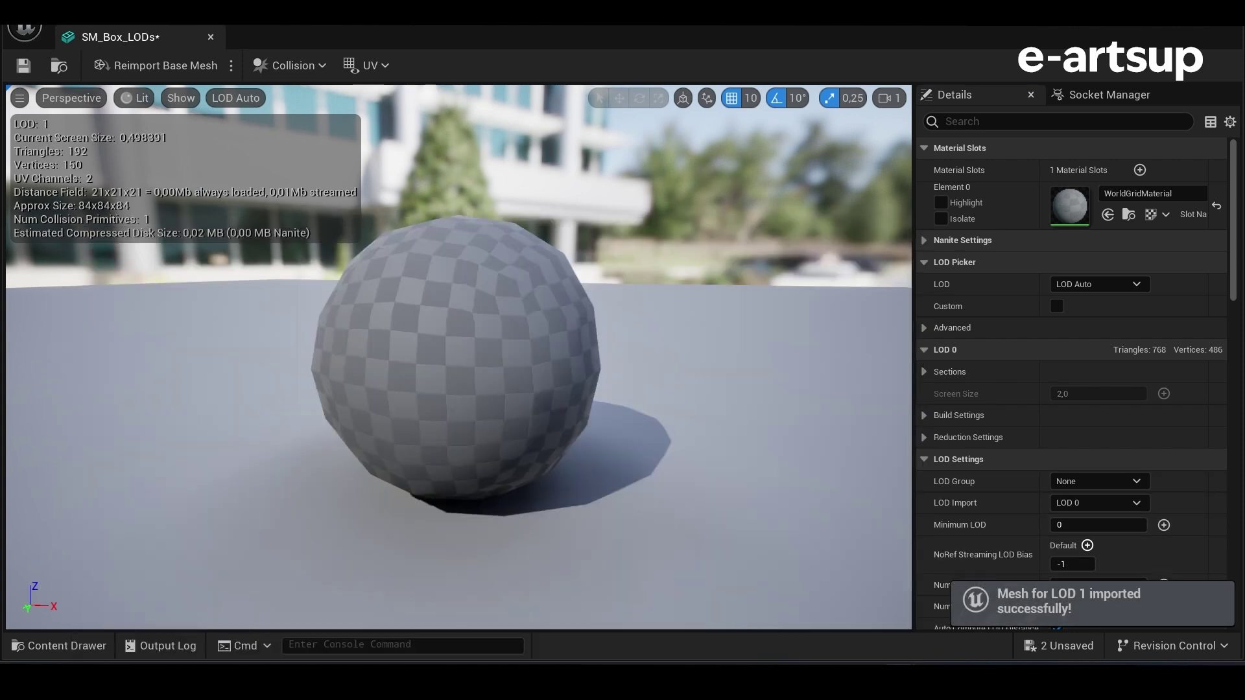
Step: Import SM_Box_LODs.fbx as LOD Level 2 and keep LOD Auto for the preview
click(1098, 502)
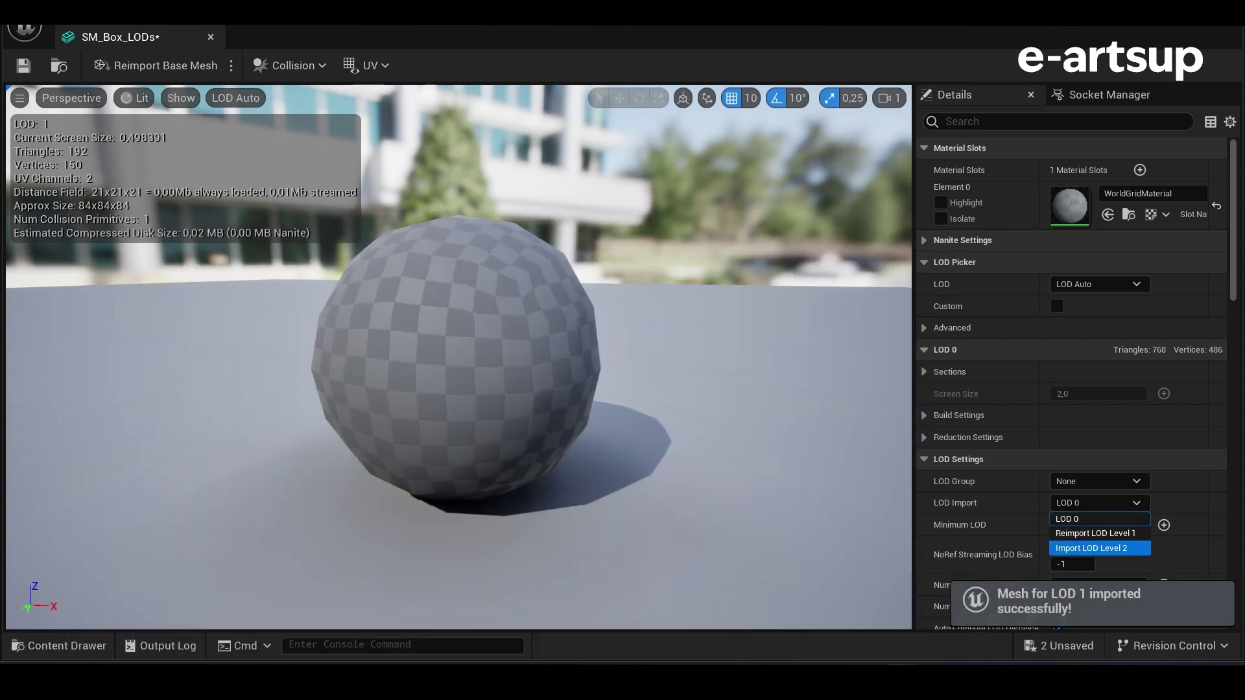
click(1100, 548)
double_click(479, 139)
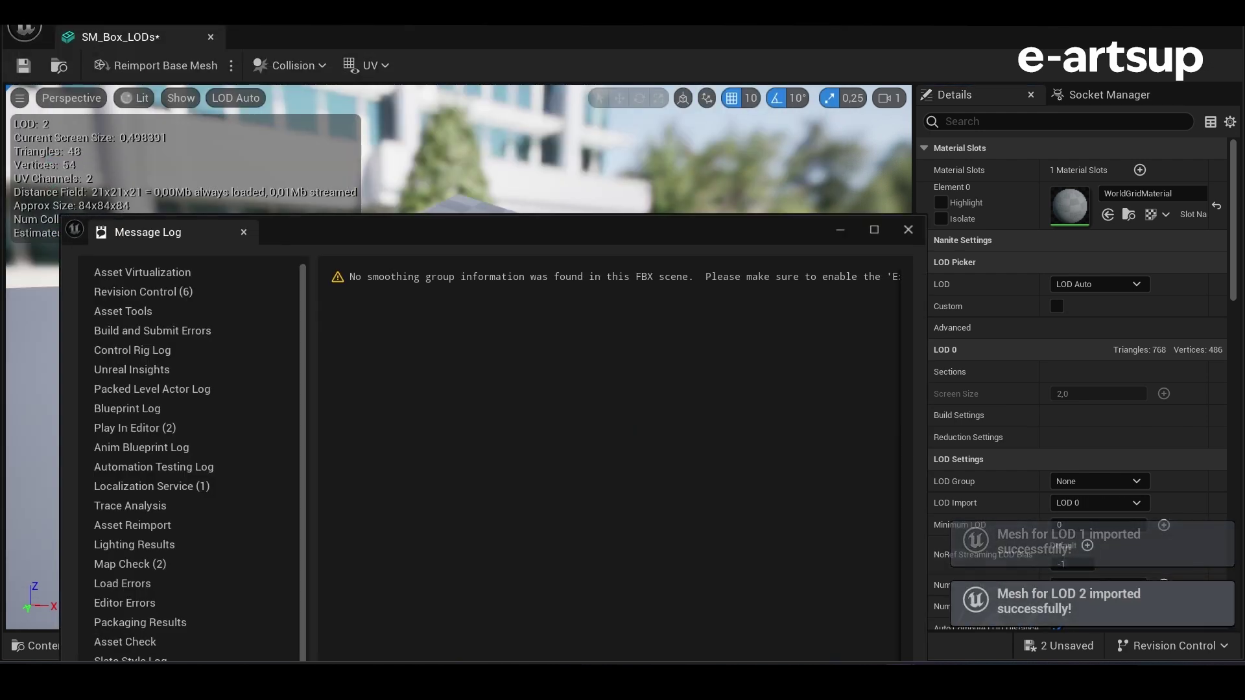
click(908, 229)
click(1099, 284)
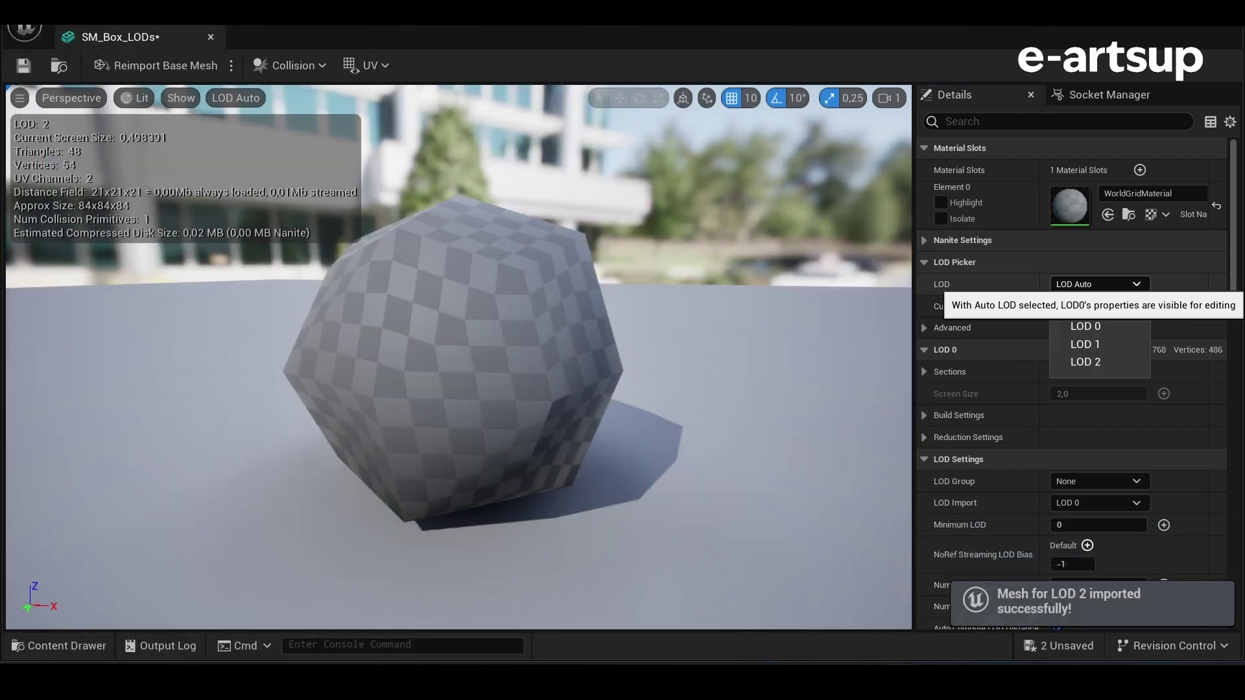
click(1096, 305)
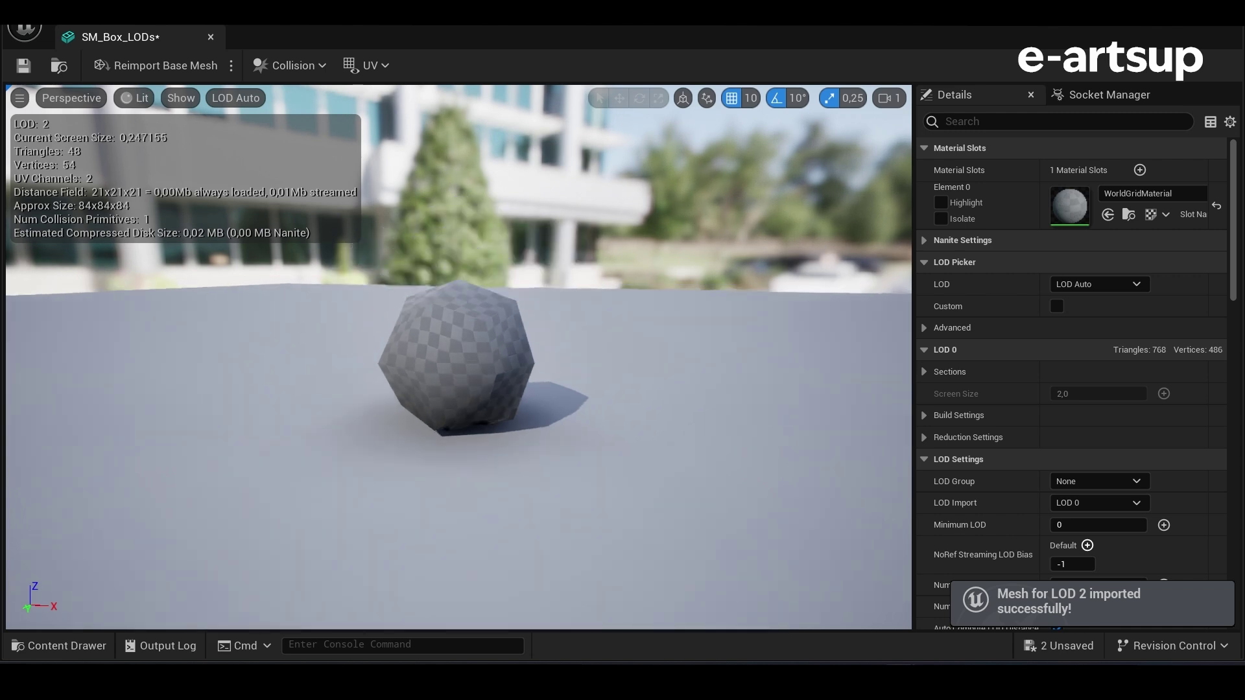
scroll(458, 357, up, 5)
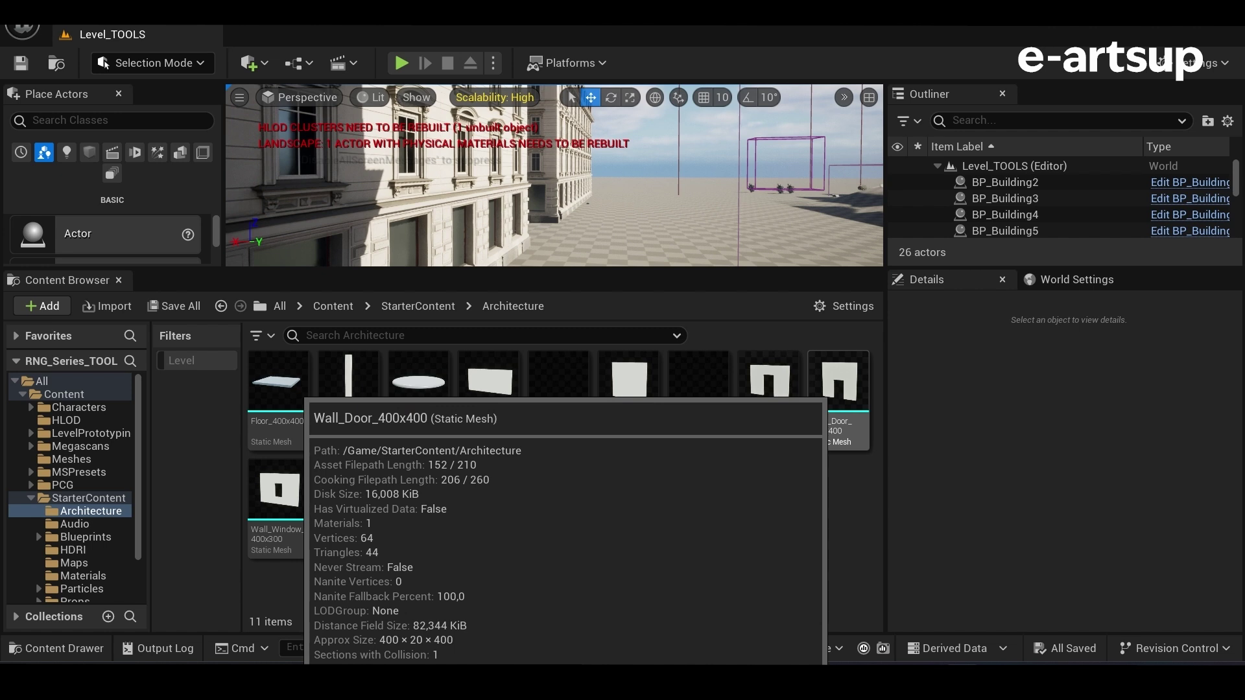
Step: Select Wall_Door_400x400 in StarterContent > Architecture and open it in the Static Mesh Editor
click(839, 382)
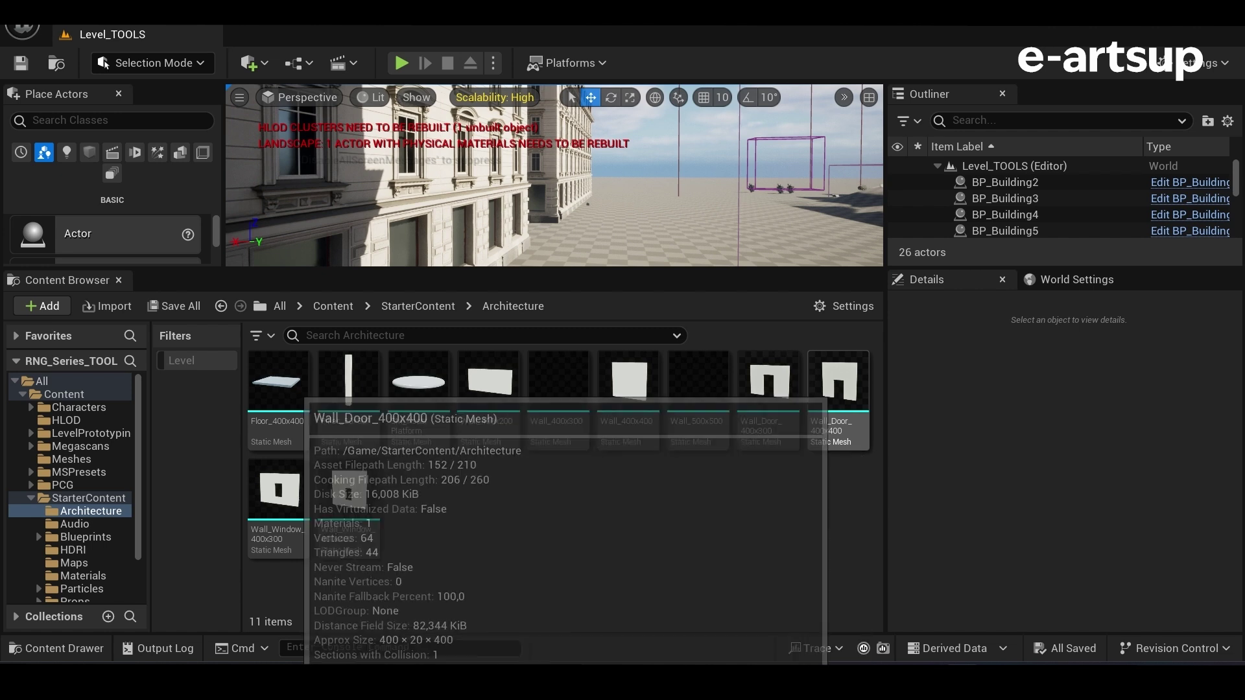
double_click(838, 383)
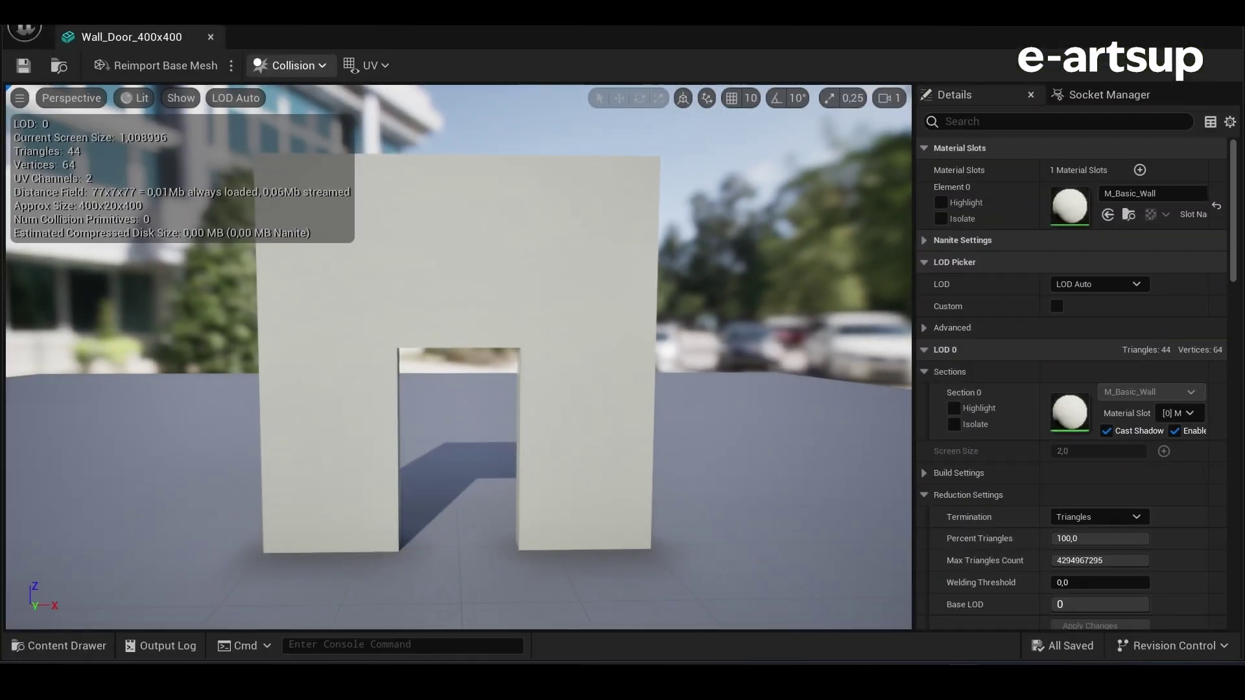
Step: Add a box simplified collision and fit it to the door wall's side section
click(289, 65)
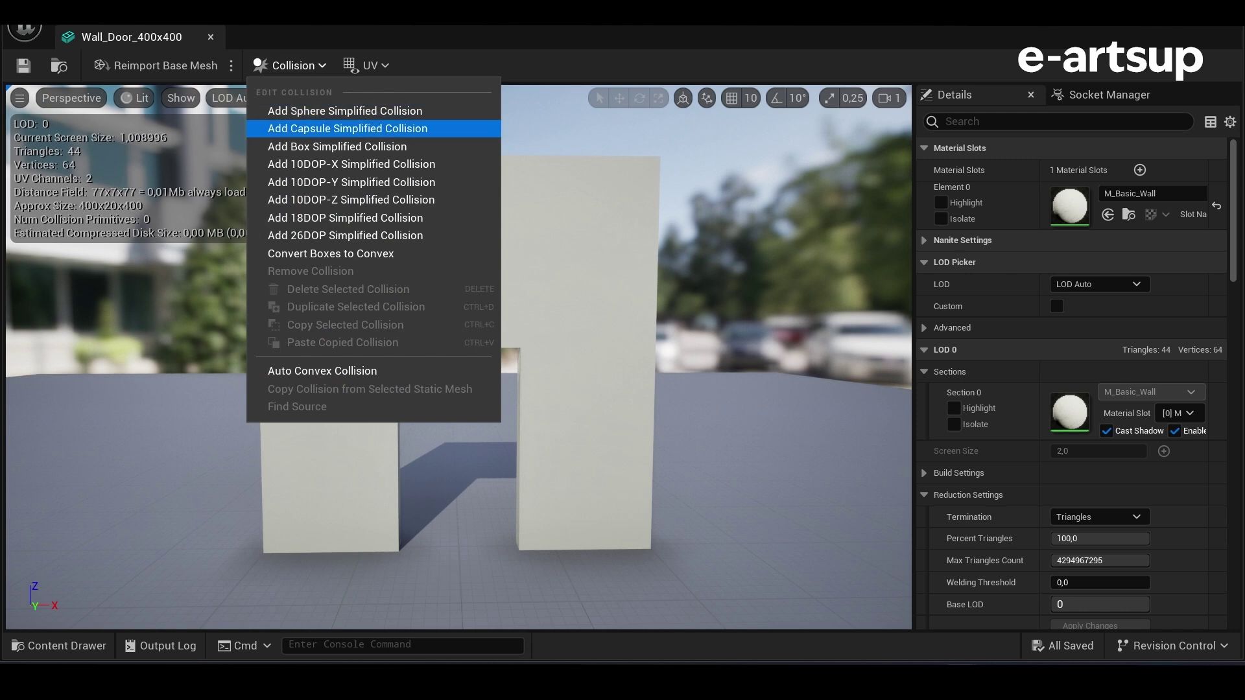
click(347, 129)
drag(499, 357, 649, 357)
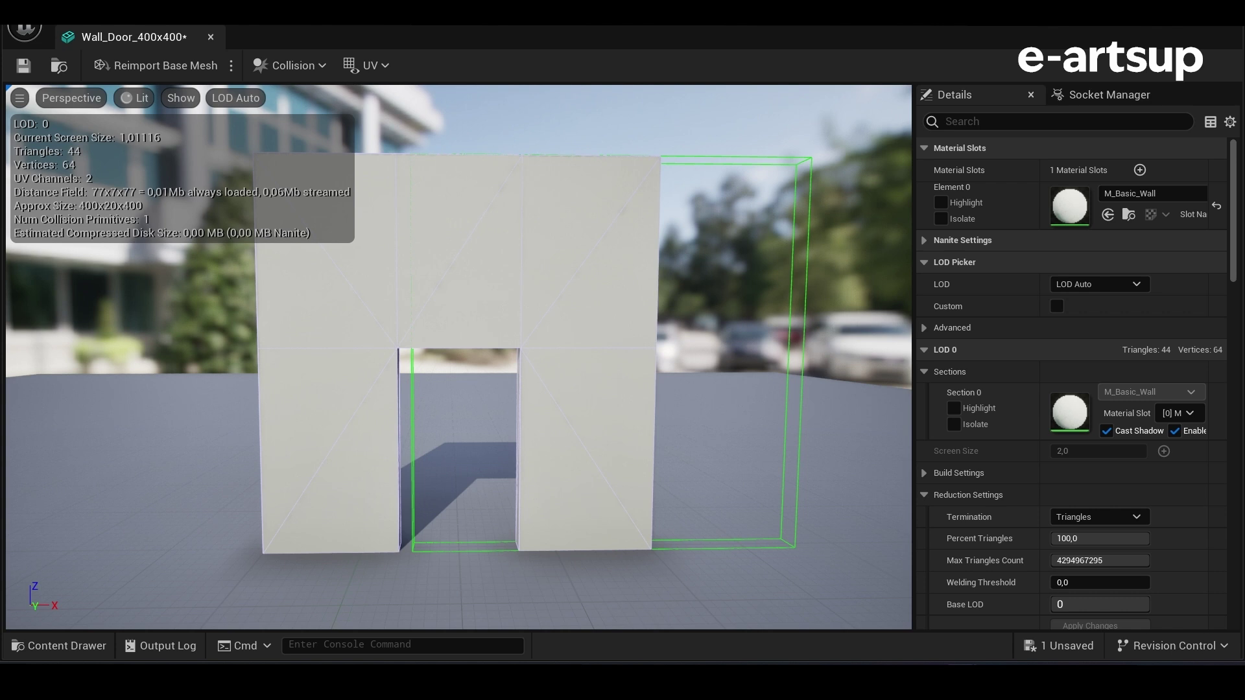
key(r)
drag(648, 357, 612, 357)
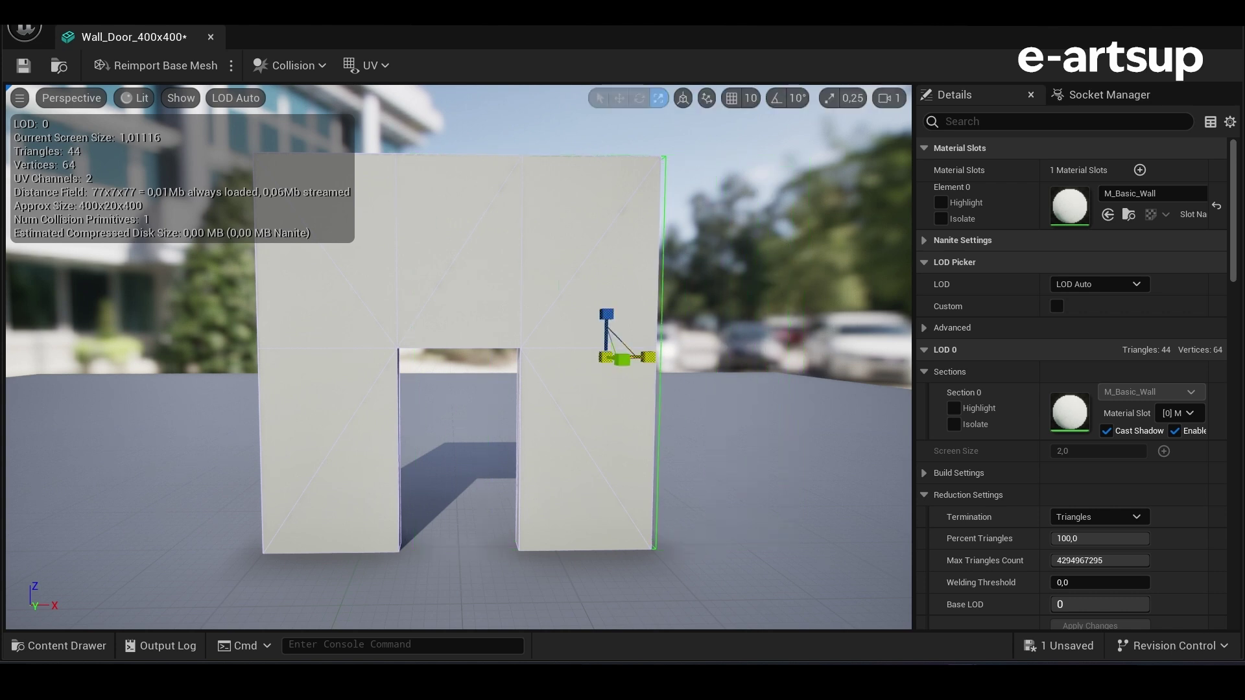
key(w)
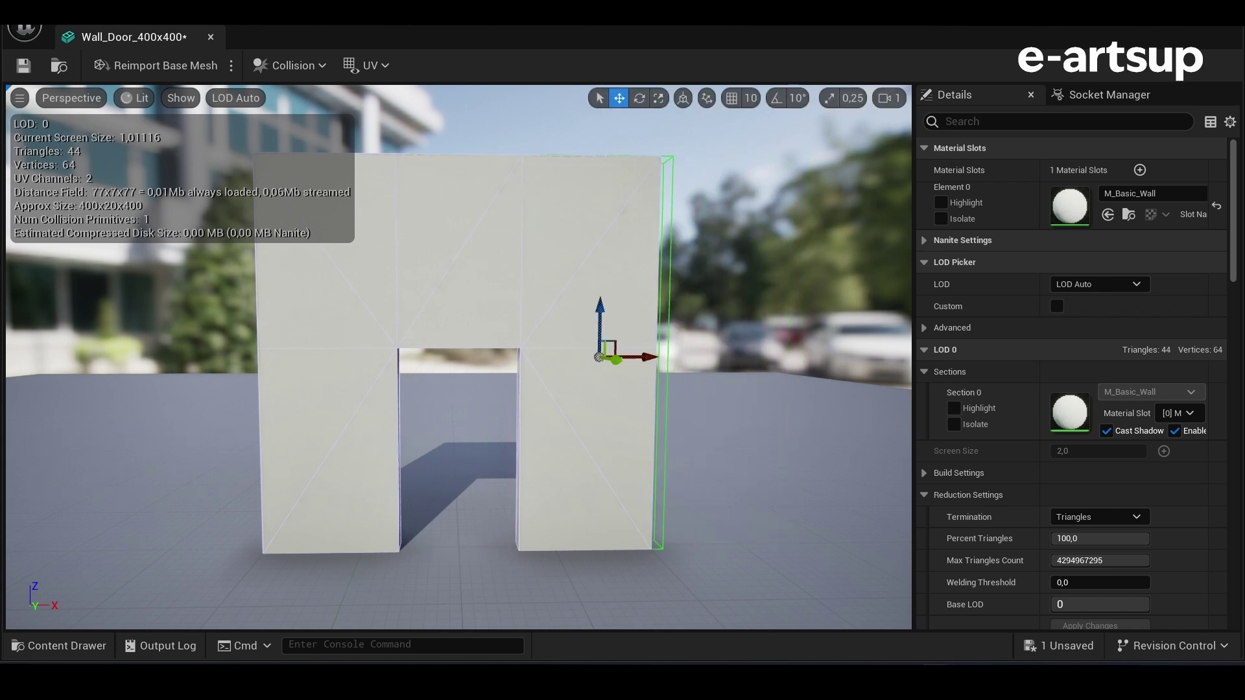
drag(651, 357, 378, 387)
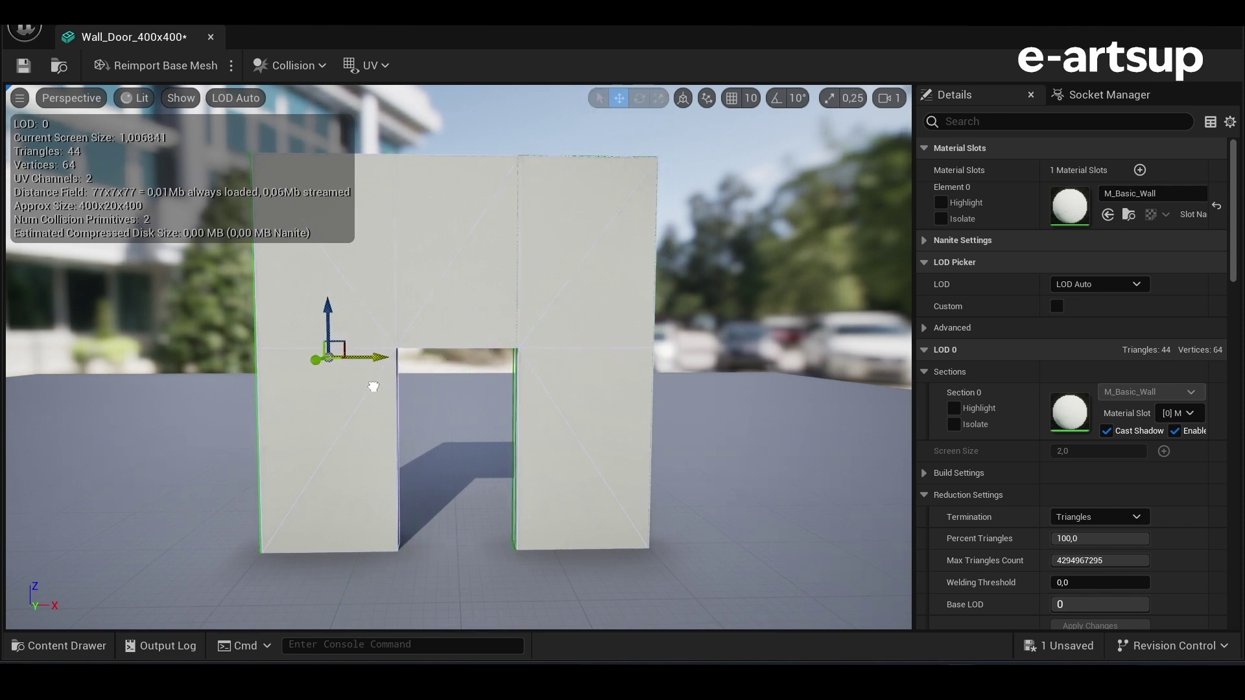
drag(376, 387, 513, 356)
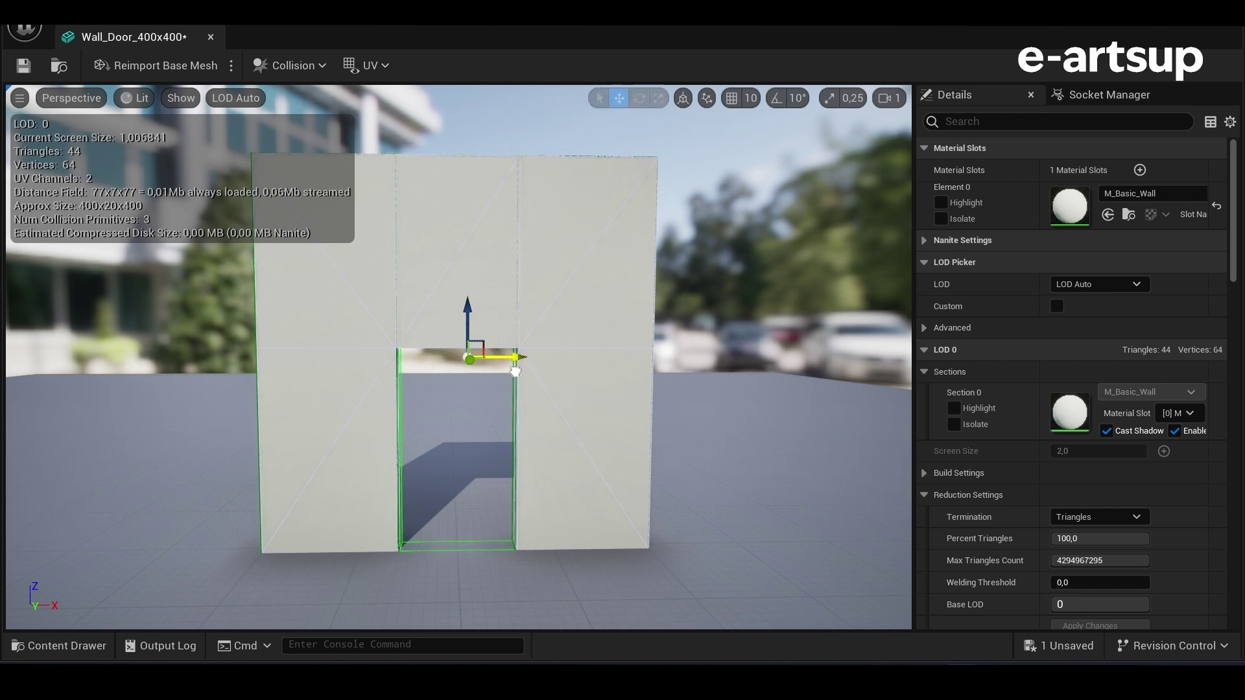
Step: Copy the box onto the door lintel, delete the right wall's box, then remove all collision
drag(462, 318, 462, 216)
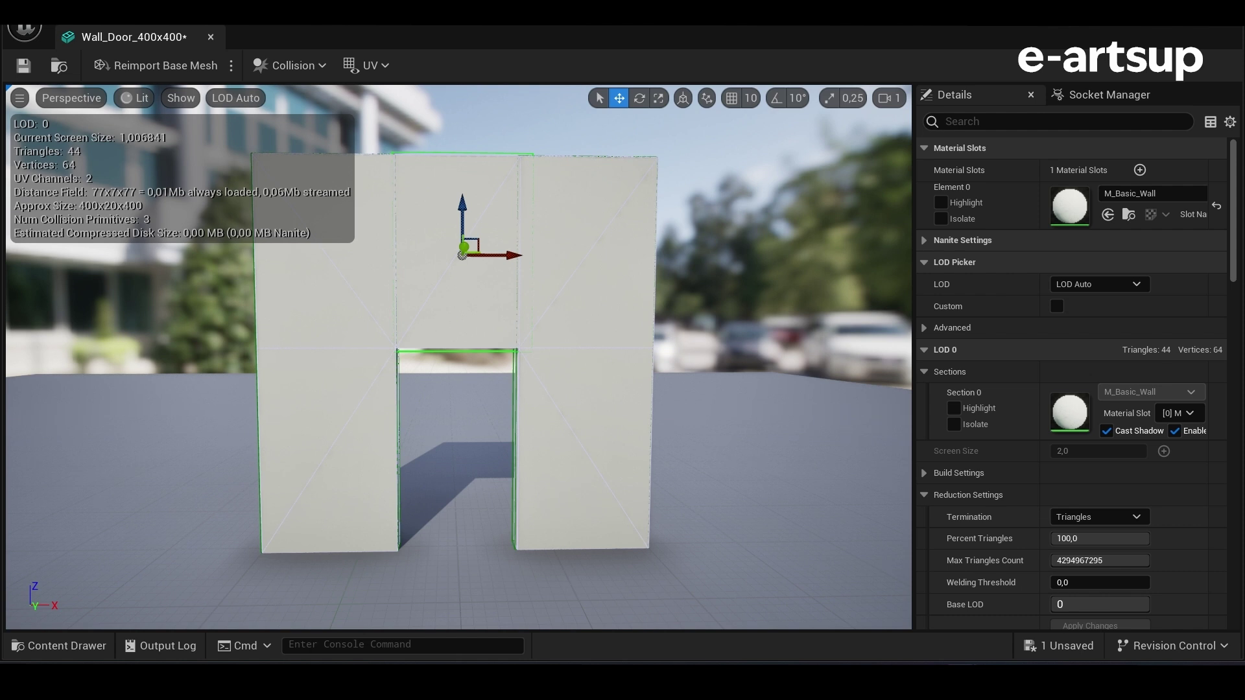
click(583, 357)
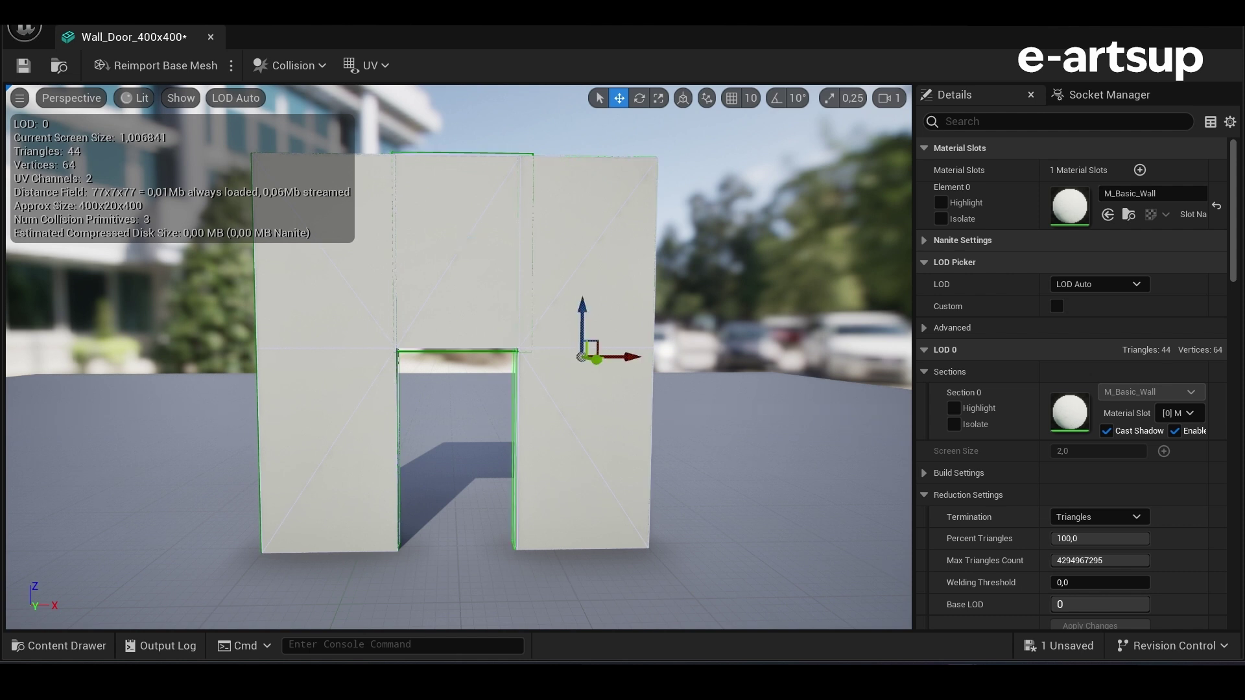
key(Delete)
click(289, 65)
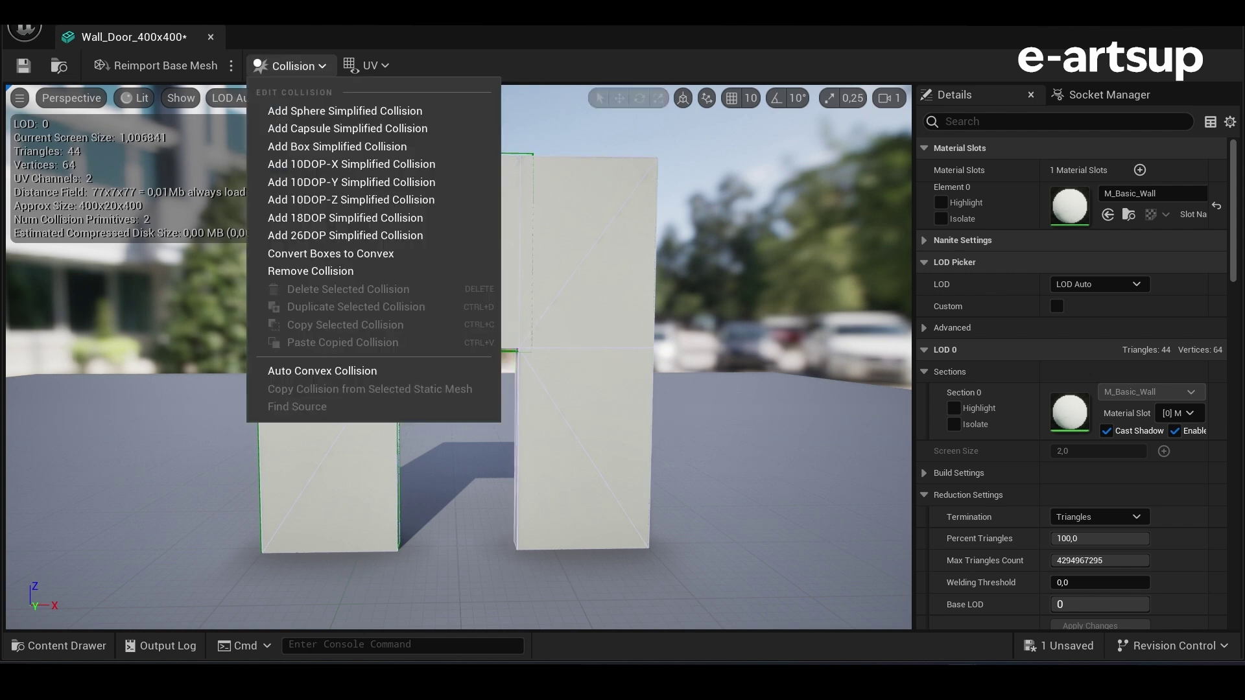
click(311, 271)
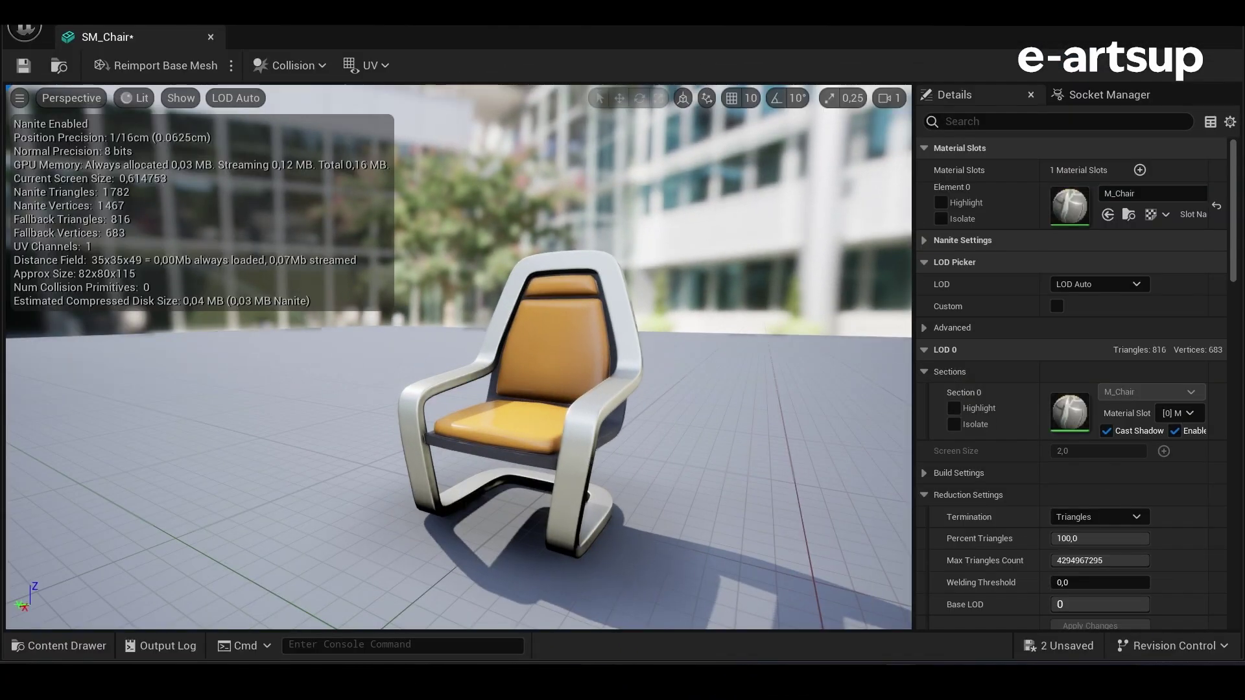
Step: Add a 10DOP-X simplified collision hull around SM_Chair
click(288, 65)
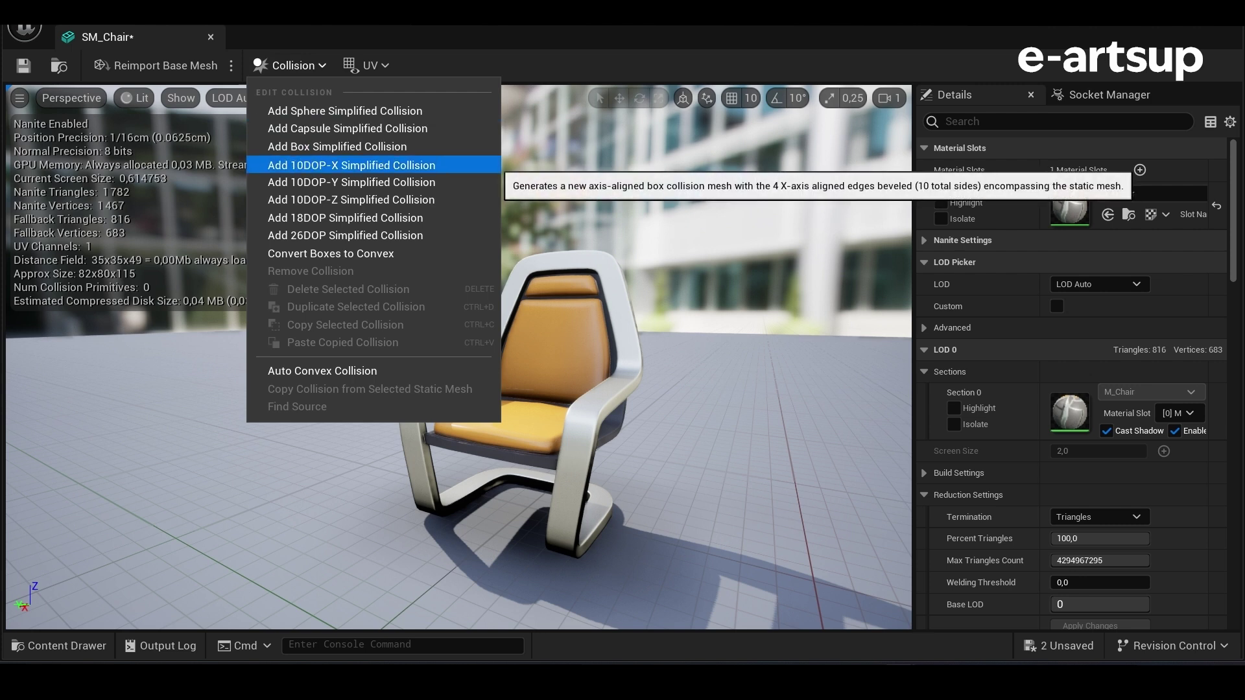
click(350, 164)
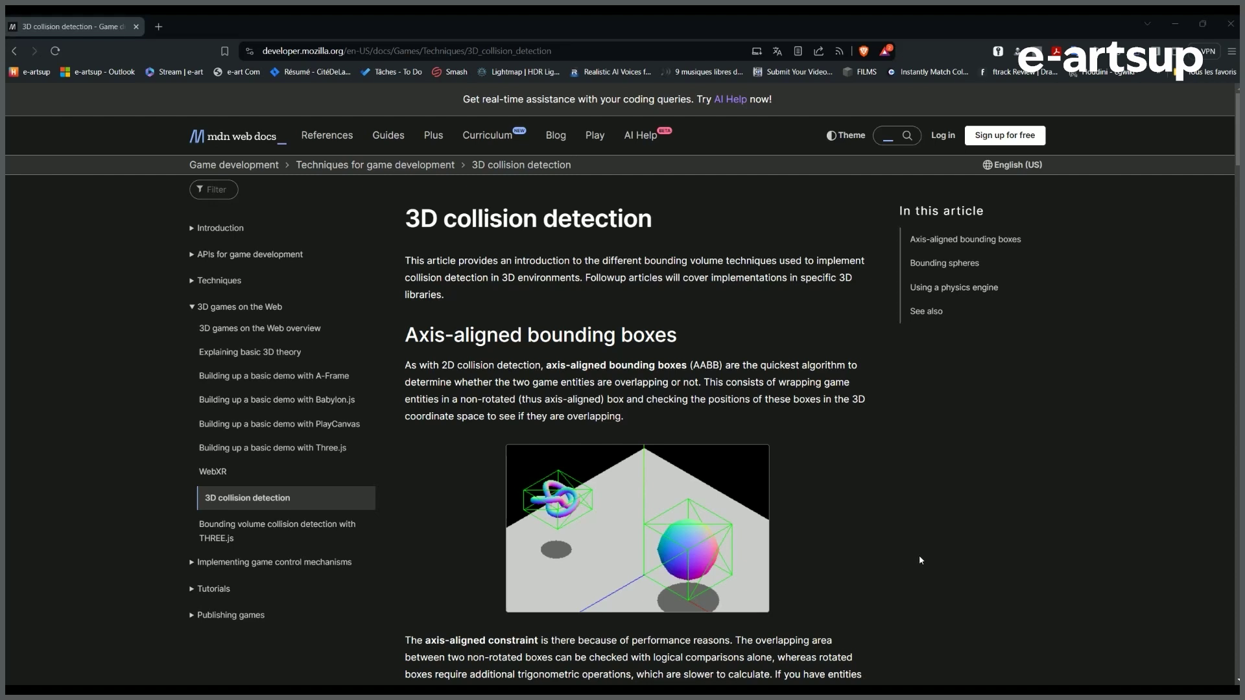
scroll(920, 561, down, 5)
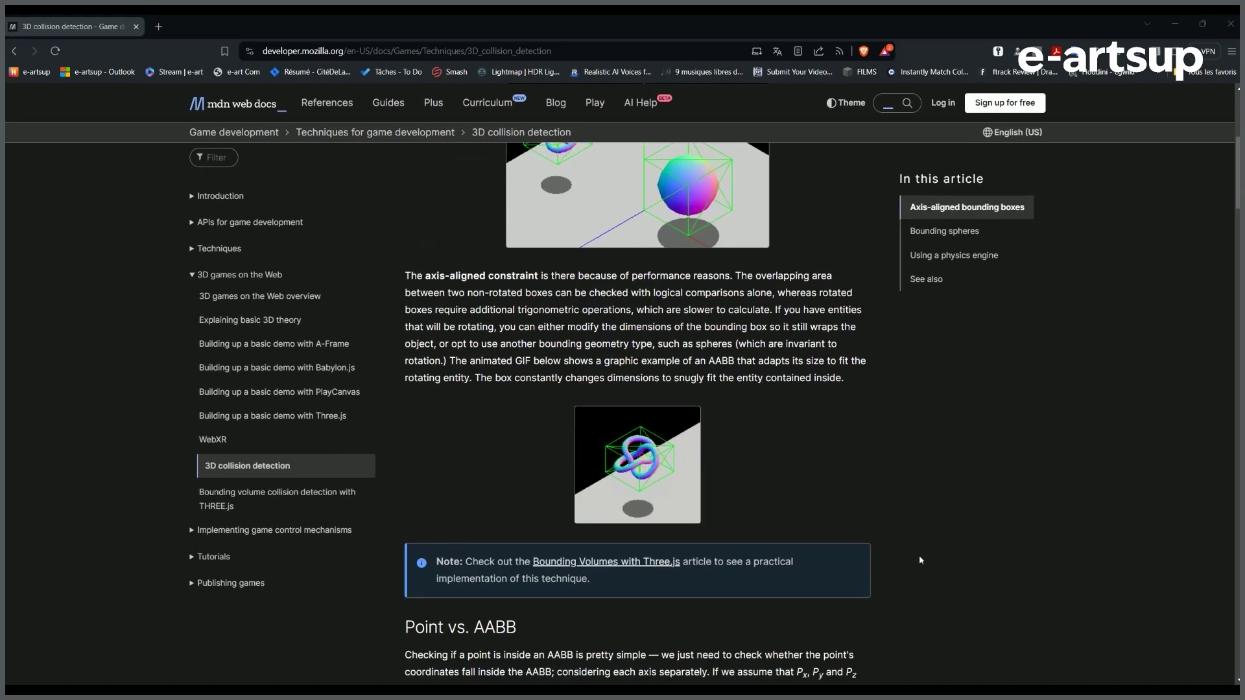
scroll(919, 560, down, 4)
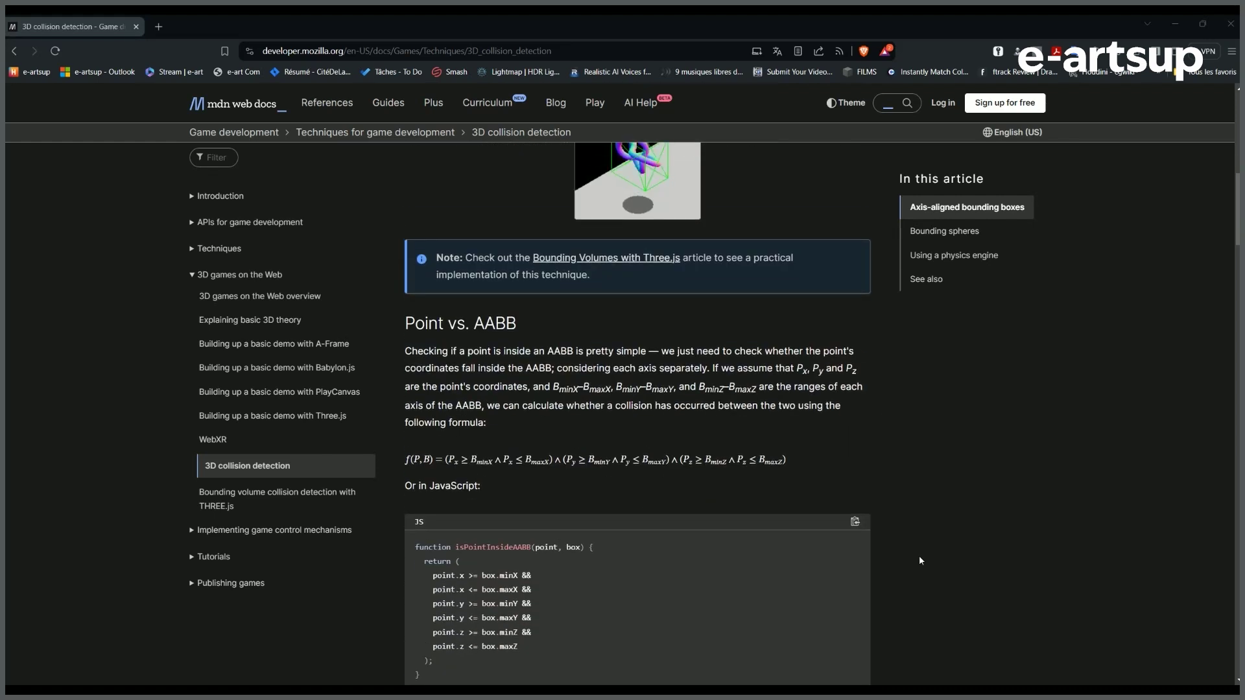
scroll(920, 560, down, 2)
scroll(919, 560, down, 5)
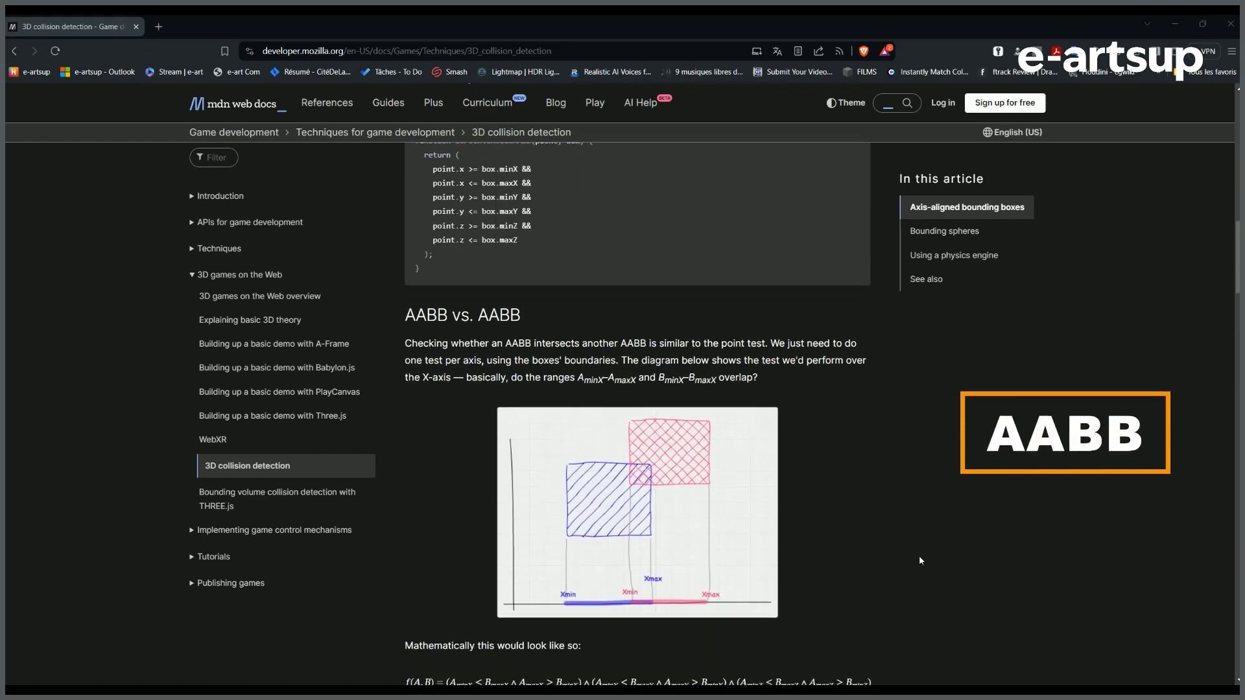
scroll(919, 560, down, 5)
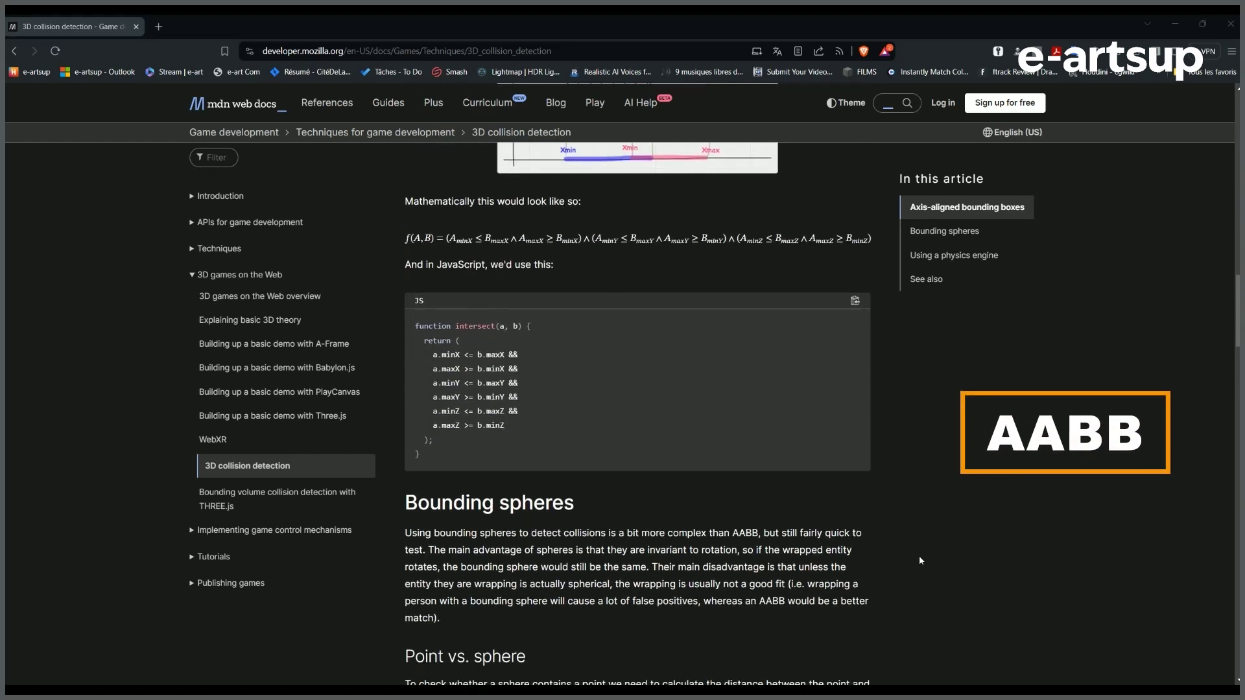
scroll(919, 560, down, 5)
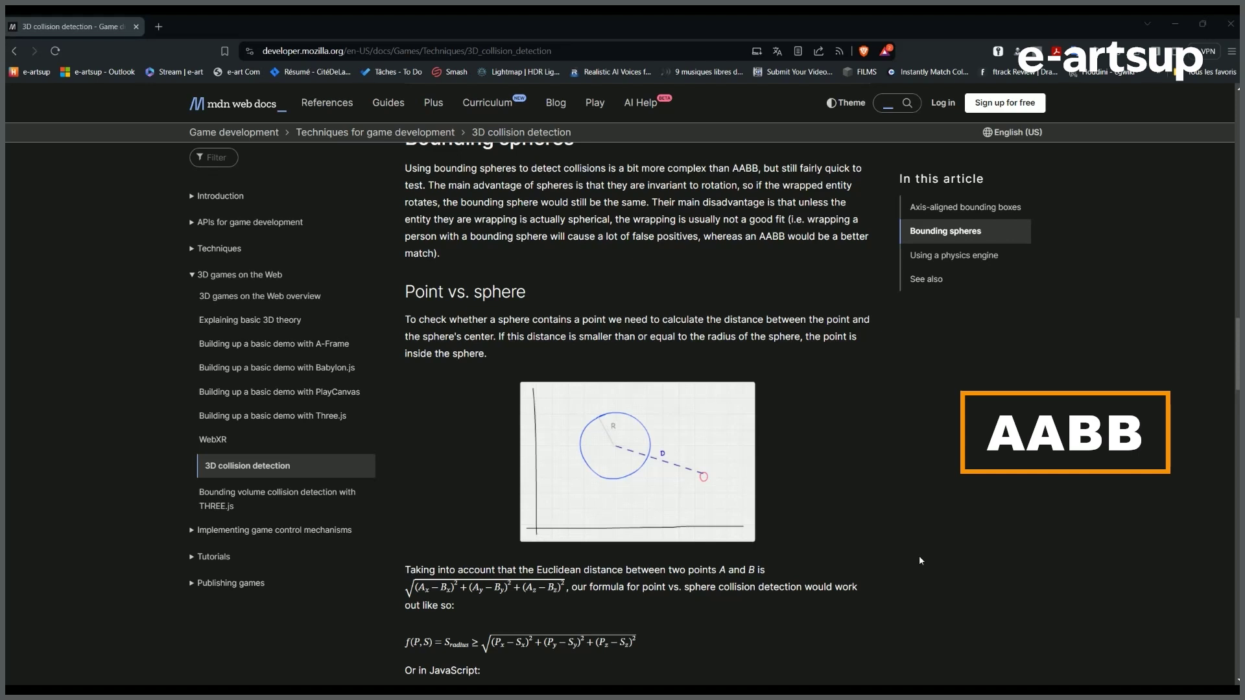
scroll(919, 561, down, 5)
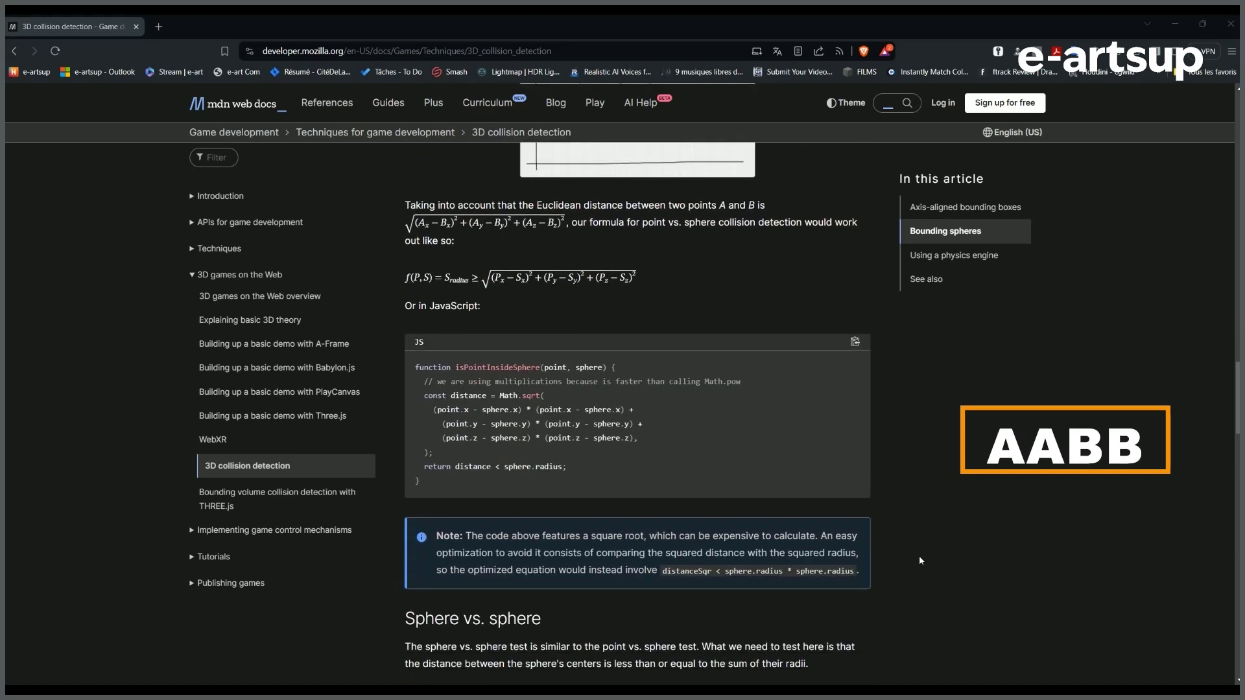
scroll(919, 561, down, 5)
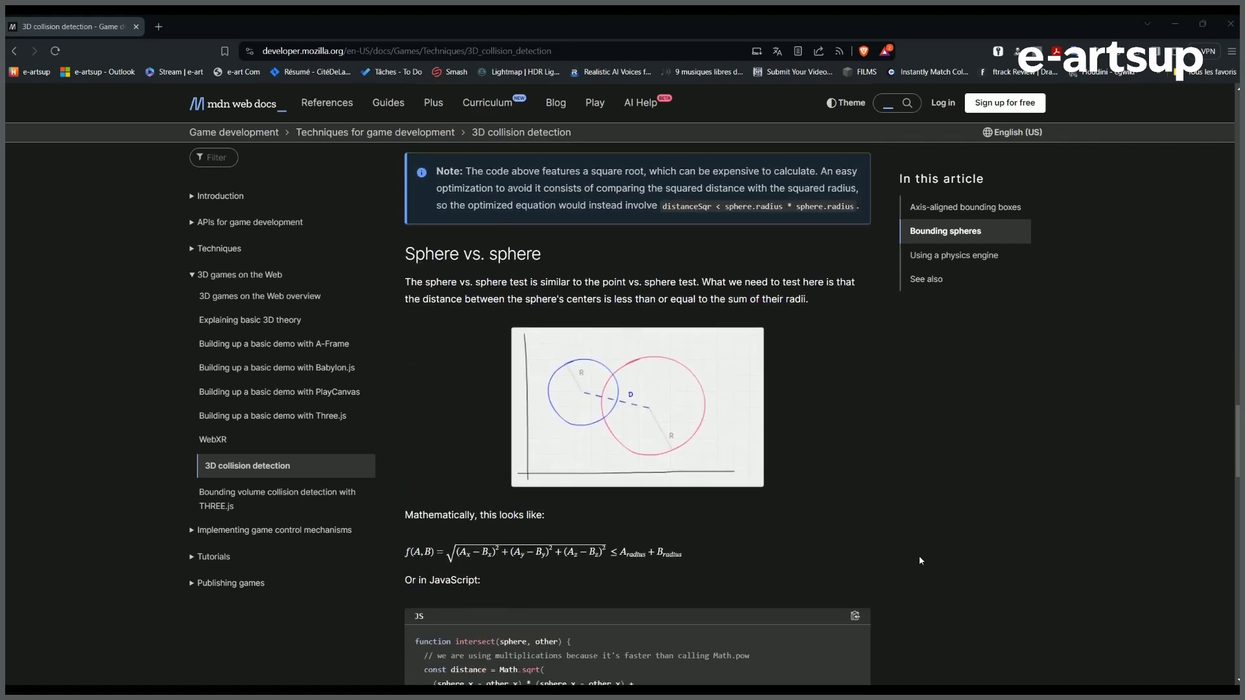
scroll(919, 560, down, 6)
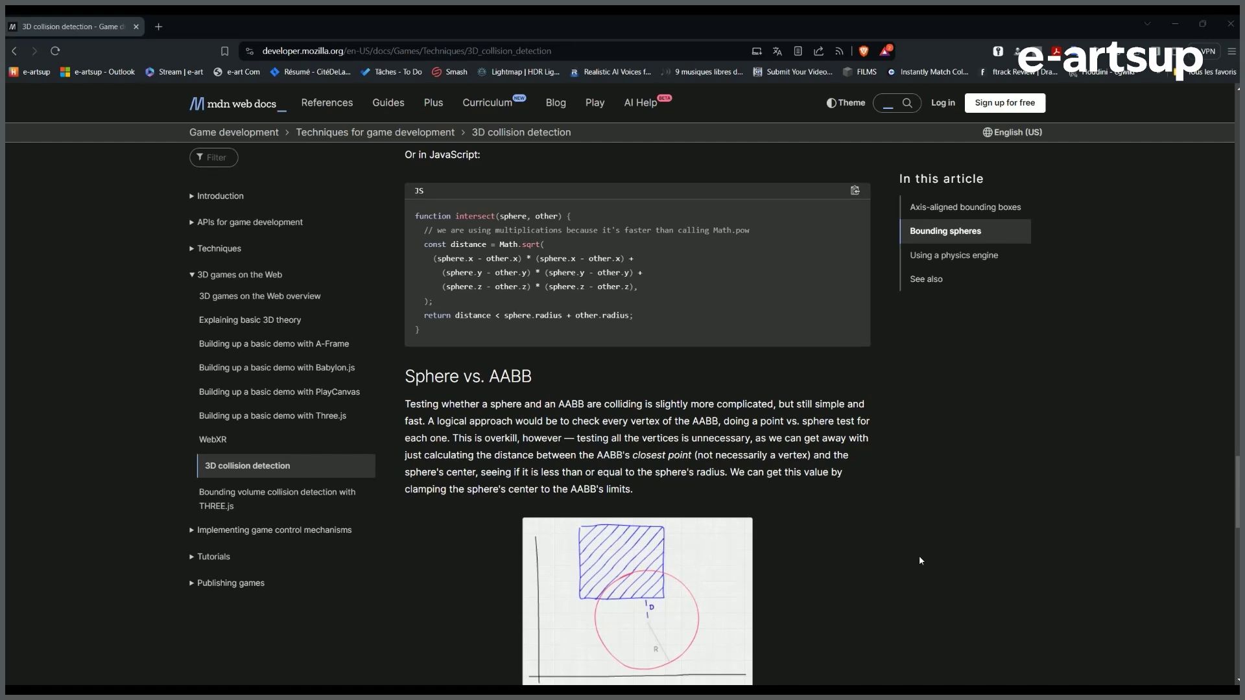
scroll(919, 561, down, 6)
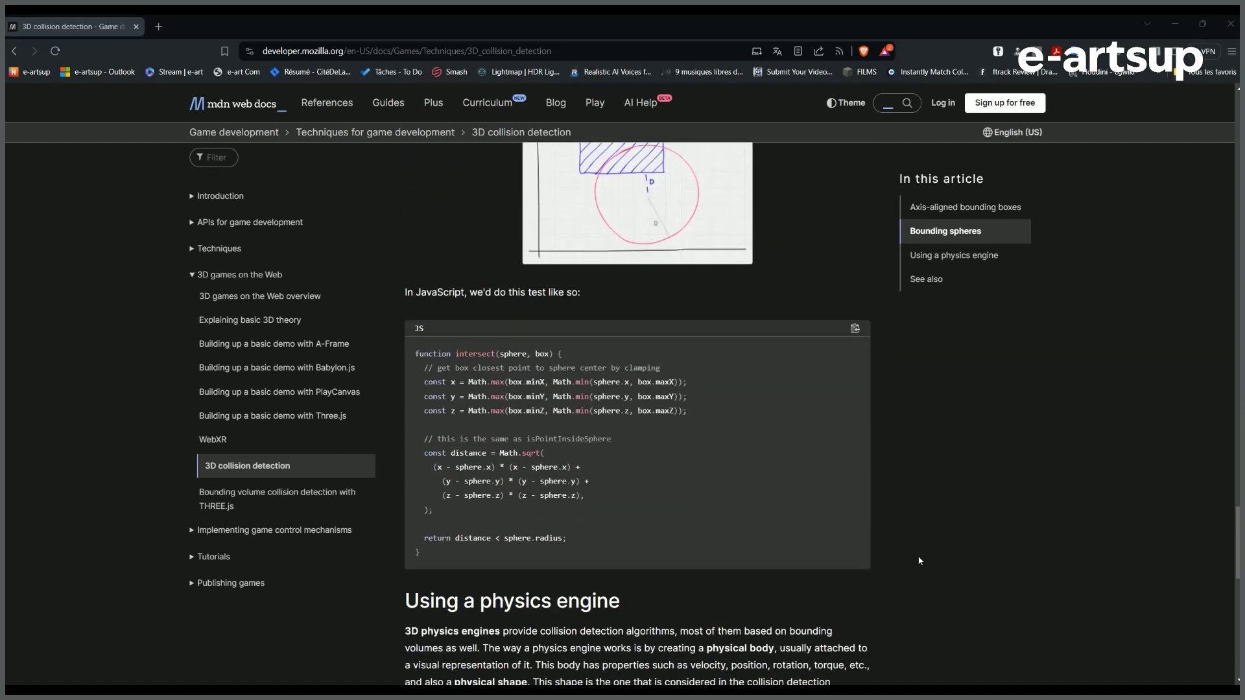
scroll(918, 557, down, 3)
scroll(917, 555, down, 3)
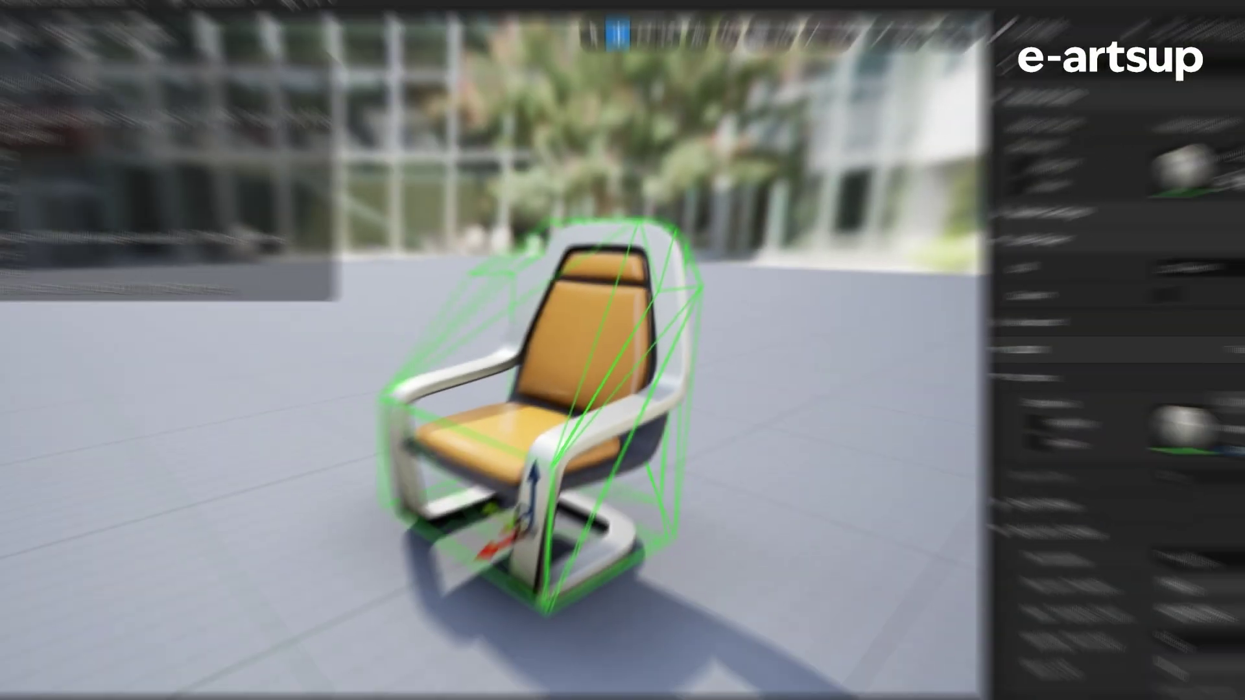
Step: Replace SM_Chair's existing collision with a 26DOP hull, then delete that hull too
key(Delete)
click(290, 65)
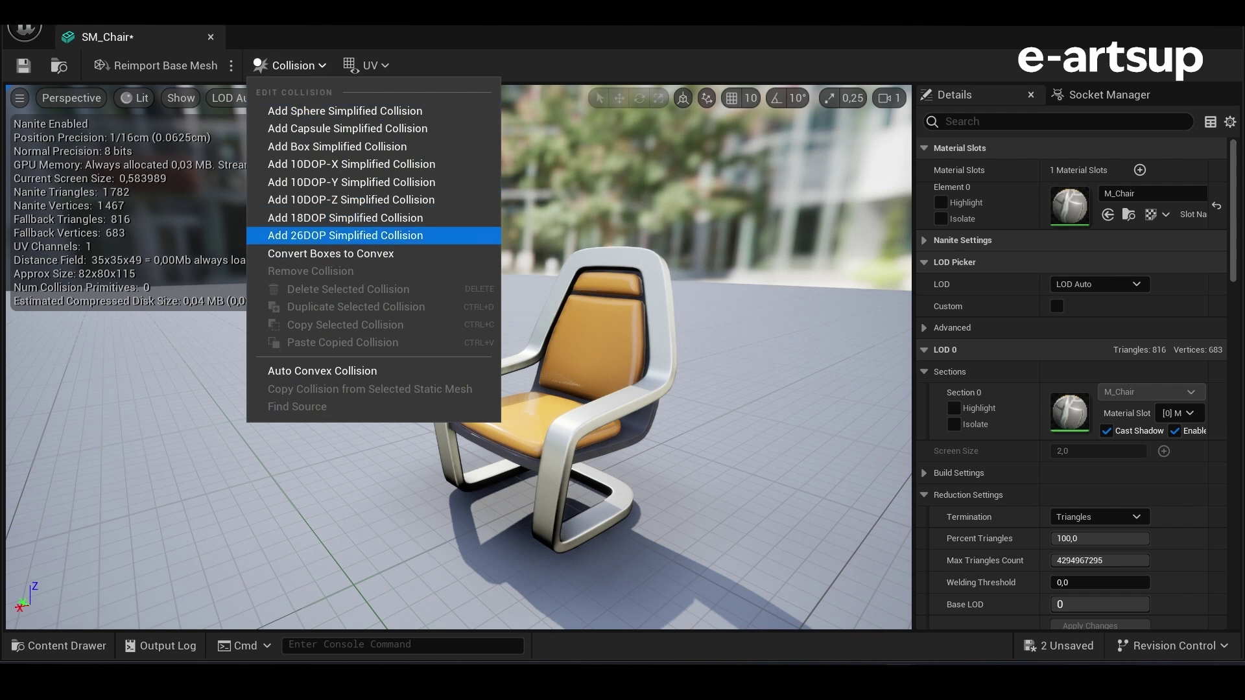
click(345, 235)
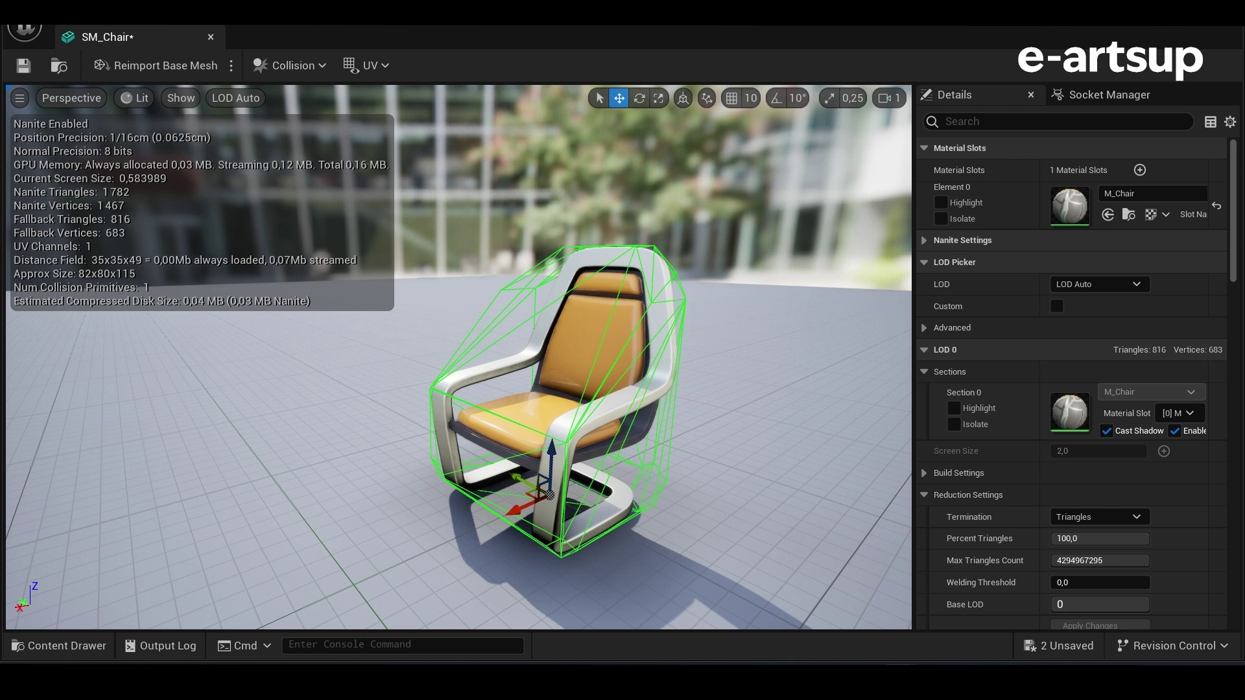
key(Delete)
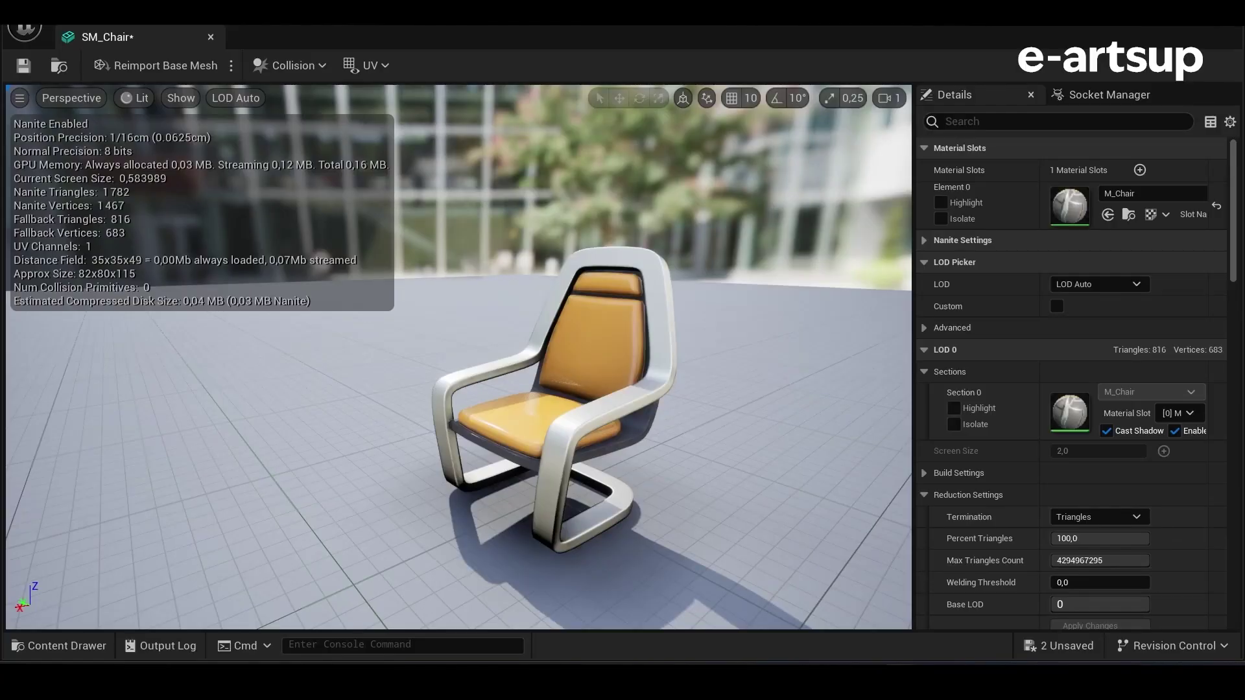
Step: Apply Auto Convex Collision to SM_Chair with Hull Count 26, then restore the decomposition defaults
click(289, 65)
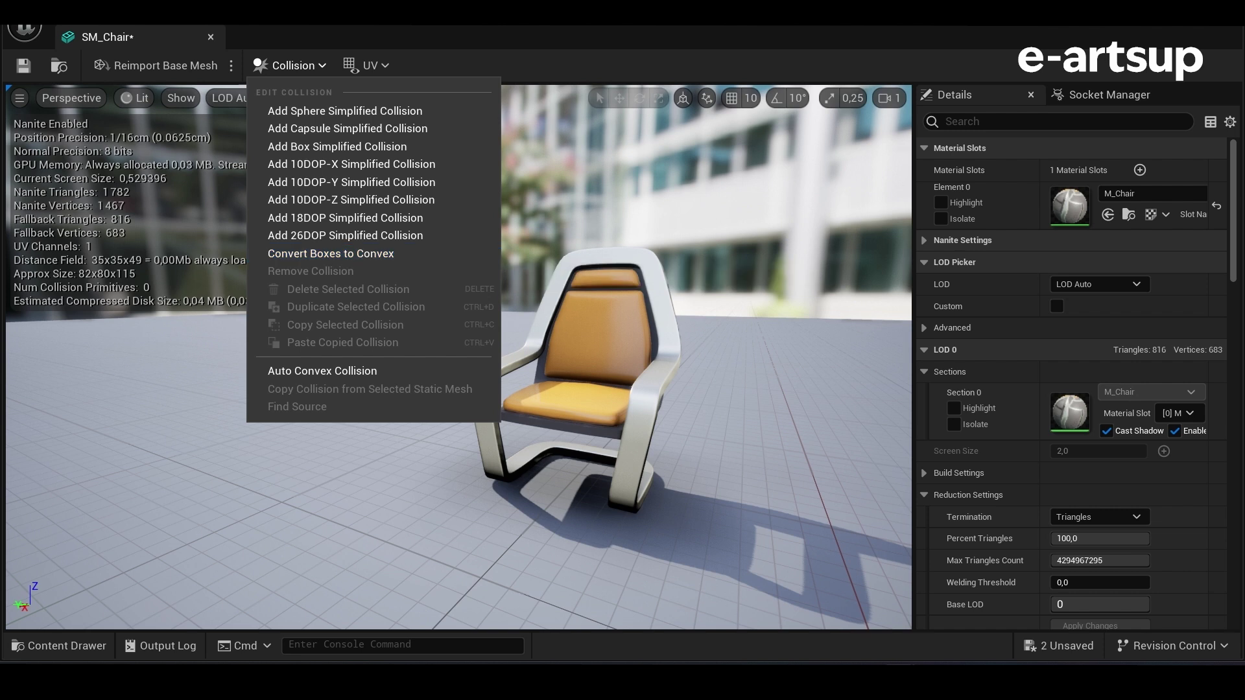
click(322, 371)
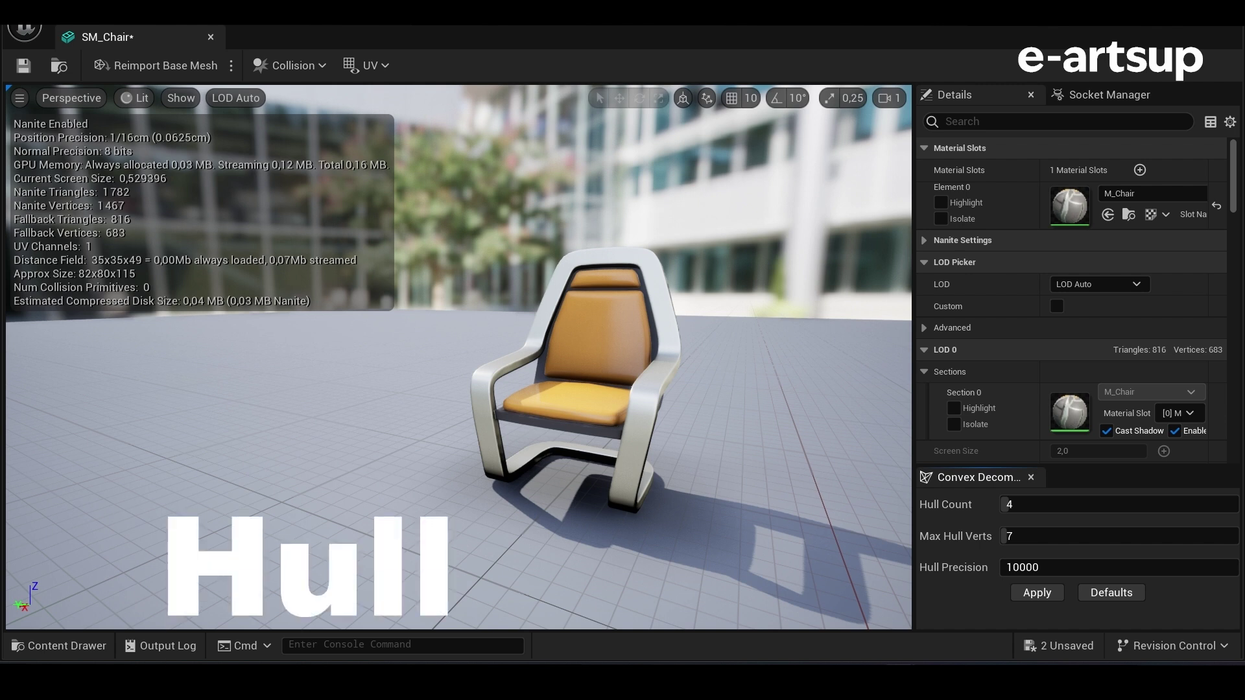
drag(1037, 504, 1096, 504)
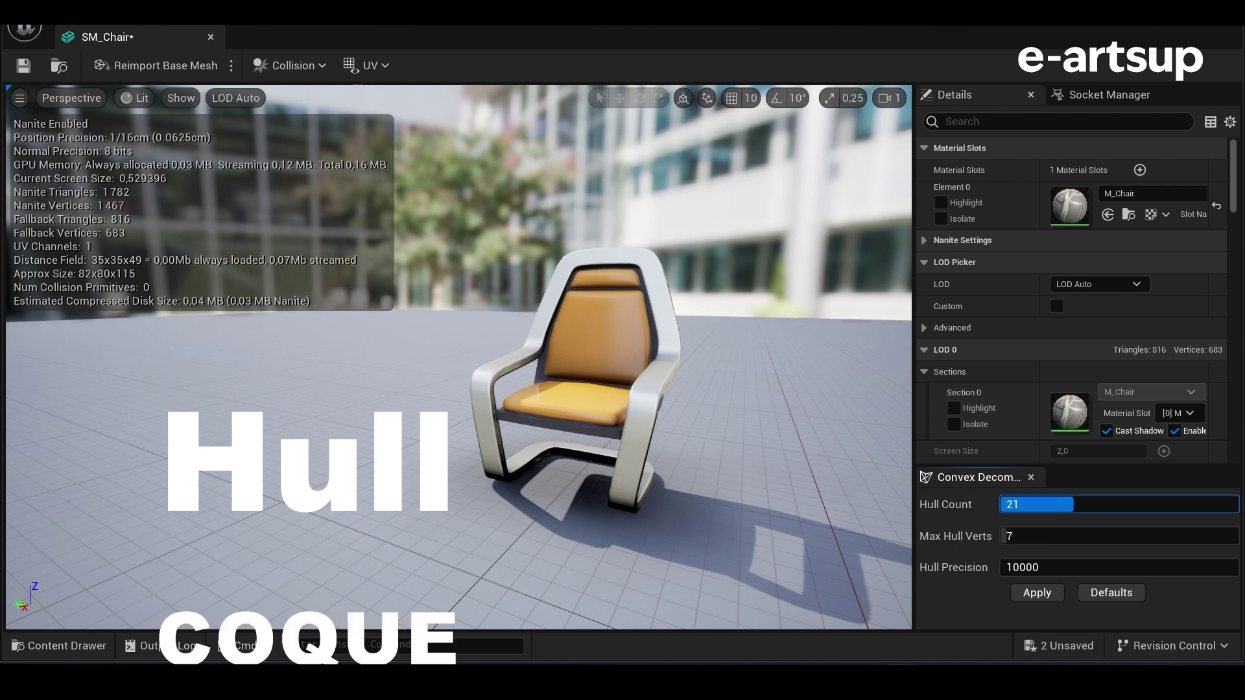
click(1037, 593)
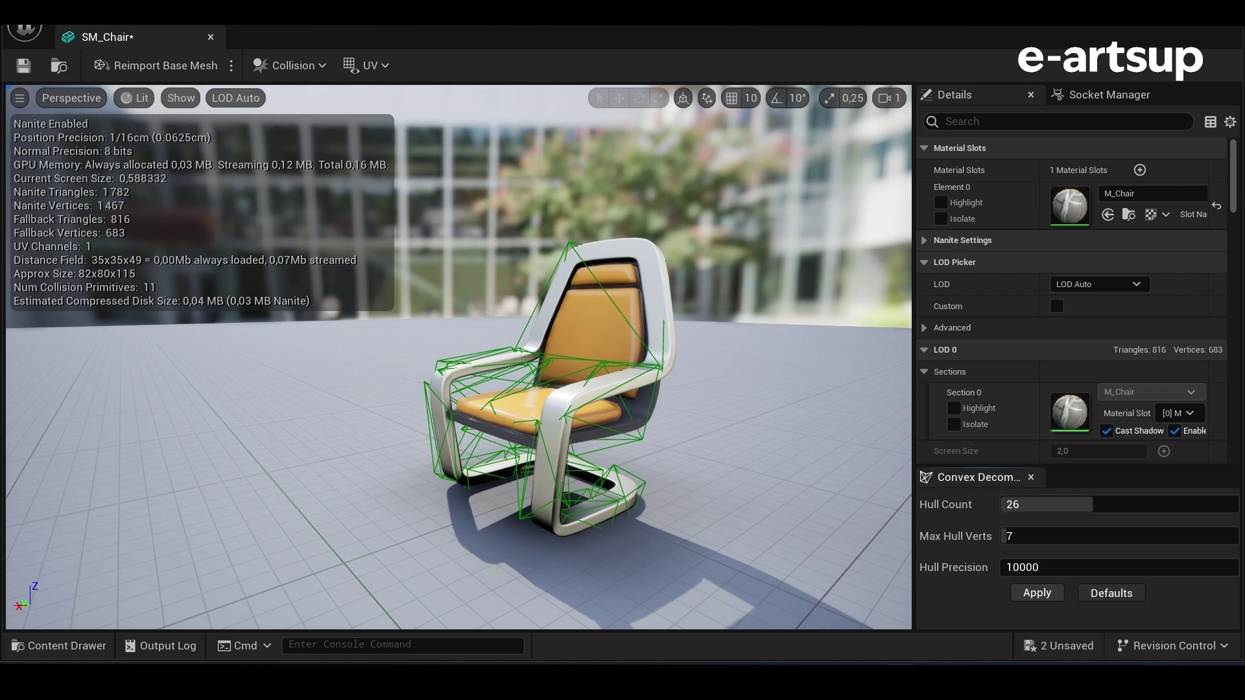
click(1110, 593)
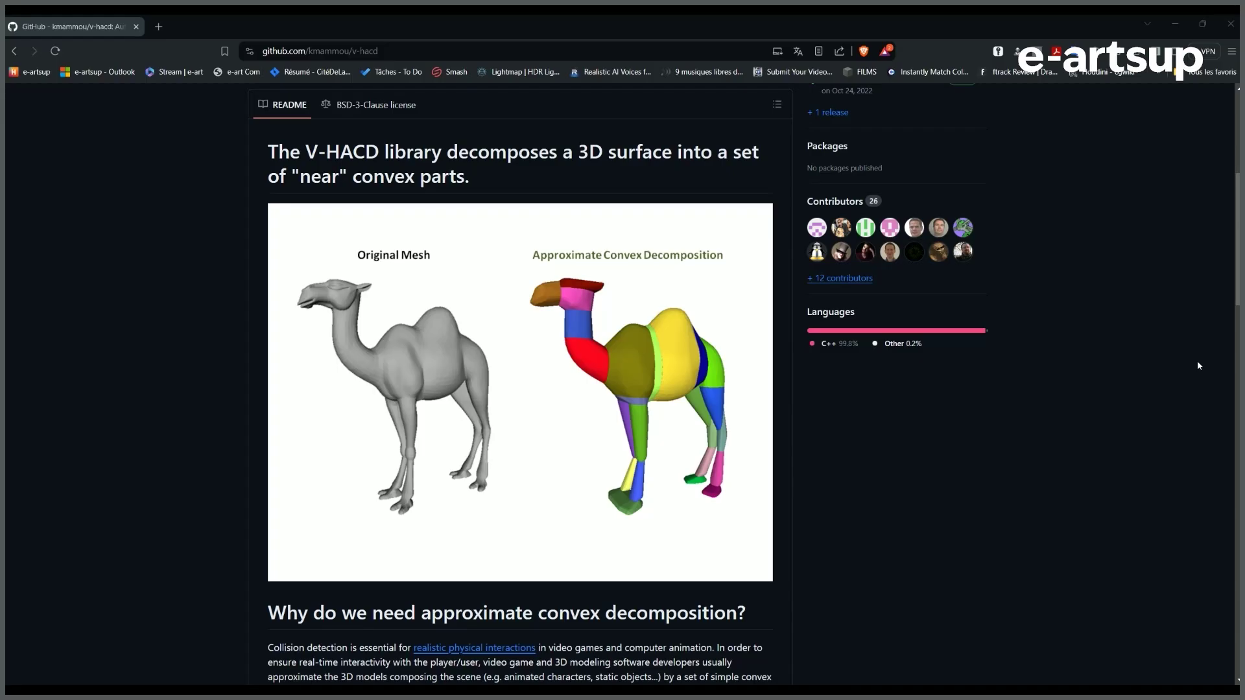
scroll(1198, 366, down, 2)
scroll(1198, 365, down, 2)
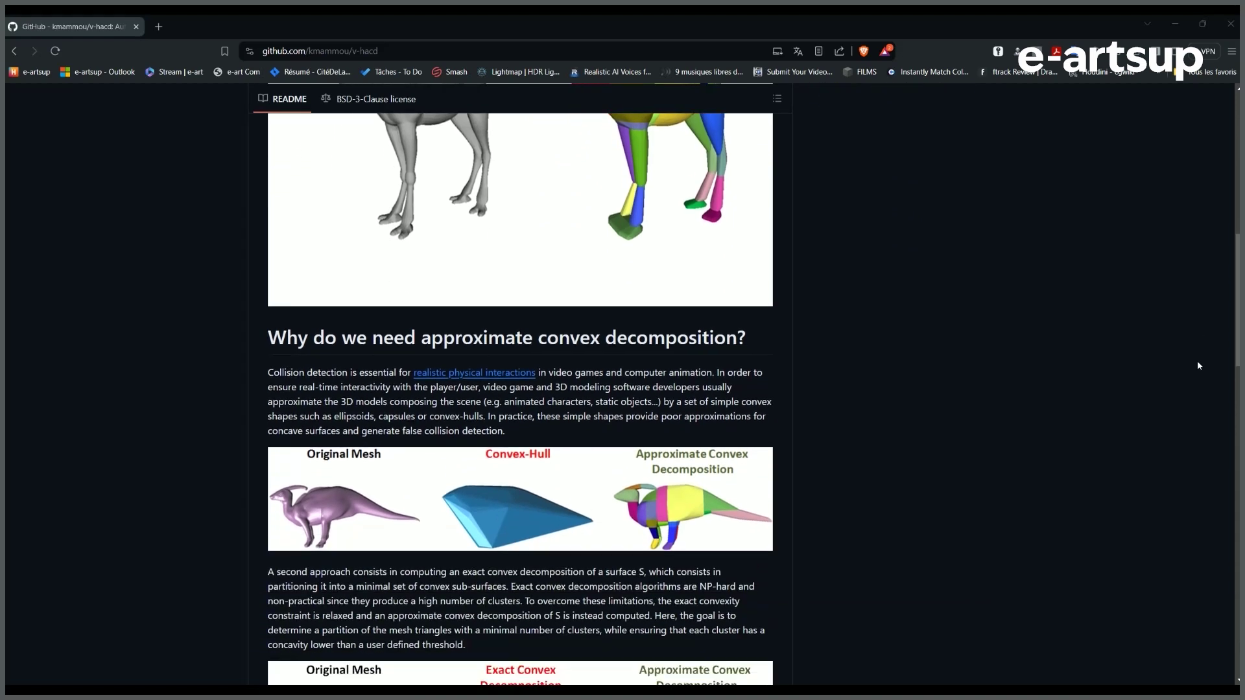
scroll(1199, 365, down, 2)
scroll(1198, 365, down, 2)
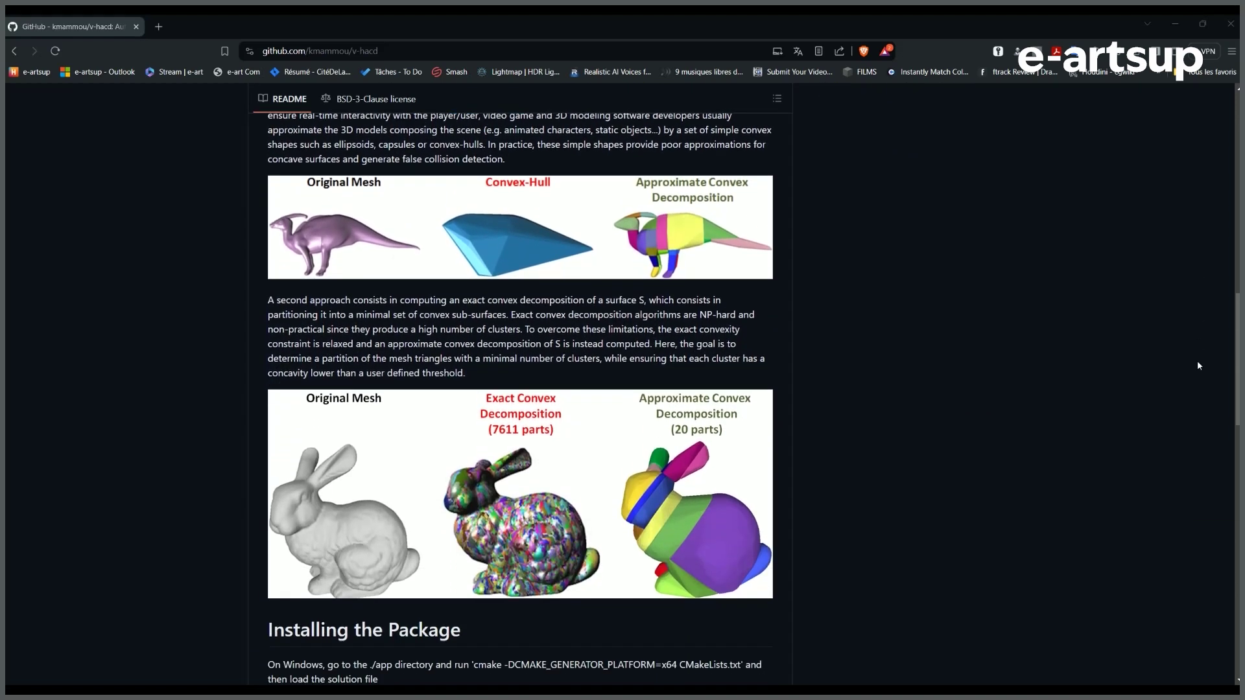
scroll(1198, 363, down, 2)
scroll(1198, 363, down, 2)
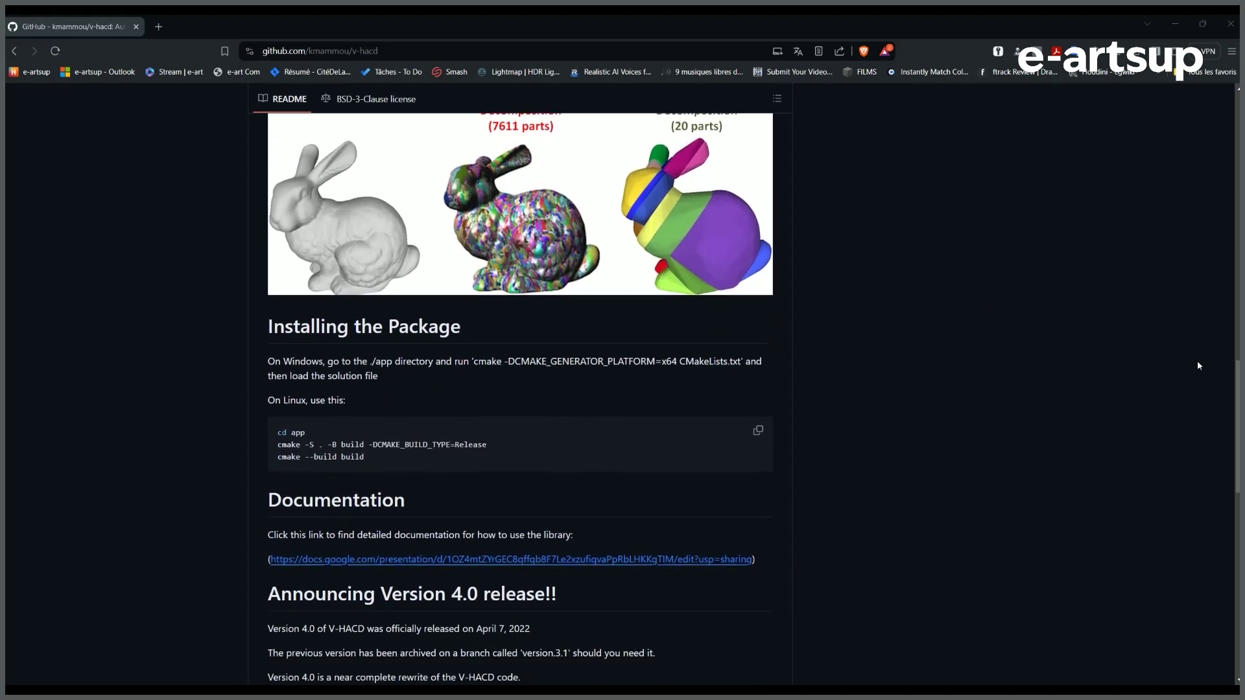
scroll(1199, 366, down, 5)
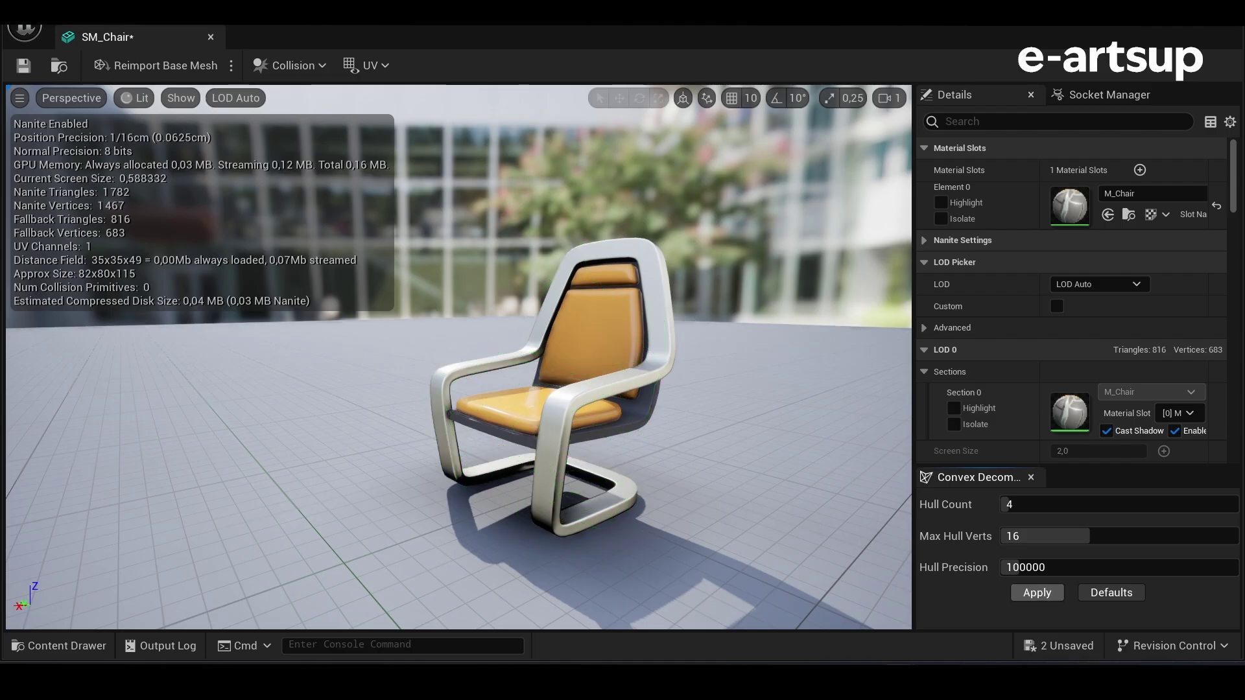
Step: Generate convex collision with default settings, then regenerate it with 6 max vertices per hull
click(1036, 593)
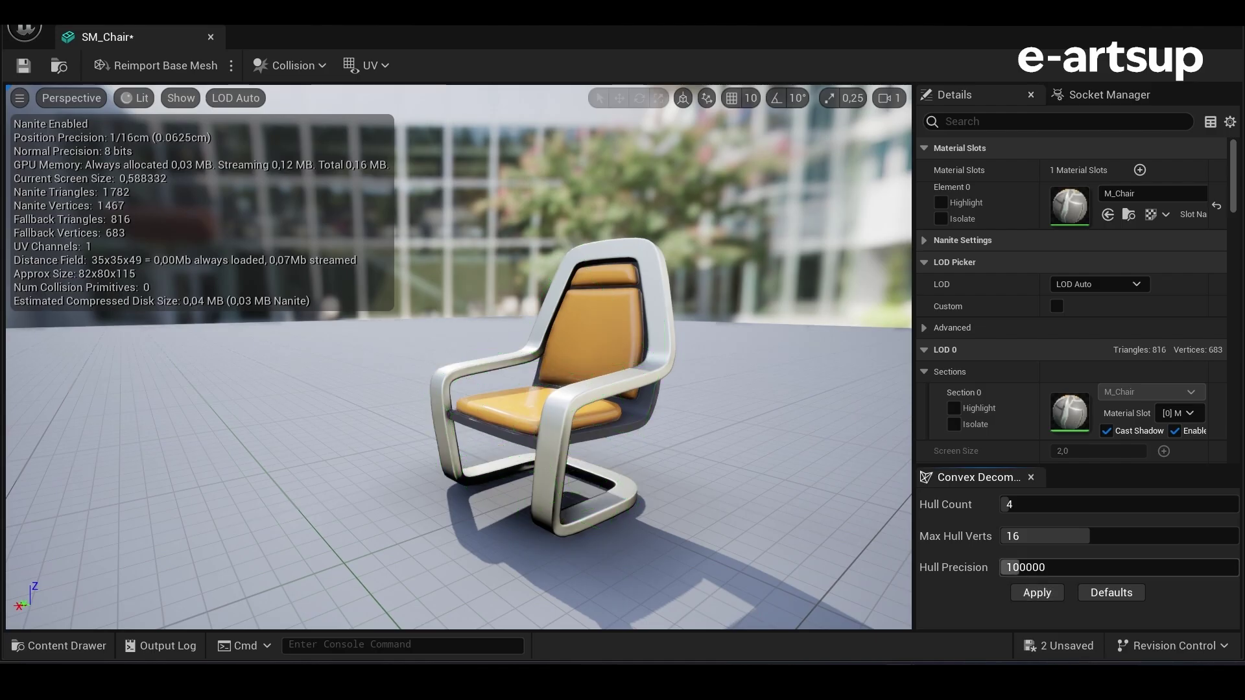
drag(454, 389, 506, 383)
click(1044, 536)
text(6)
click(1037, 593)
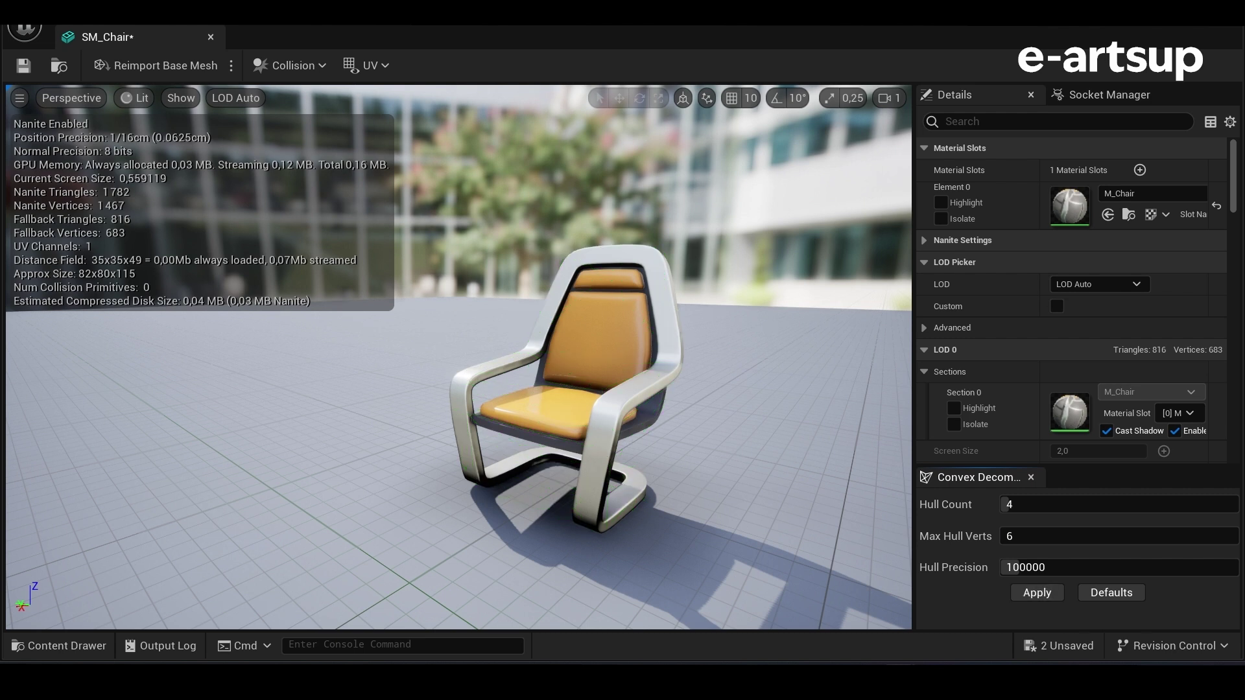
drag(454, 389, 492, 389)
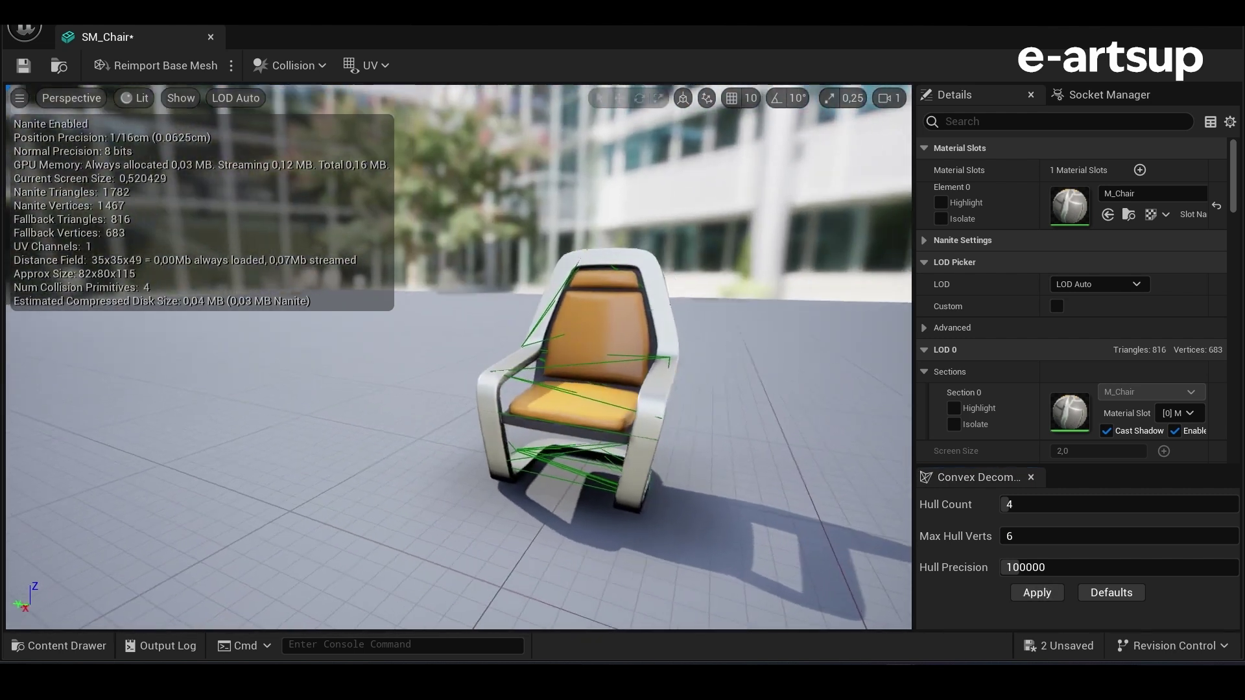
Step: Regenerate the hulls with Hull Count 12 and Max Hull Verts 11, then with lower precision
drag(1009, 504, 1037, 505)
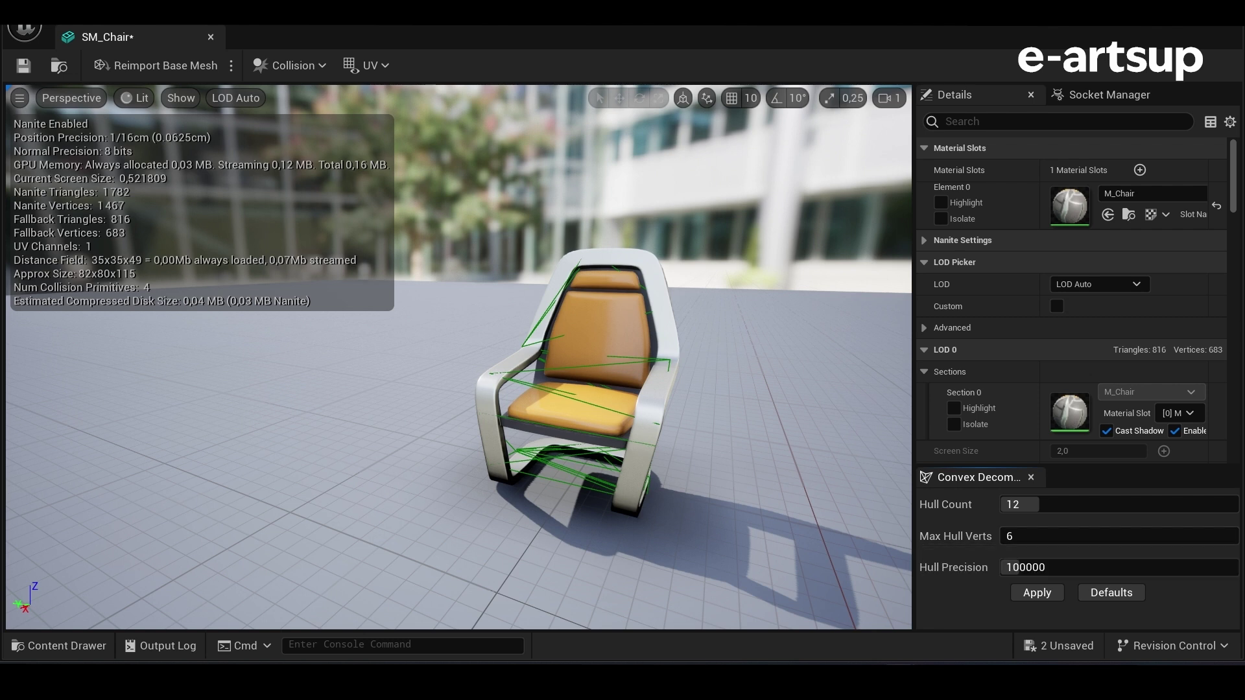
drag(1009, 536, 1037, 536)
click(1037, 592)
drag(745, 422, 714, 402)
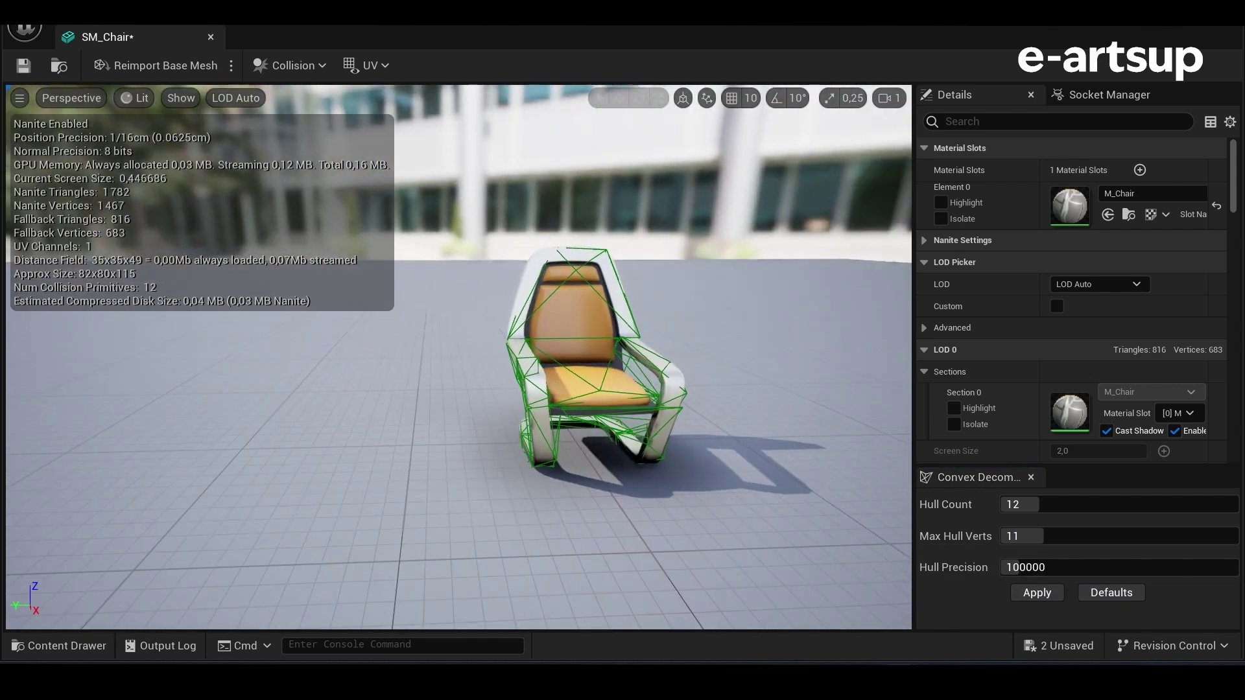
drag(1031, 567, 1014, 567)
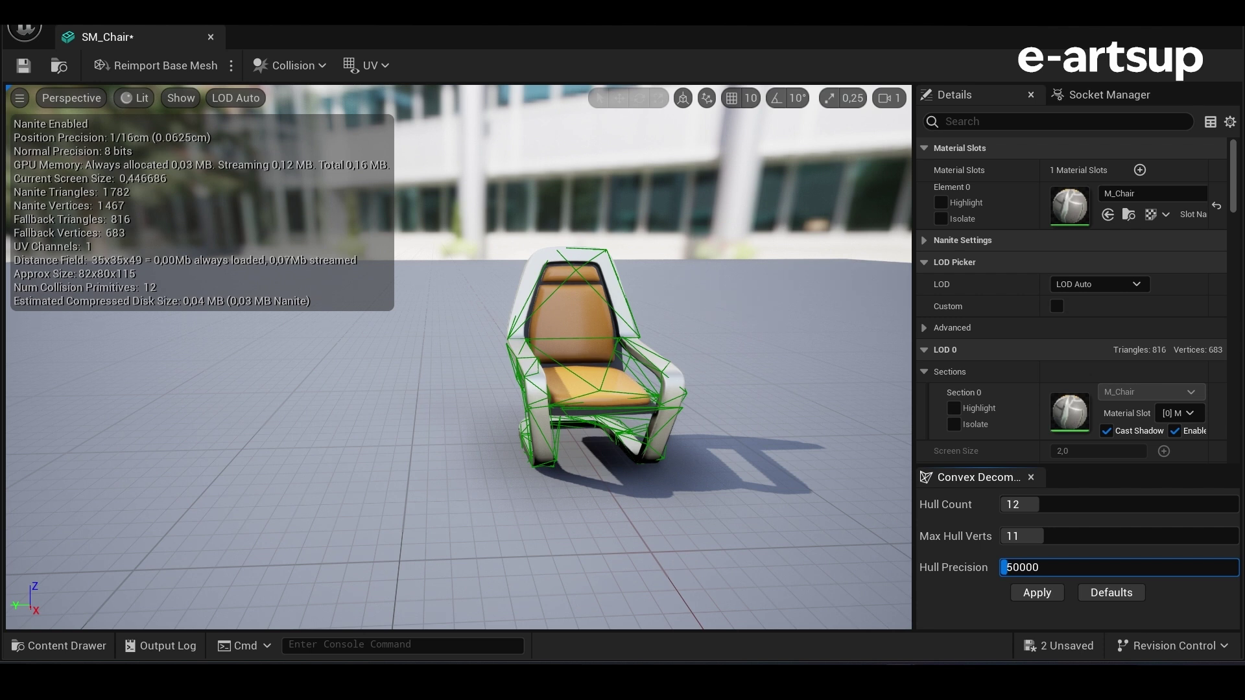
click(1037, 593)
mouse_move(584, 453)
mouse_down()
mouse_move(558, 402)
mouse_move(493, 389)
mouse_up()
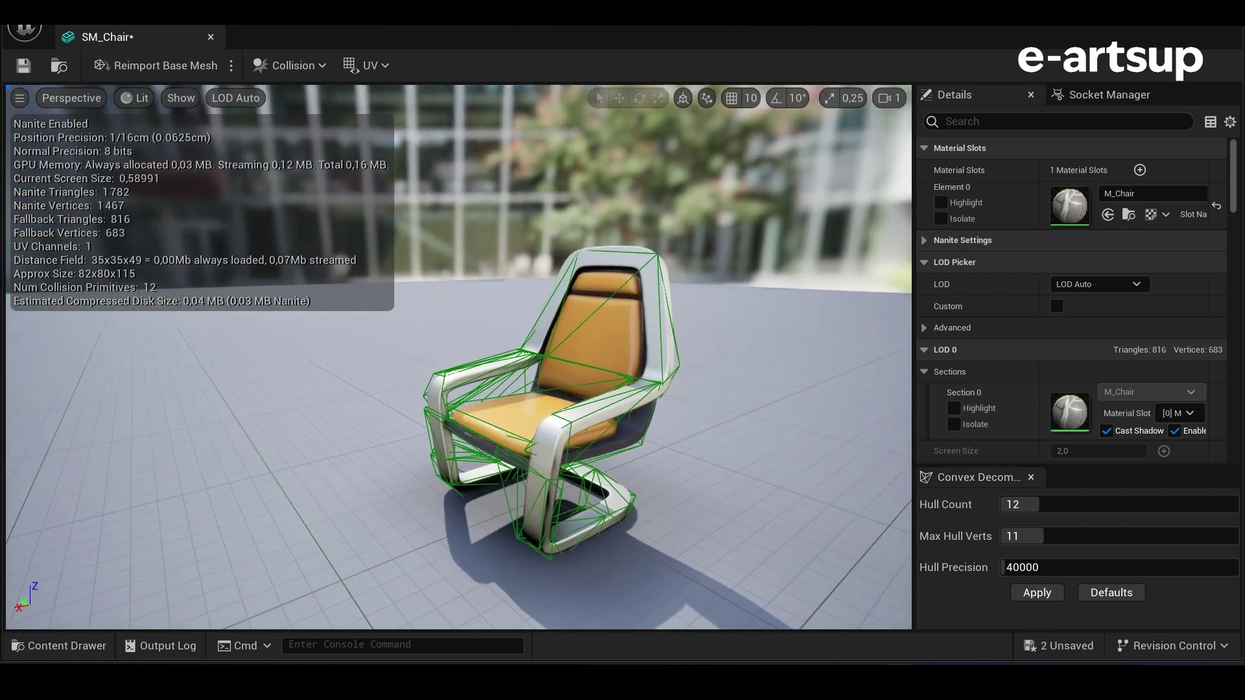
Step: Set Hull Precision to 220000, raise it slightly further, and rebuild the convex collision
click(1024, 567)
text(220000)
key(Return)
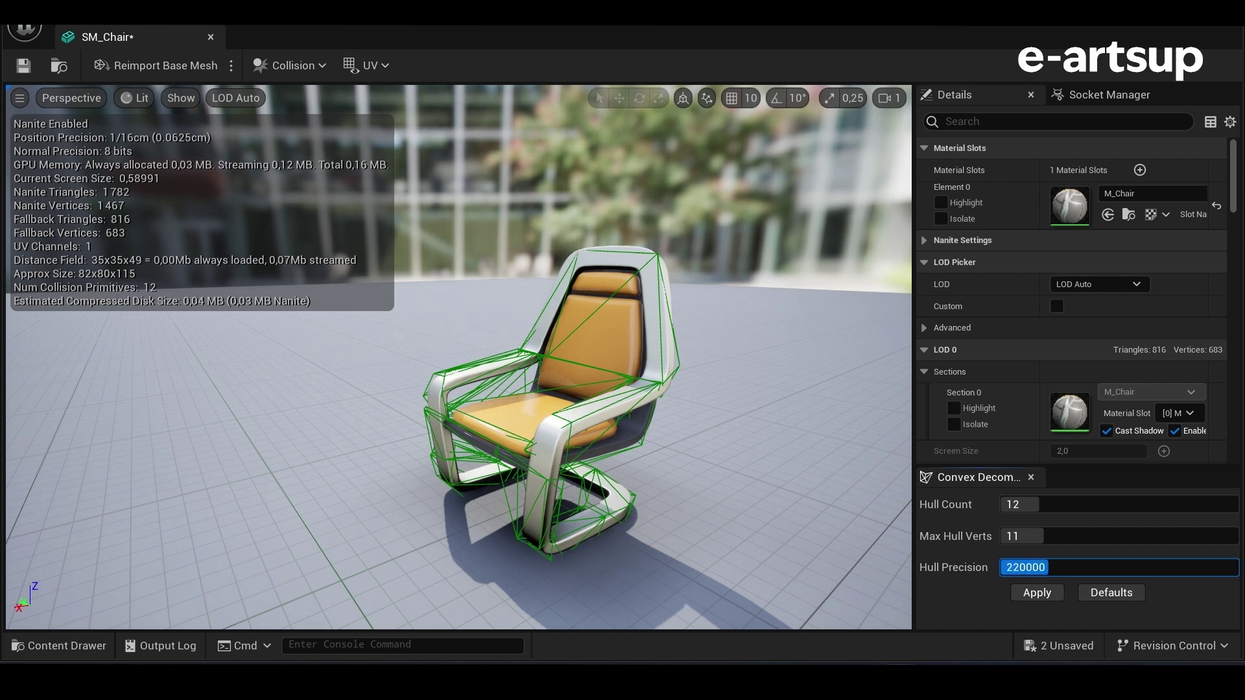
drag(1103, 567, 1114, 568)
click(1037, 593)
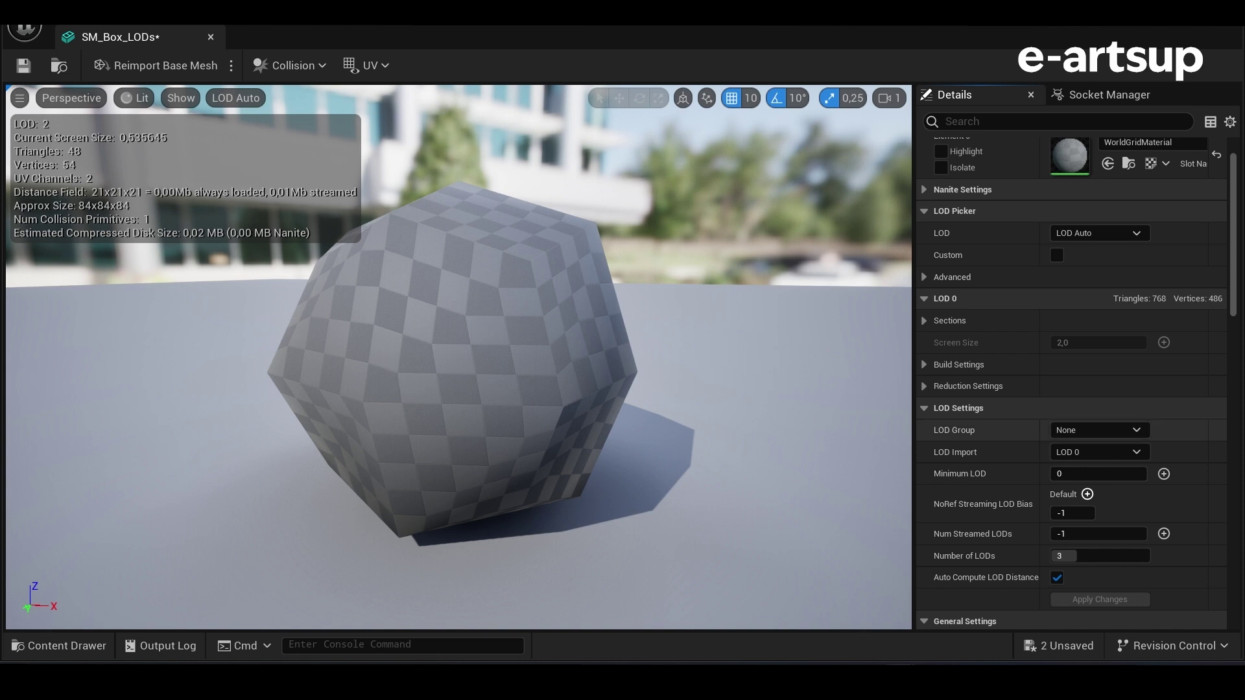
Step: Turn off Auto Compute LOD Distance and lower the viewport camera speed to 0.1
scroll(1076, 383, down, 2)
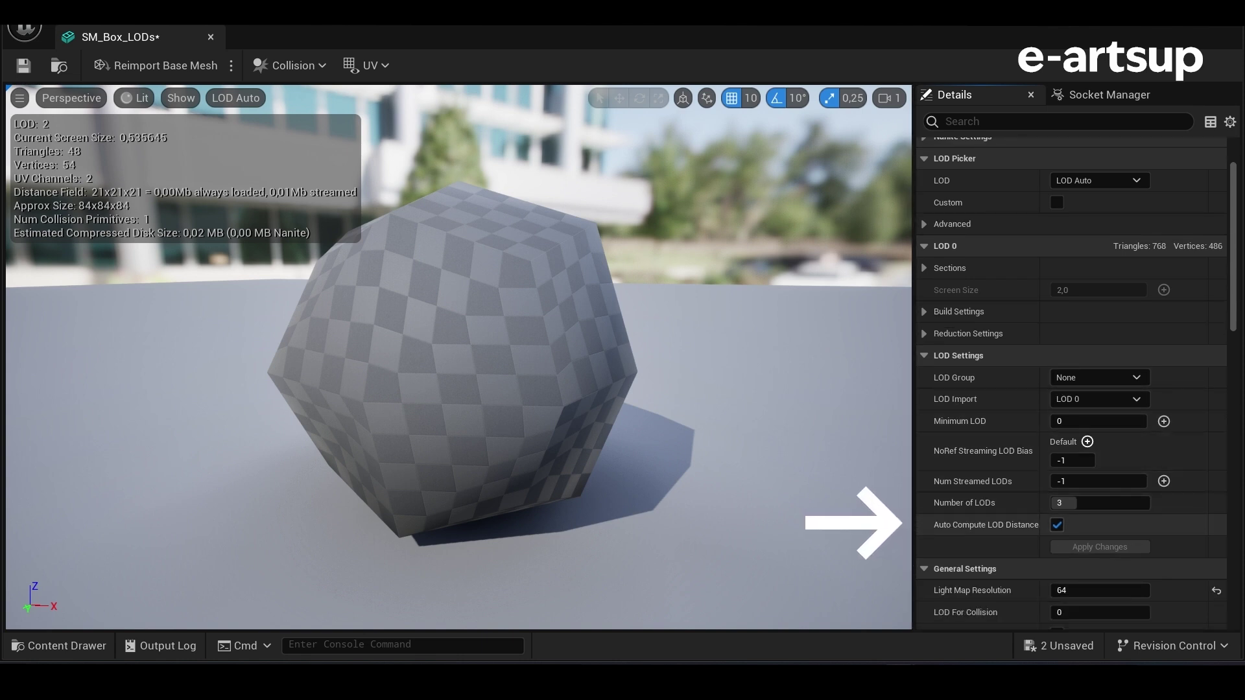
click(1057, 525)
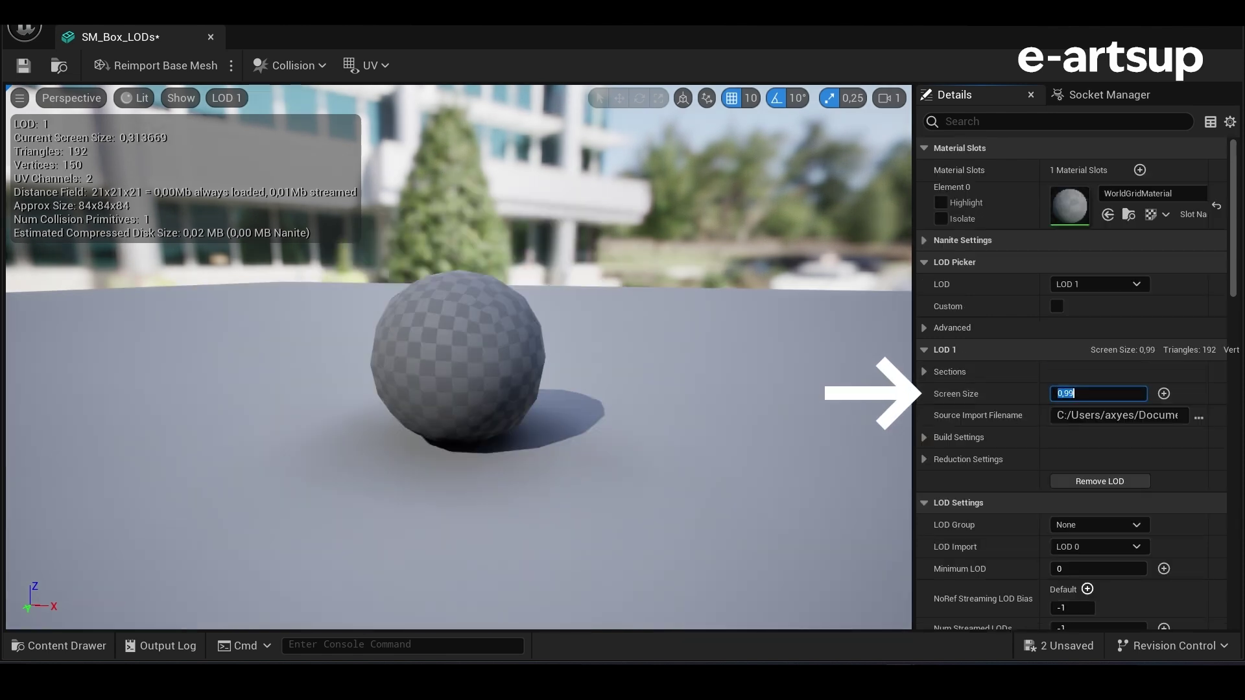
scroll(454, 363, up, 3)
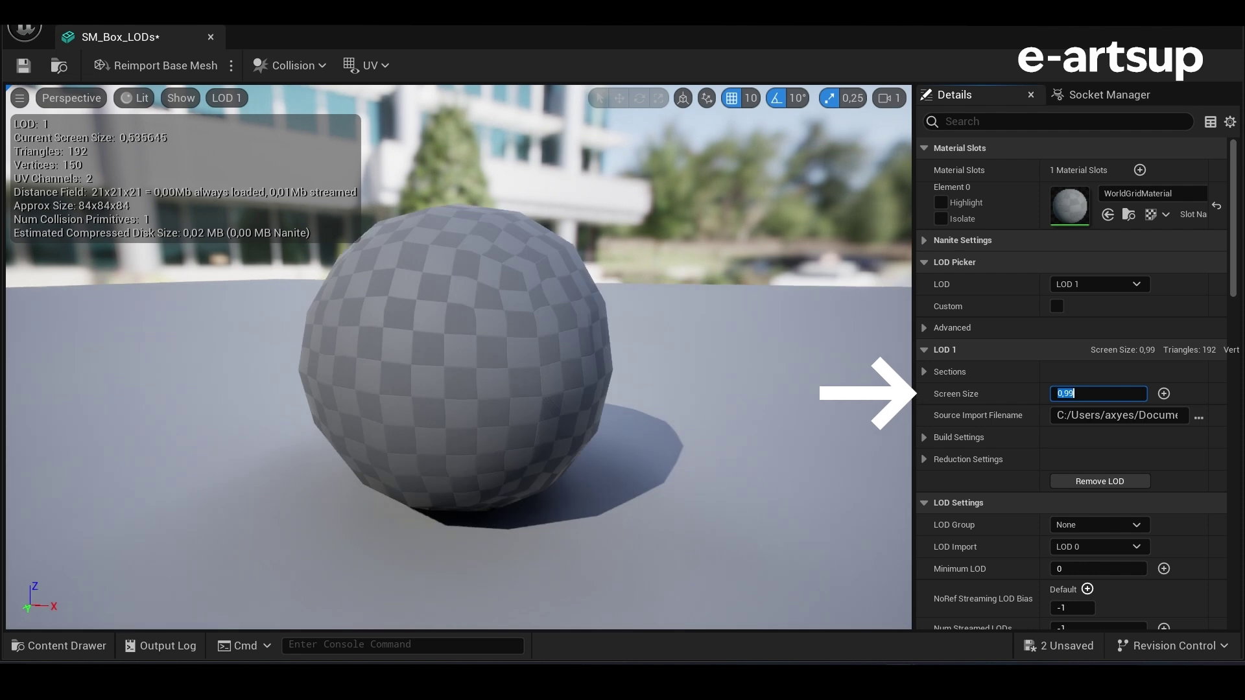
click(889, 98)
drag(921, 138, 894, 137)
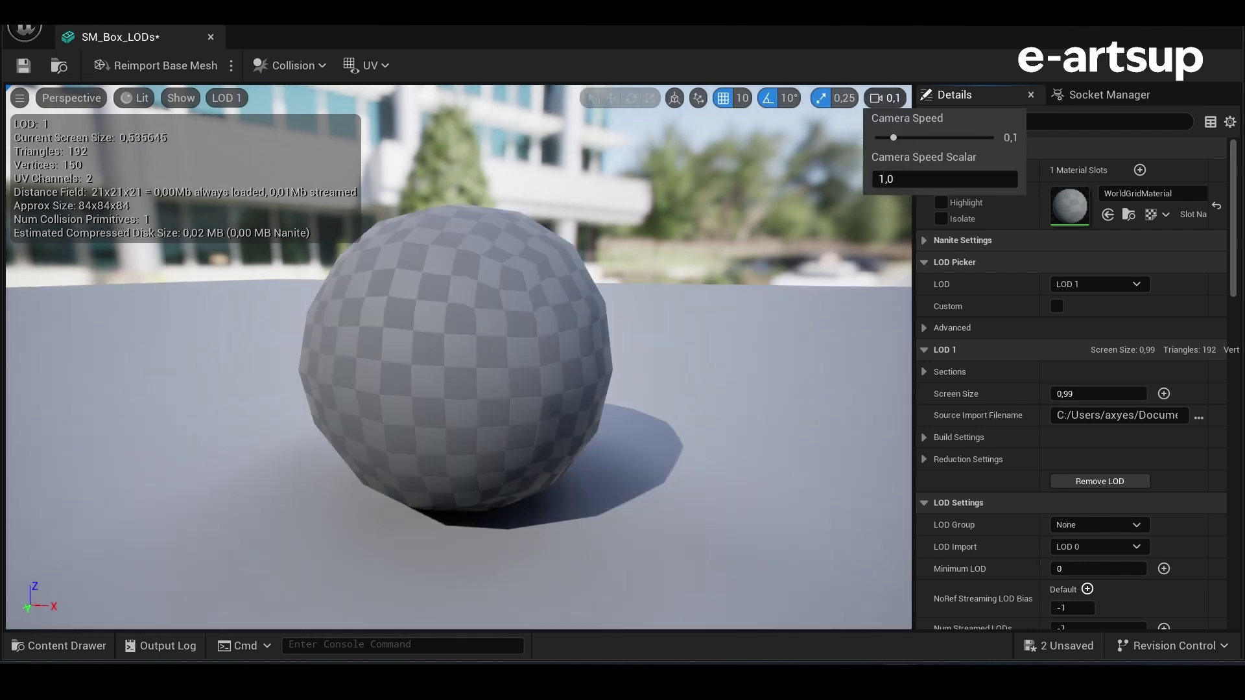
key(Escape)
Step: Set the LOD Picker preview back to LOD Auto
scroll(454, 363, up, 1)
scroll(454, 363, up, 1)
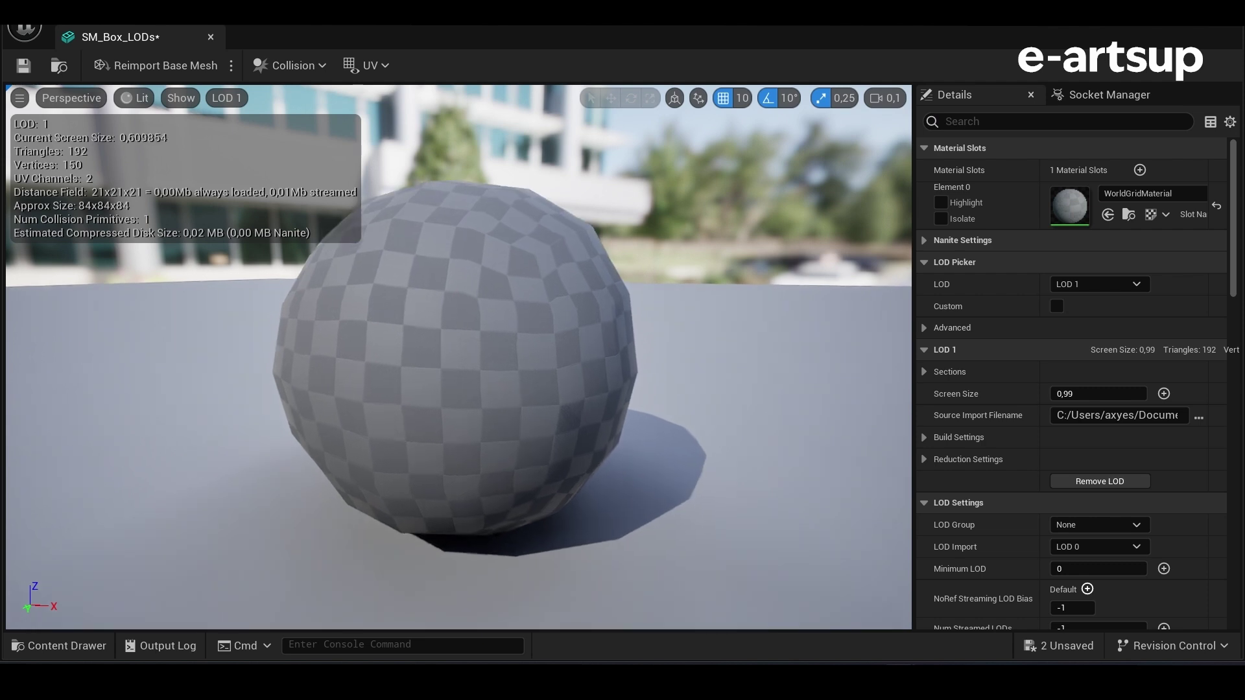
scroll(454, 363, up, 1)
scroll(453, 363, up, 2)
scroll(454, 363, up, 1)
scroll(454, 363, up, 1)
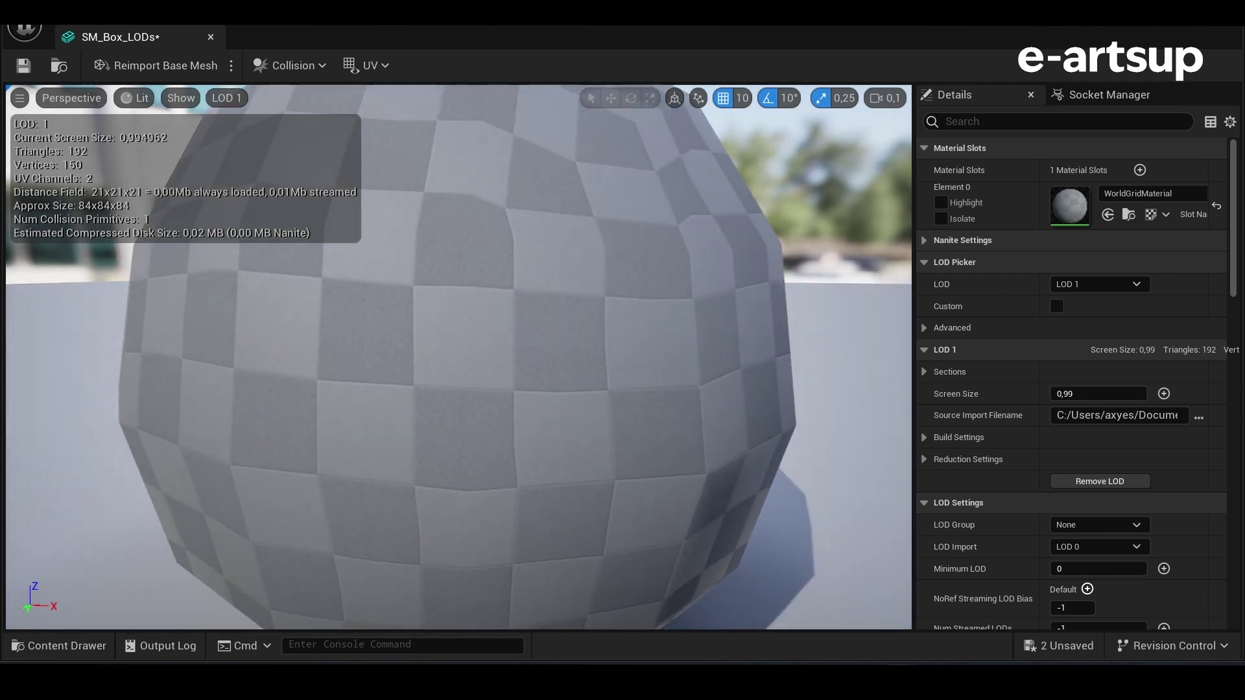
scroll(453, 363, up, 1)
scroll(454, 363, up, 1)
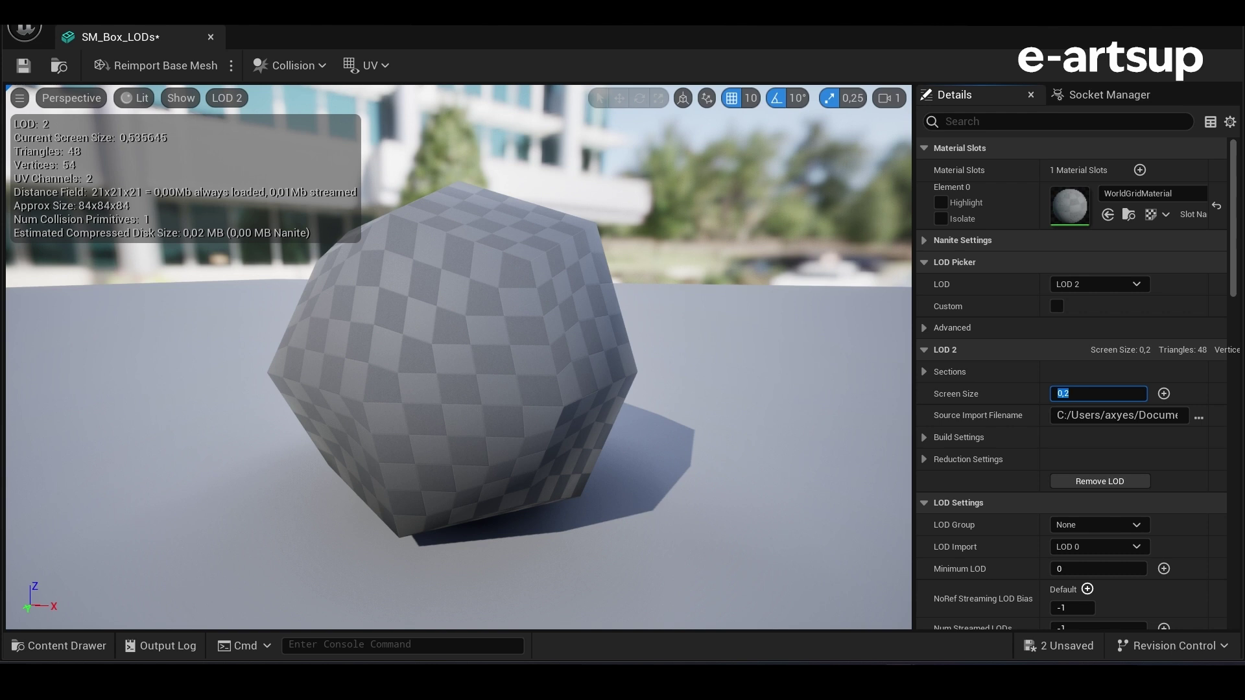
scroll(453, 363, down, 2)
click(1096, 284)
click(1094, 308)
Step: Test LOD switching in the viewport, then preview LOD 1 on its own in the LOD Picker
scroll(454, 363, up, 2)
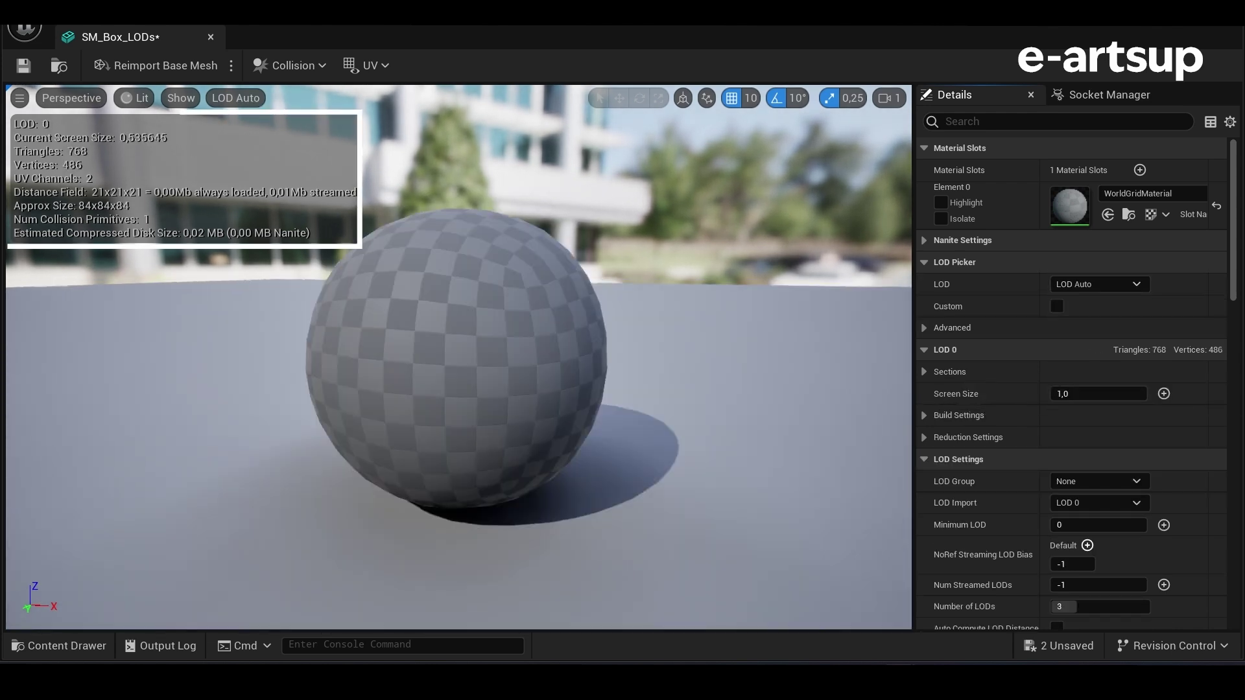
scroll(454, 363, down, 3)
scroll(454, 363, up, 1)
scroll(454, 363, up, 1)
scroll(454, 363, up, 1)
scroll(454, 364, down, 1)
scroll(454, 363, up, 1)
scroll(454, 363, down, 1)
scroll(453, 363, up, 1)
scroll(454, 363, down, 1)
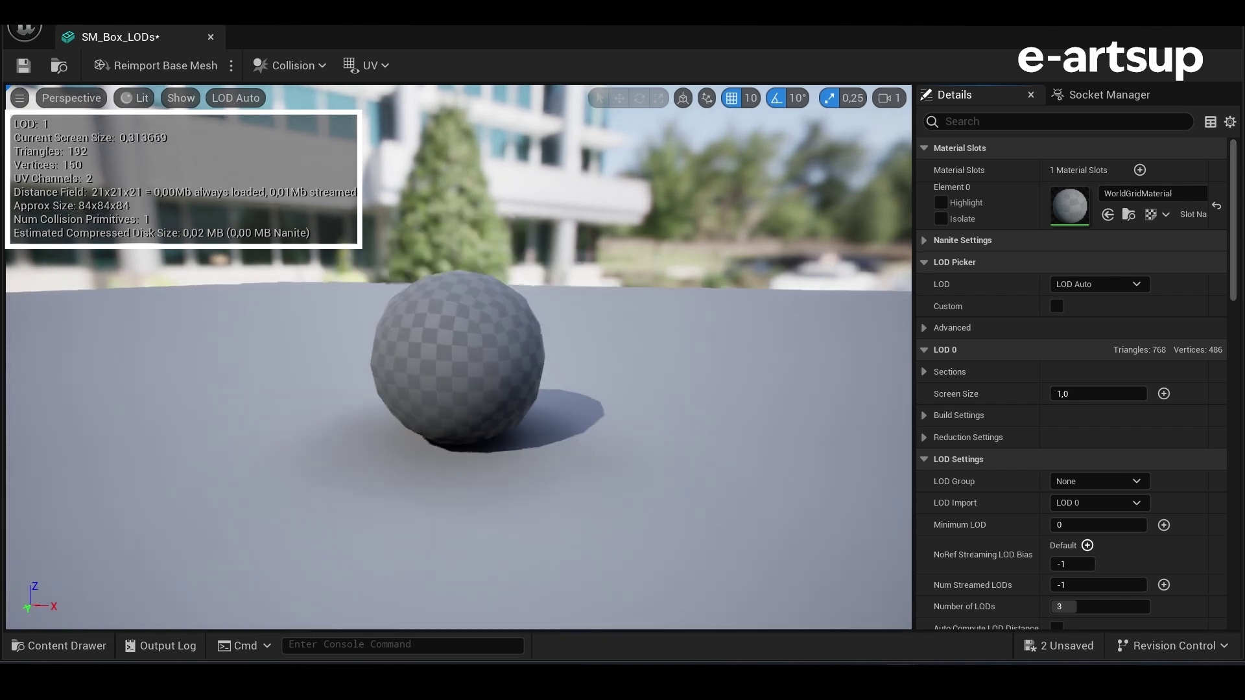
scroll(454, 363, down, 1)
scroll(454, 363, up, 1)
scroll(454, 363, up, 1)
scroll(454, 363, up, 3)
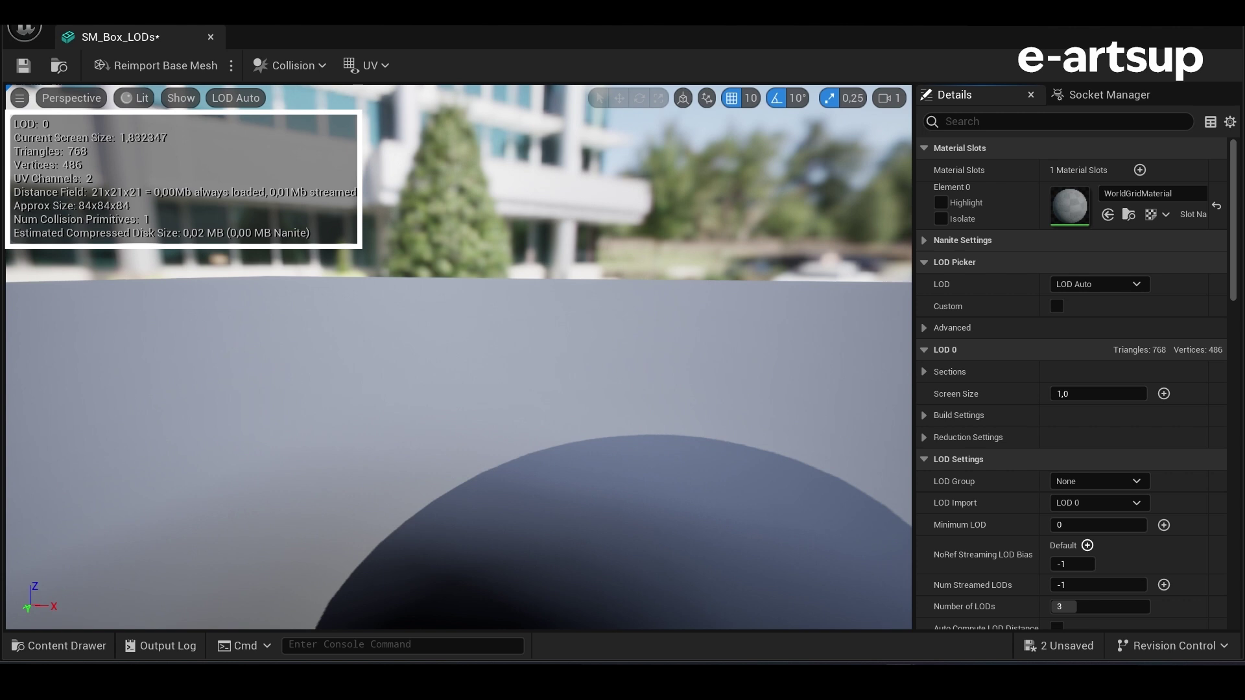
scroll(454, 363, down, 3)
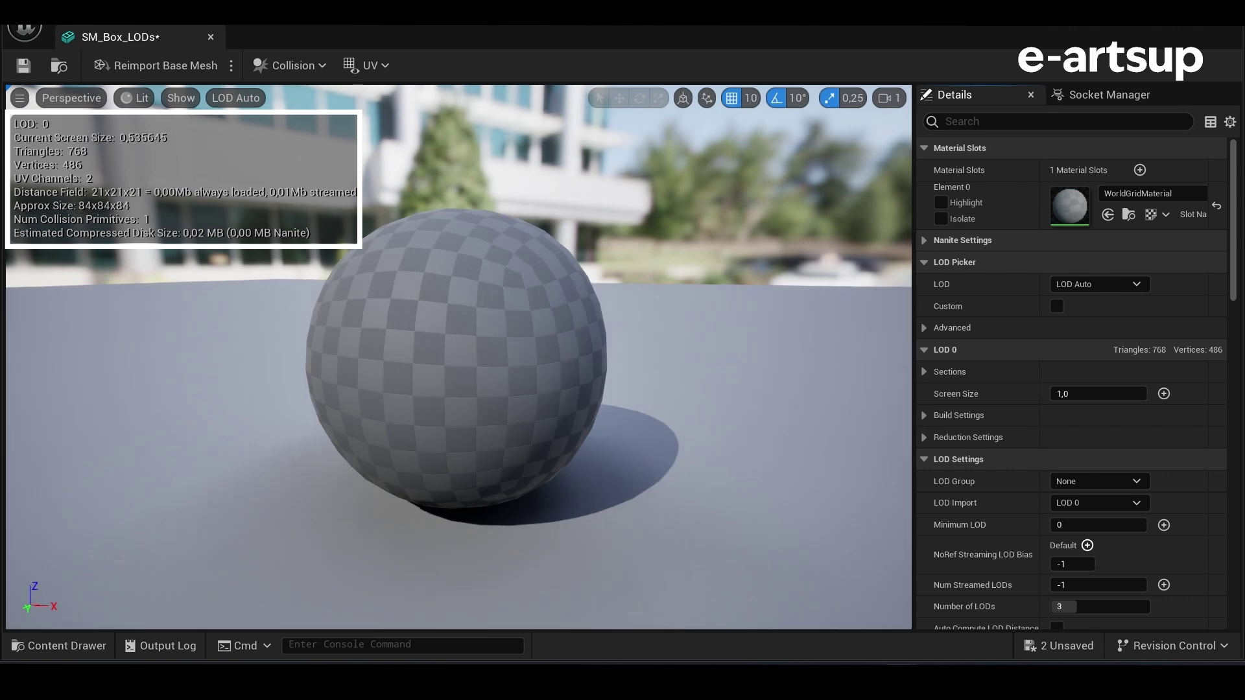
scroll(453, 363, down, 1)
scroll(454, 364, up, 1)
scroll(454, 363, down, 1)
scroll(454, 363, up, 1)
scroll(454, 363, down, 1)
scroll(454, 363, up, 1)
scroll(454, 363, up, 3)
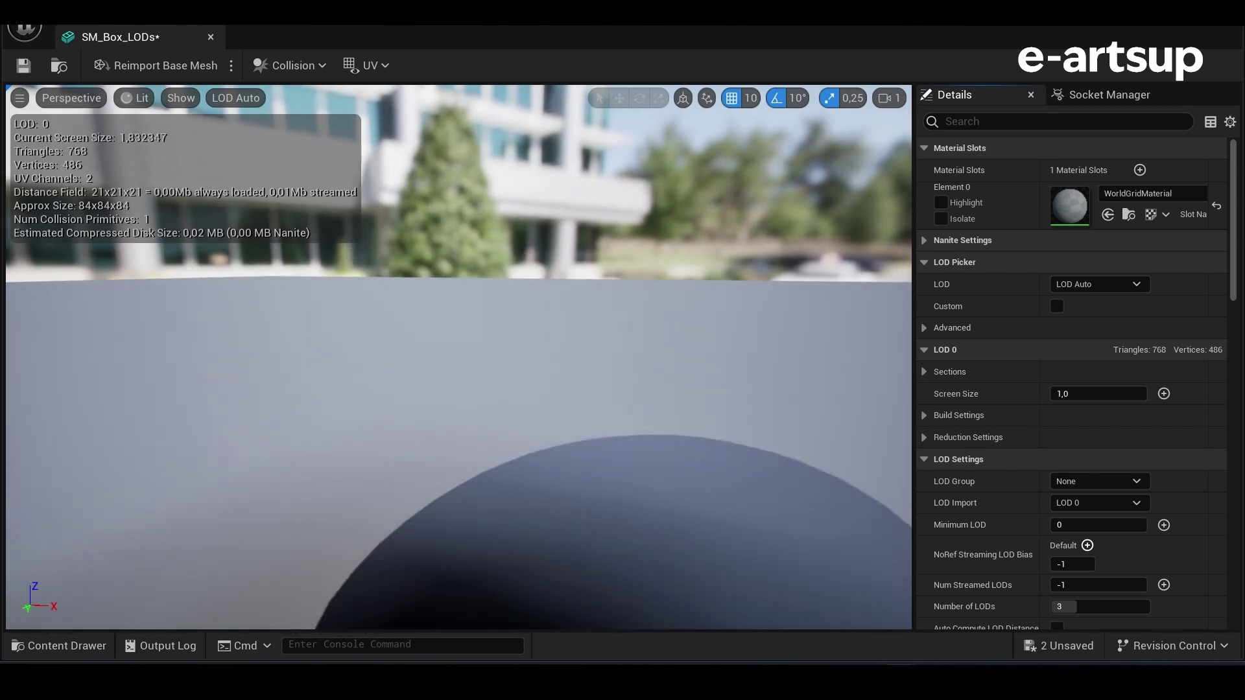
scroll(459, 356, down, 3)
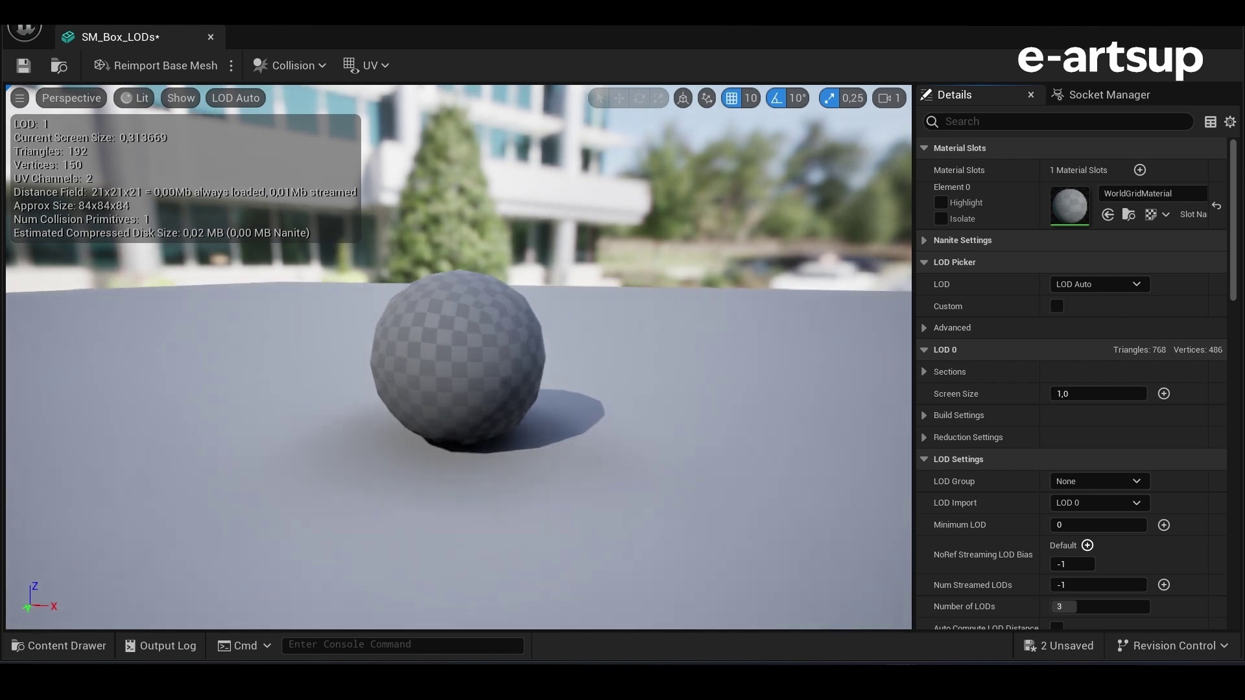
click(1099, 284)
click(1082, 344)
click(1098, 394)
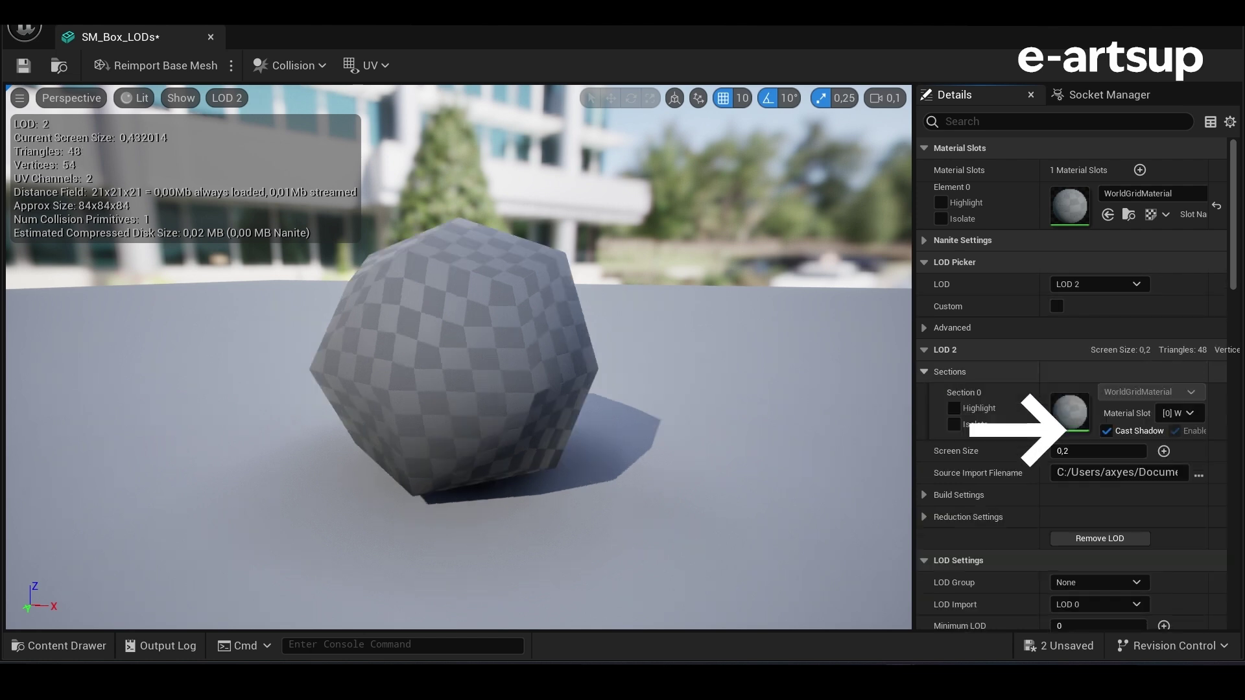
Step: Uncheck Cast Shadow for LOD 2's Section 0 and switch the preview back to LOD Auto
click(1106, 430)
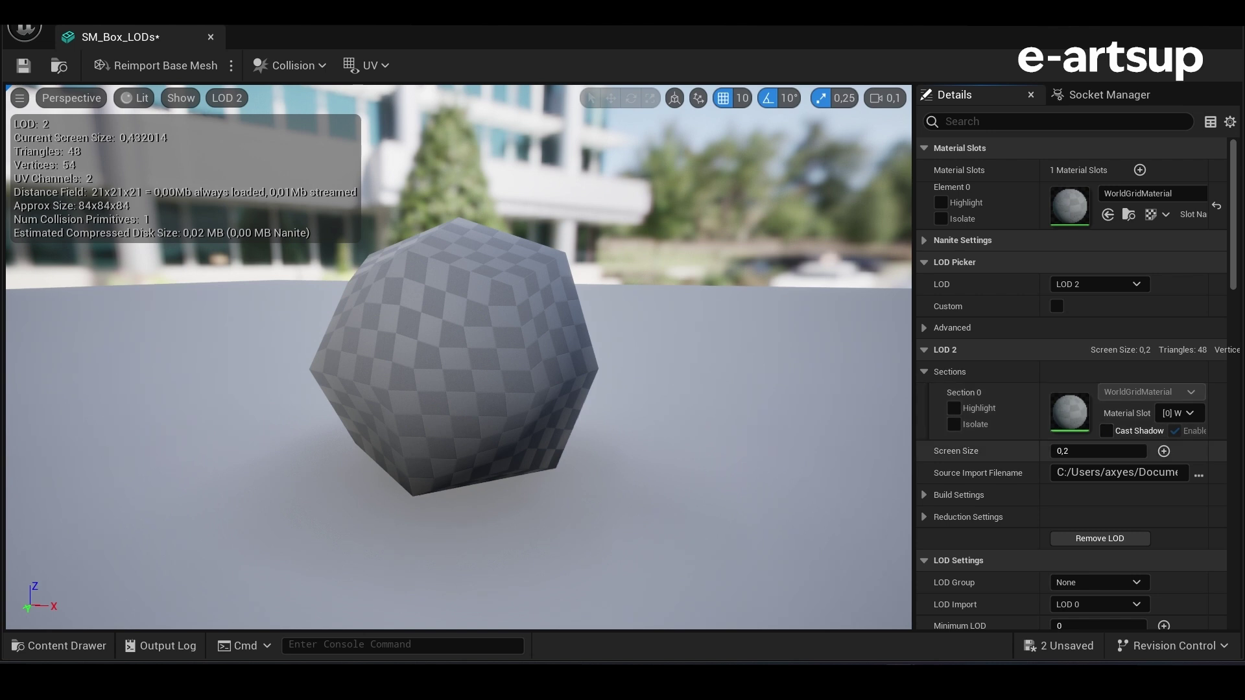
click(1099, 284)
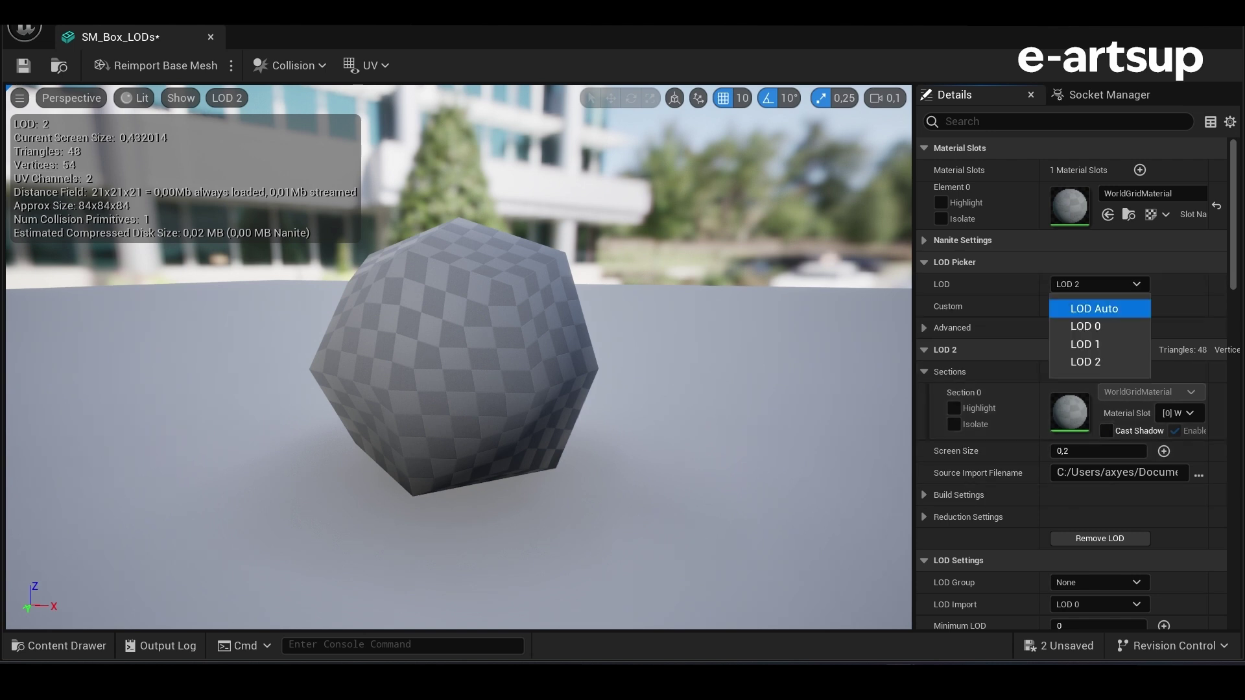
click(1093, 308)
scroll(459, 357, down, 2)
scroll(459, 357, up, 5)
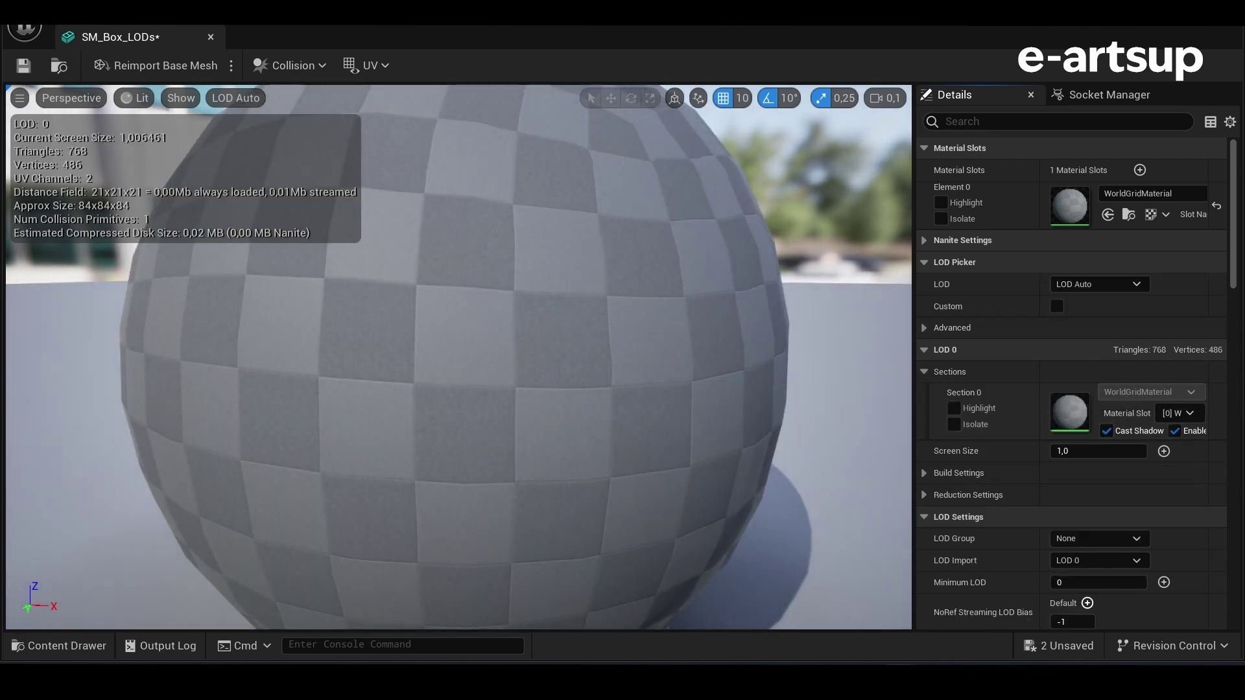
scroll(459, 357, down, 5)
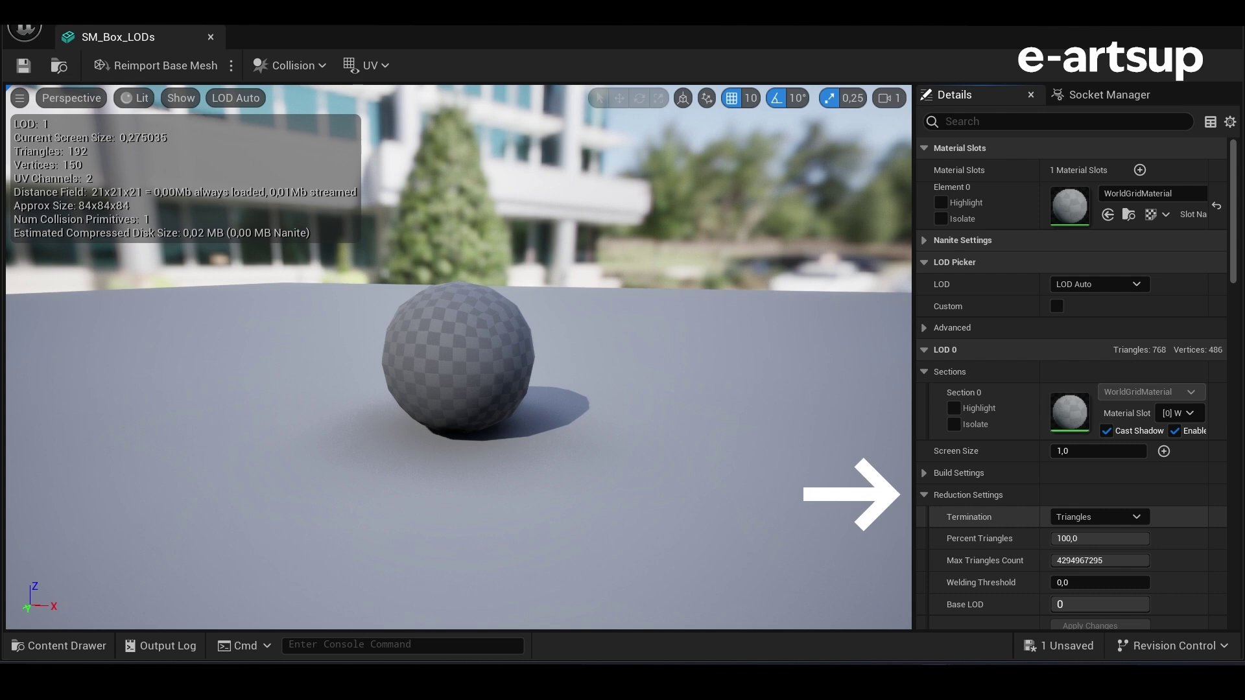
Step: Switch LOD 0's reduction Termination criterion to Vertices, then back to Triangles
click(1099, 517)
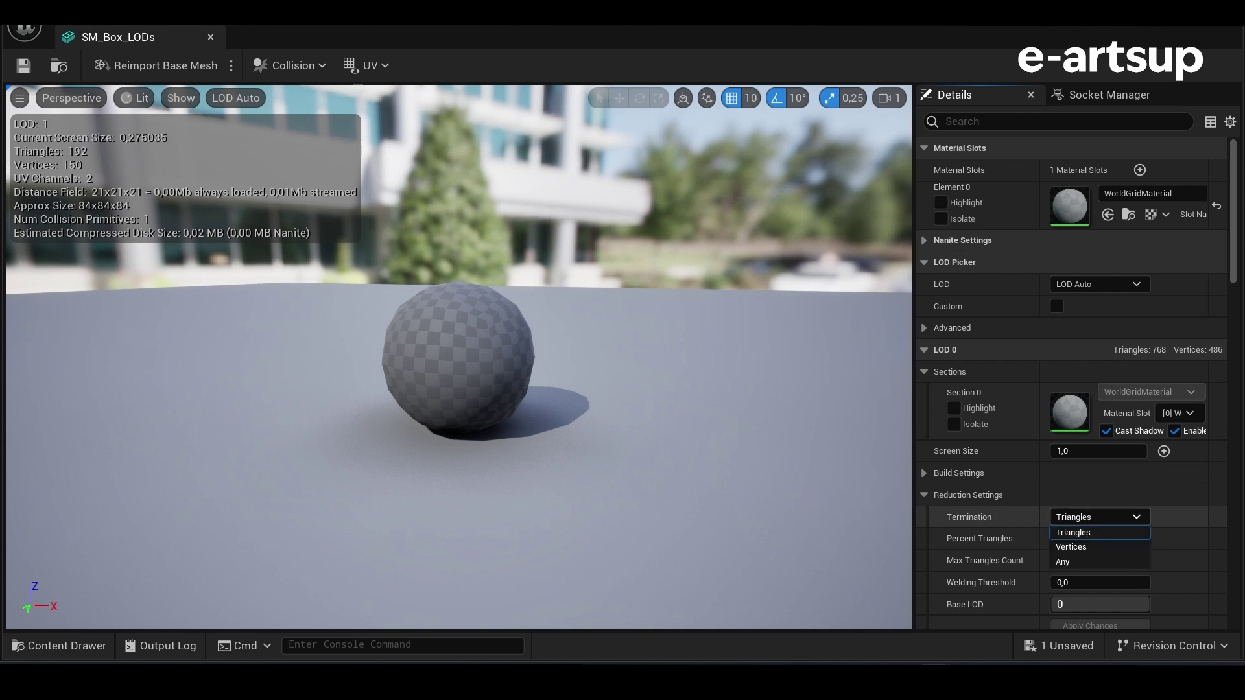
click(1071, 547)
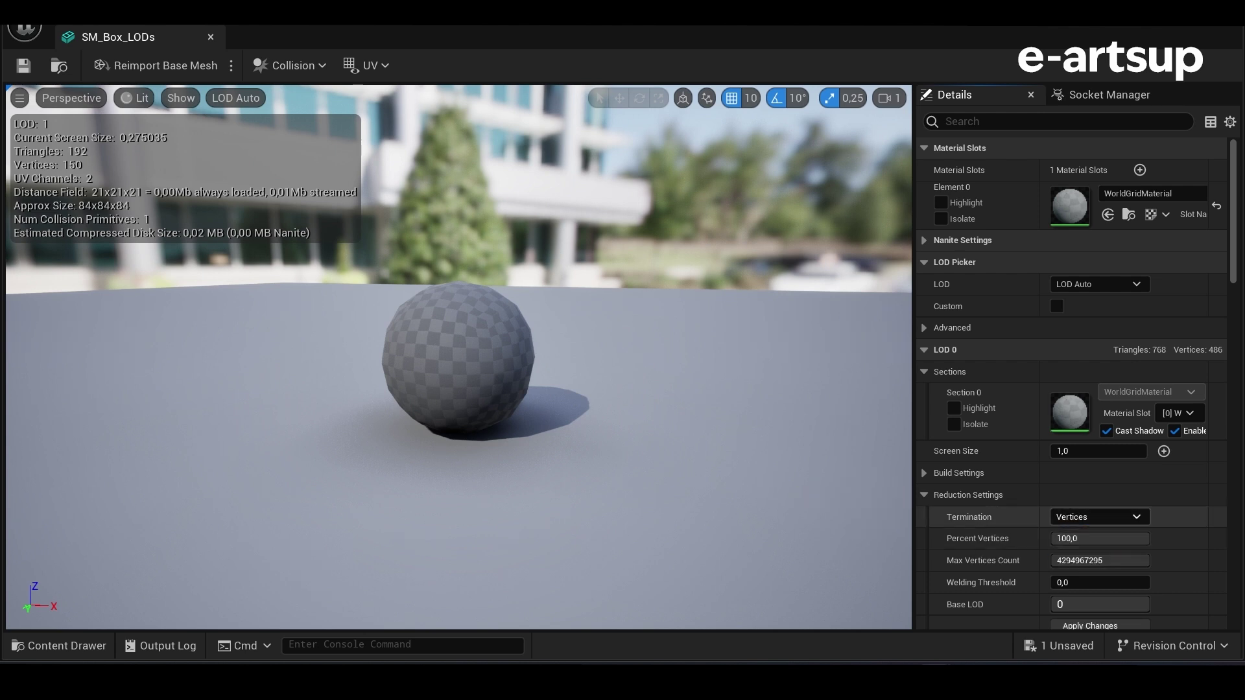
click(1099, 517)
click(1071, 532)
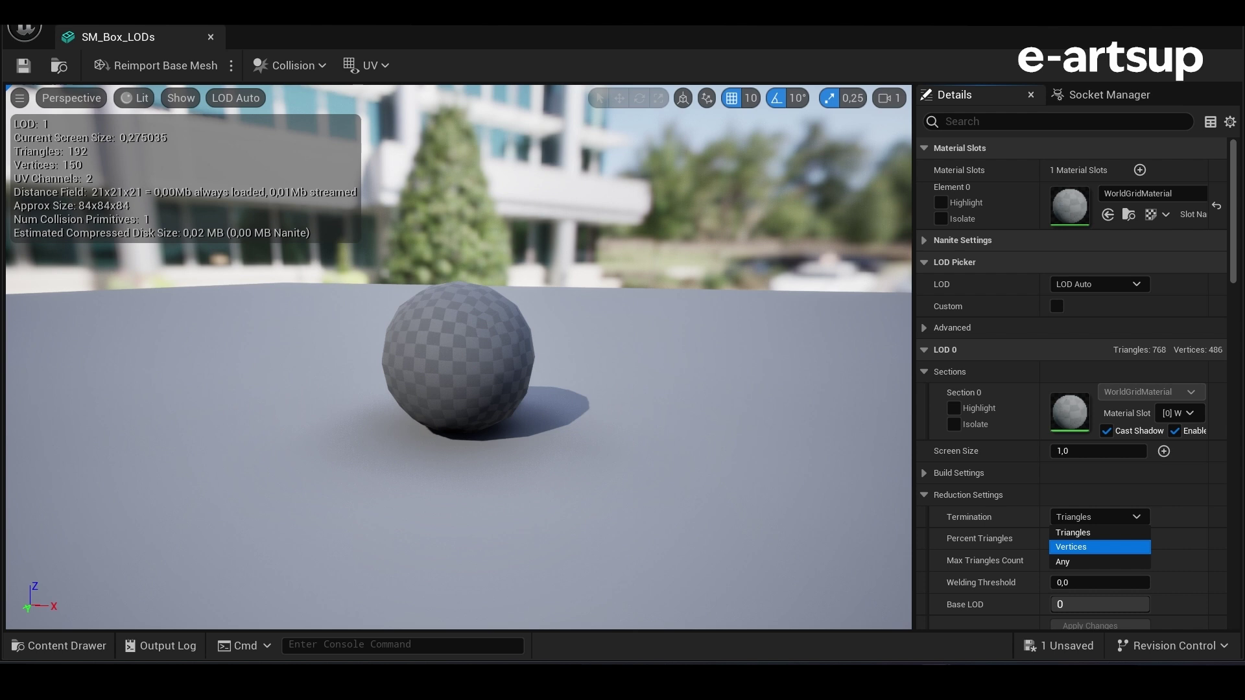
key(Return)
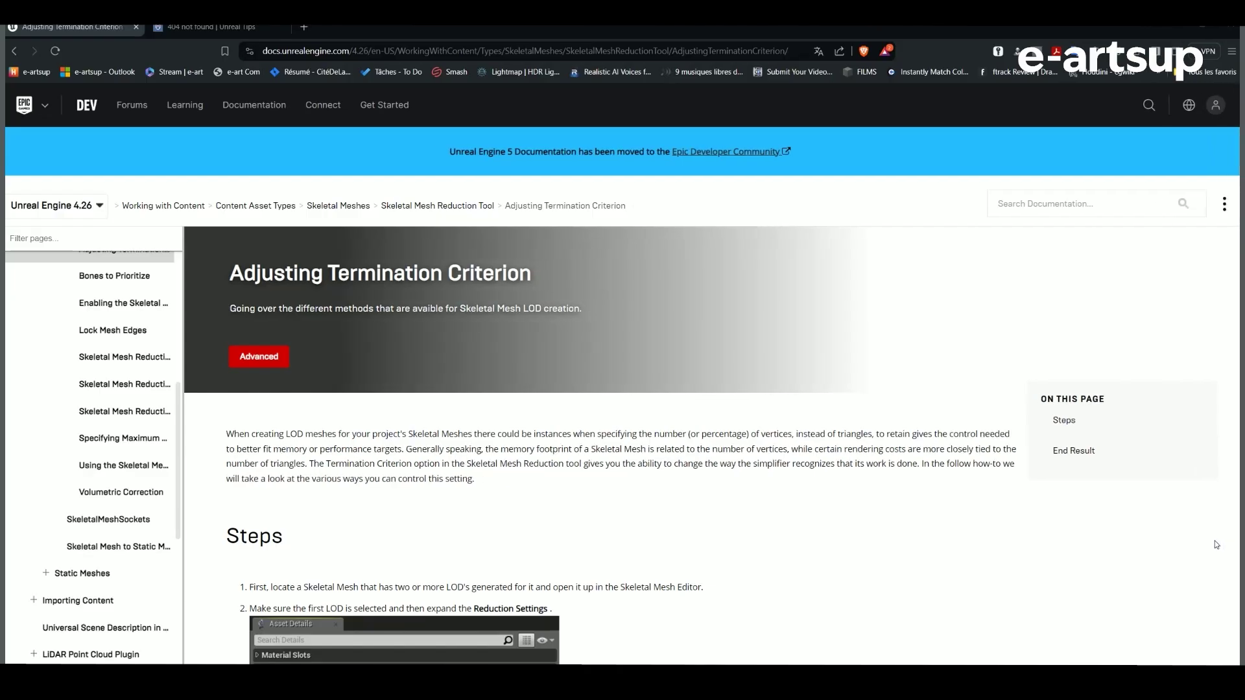
Step: Scroll the Adjusting Termination Criterion page through its Steps down to the End Result
scroll(1215, 540, down, 1)
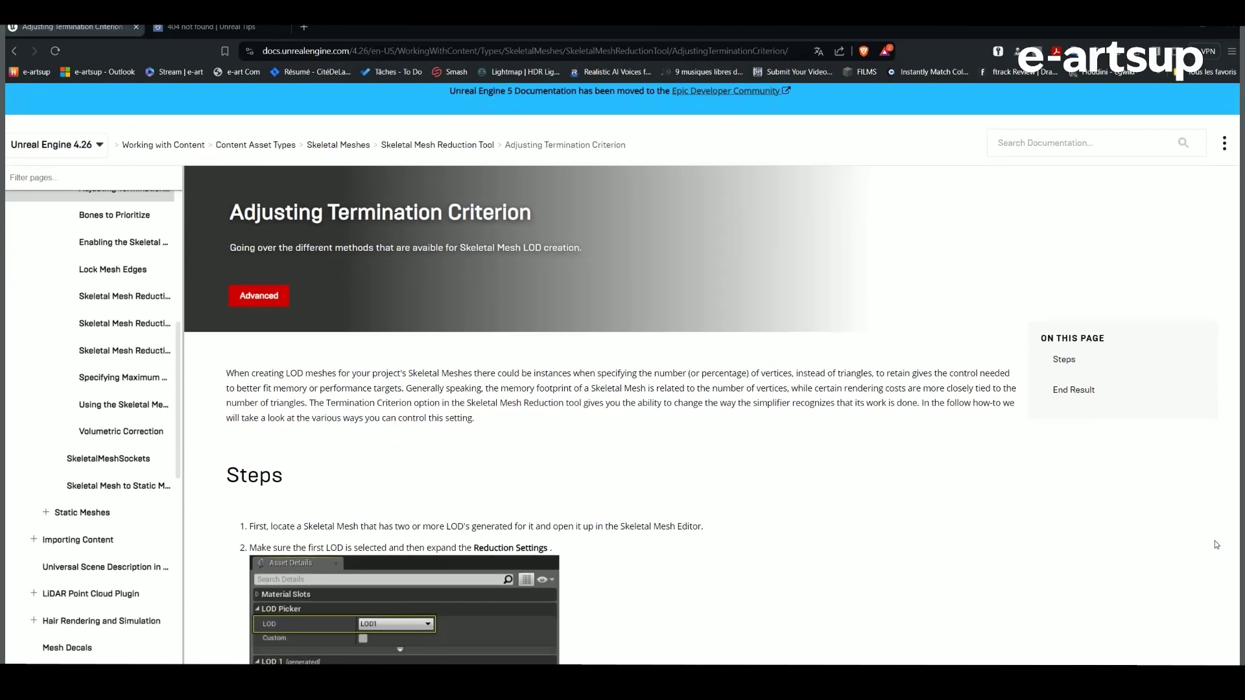
scroll(1216, 545, down, 4)
scroll(1216, 545, down, 2)
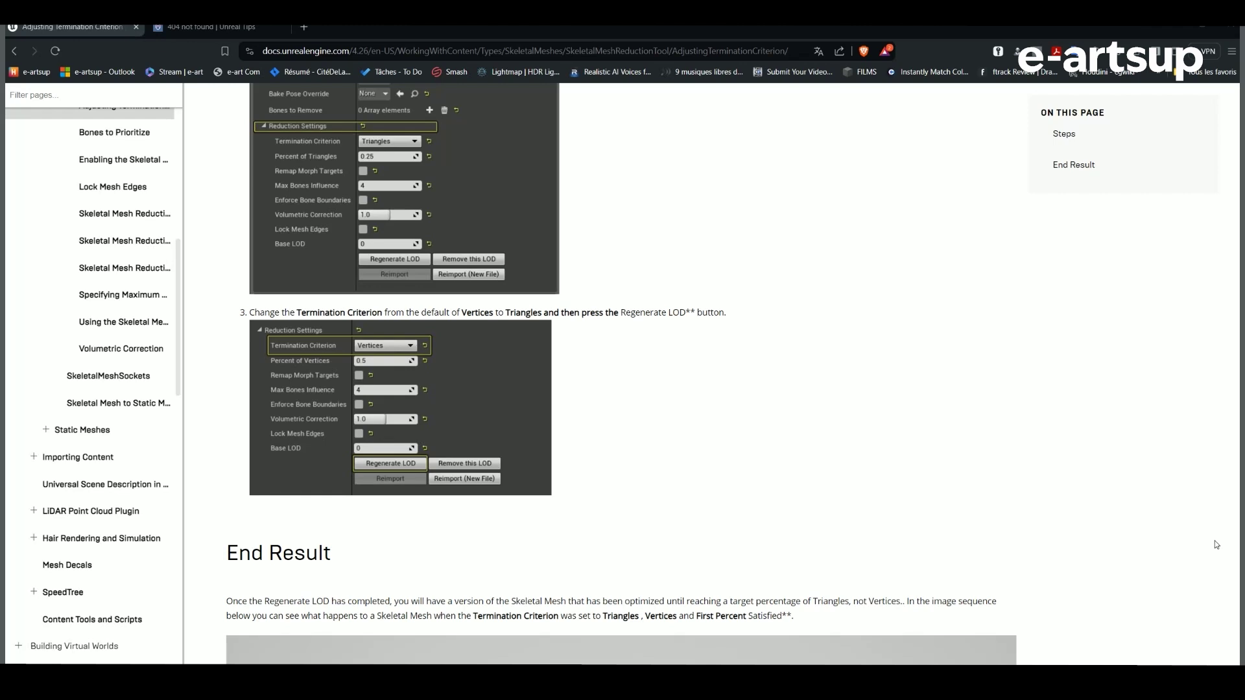
scroll(1216, 545, down, 5)
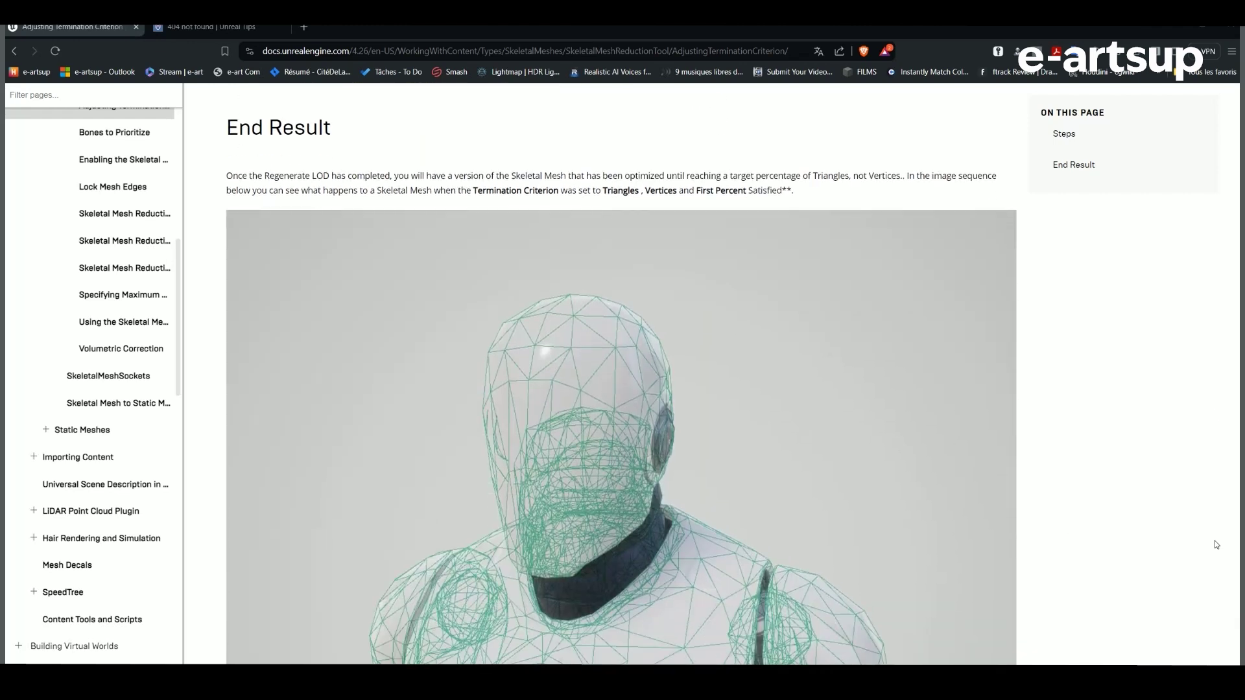
scroll(1216, 544, down, 3)
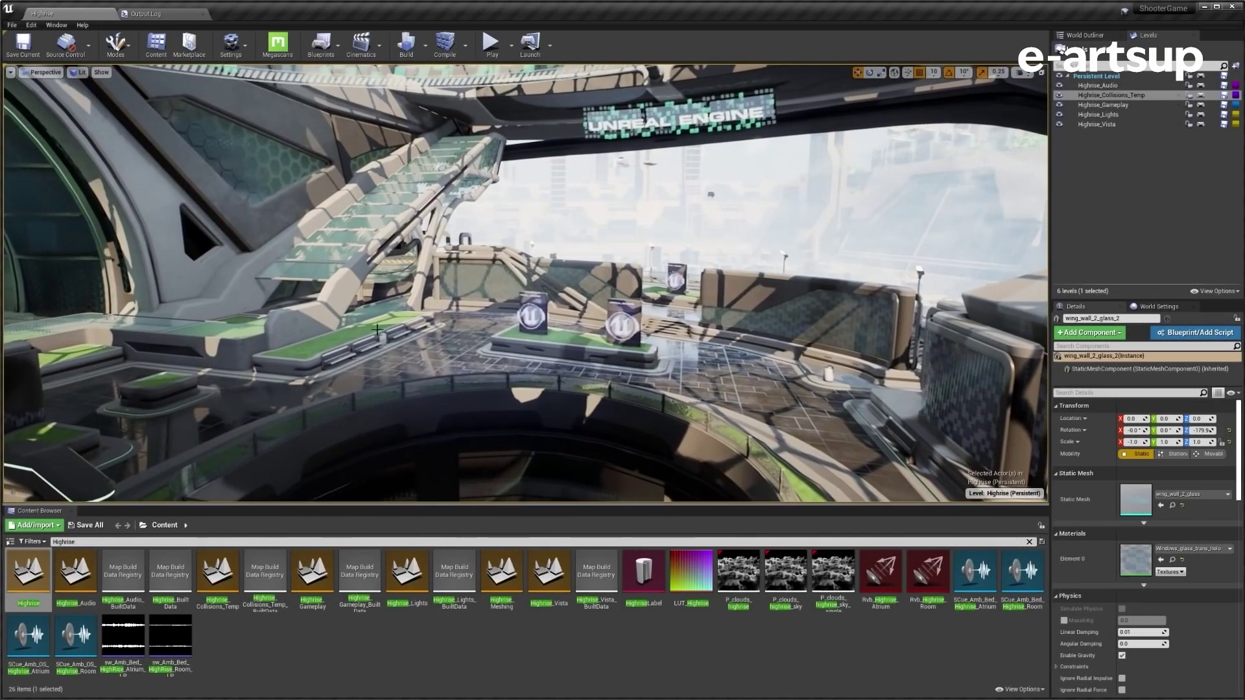
Step: Select the Highrise_Lights and Highrise_Audio sublevels, then only the Height_x3_y3 tile in World Composition
click(1103, 114)
click(1098, 85)
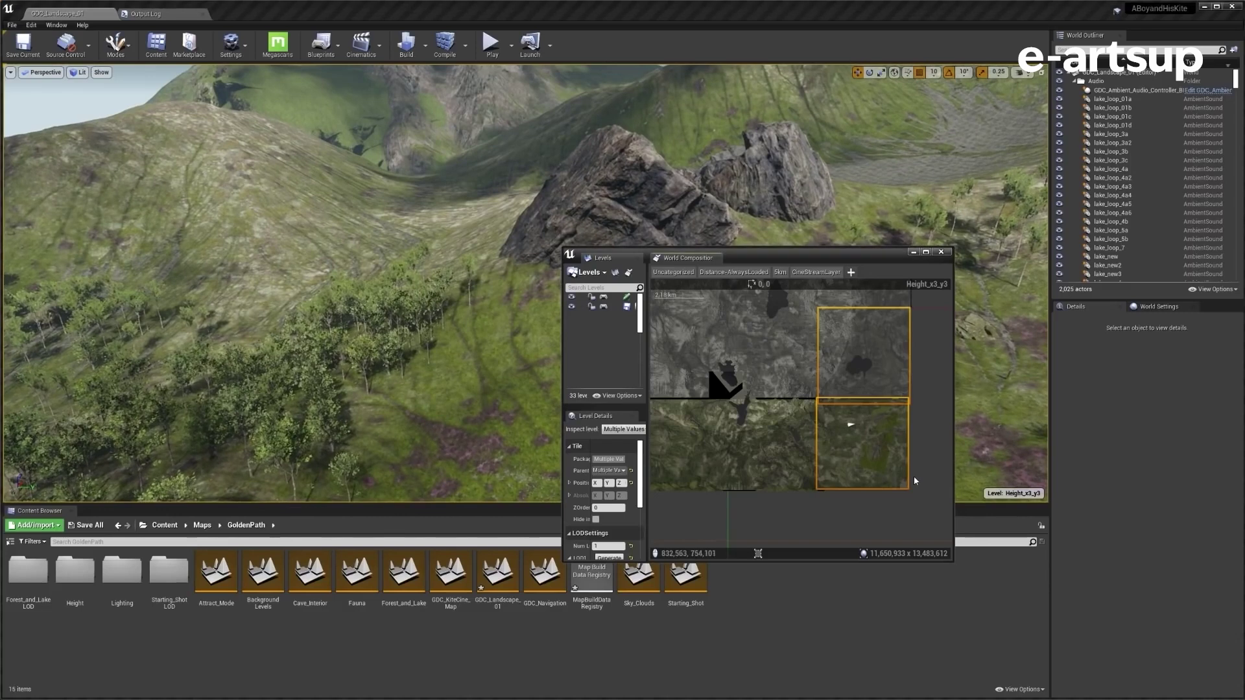
click(882, 453)
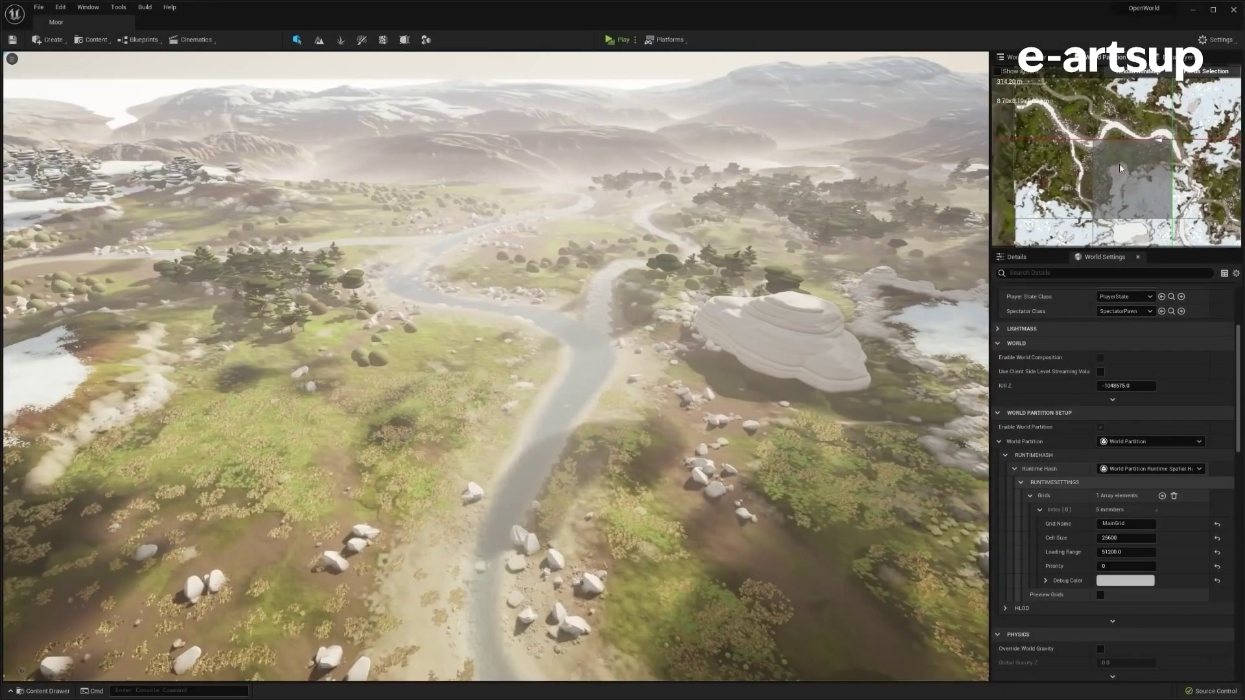
drag(1107, 125, 1133, 144)
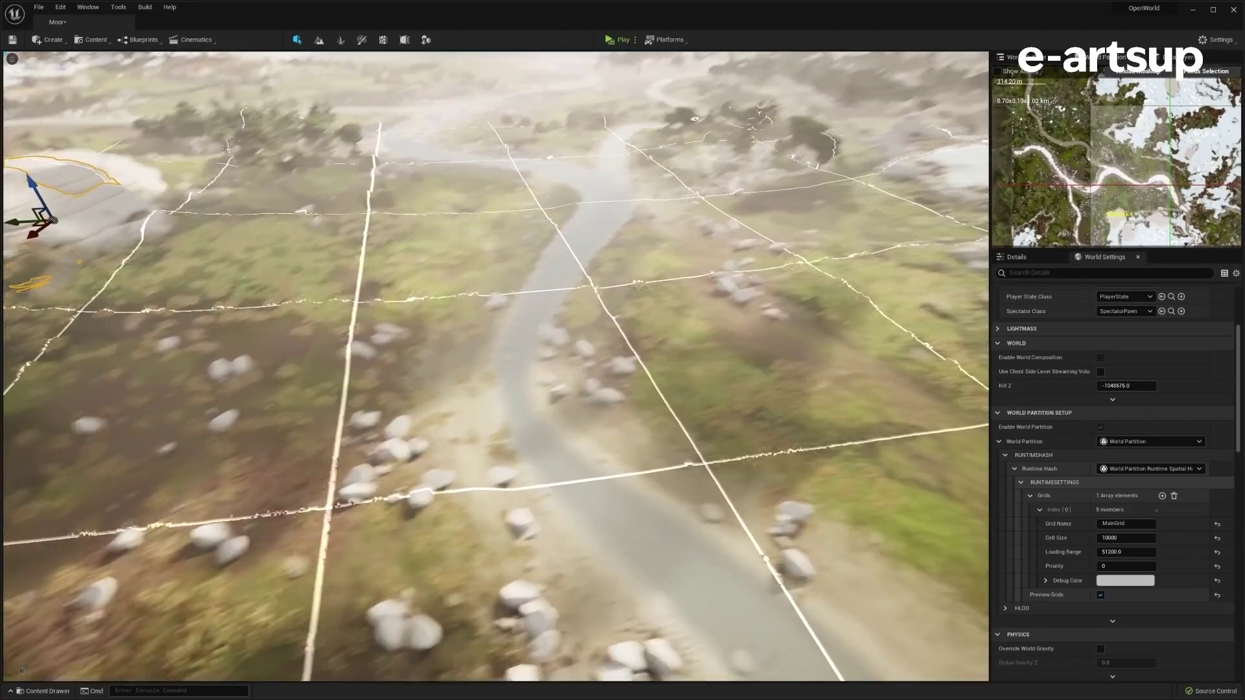
scroll(260, 388, down, 3)
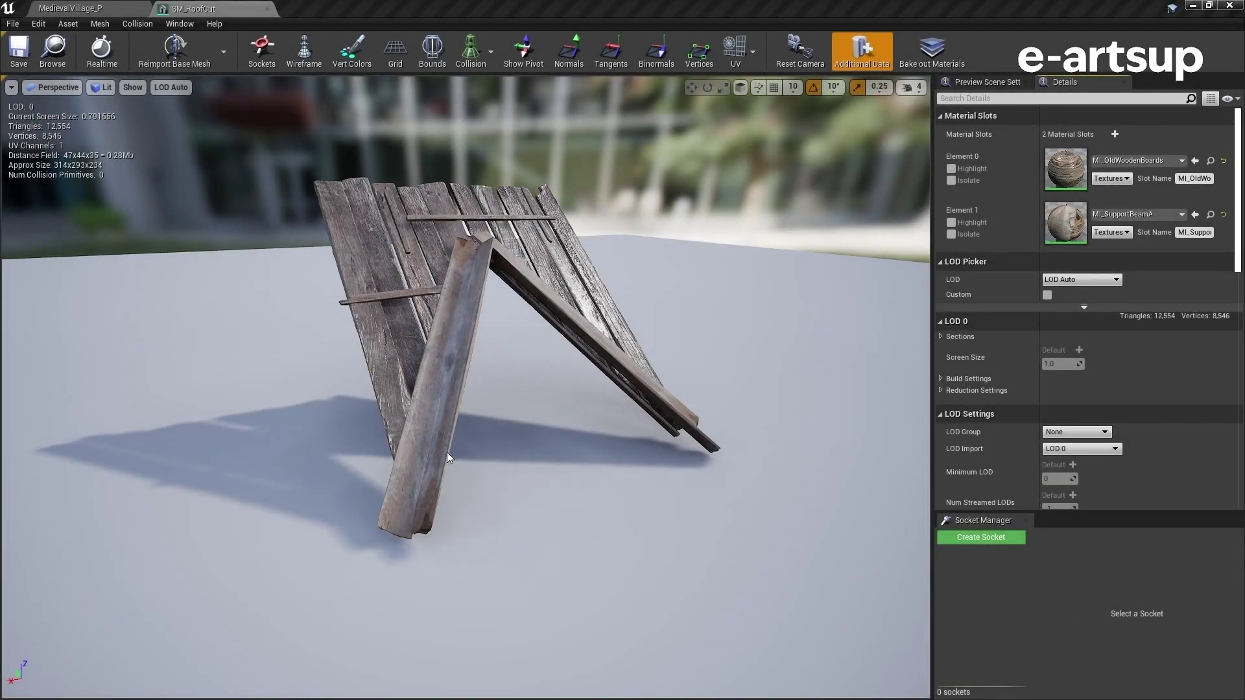
click(952, 169)
click(953, 169)
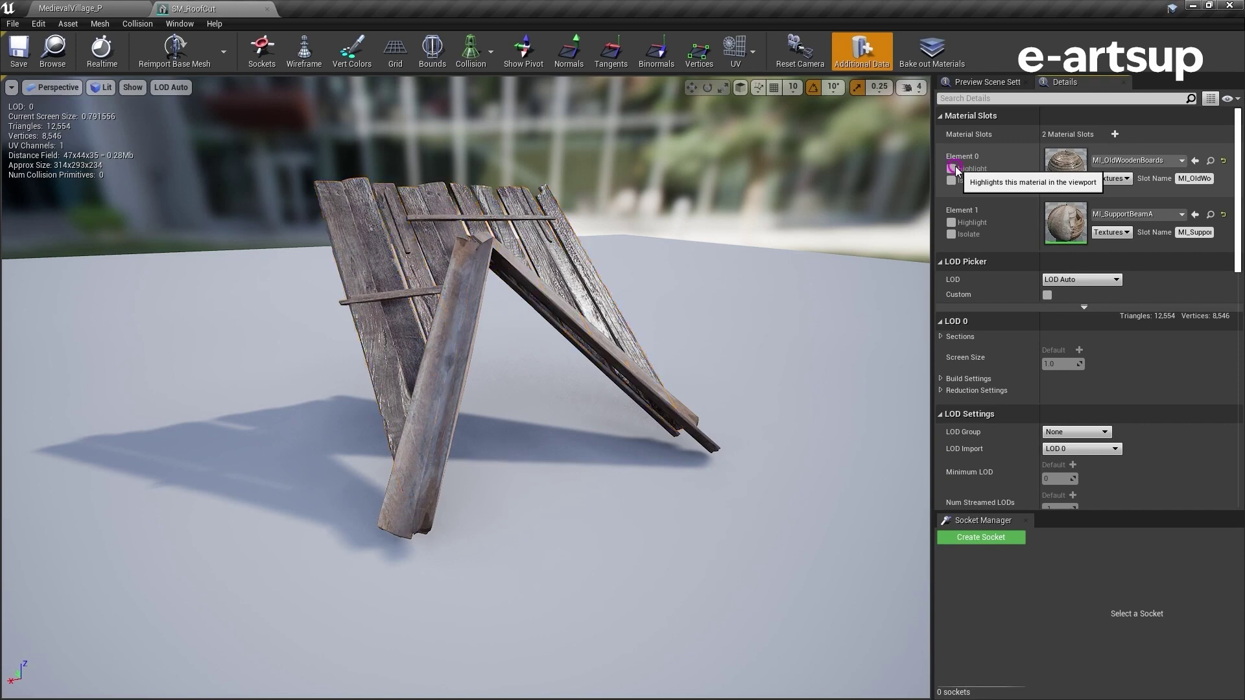
click(951, 223)
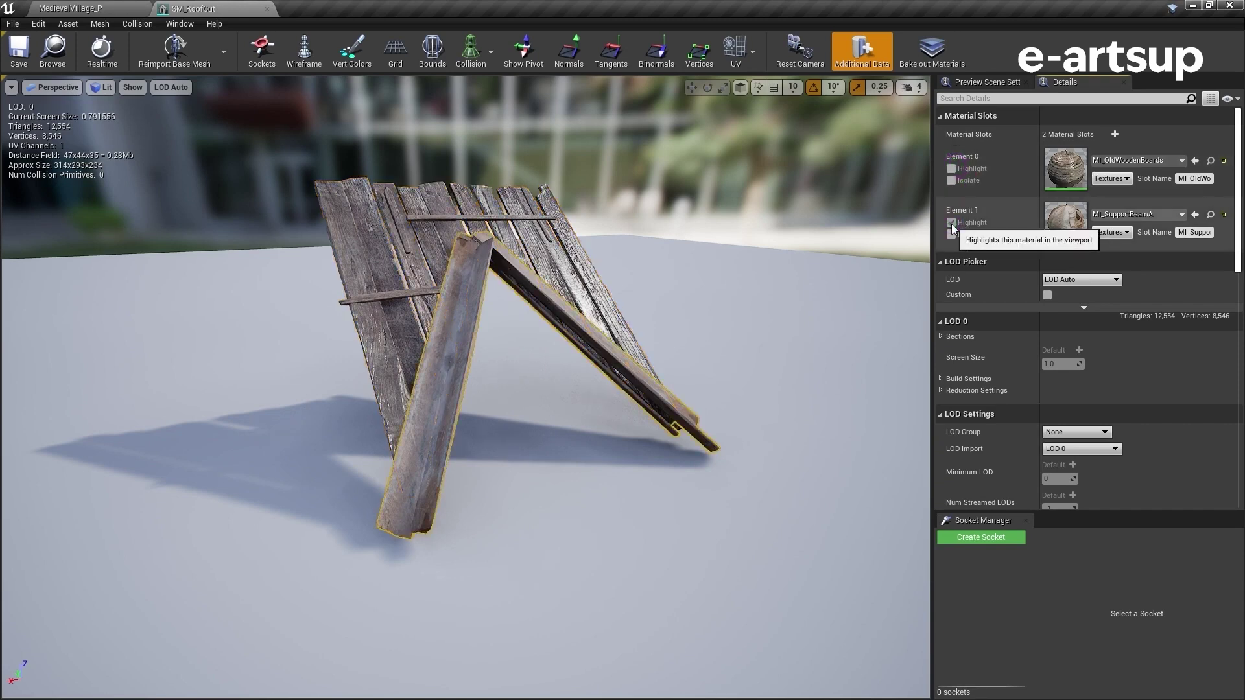
click(951, 223)
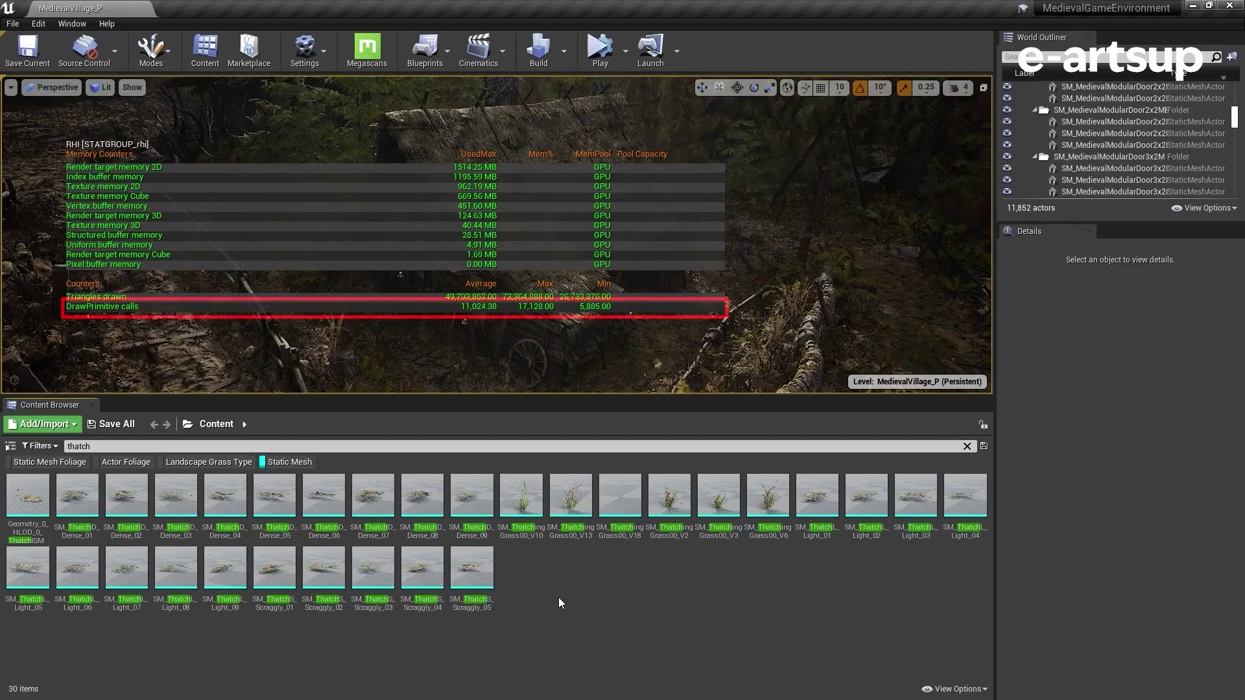
Step: Enter r.MeshDrawCommands.DynamicInstancing at the console command line
key(grave)
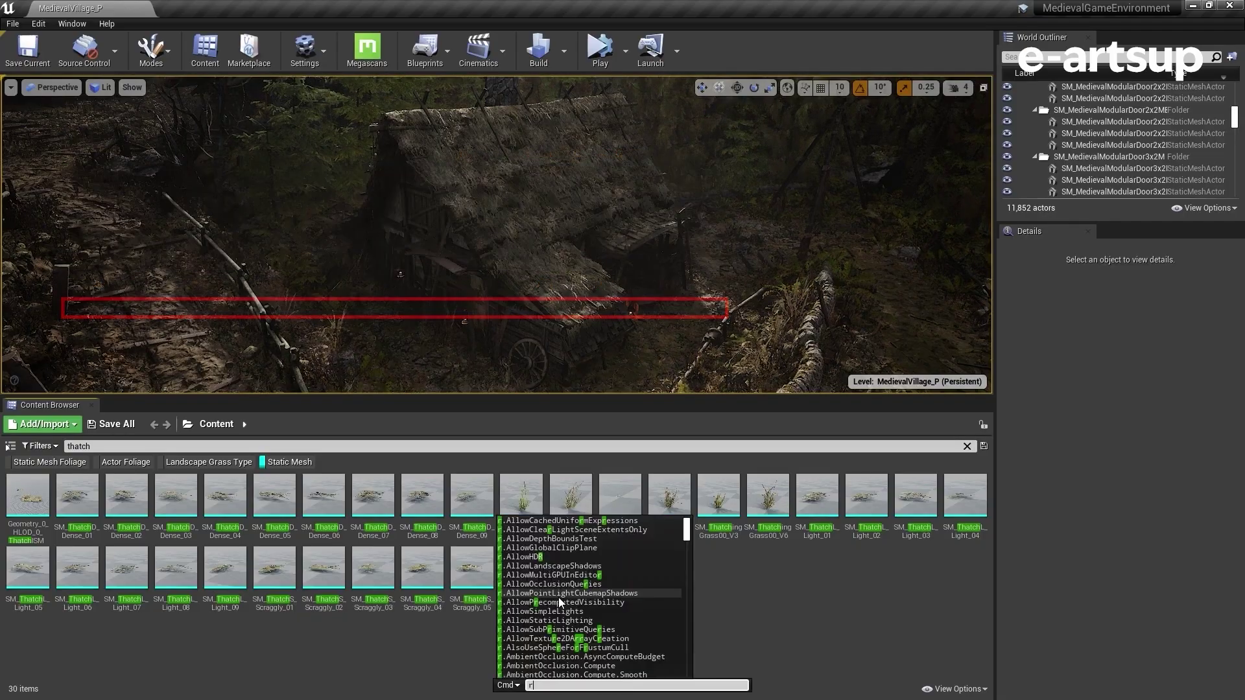
text(r.meshdrawcomma)
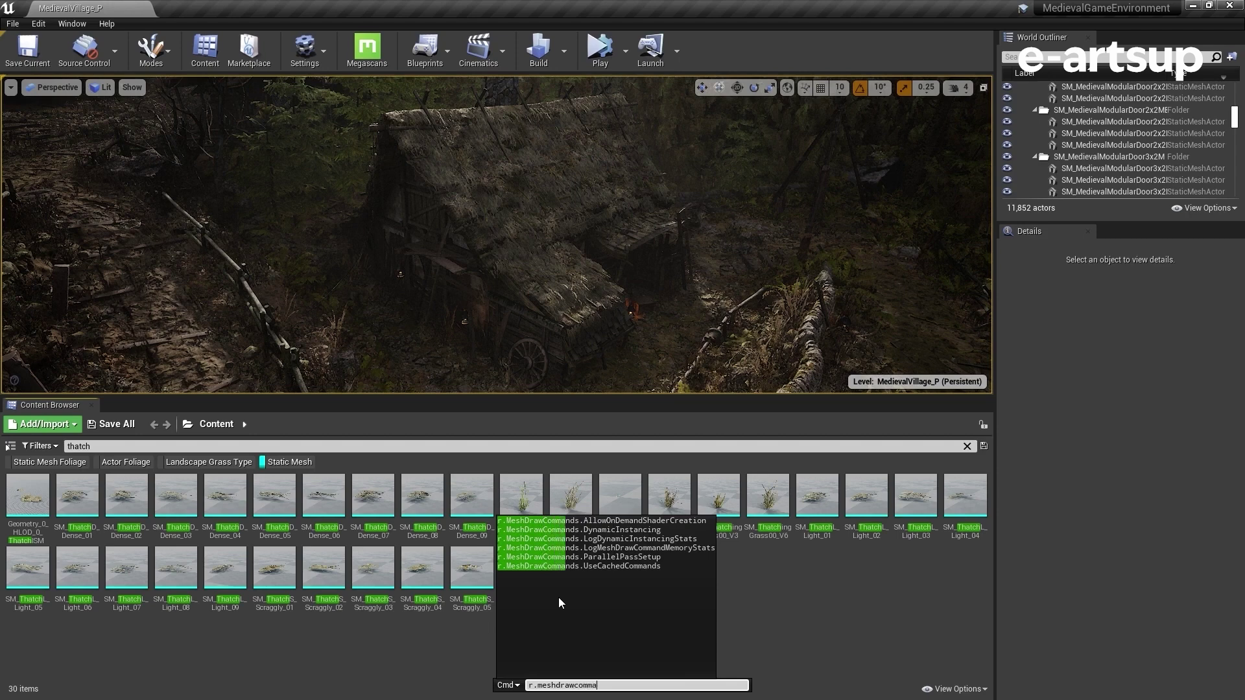
text(nds.dynamicins)
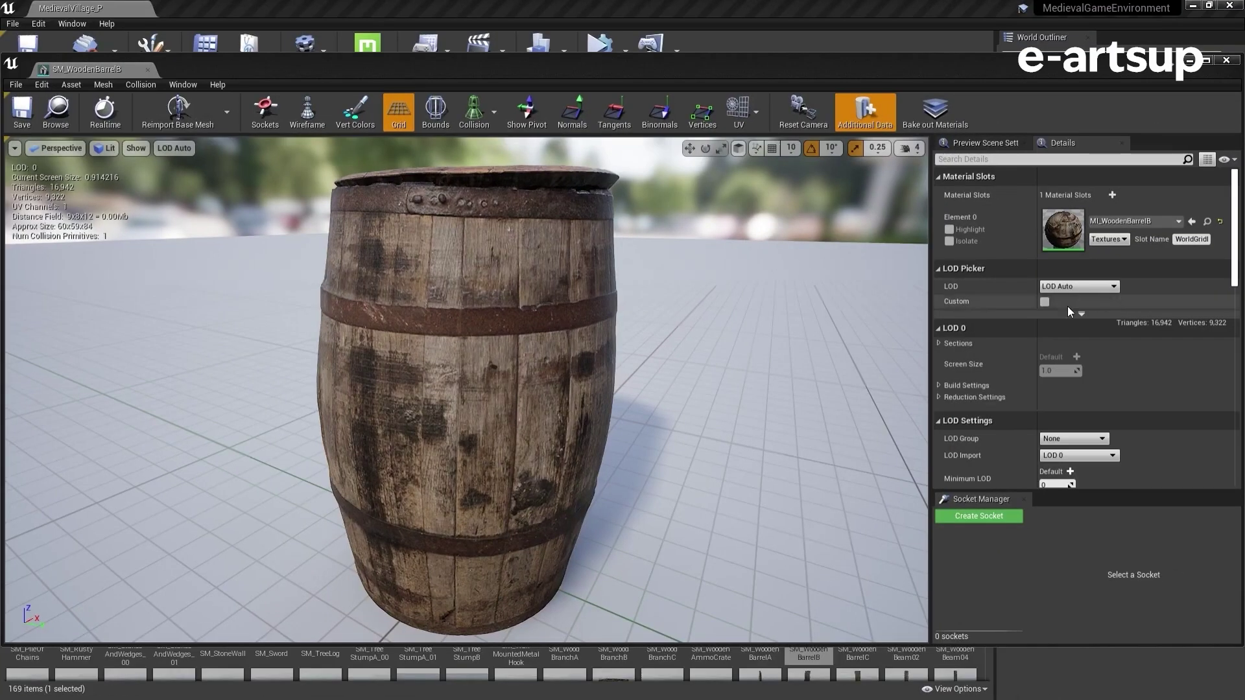
Step: Preview the wooden barrel at LOD 0, 1, 2, 3, 4 and finally LOD 5 (600 triangles)
click(1067, 287)
click(1067, 316)
click(1067, 287)
click(1062, 329)
click(1063, 287)
click(1064, 341)
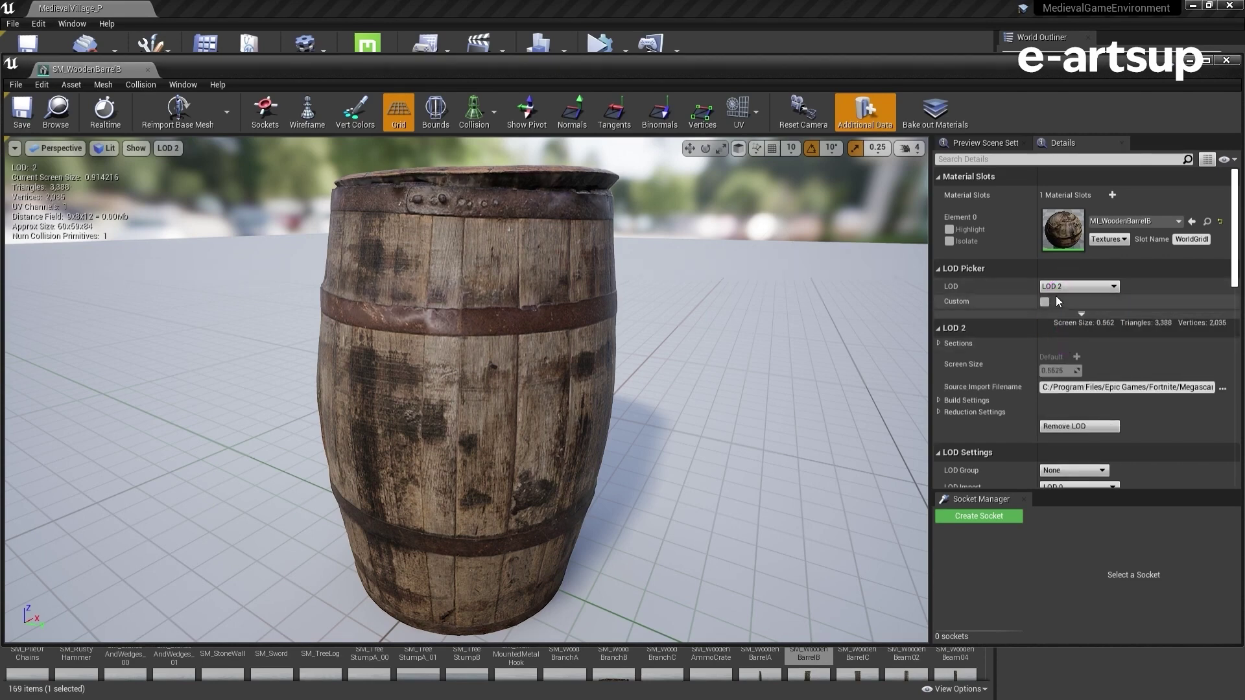
click(1057, 286)
click(1064, 356)
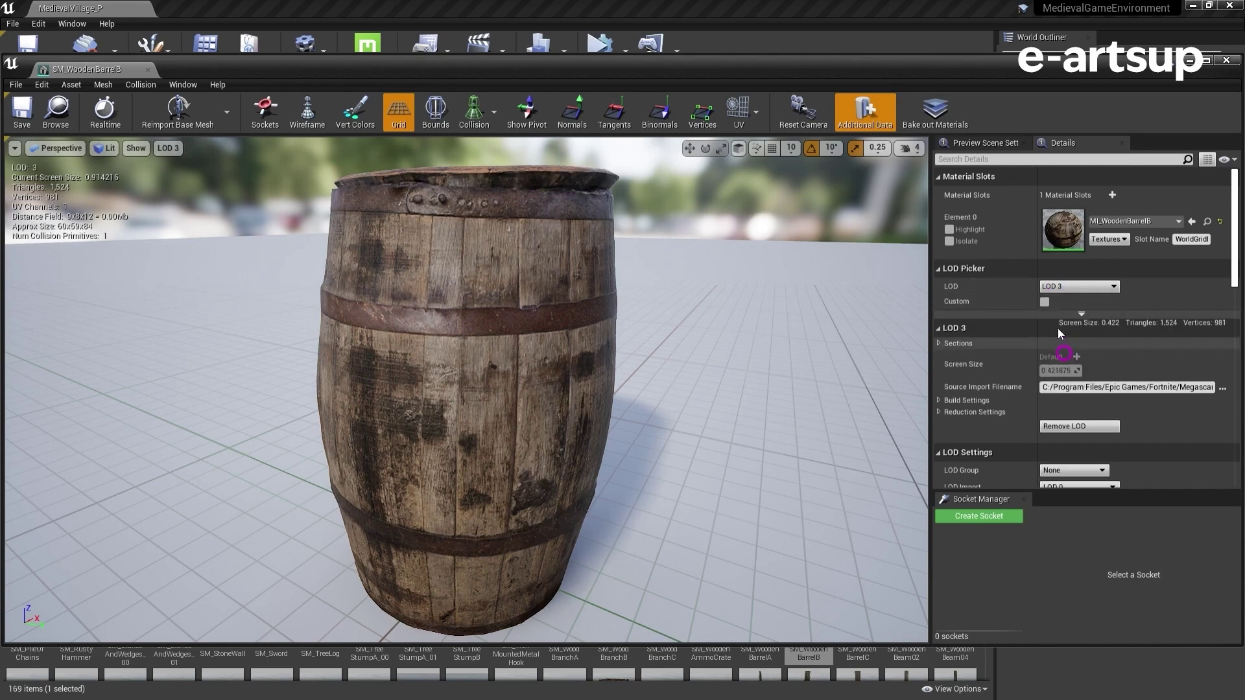
click(1053, 287)
click(1062, 371)
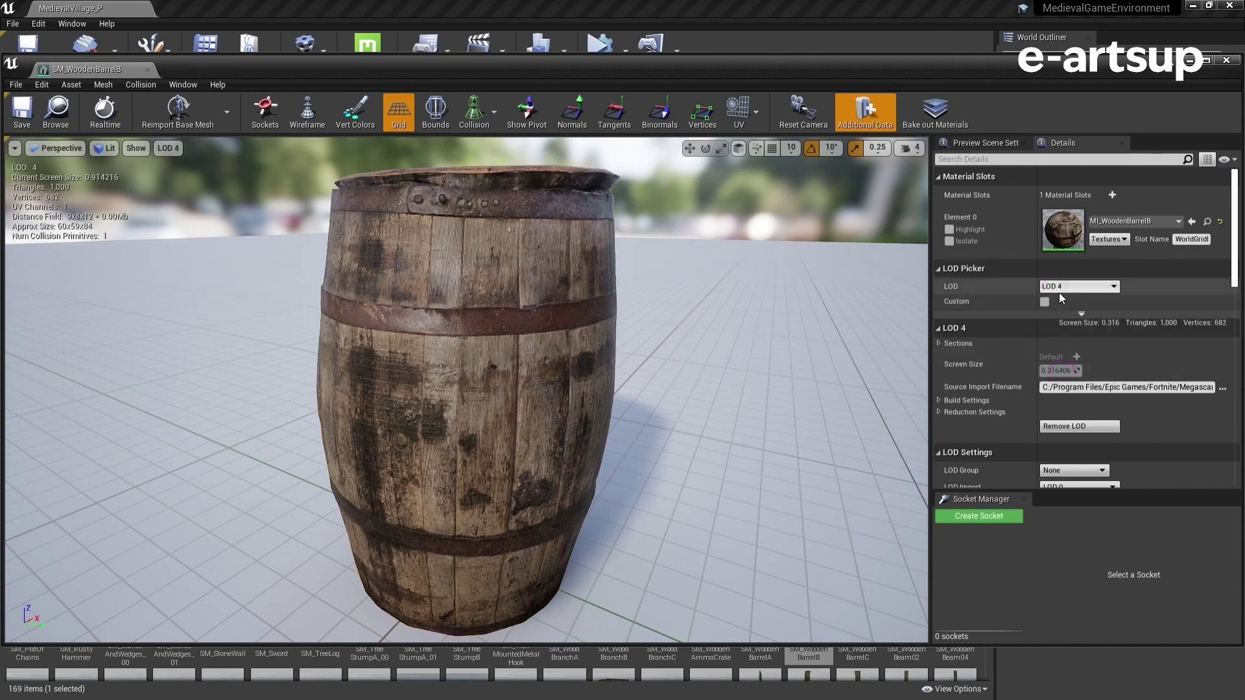
click(1060, 287)
click(1062, 384)
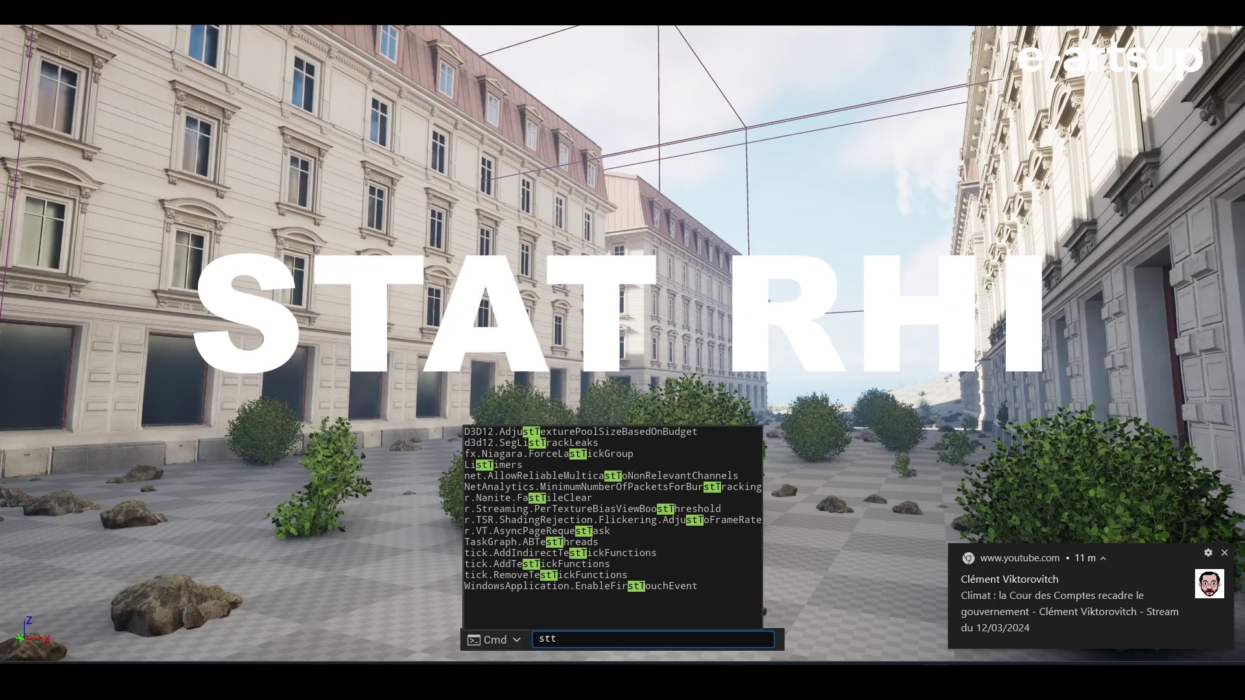
Step: Run stat rhi, then stat scenerendering in the console to show both statistics overlays
text(at rhi)
key(Return)
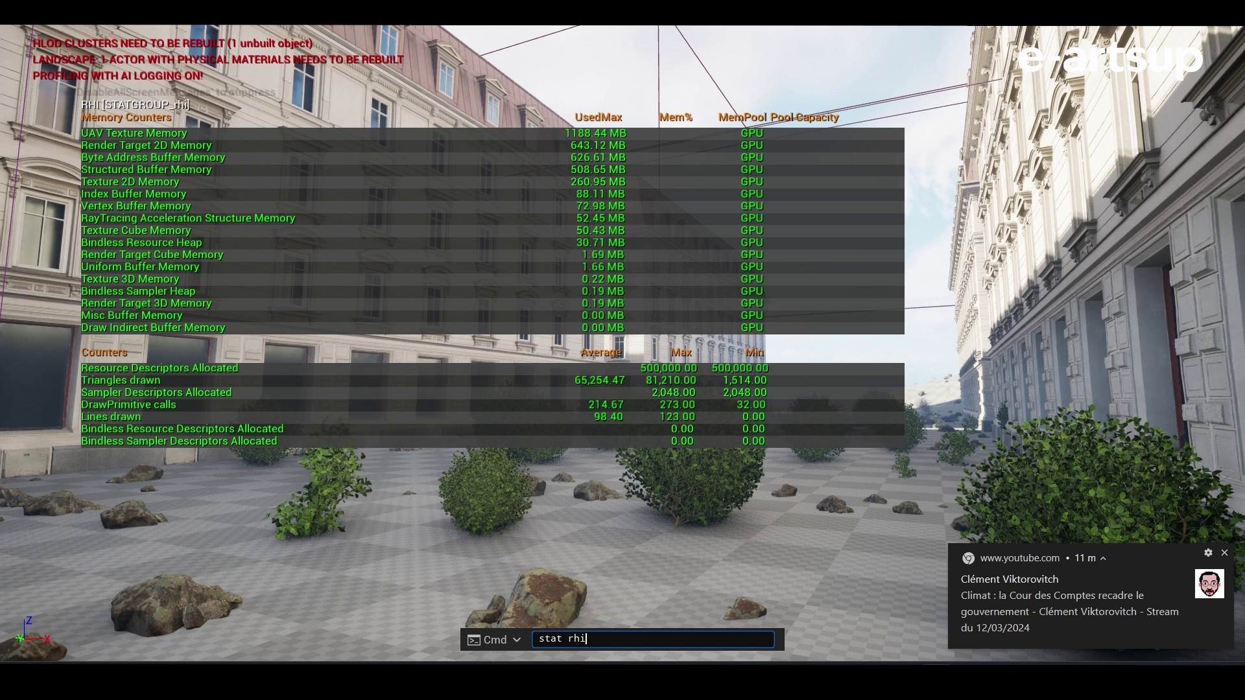
key(Return)
text(stat scene)
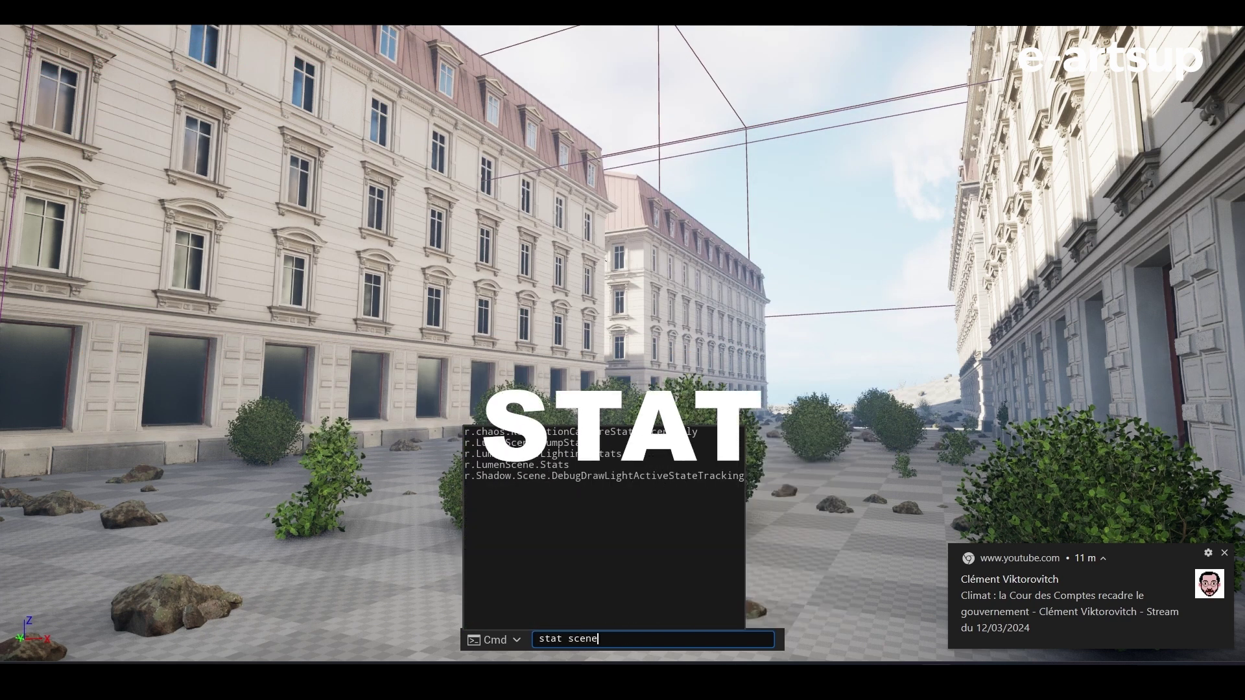
text(rendering)
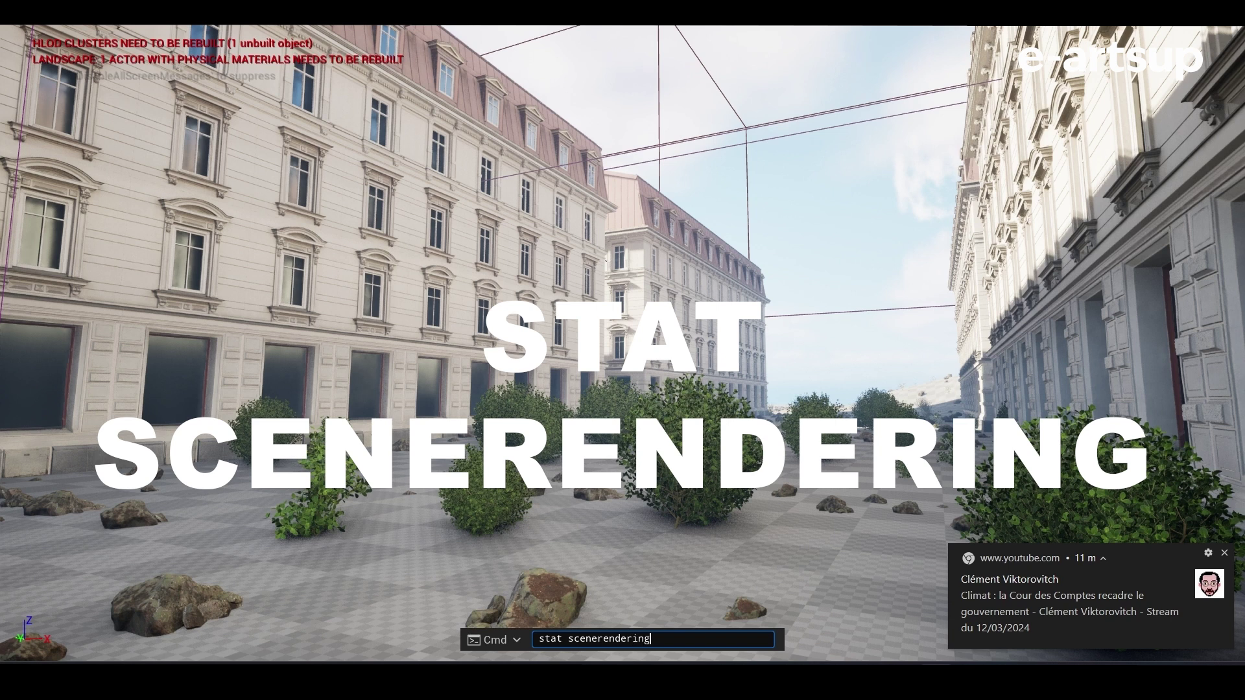
key(Return)
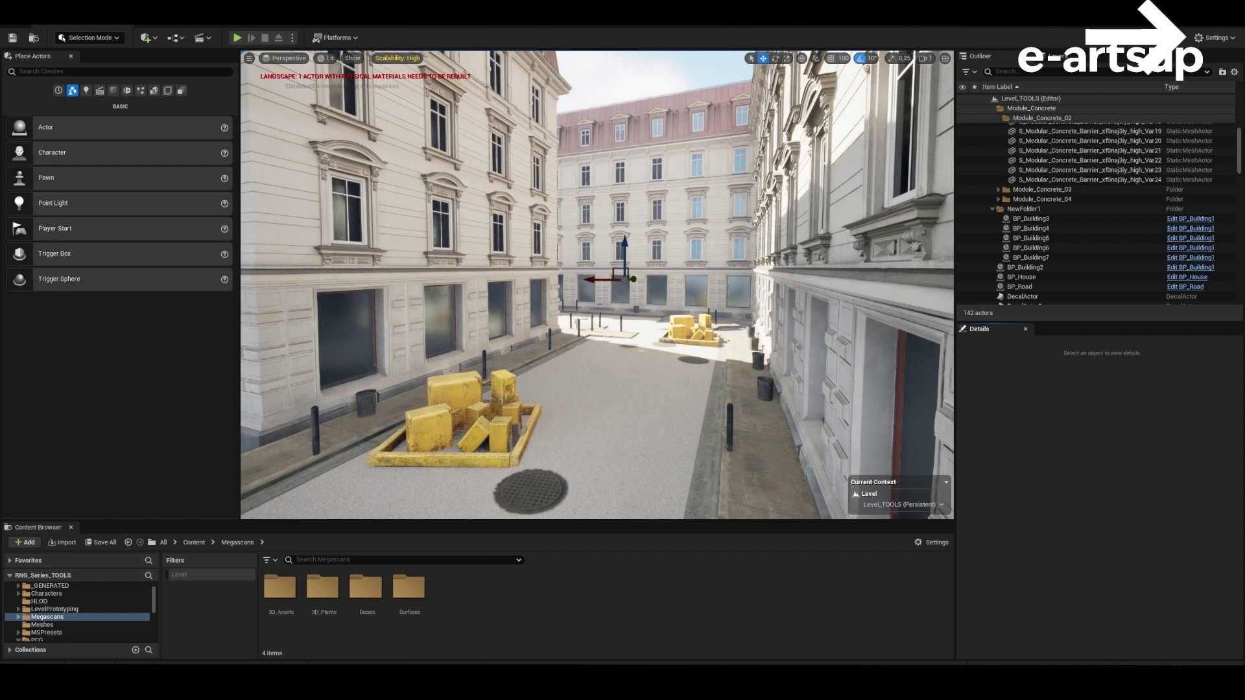
Step: In World Settings, add HLOD Level 0 and expand its cluster settings: radius 2000, filling 50%, 2 actors
click(1215, 38)
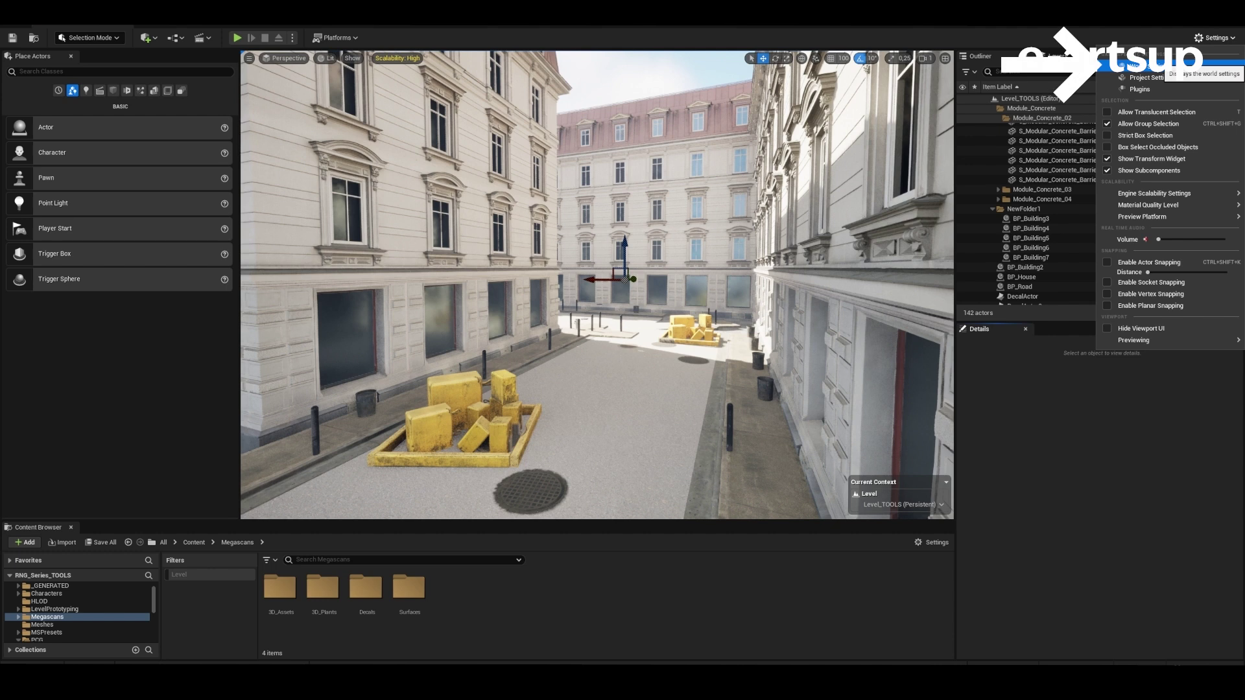
click(1142, 66)
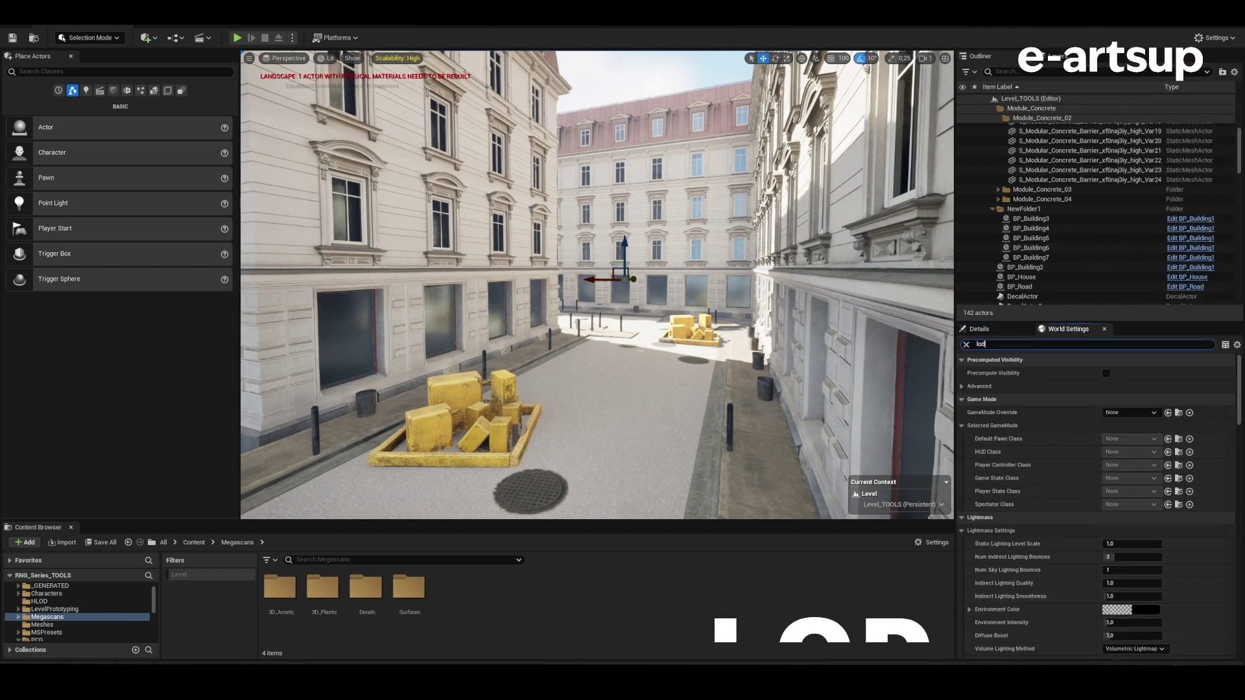
text(lod)
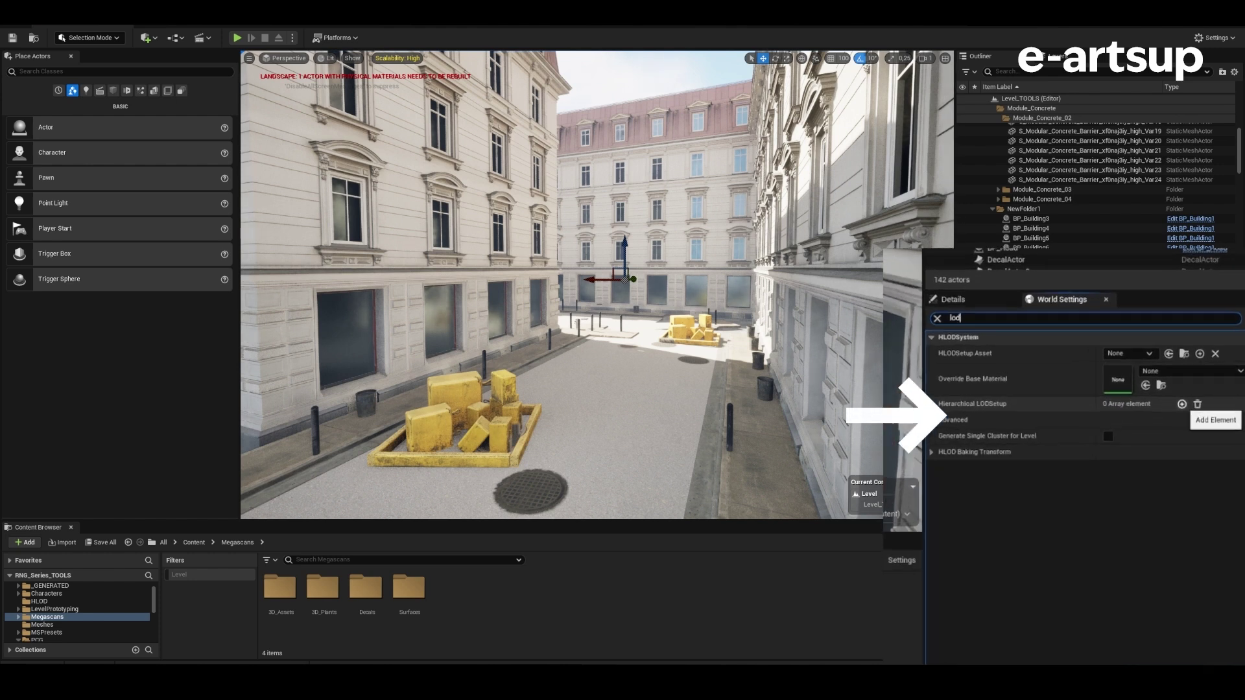
click(1182, 404)
click(917, 431)
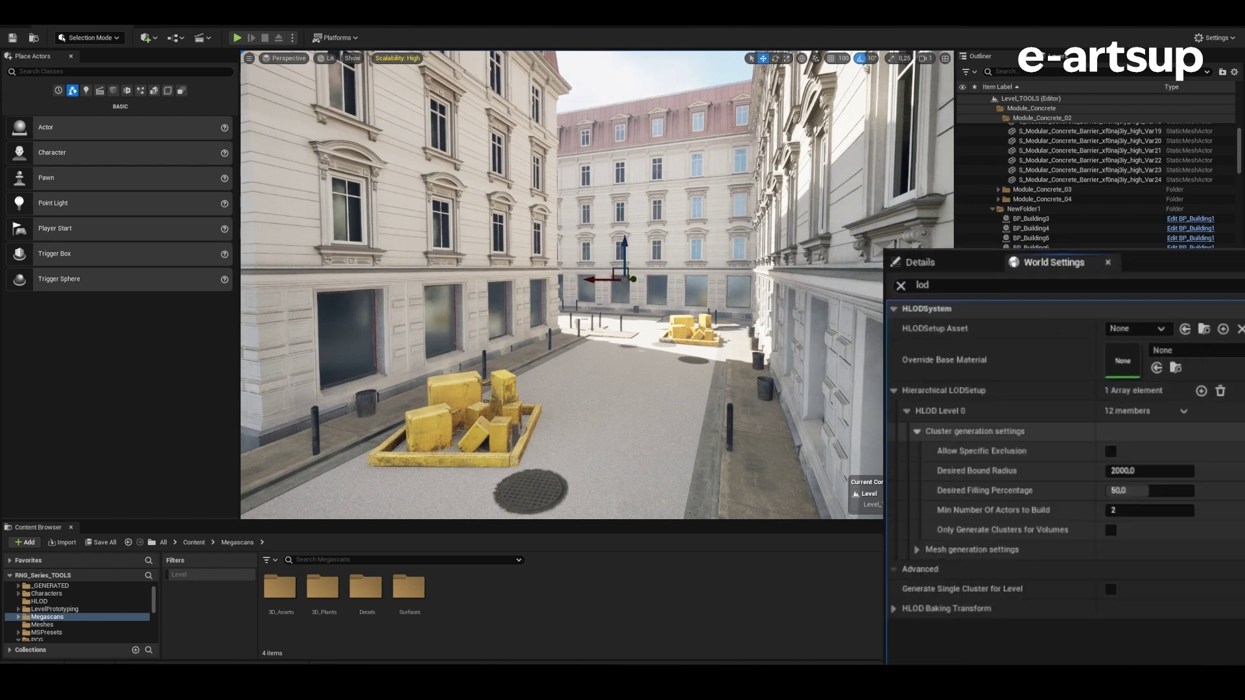
mouse_move(977, 471)
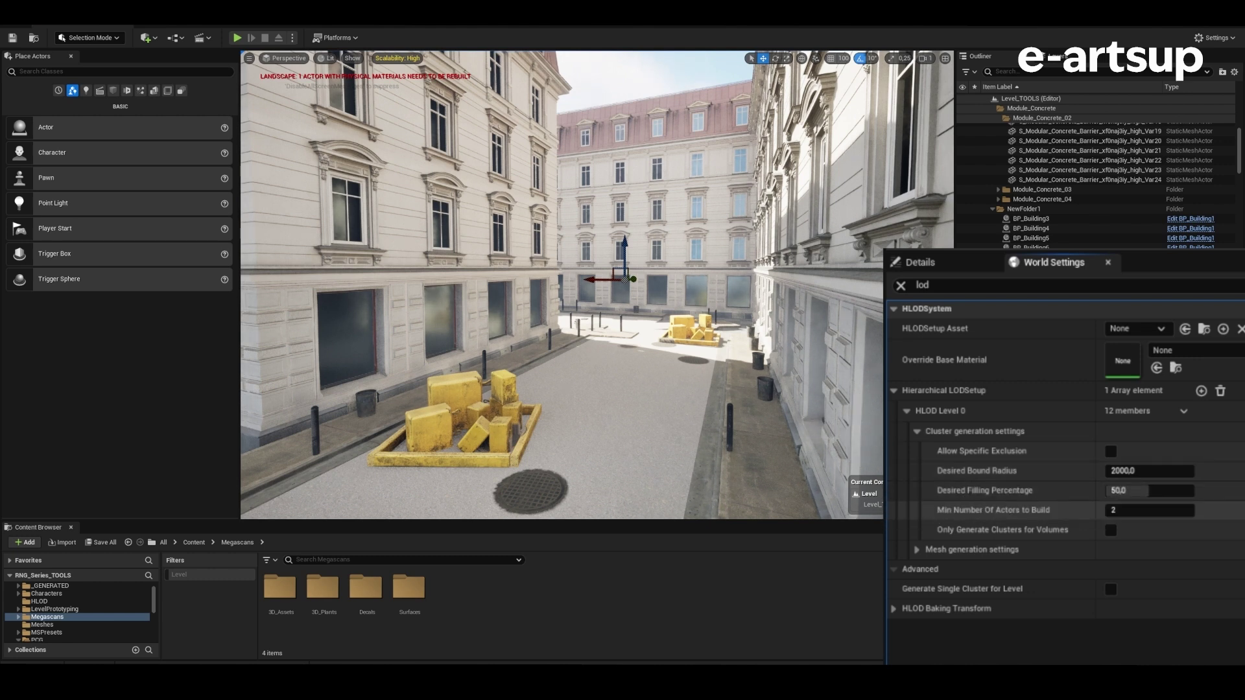
mouse_move(958, 510)
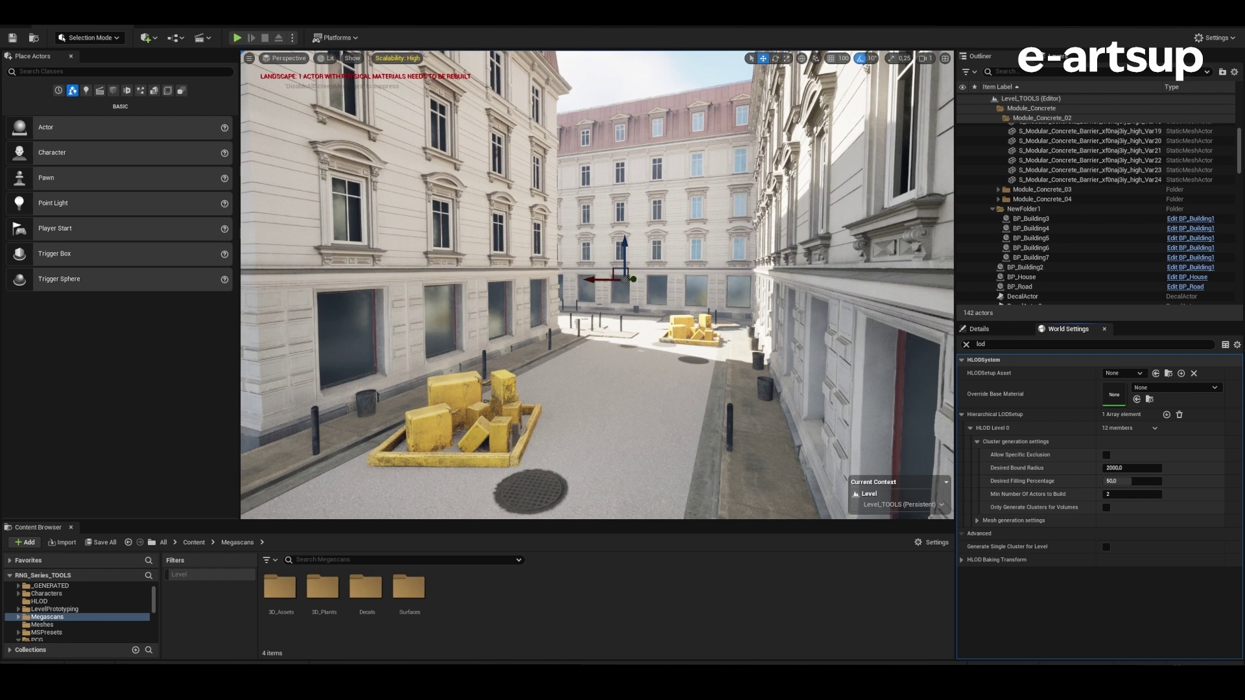
Step: Open the Hierarchical LOD Outliner and position it over the viewport
click(83, 9)
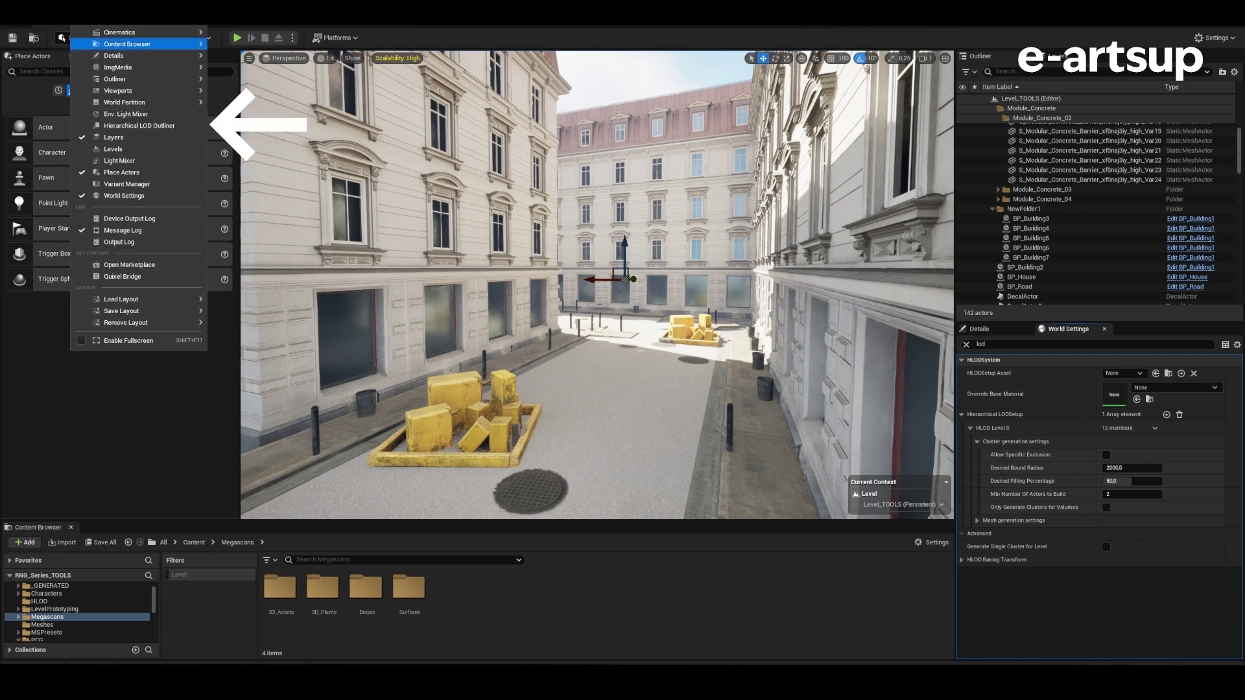
click(162, 125)
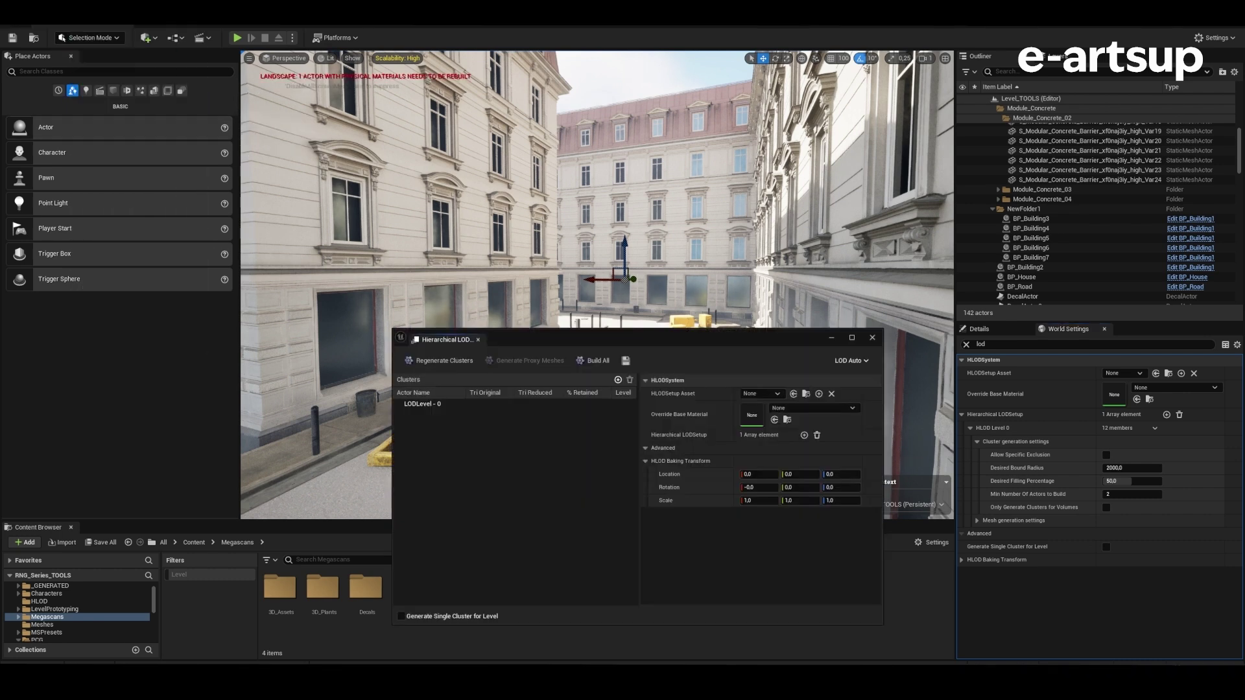
drag(649, 338, 692, 194)
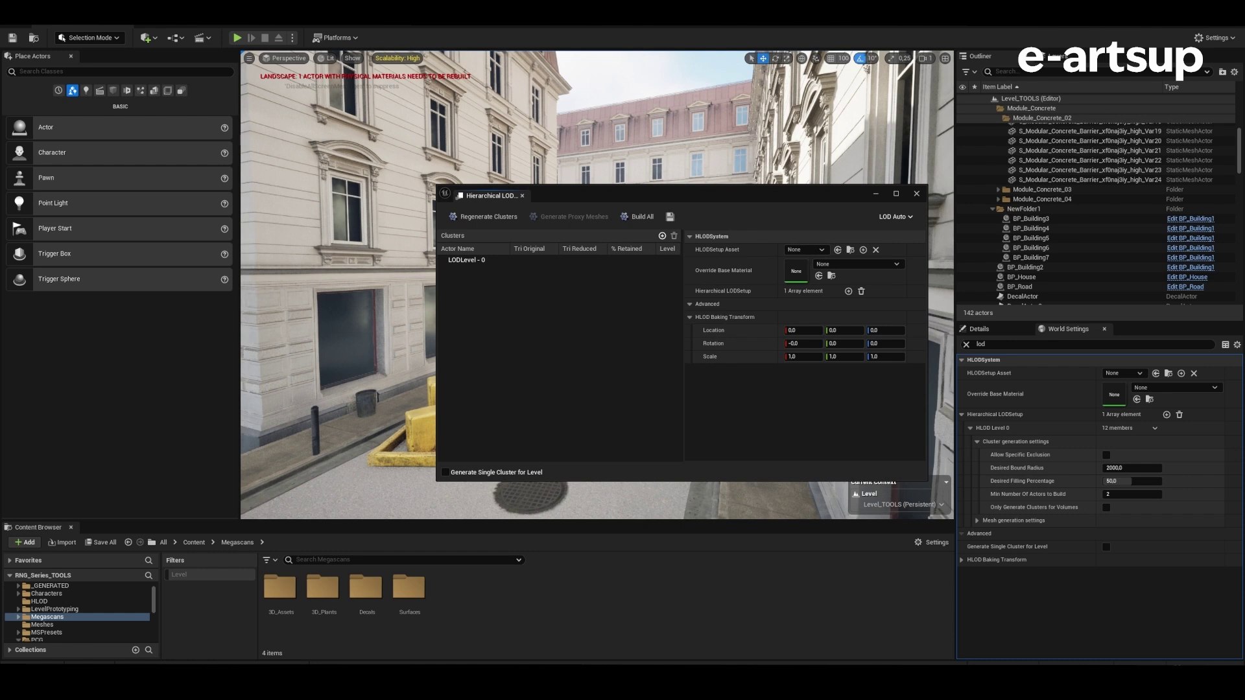
drag(492, 195, 793, 176)
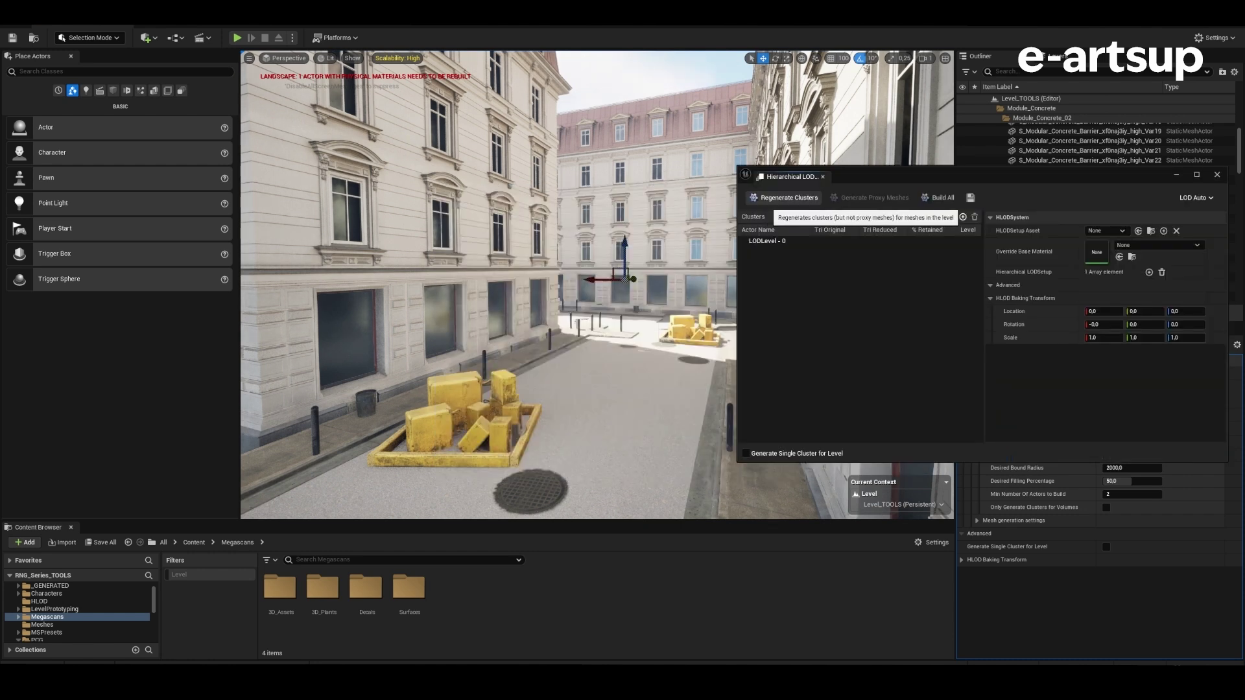
Step: Regenerate the clusters, inspect LODActor_0 through LODActor_3, and show the first cluster's bounds
click(790, 198)
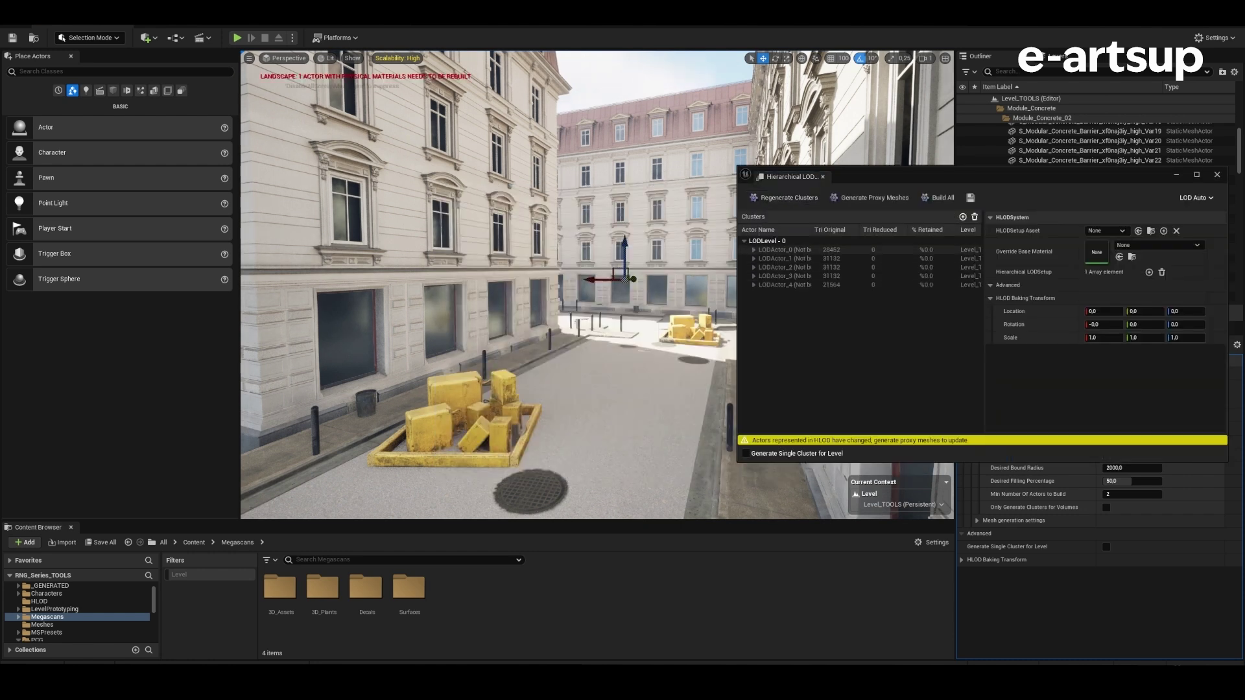
click(754, 249)
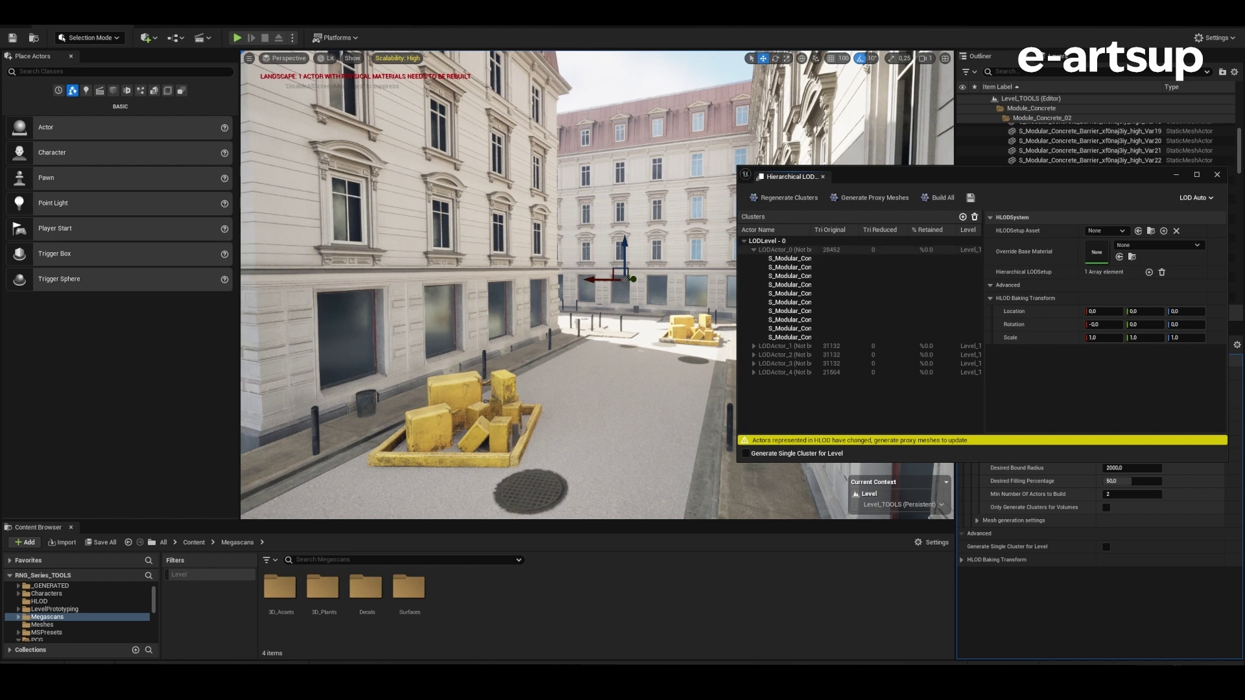
click(781, 250)
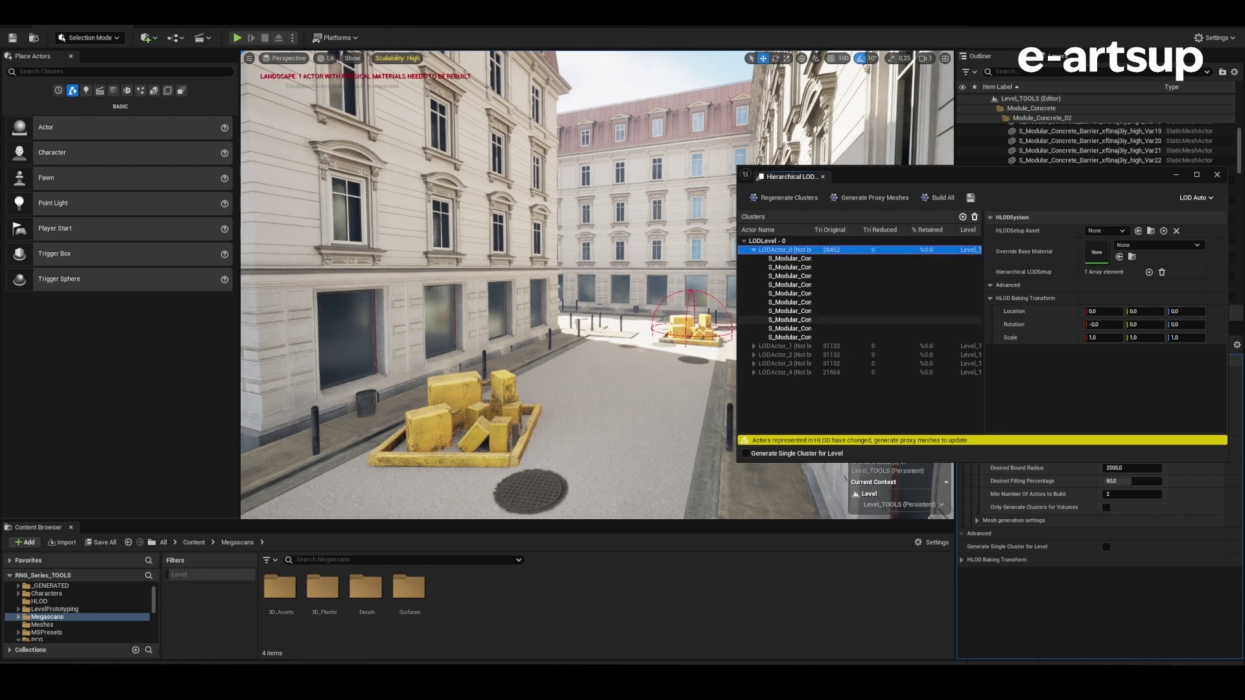
click(784, 346)
click(784, 355)
click(785, 364)
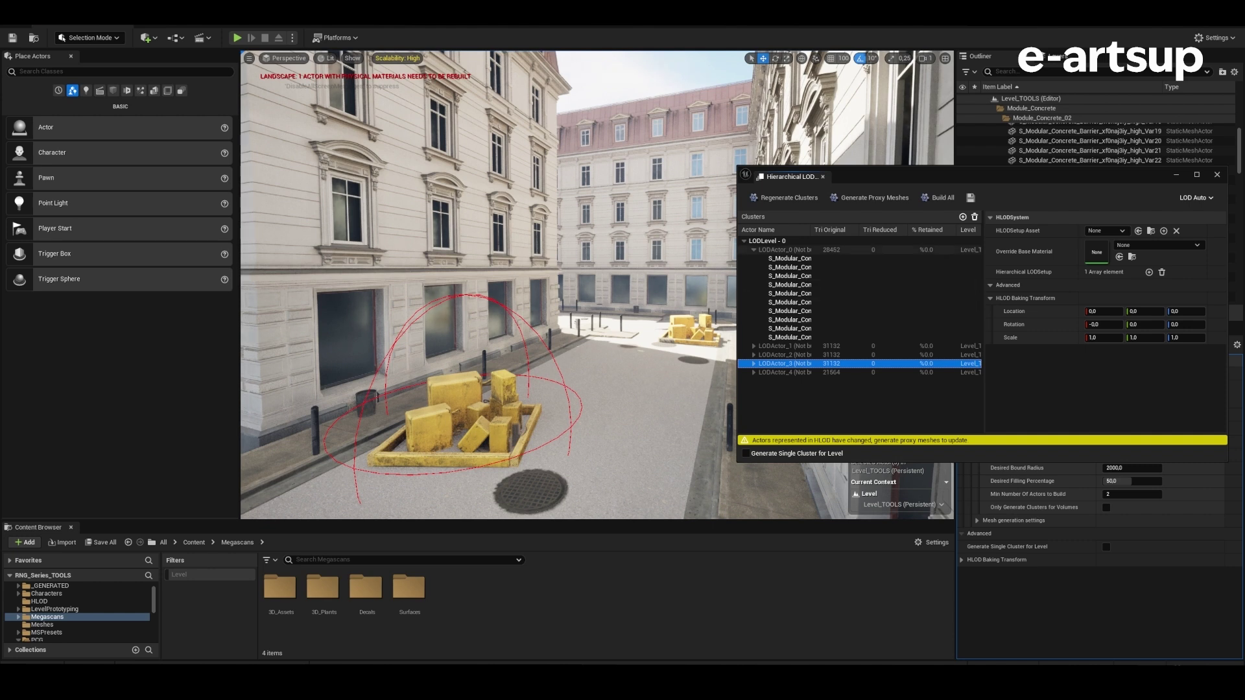
click(902, 250)
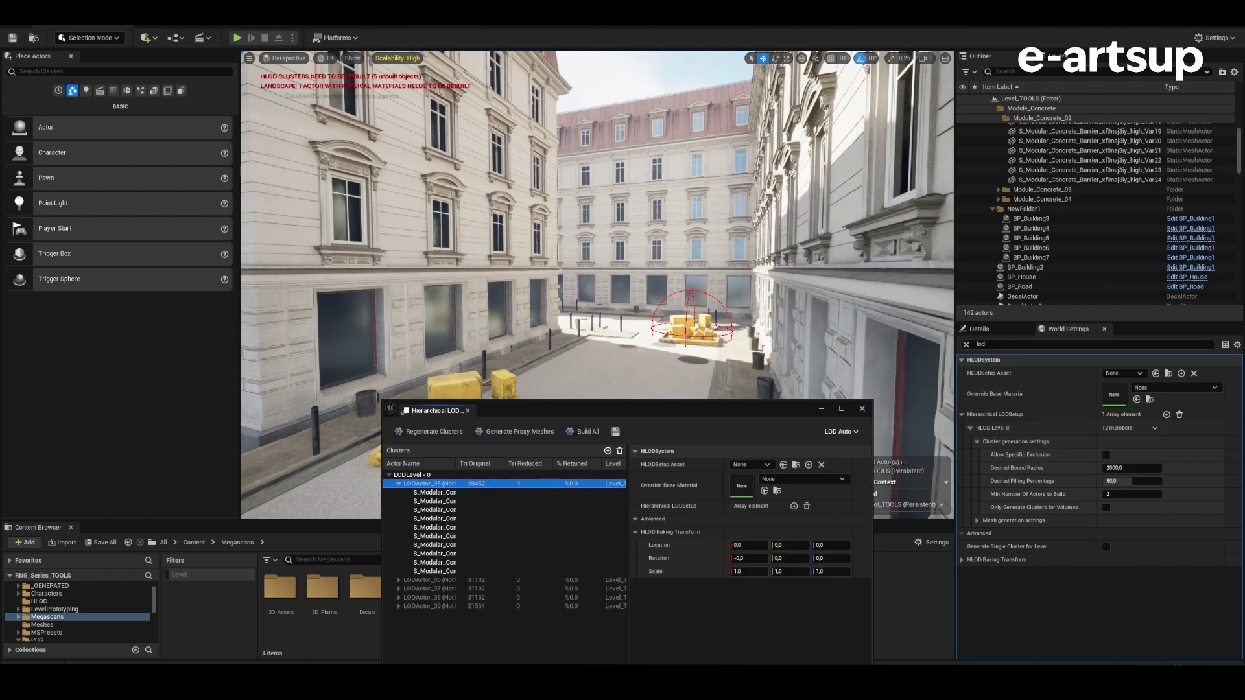
Step: Set Desired Bound Radius to 4000, regenerate clusters, and show the first new cluster's bounds
click(1131, 467)
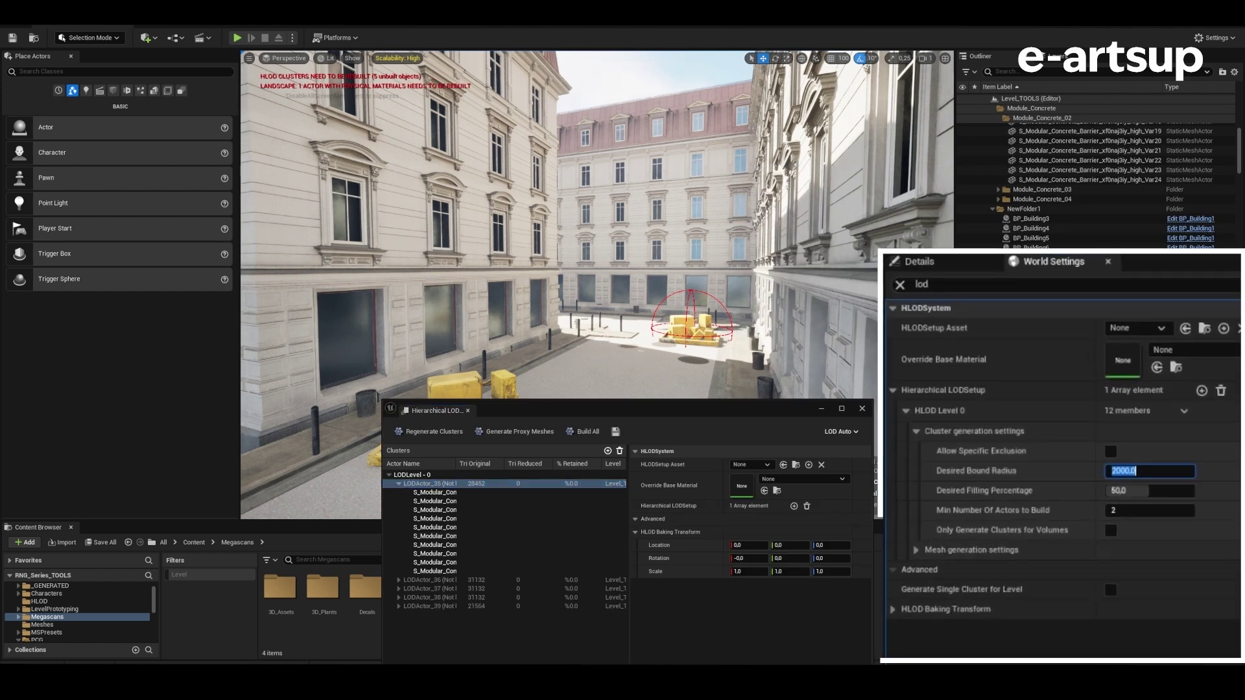
text(4000)
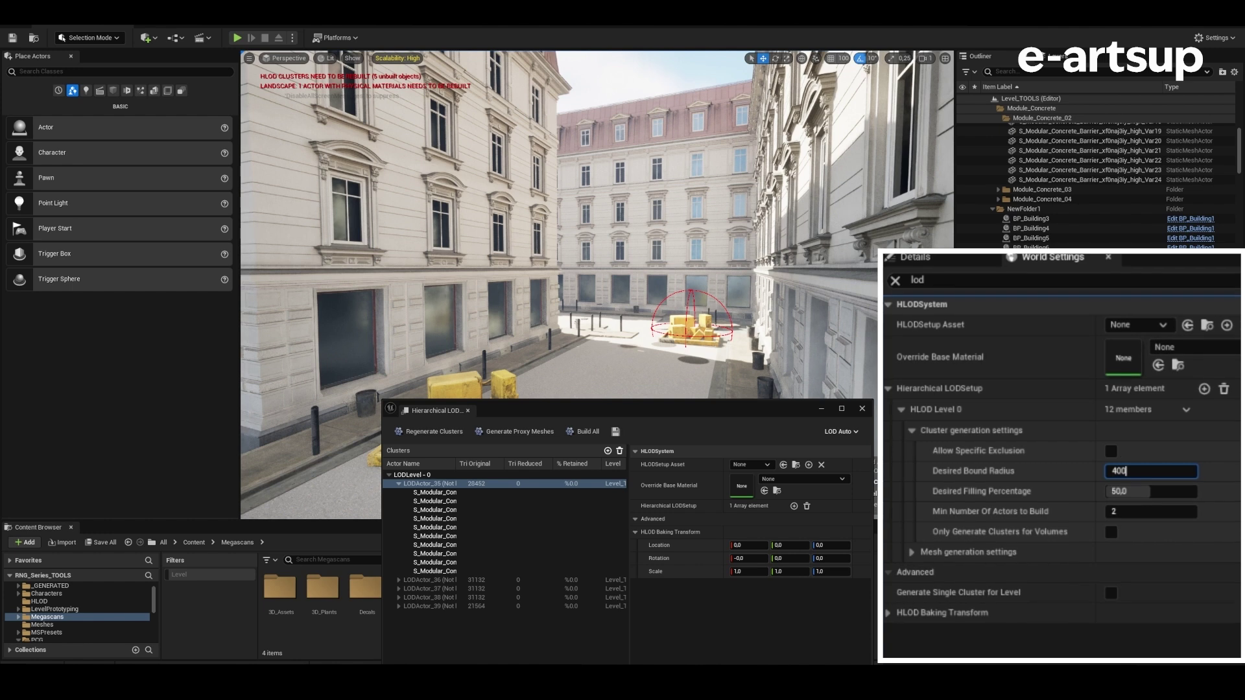
key(Return)
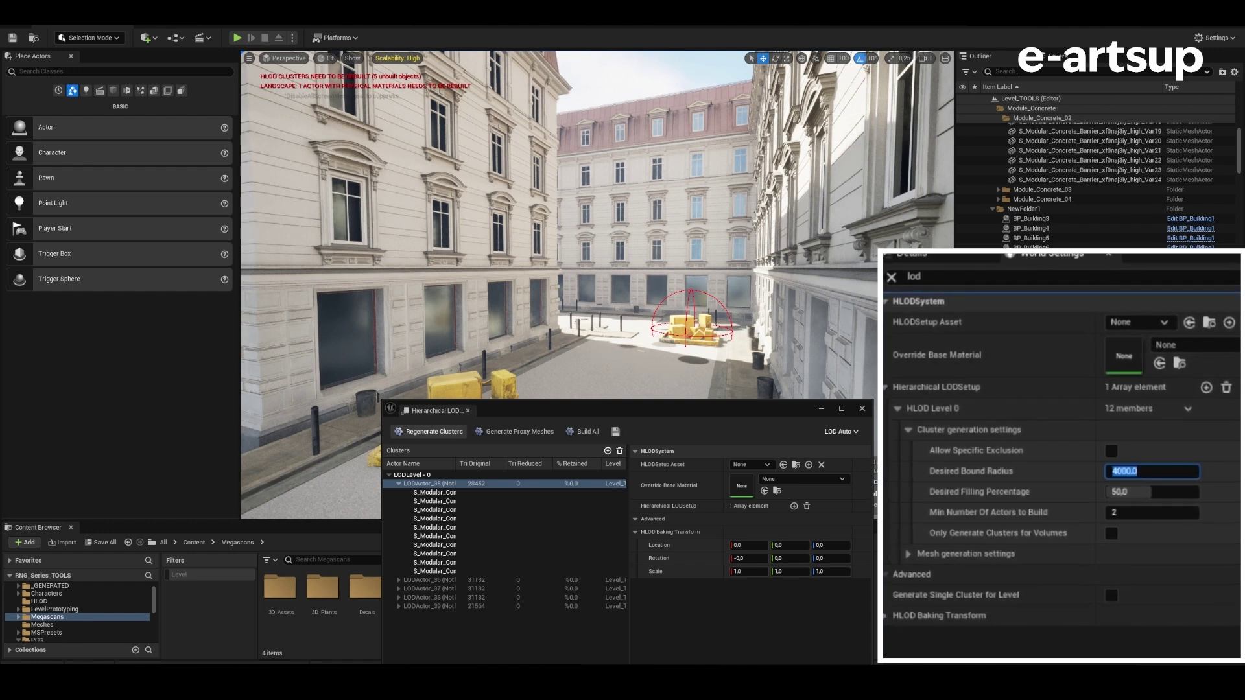
click(433, 432)
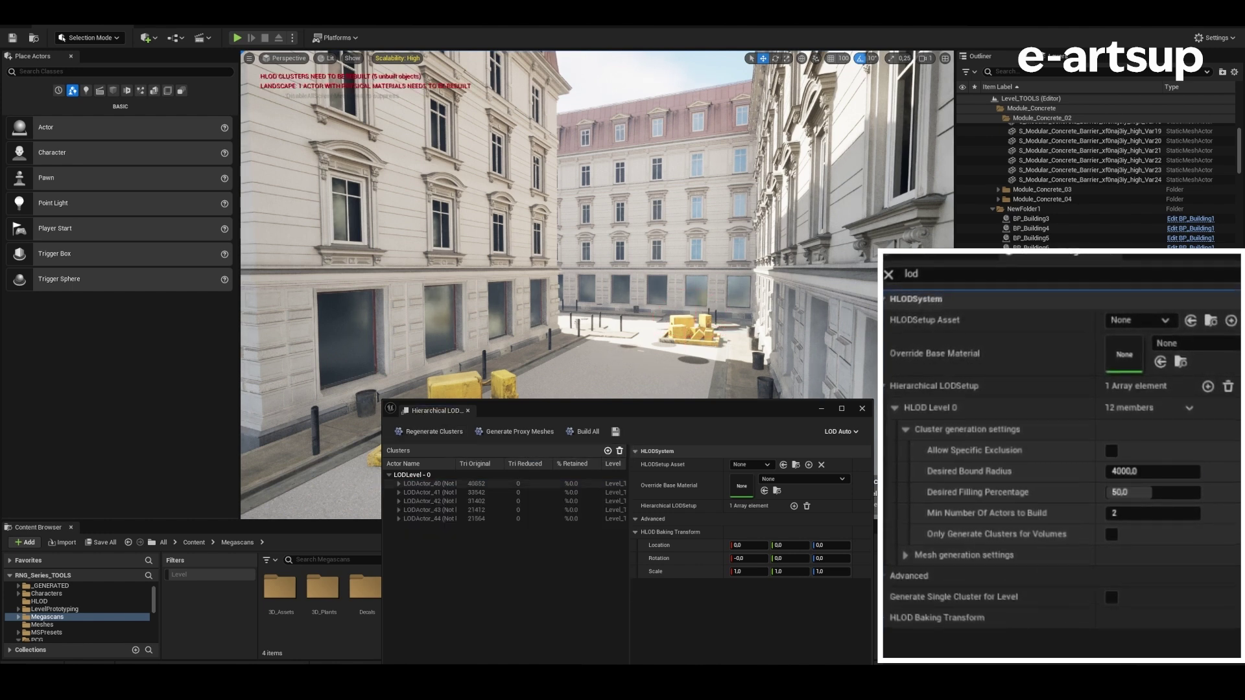
click(428, 483)
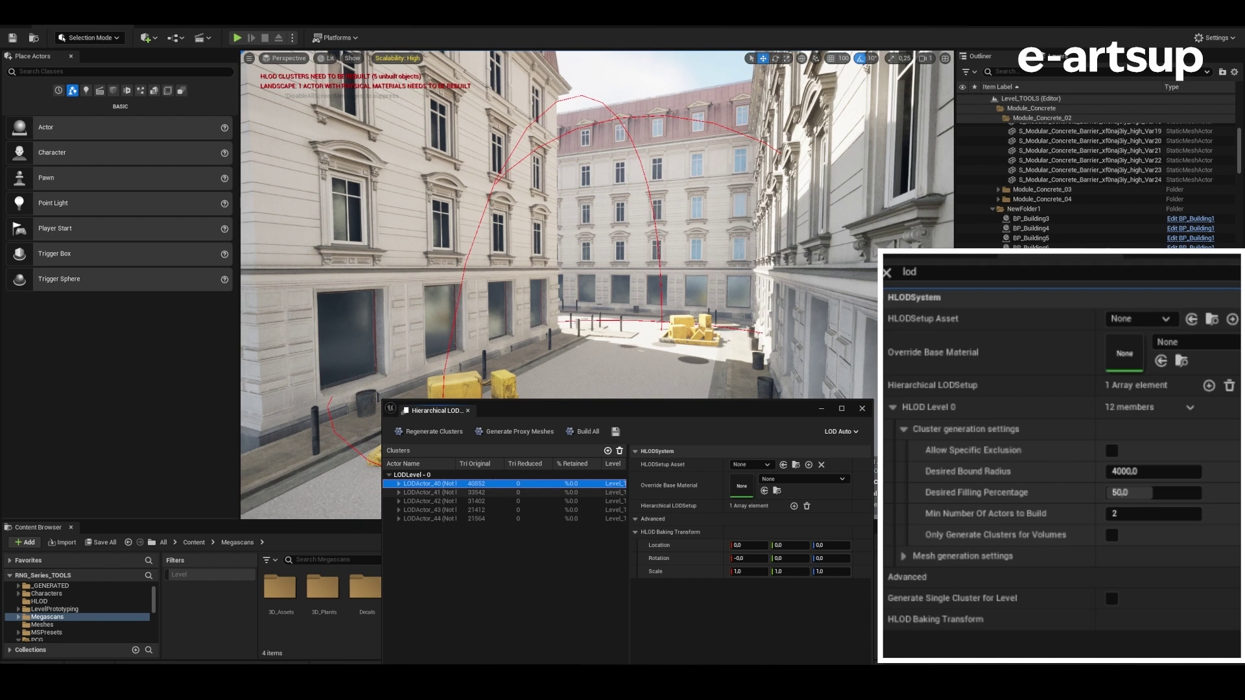
Step: Raise the Desired Bound Radius to 8000 and regenerate the clusters
click(1154, 471)
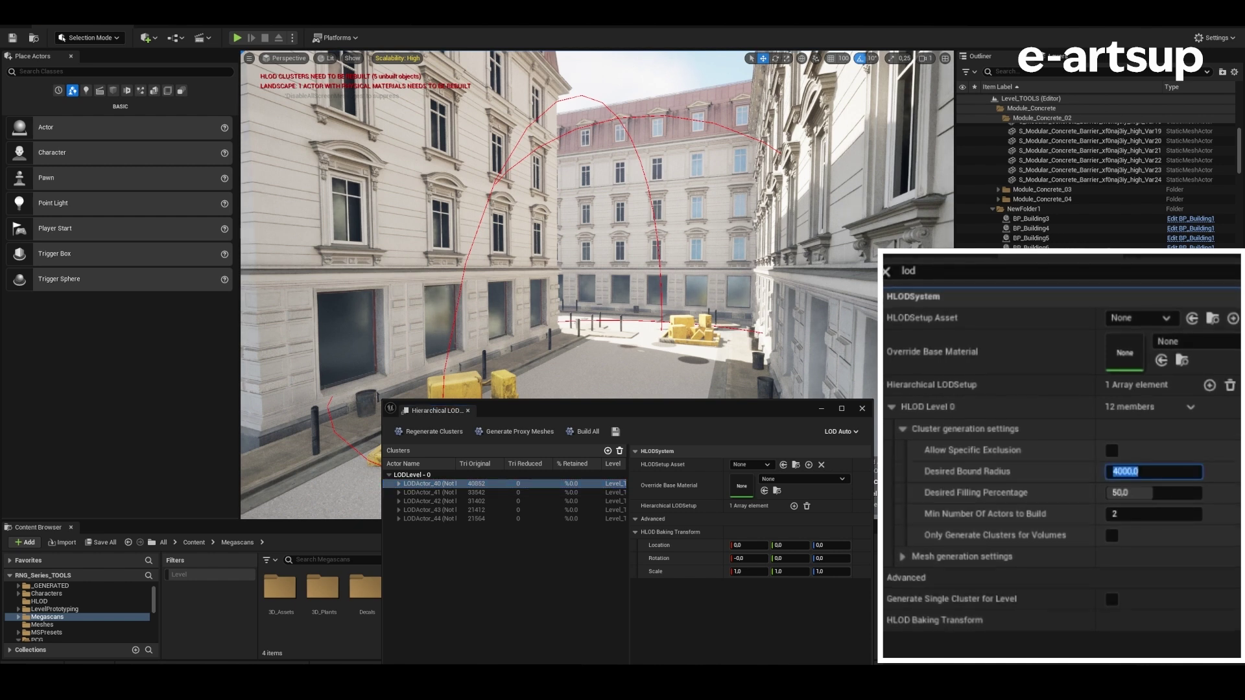
text(8000.0)
key(Return)
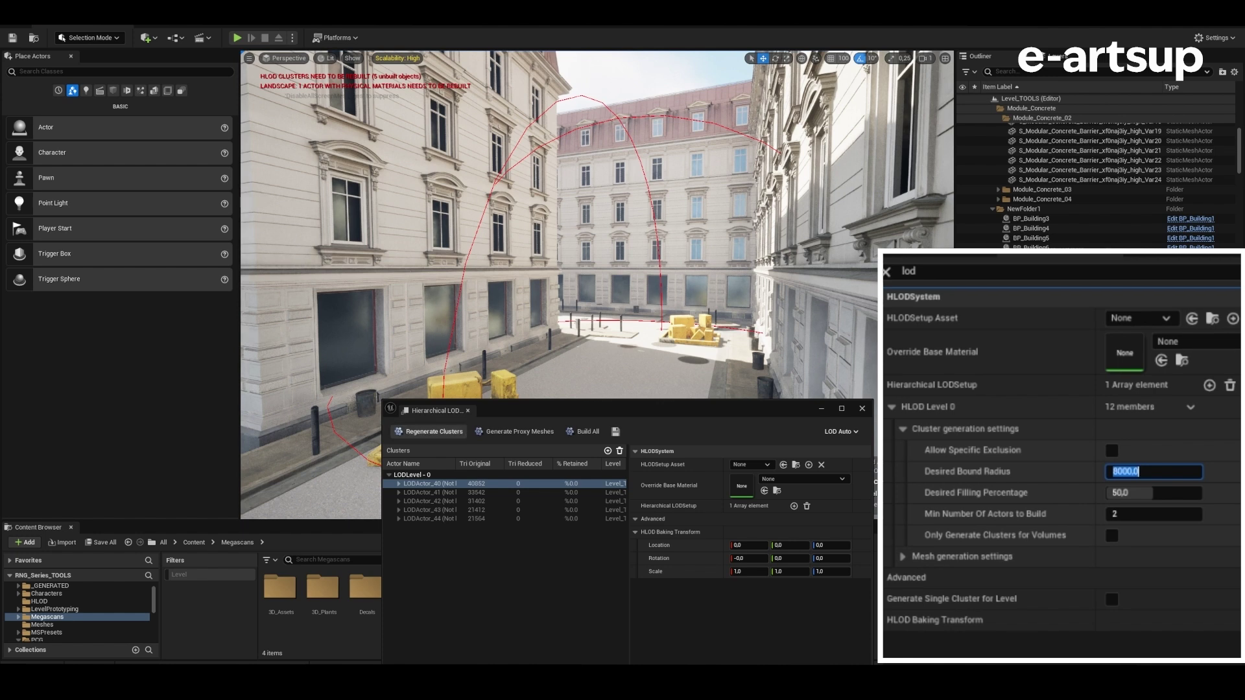
click(433, 432)
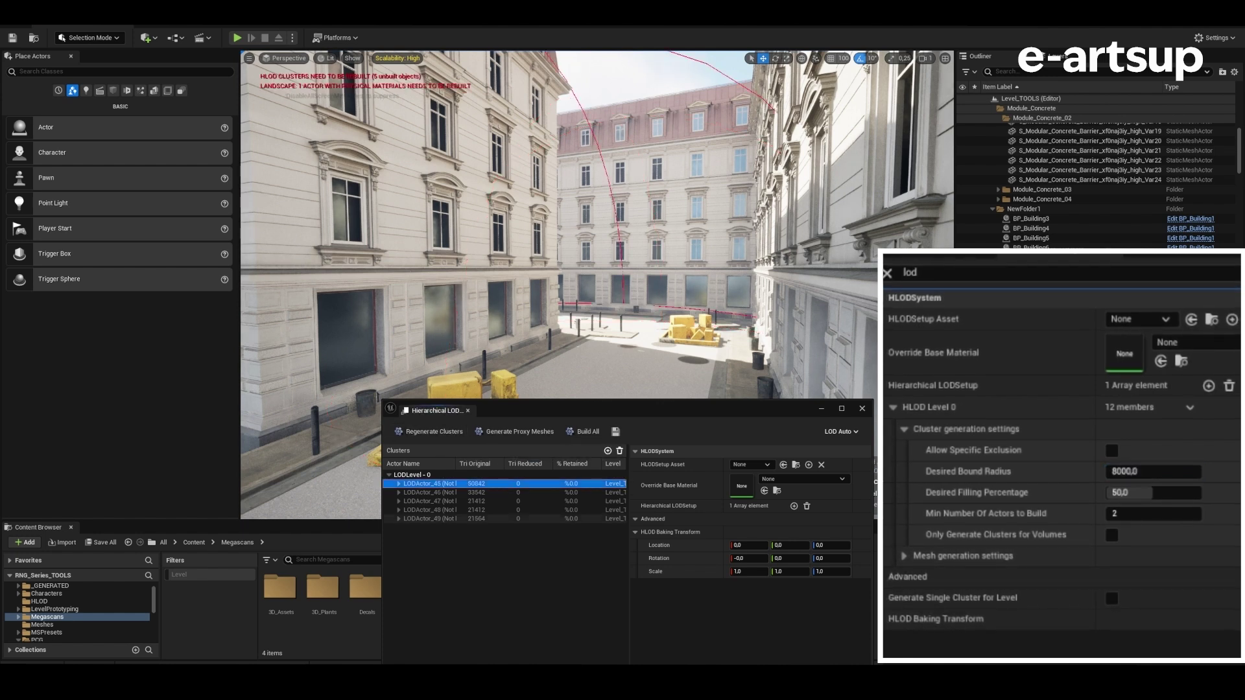
Step: Set the bound radius to 1000, regenerate, and show the LODActor_50 cluster
click(1153, 471)
text(1000)
key(Return)
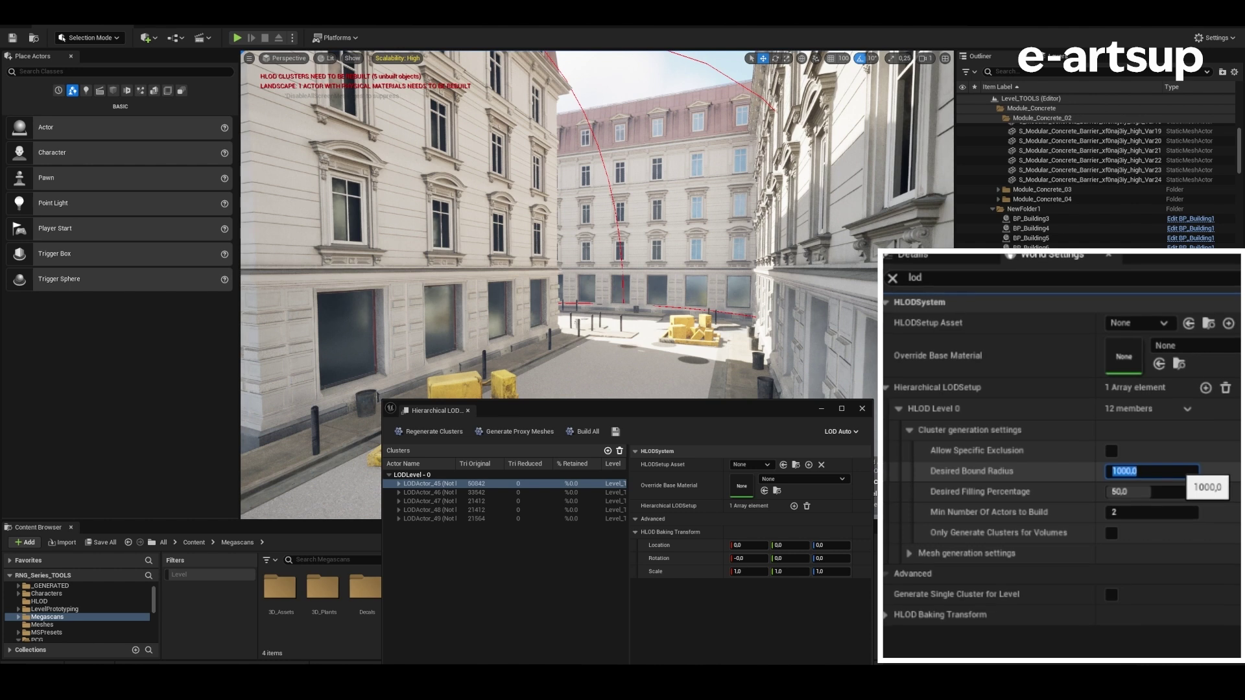
click(433, 431)
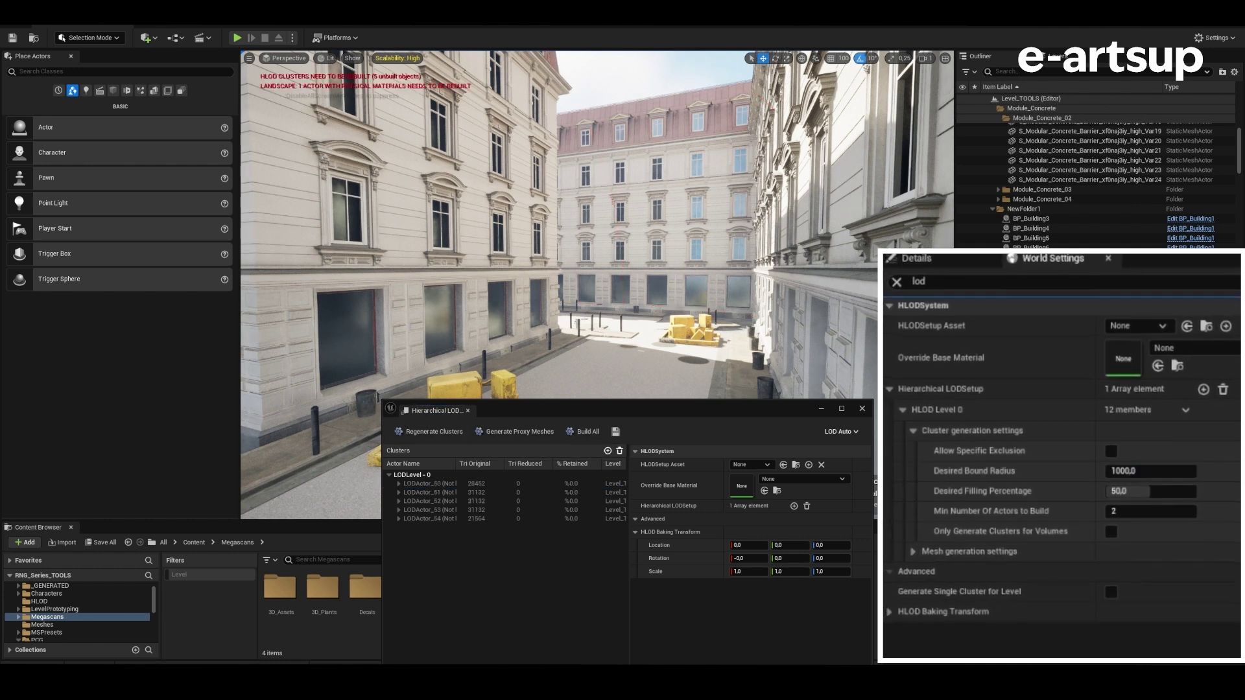
click(427, 484)
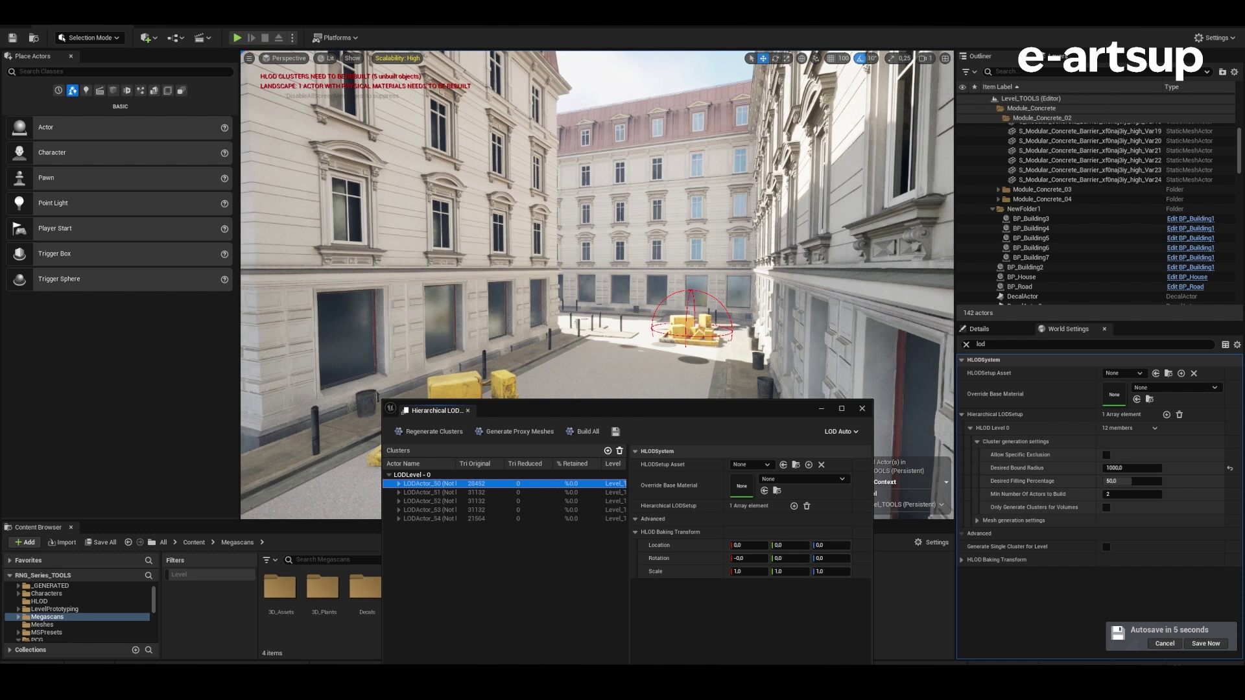
Step: Generate proxy meshes, inspect clusters LODActor_50 through LODActor_54, and maximize the Hierarchical LOD window
click(515, 431)
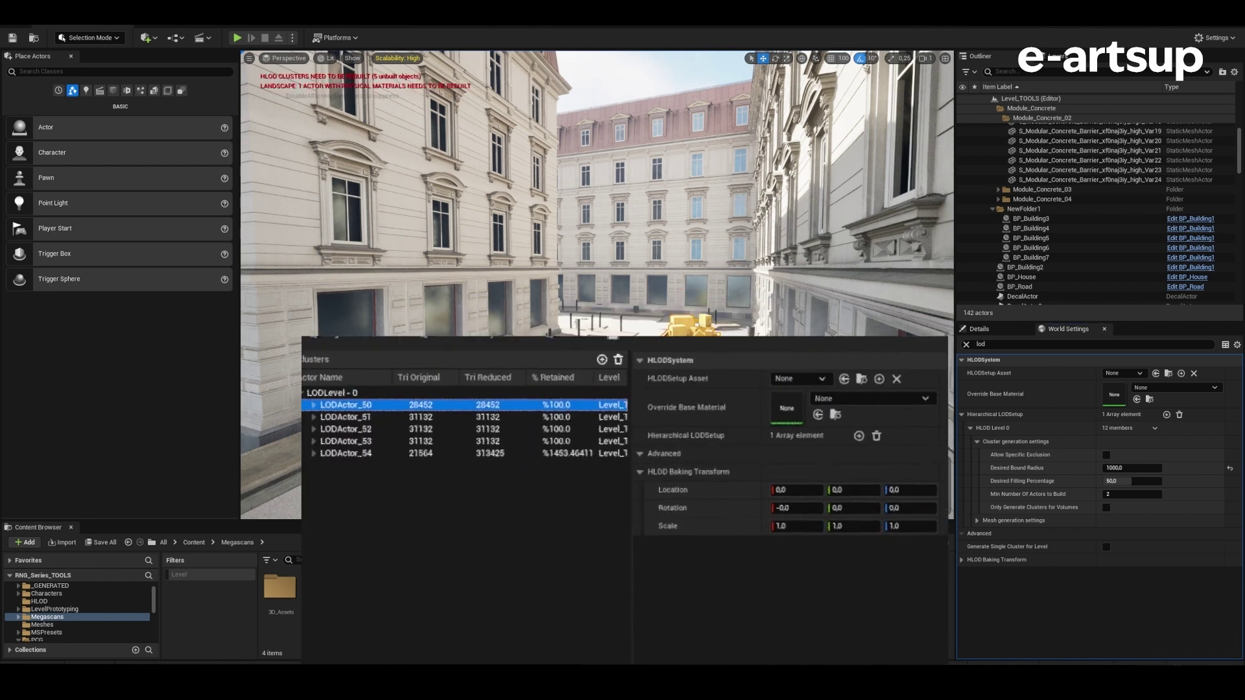
click(354, 427)
click(354, 450)
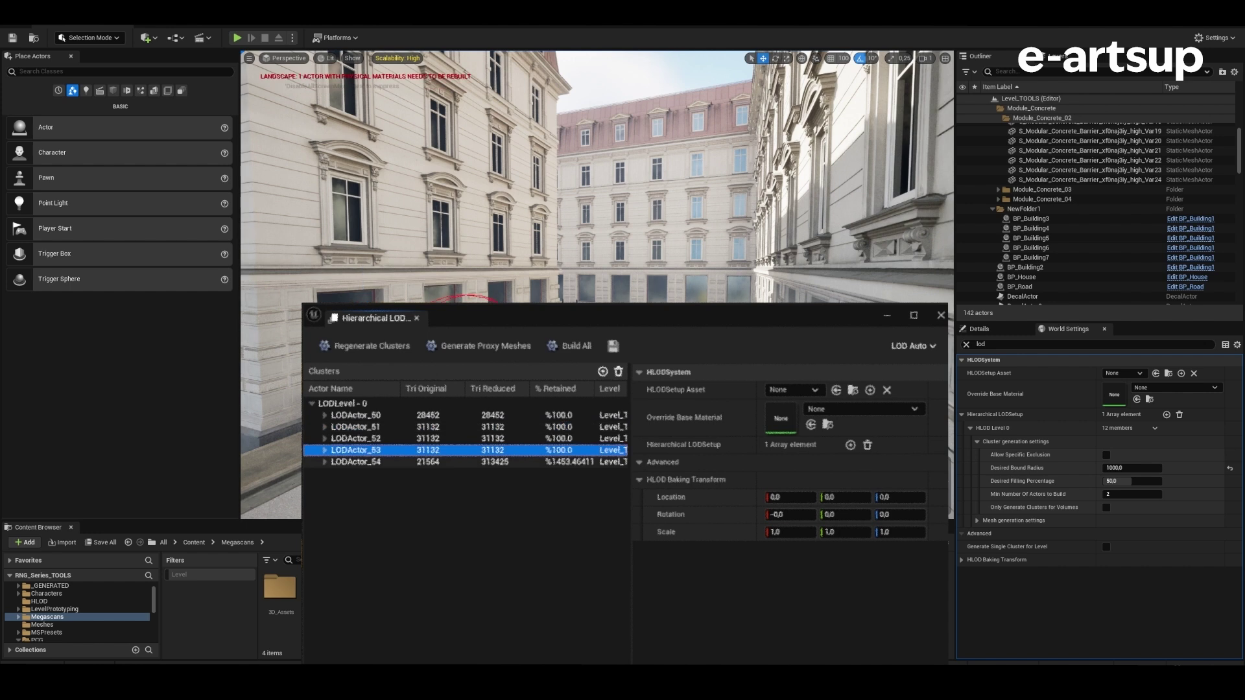
click(354, 462)
click(355, 415)
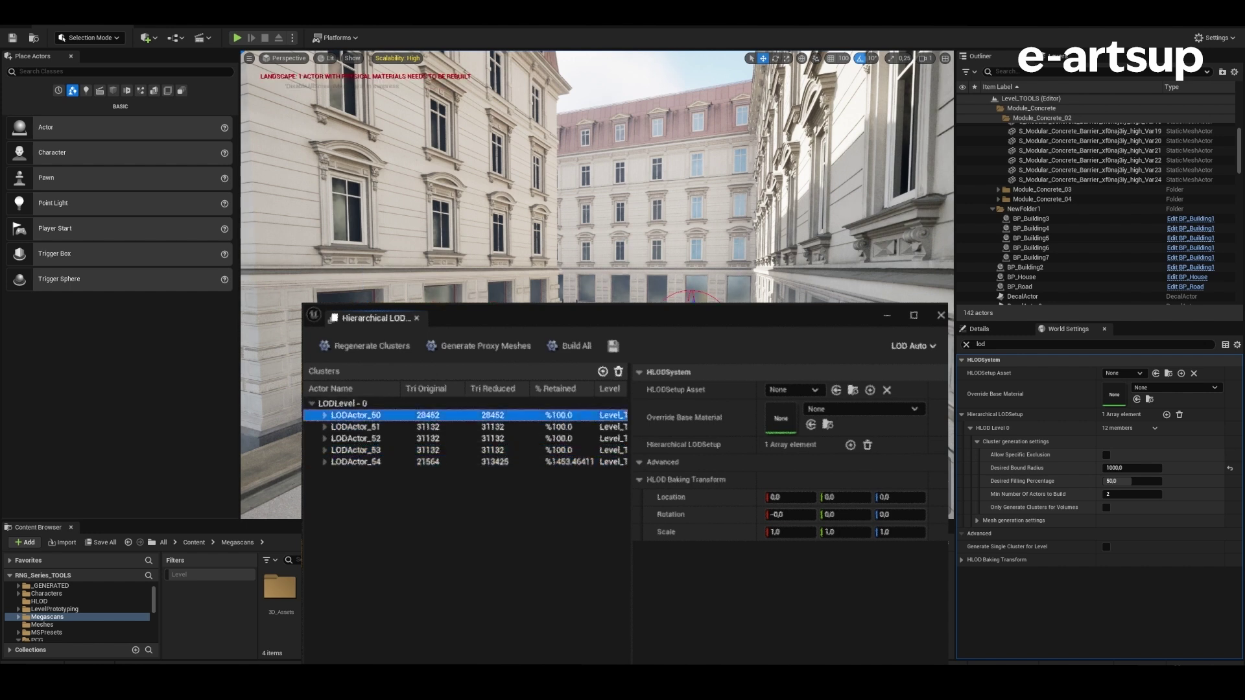
click(355, 427)
click(354, 439)
click(354, 450)
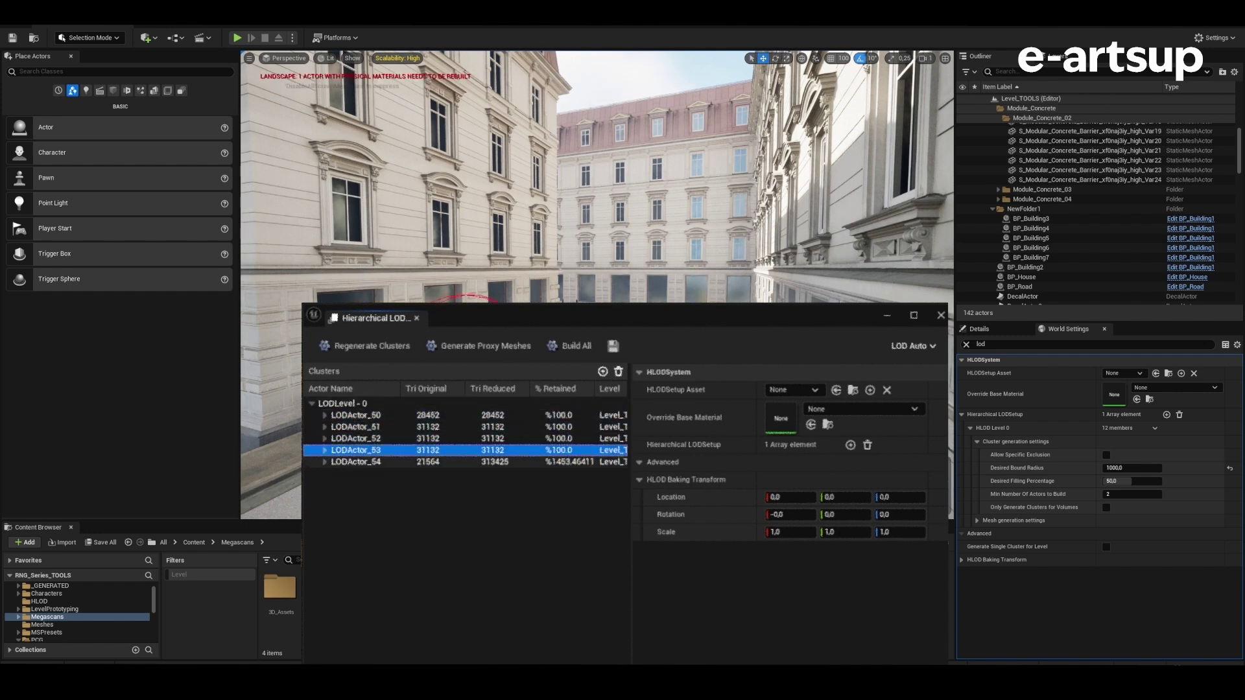
click(354, 462)
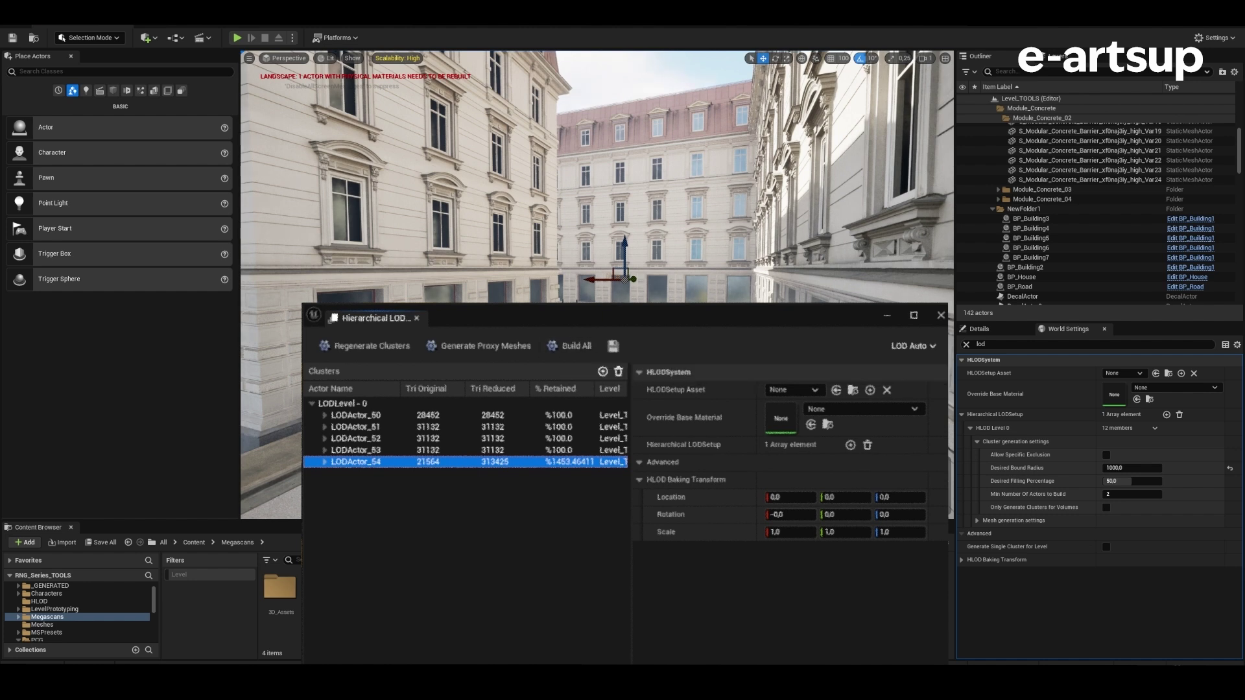
key(super+Up)
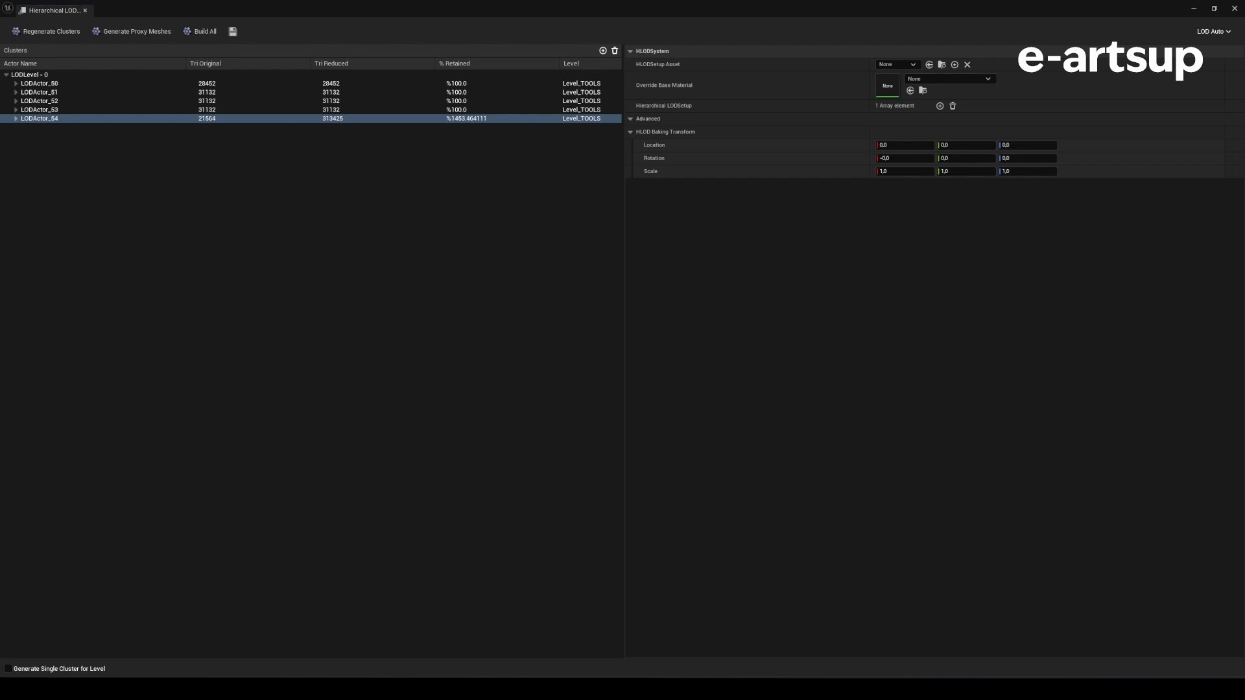
Step: Expand LODActor_50 to view its barrier meshes, then delete that cluster via its context menu
click(16, 83)
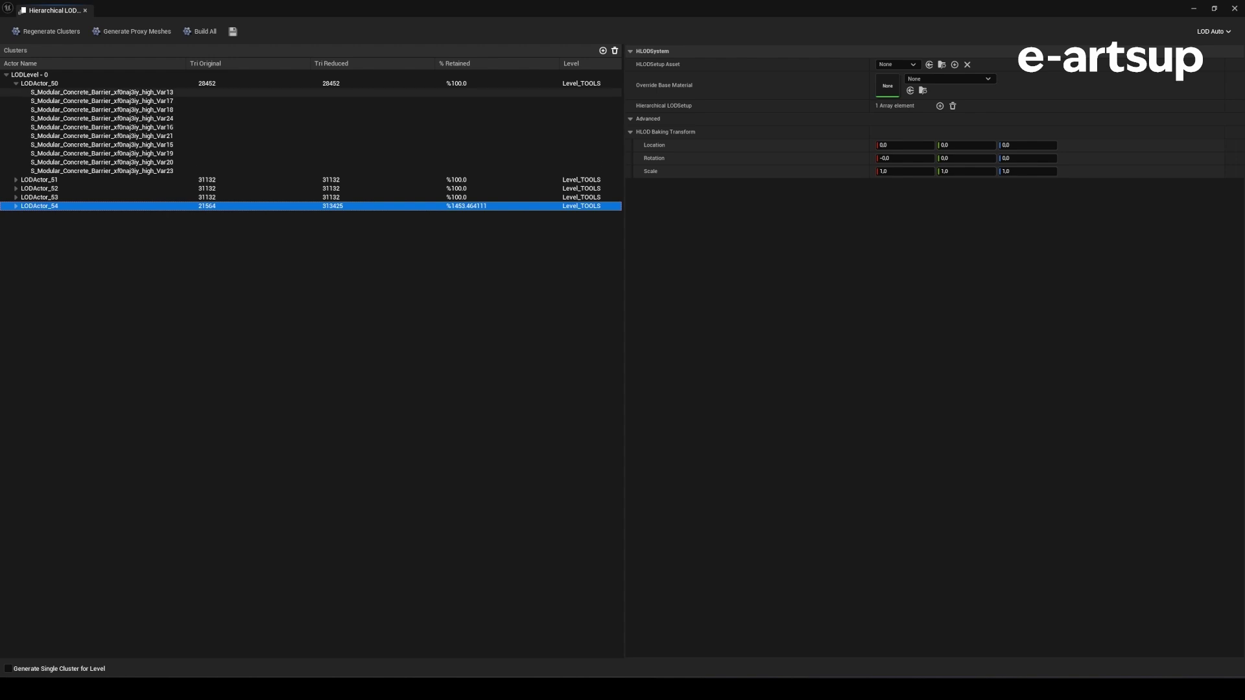
click(130, 83)
right_click(54, 86)
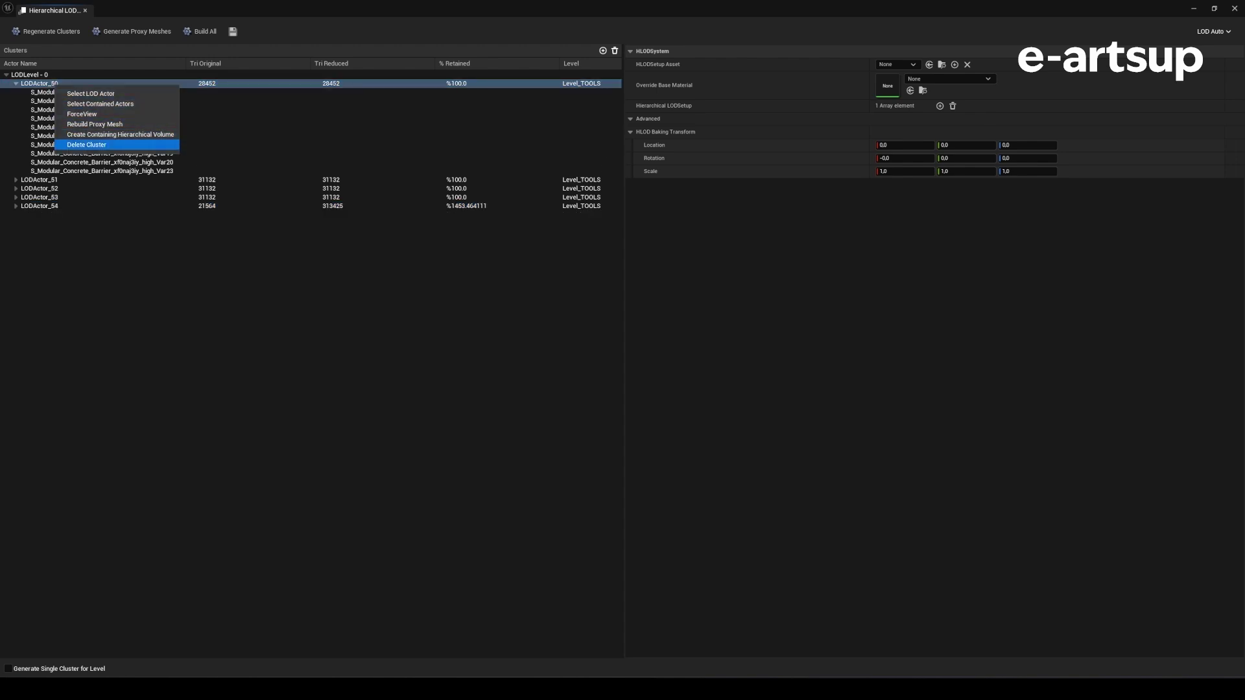
click(86, 145)
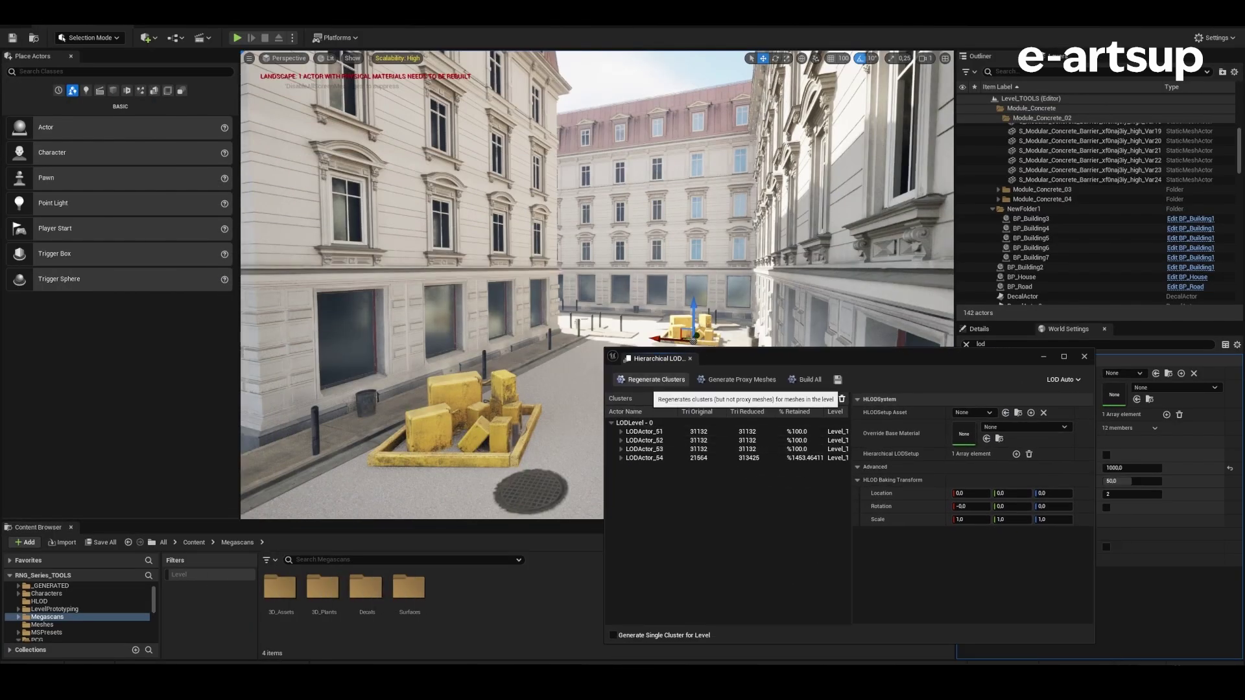
Step: Regenerate the clusters, generate their proxy meshes, and expand LODActor_55 to list its meshes
click(653, 380)
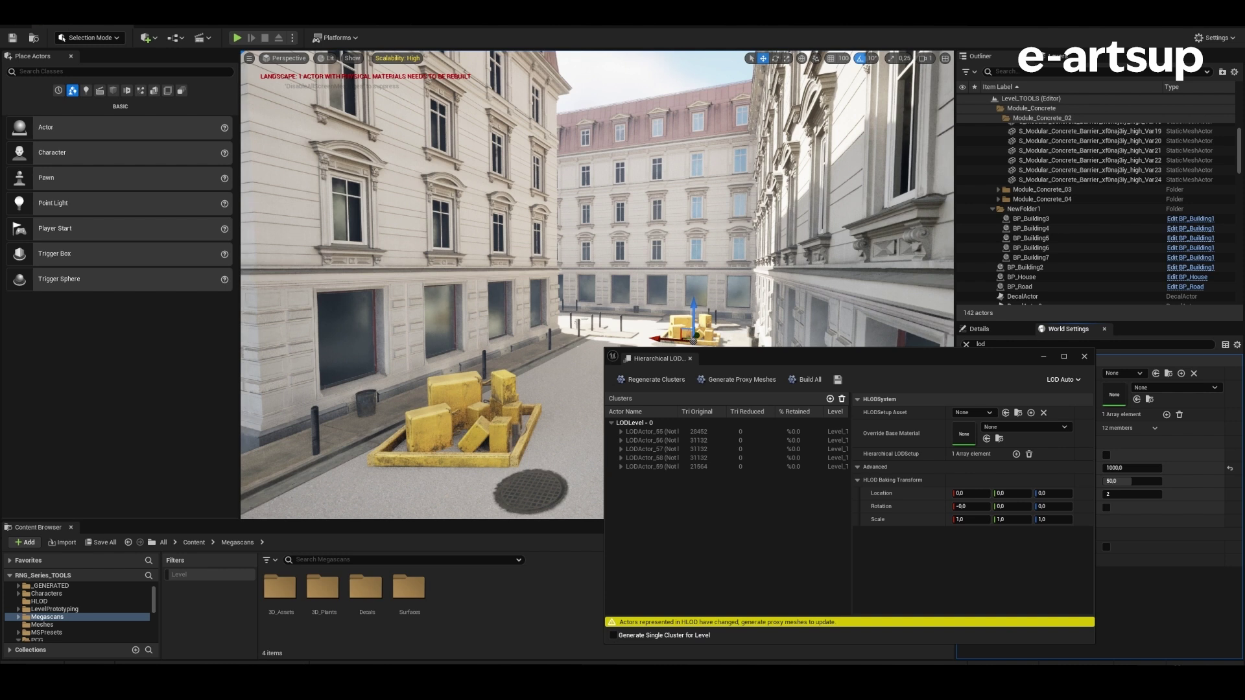
click(739, 379)
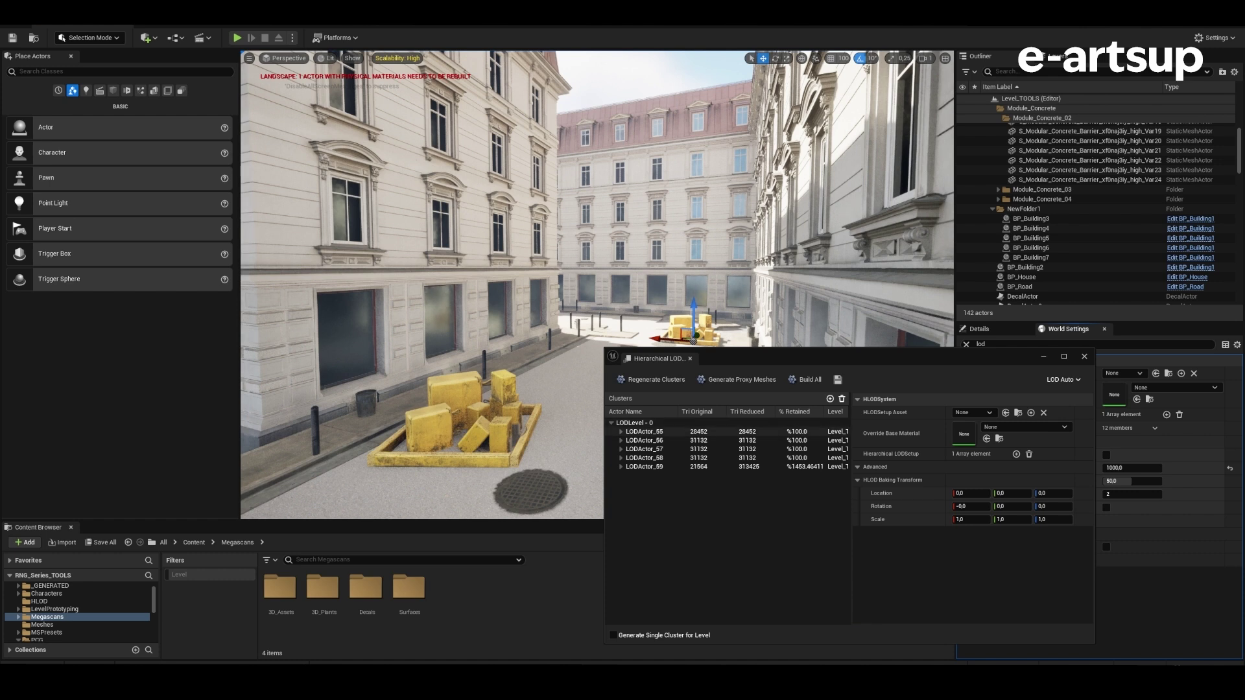
click(644, 431)
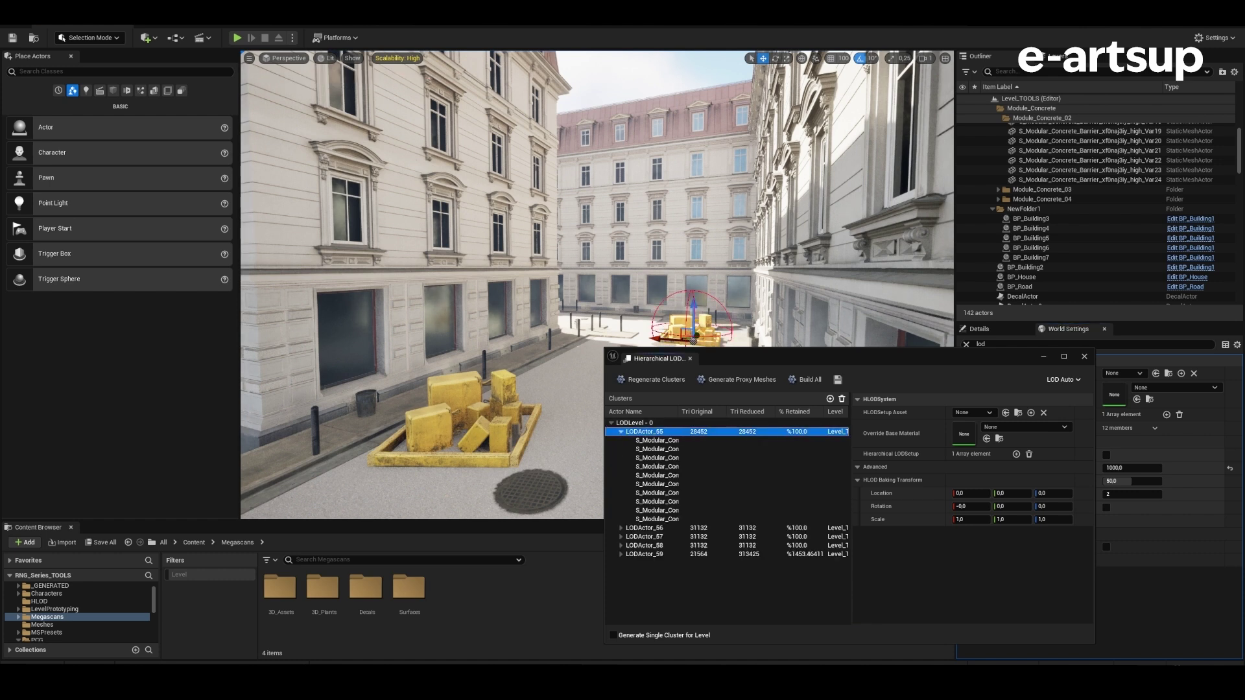
click(620, 431)
Step: Open the LODActor_55 cluster options twice, dismissing them without choosing anything
right_click(640, 437)
click(677, 442)
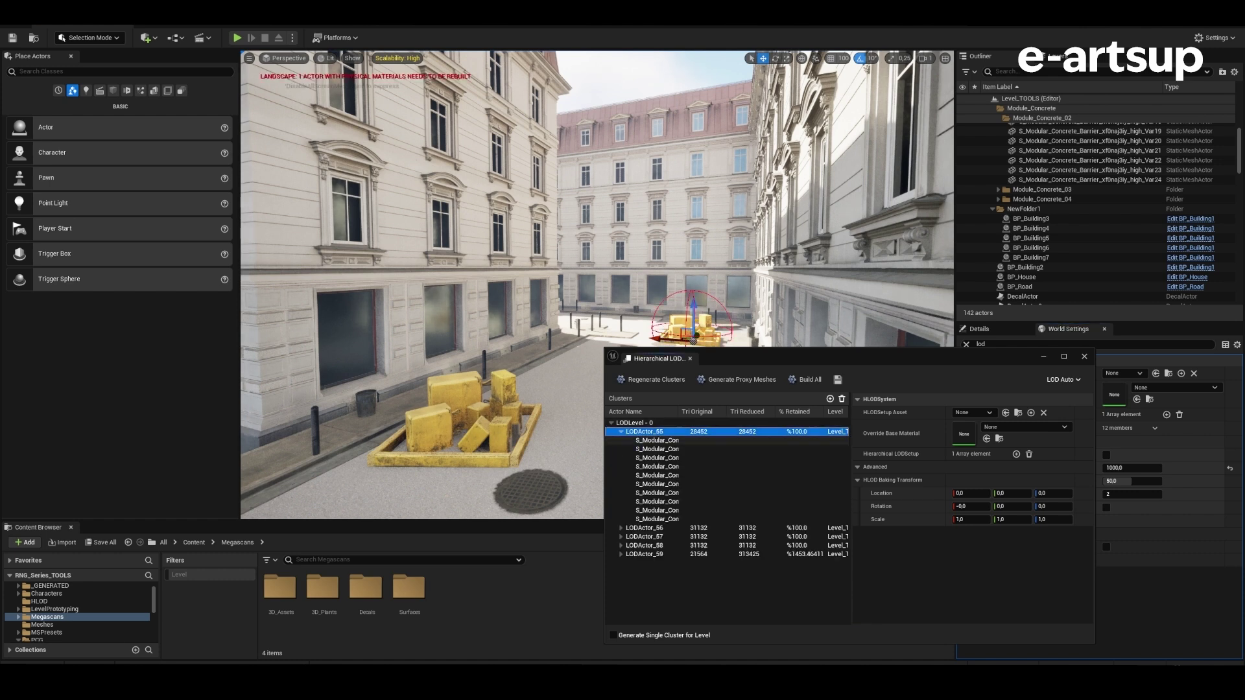
right_click(659, 439)
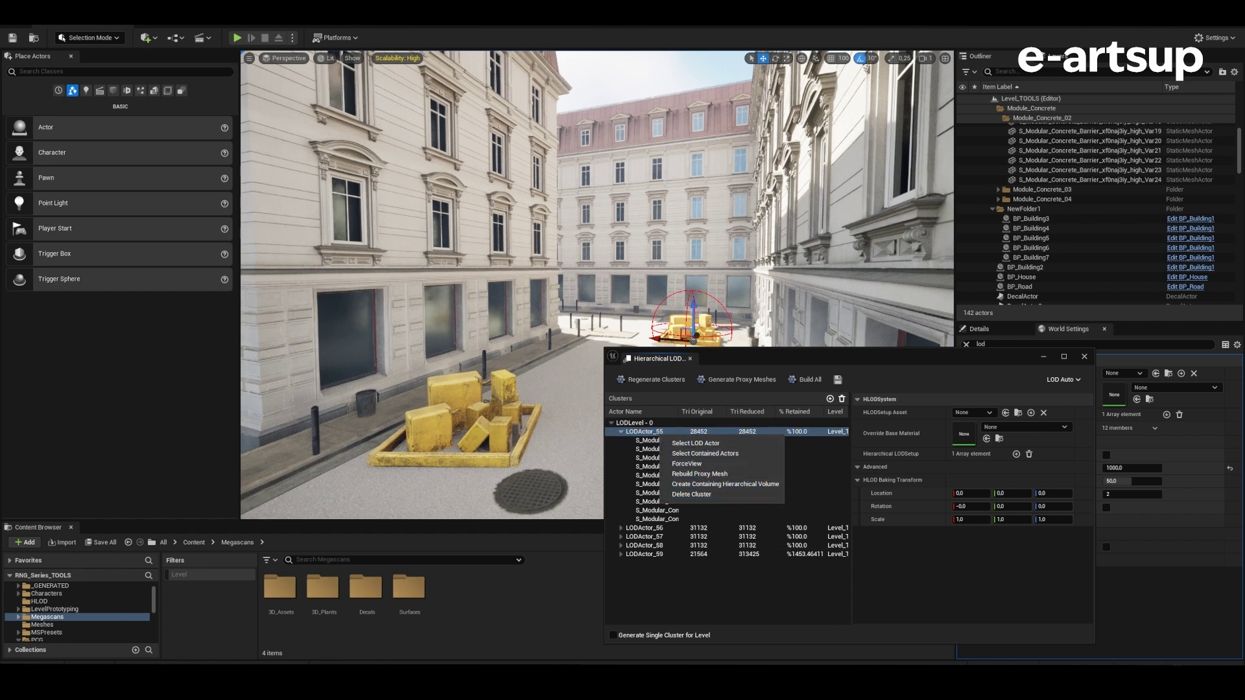
key(Escape)
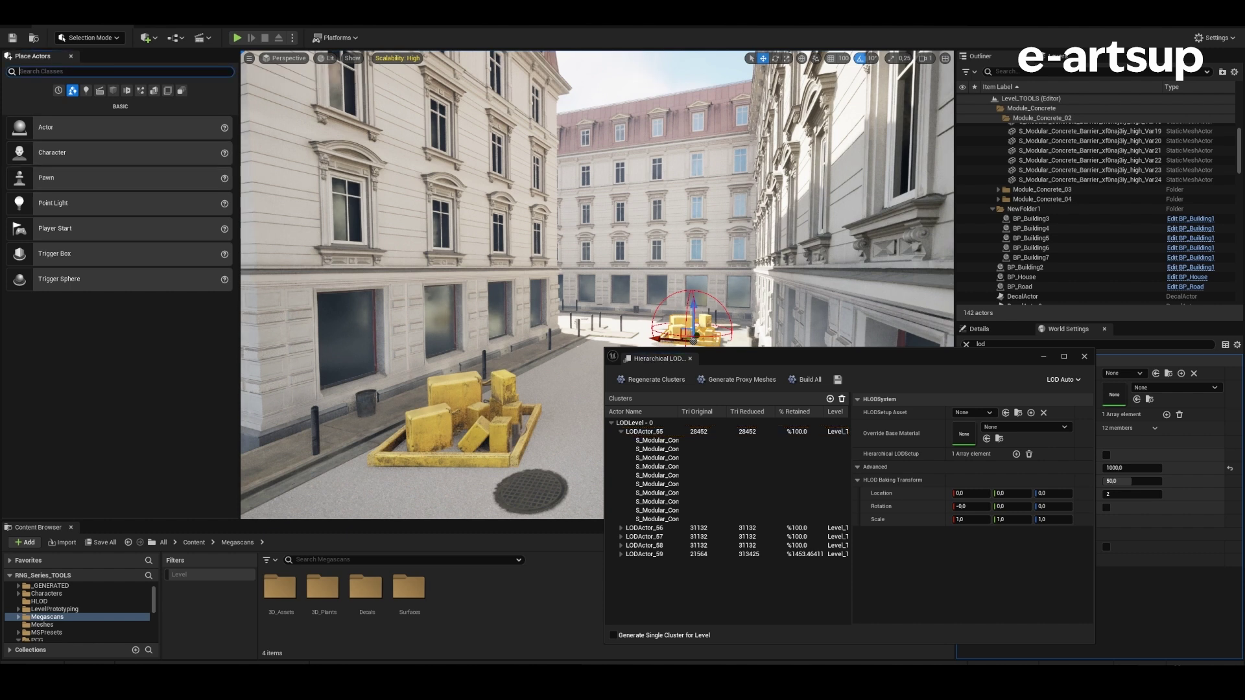
Step: Place a new Hierarchical LOD Volume, delete the old one, and move the new one toward the crates
text(lod)
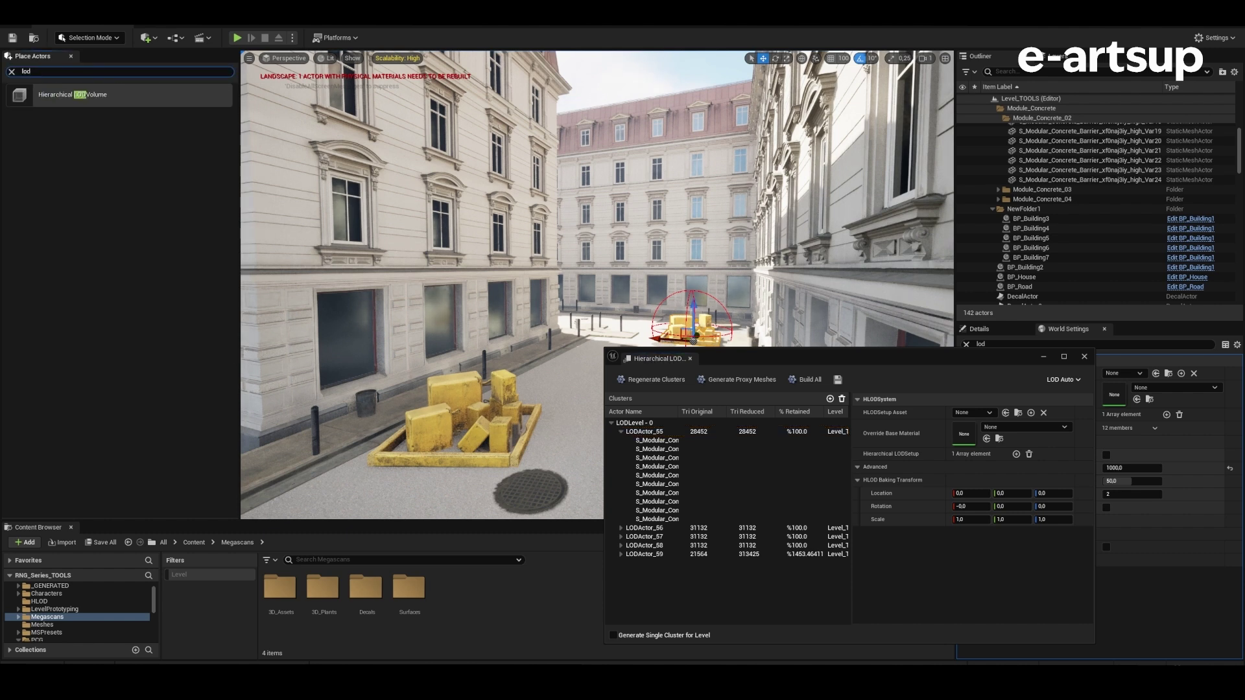
drag(71, 94, 259, 208)
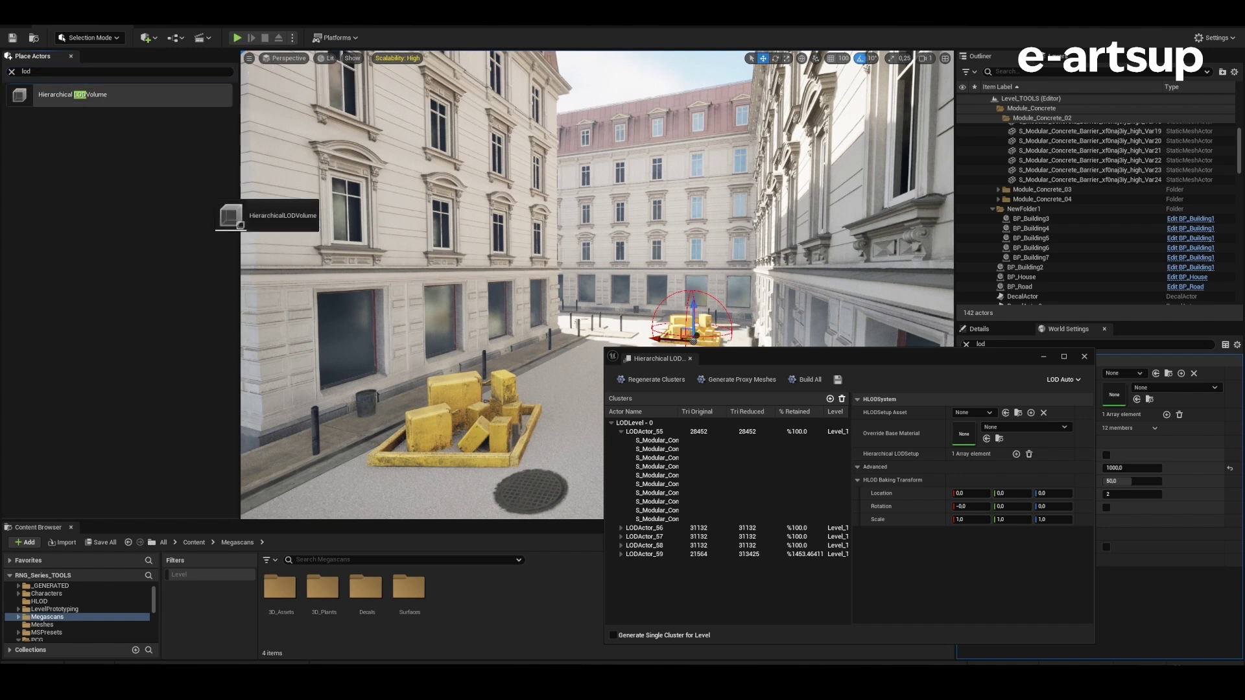
drag(691, 317, 691, 317)
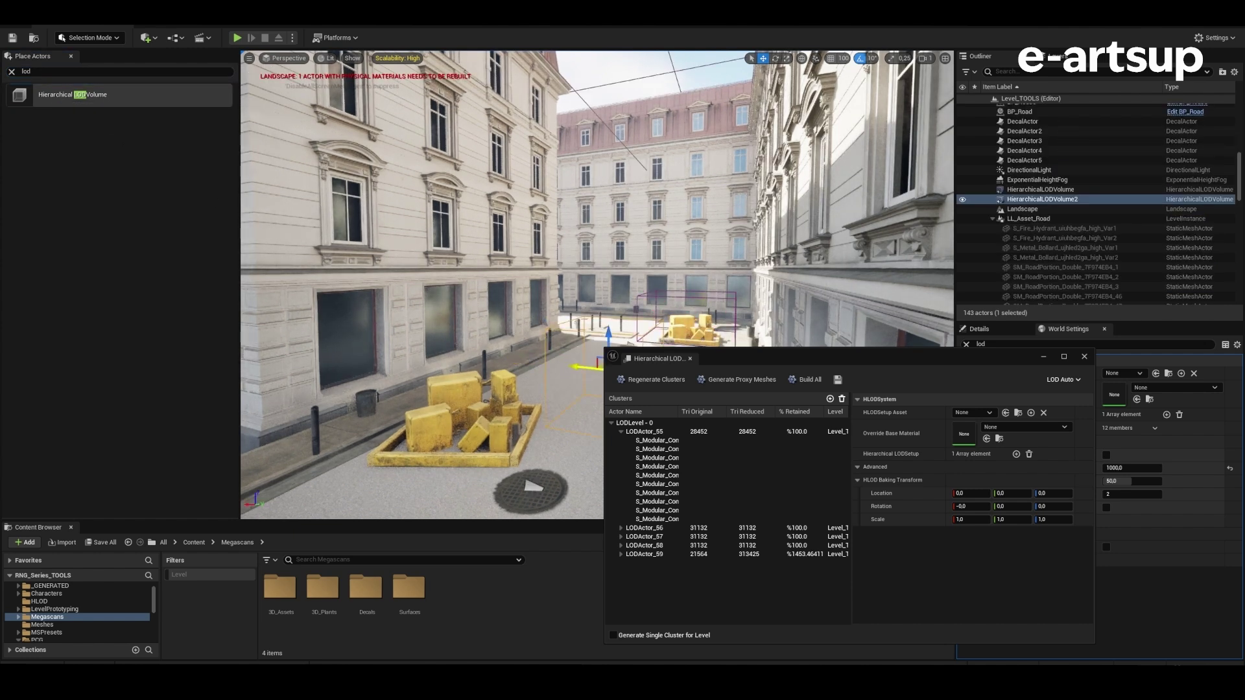
drag(714, 358, 783, 415)
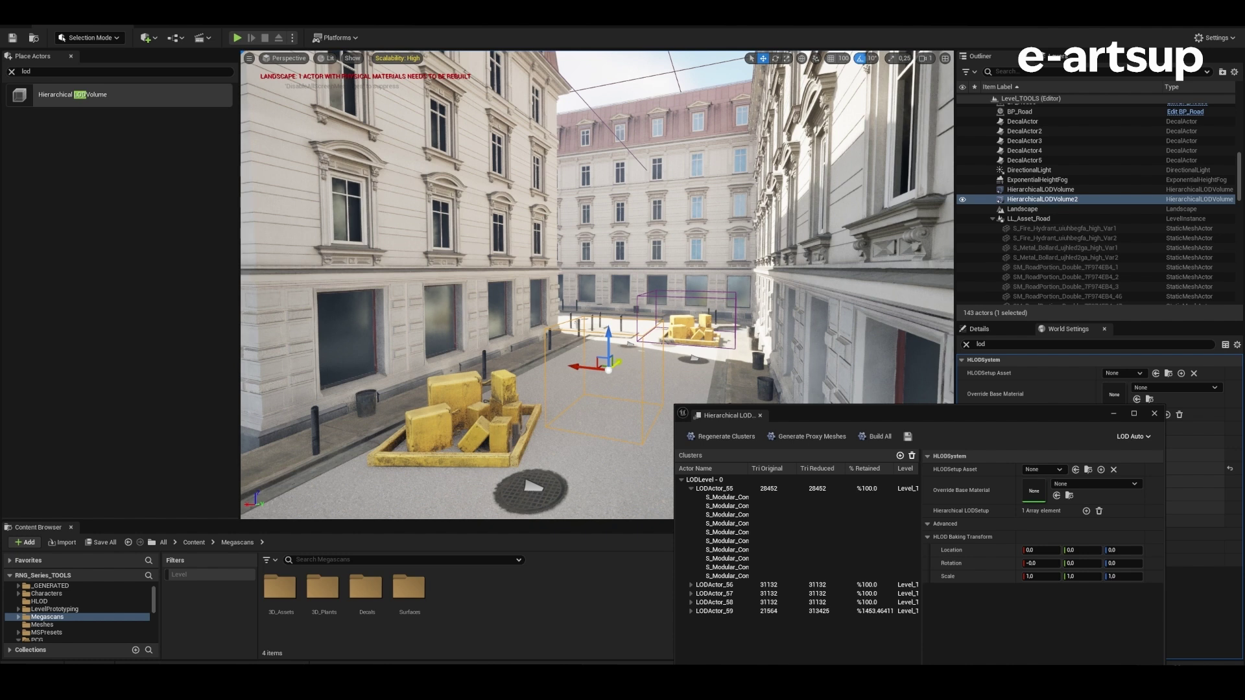
click(1041, 190)
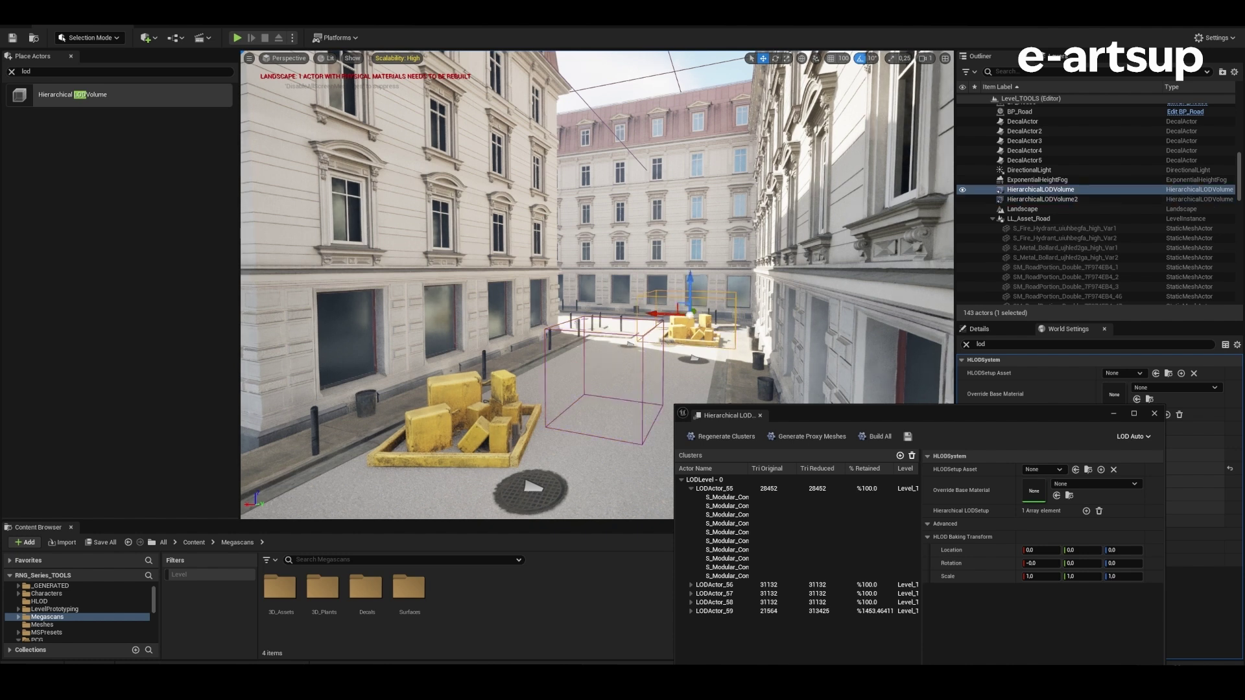
key(Delete)
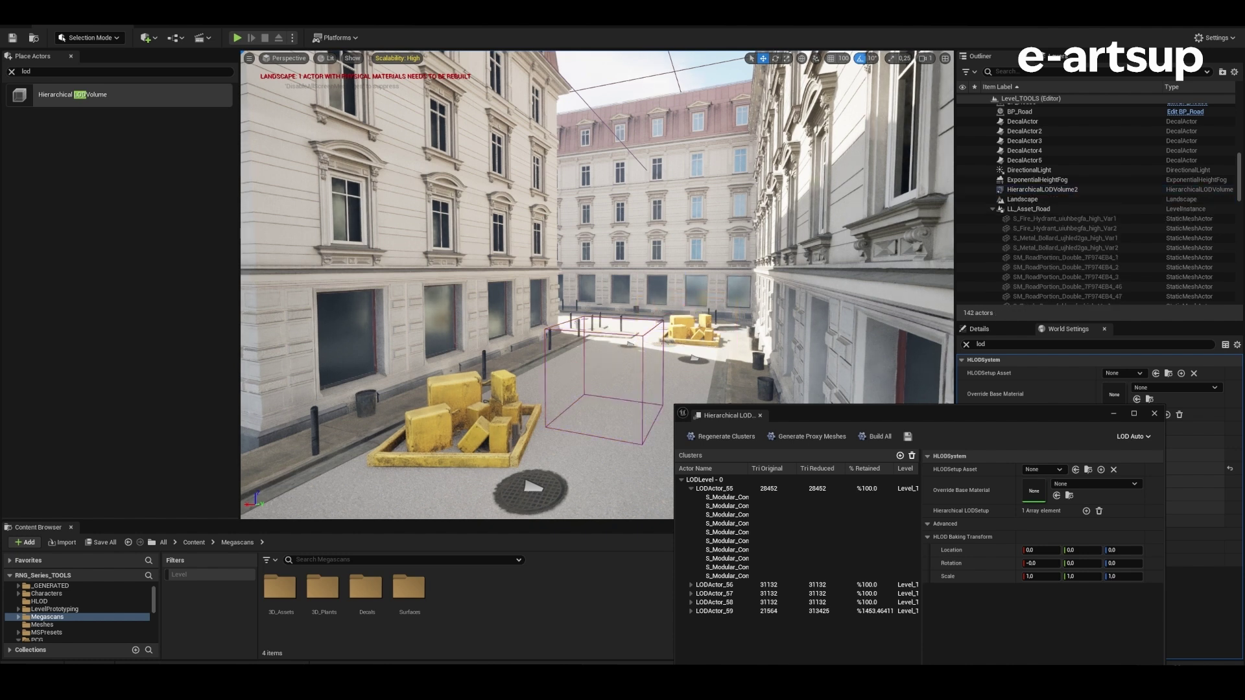
click(1040, 189)
mouse_move(704, 272)
mouse_down()
mouse_move(652, 312)
mouse_move(666, 313)
mouse_up()
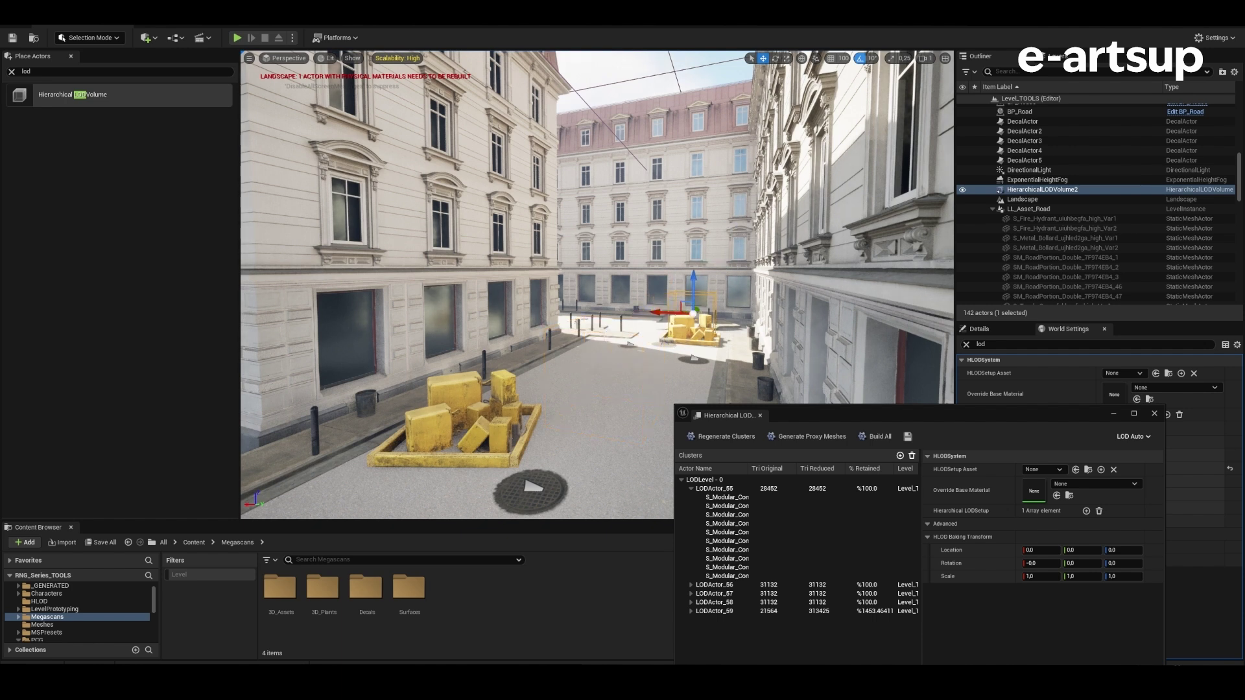
Step: Set the new volume's Brush X and Y extents to 400
drag(810, 415, 179, 417)
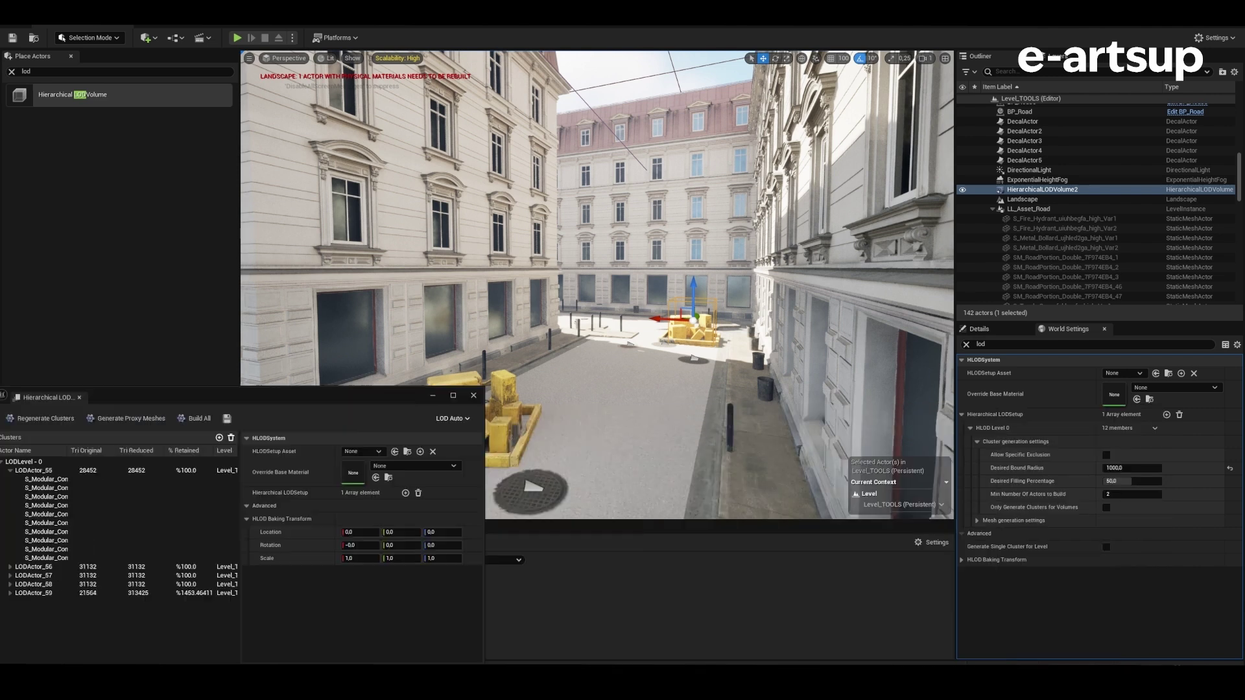
click(979, 329)
click(1151, 545)
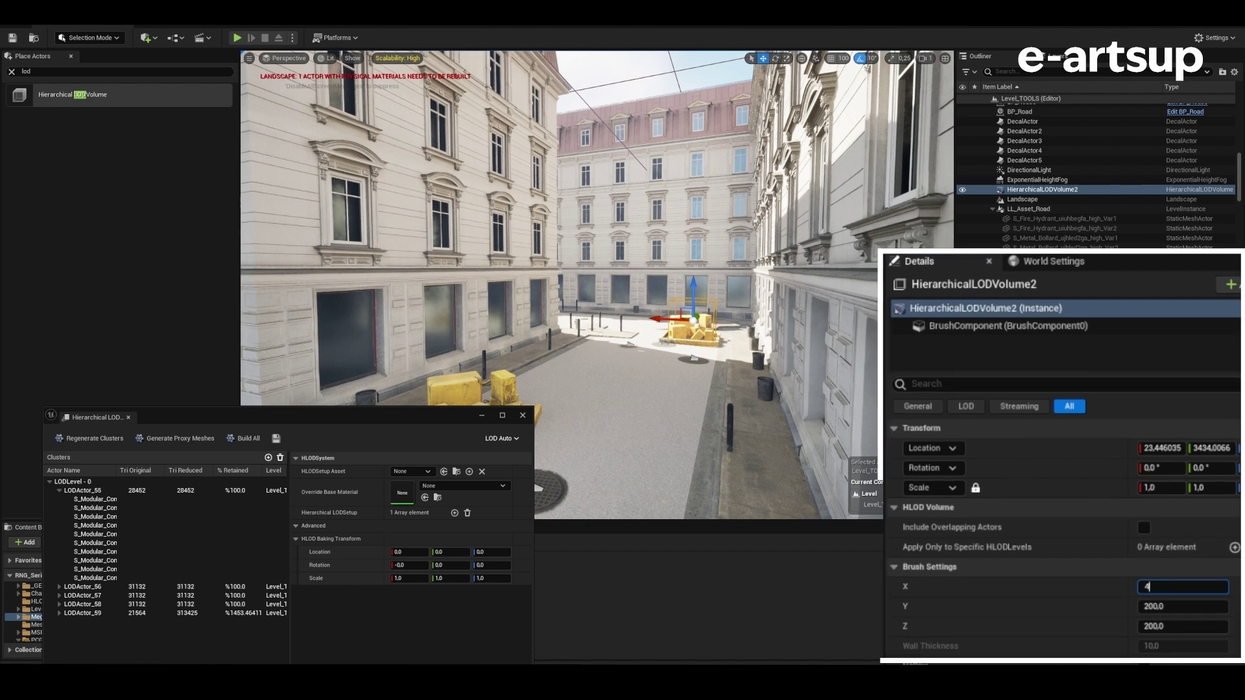
text(400)
key(Tab)
text(400)
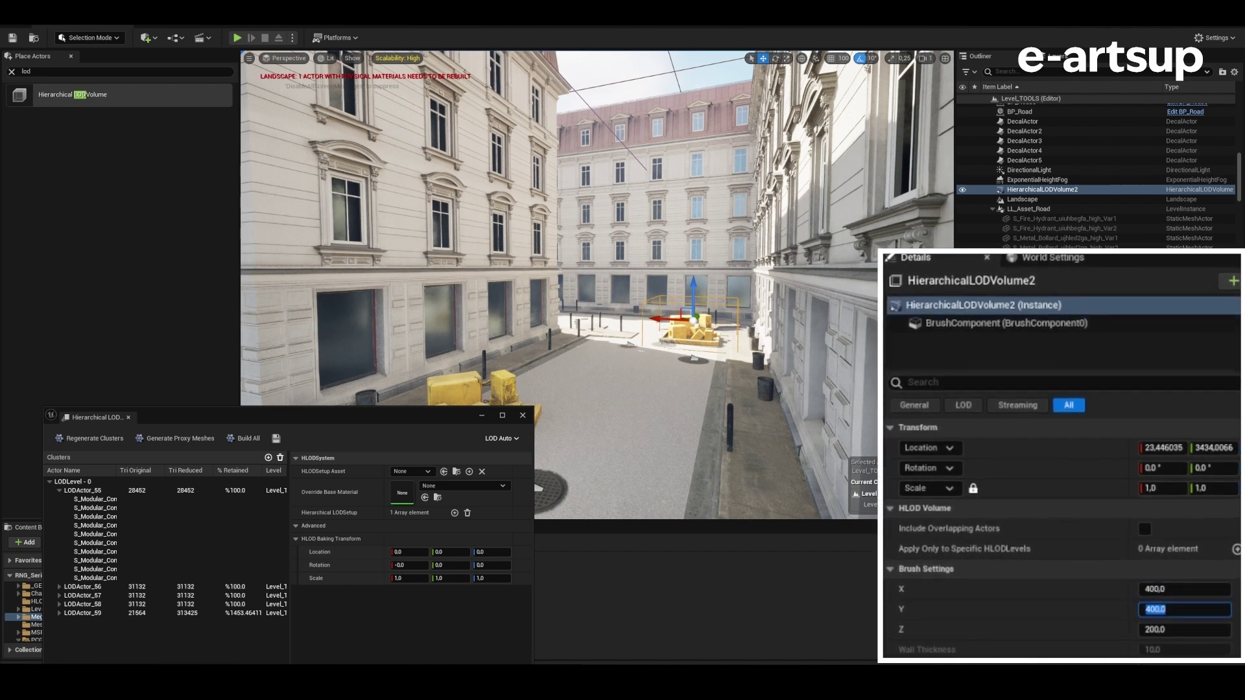
Step: Regenerate the HLOD clusters and build their proxy meshes
drag(97, 417, 206, 347)
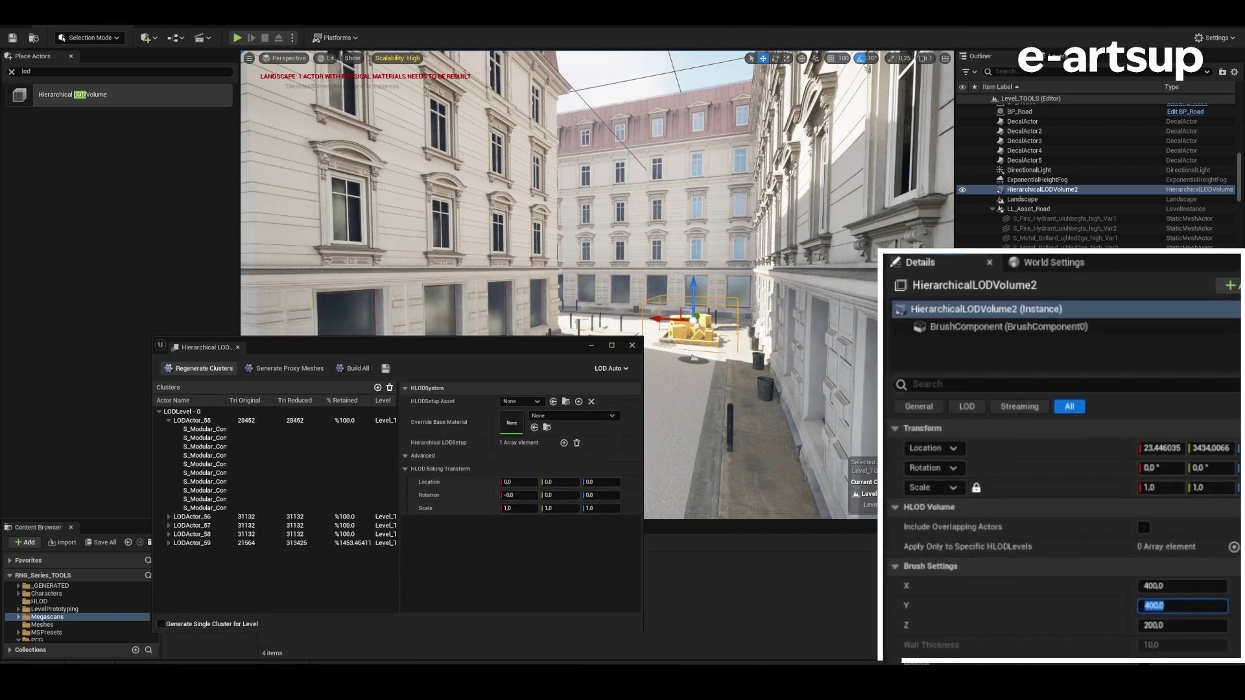
click(199, 369)
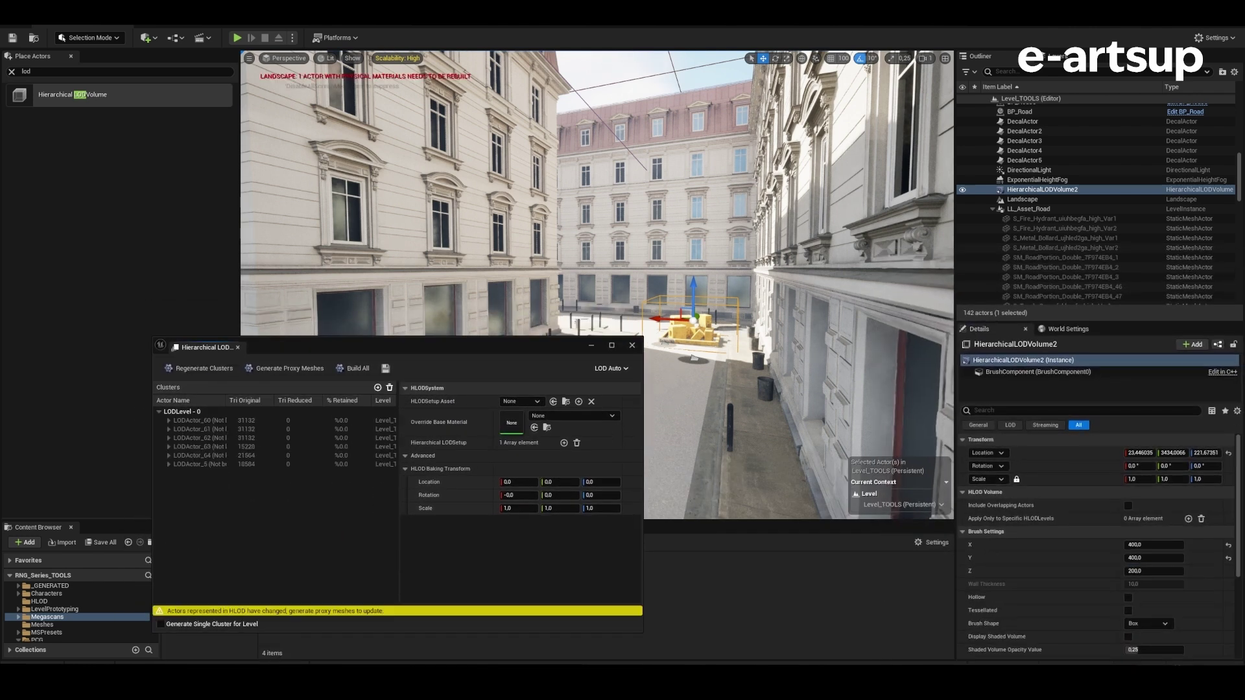
click(290, 369)
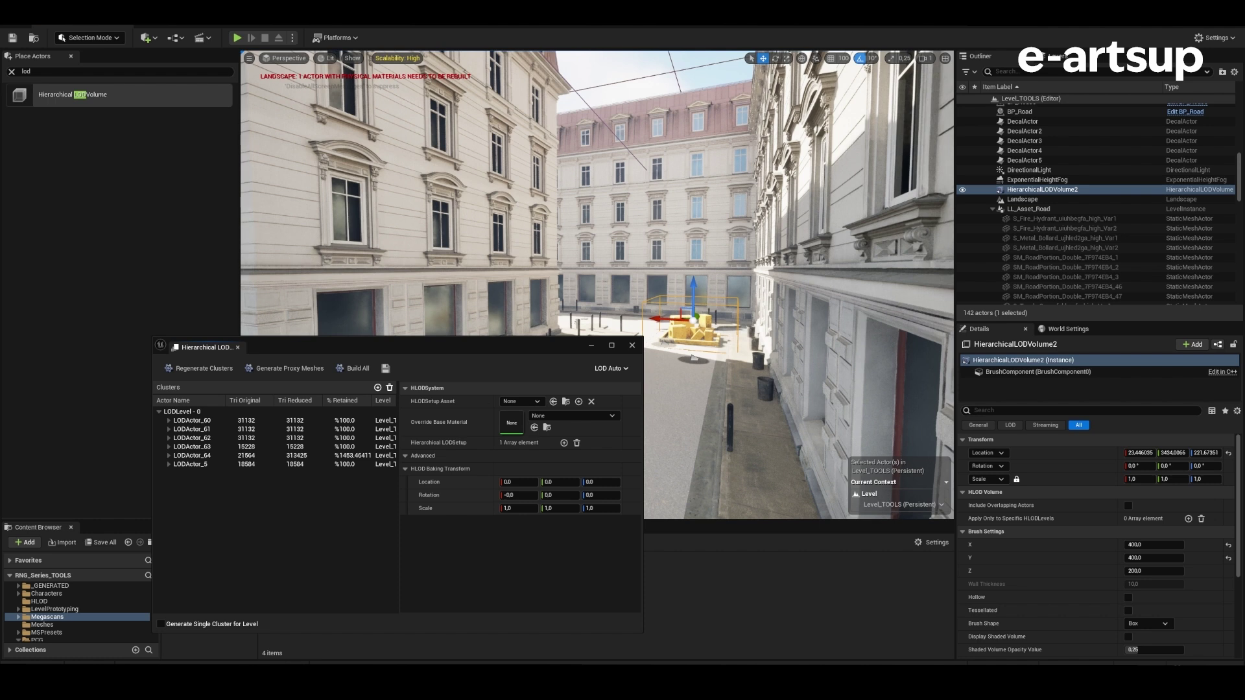
Step: Step through the LODActor_5, LODActor_63, LODActor_60 and LODActor_61 clusters in the HLOD outliner
click(629, 400)
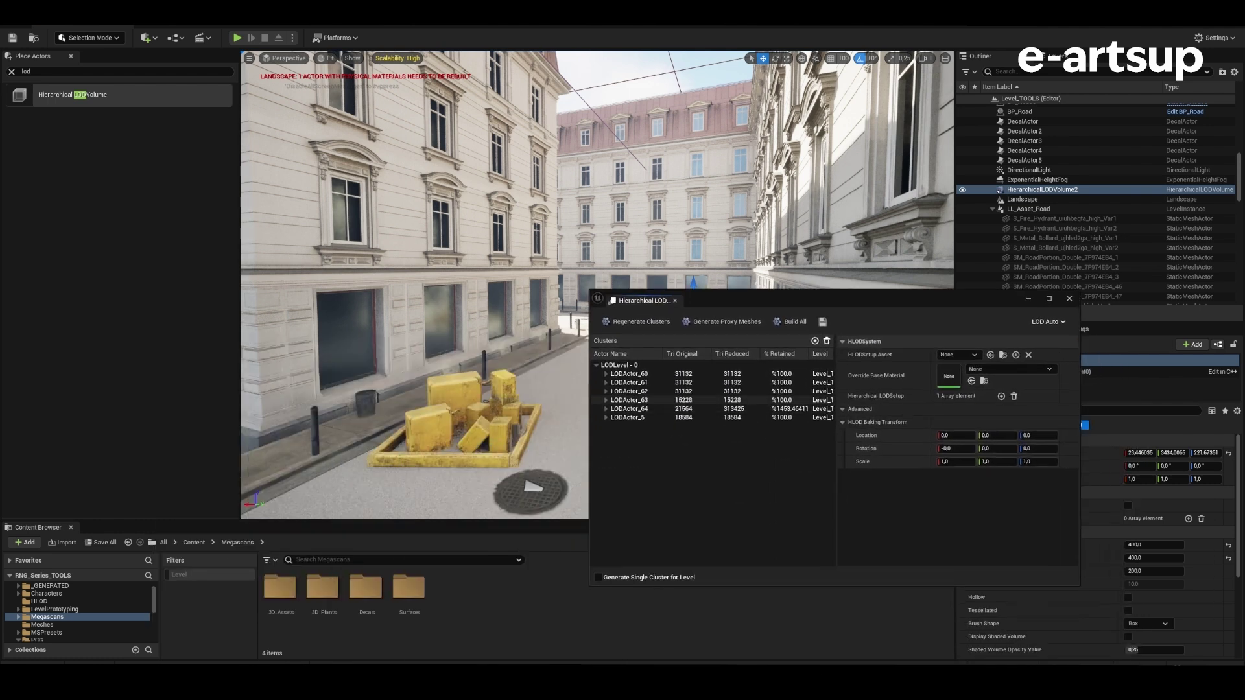
key(Down)
key(Down)
key(Up)
key(Up)
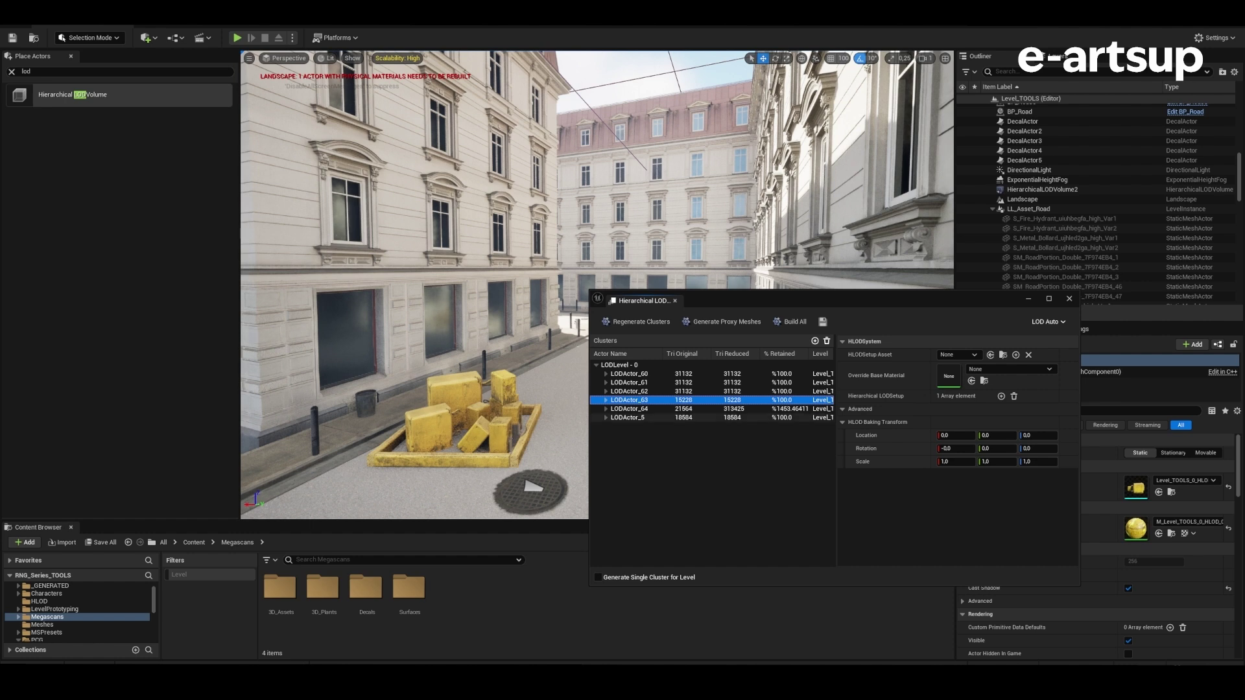
key(Down)
key(Down)
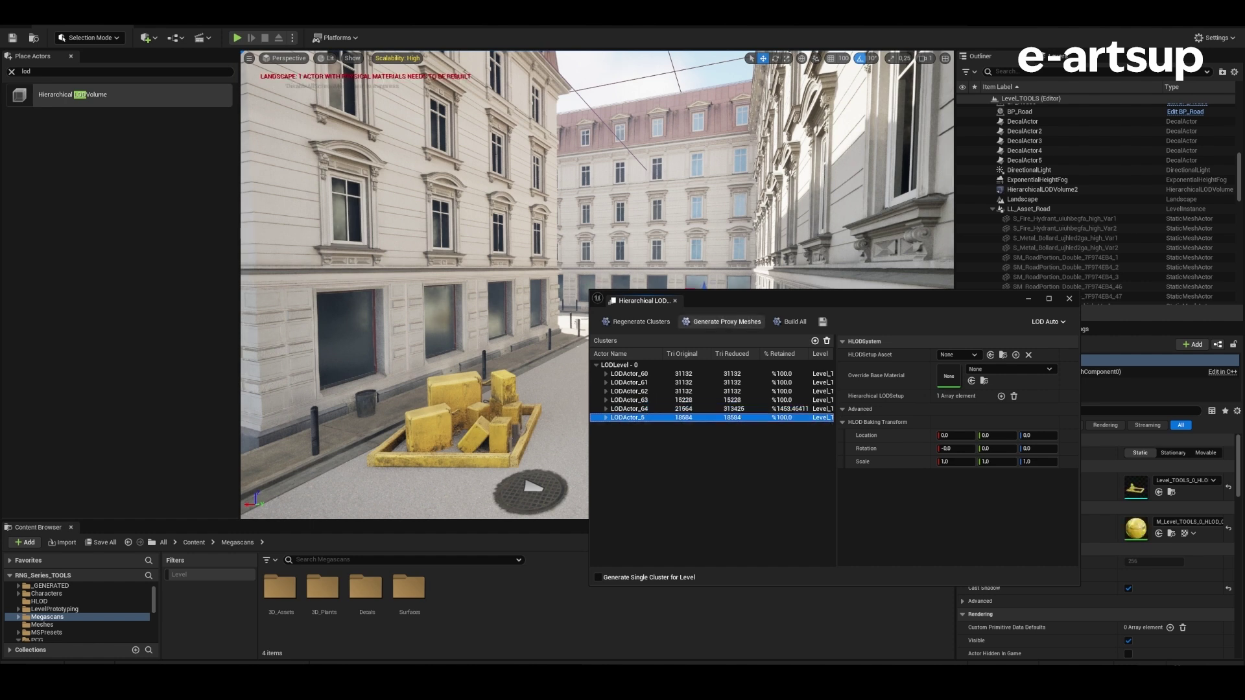
drag(719, 300, 855, 364)
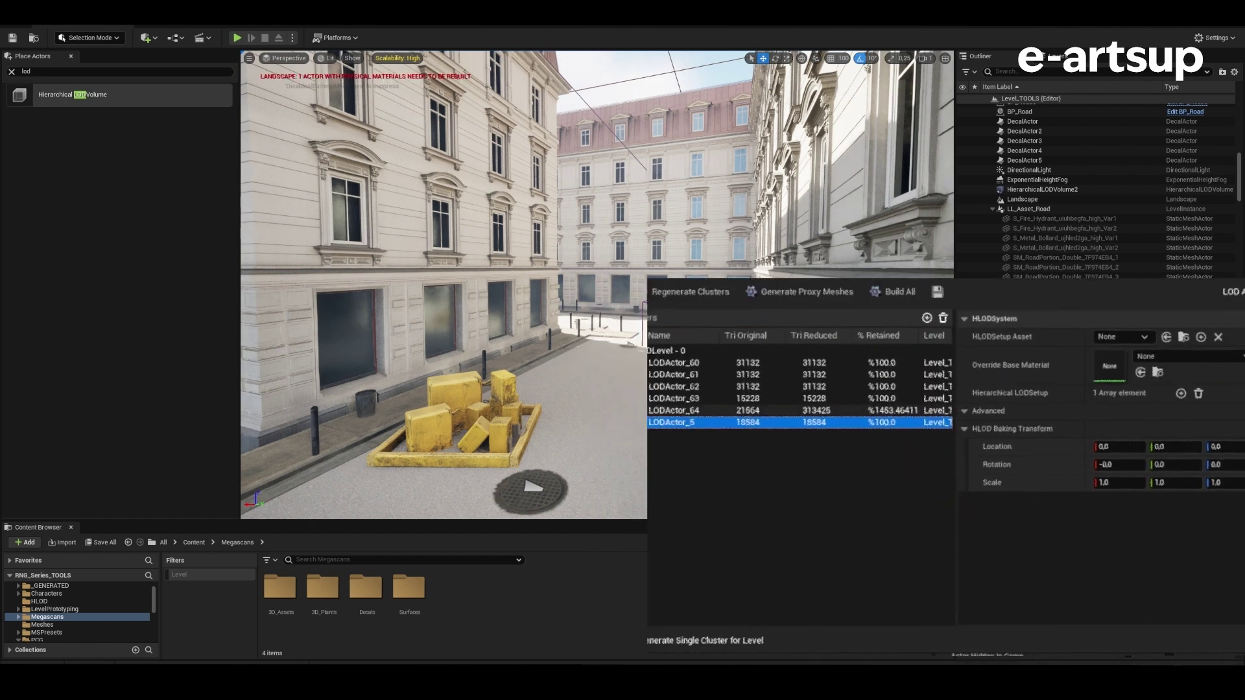
click(765, 439)
key(Down)
Step: Create a containing Hierarchical LOD volume around the LODActor_62 cluster
click(682, 393)
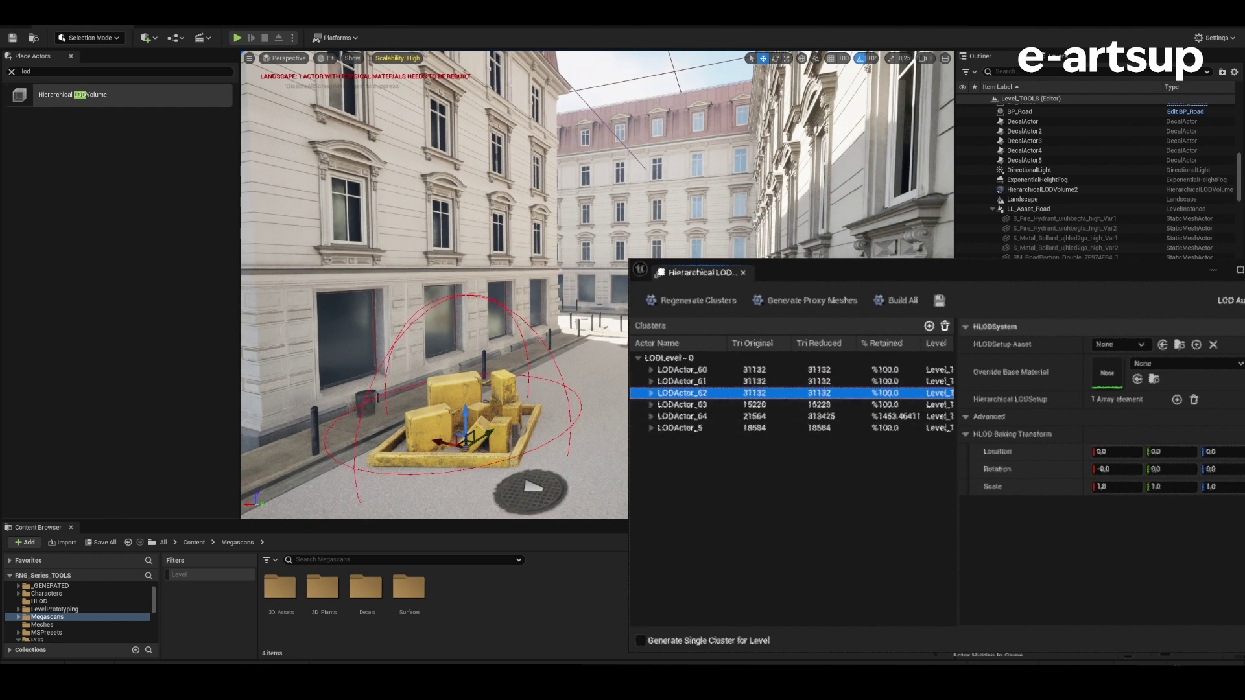
right_click(681, 394)
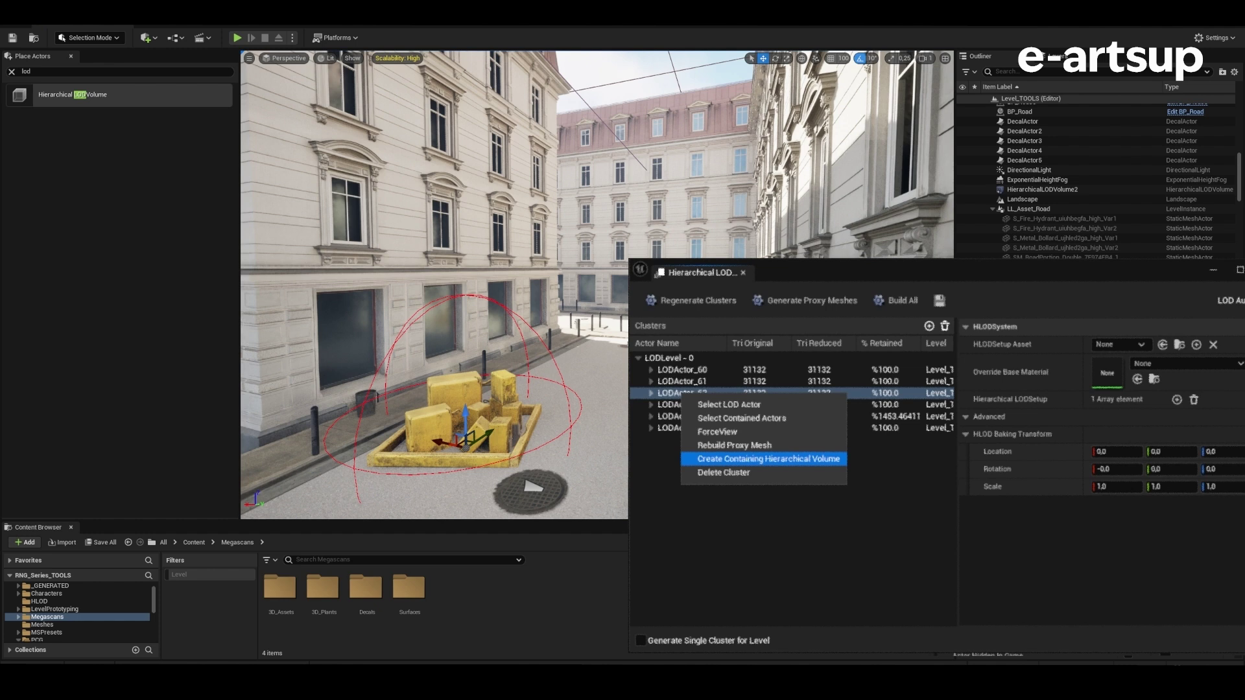
click(768, 458)
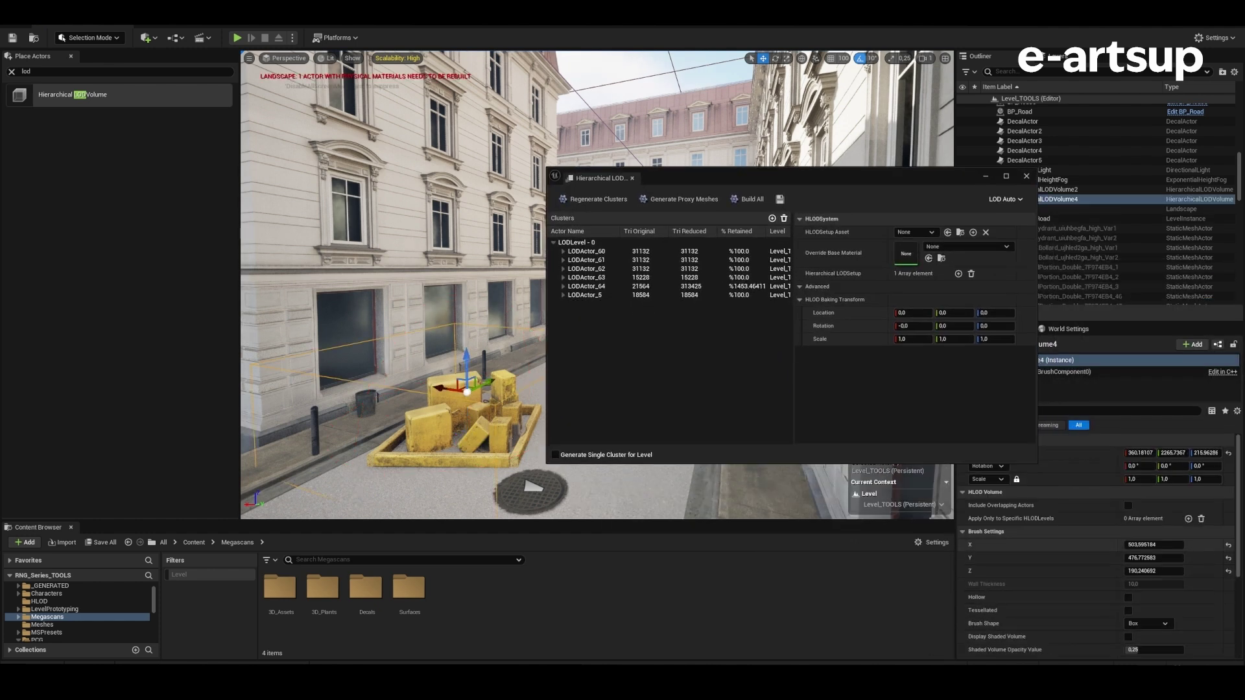
mouse_move(713, 178)
mouse_down()
mouse_move(768, 222)
mouse_move(777, 207)
mouse_up()
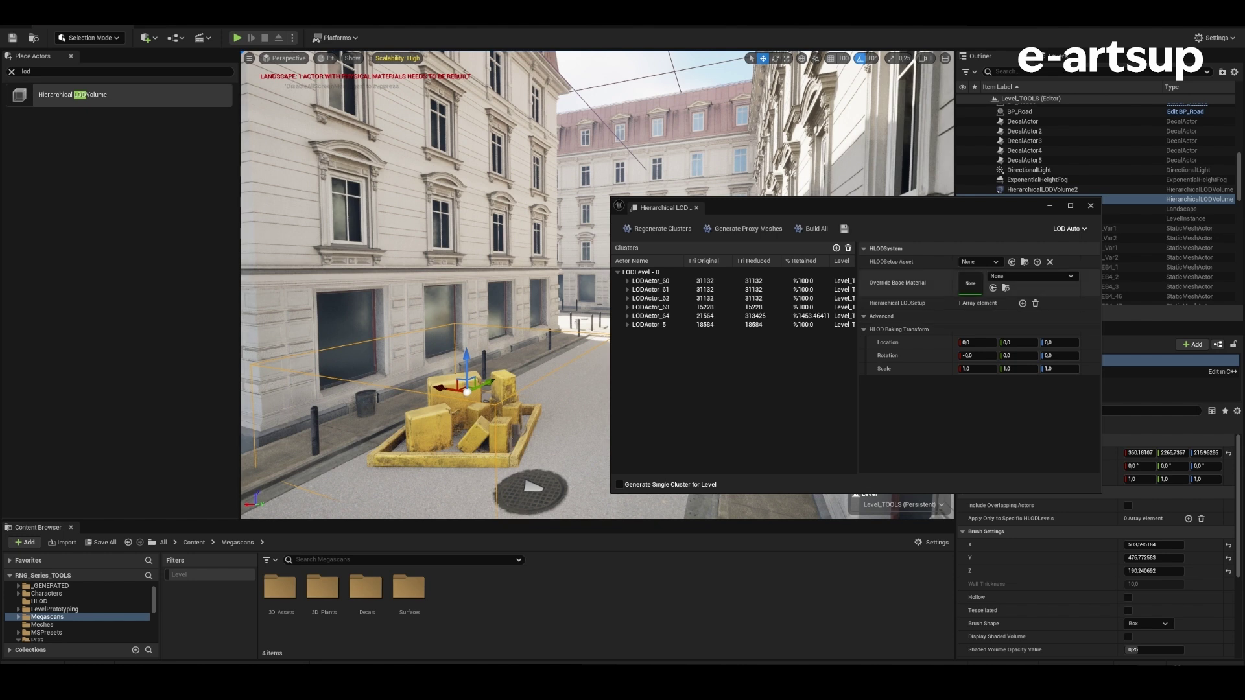
drag(746, 207, 199, 84)
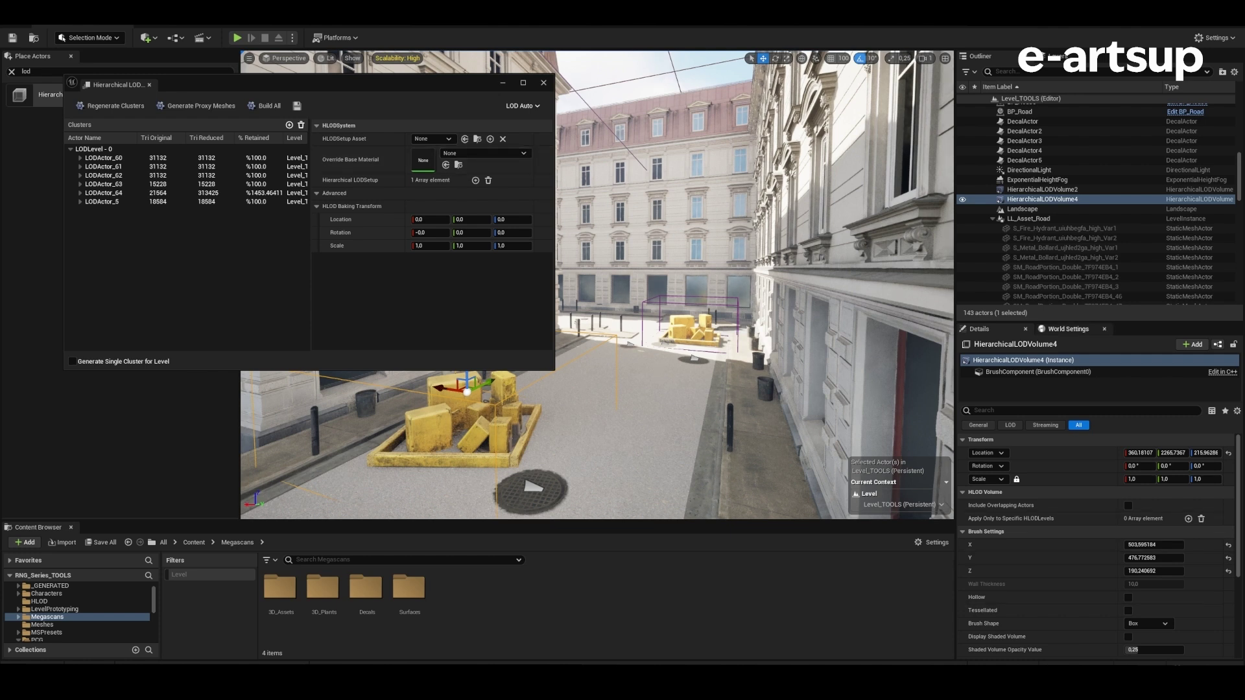
Step: Enable Only Generate Clusters for Volumes, regenerate clusters, then turn it back off
click(1066, 329)
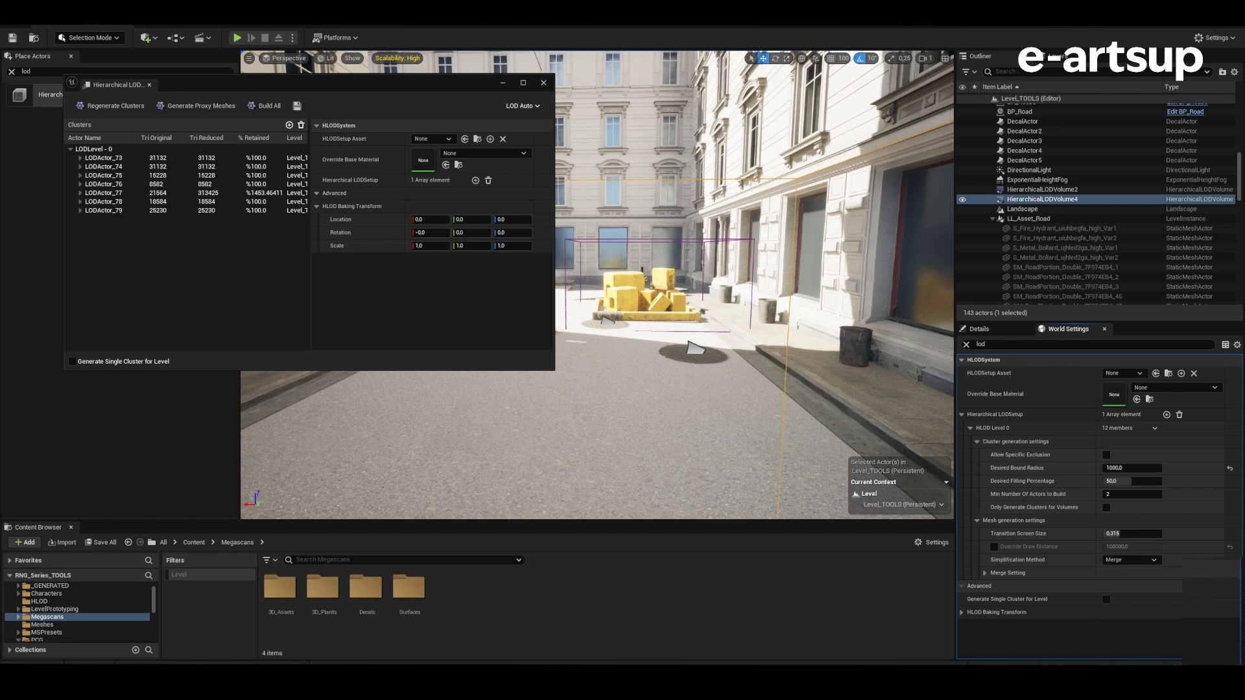
click(1107, 507)
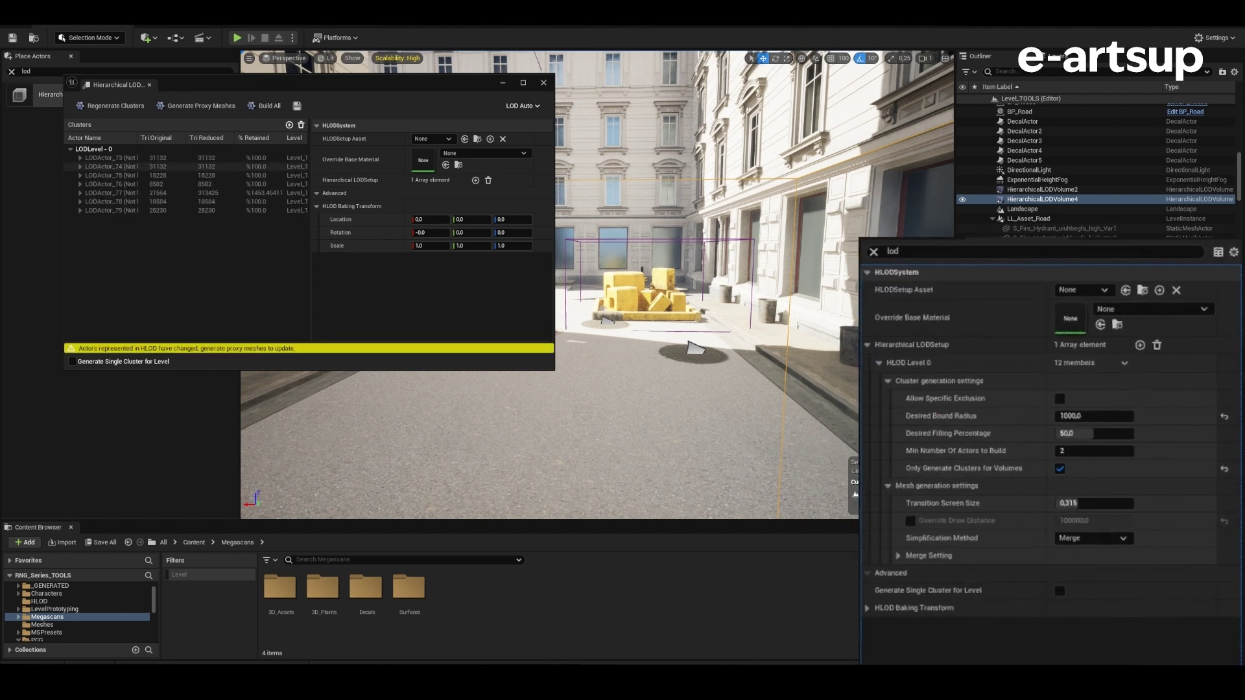
click(109, 106)
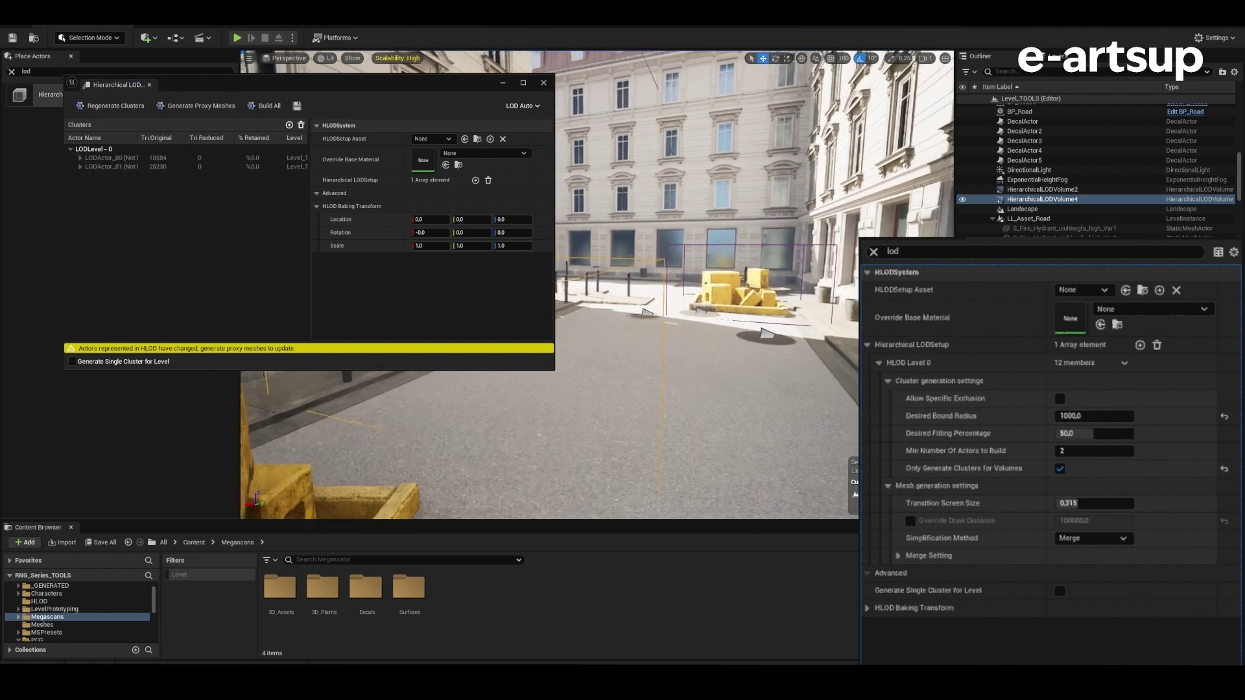
click(1060, 468)
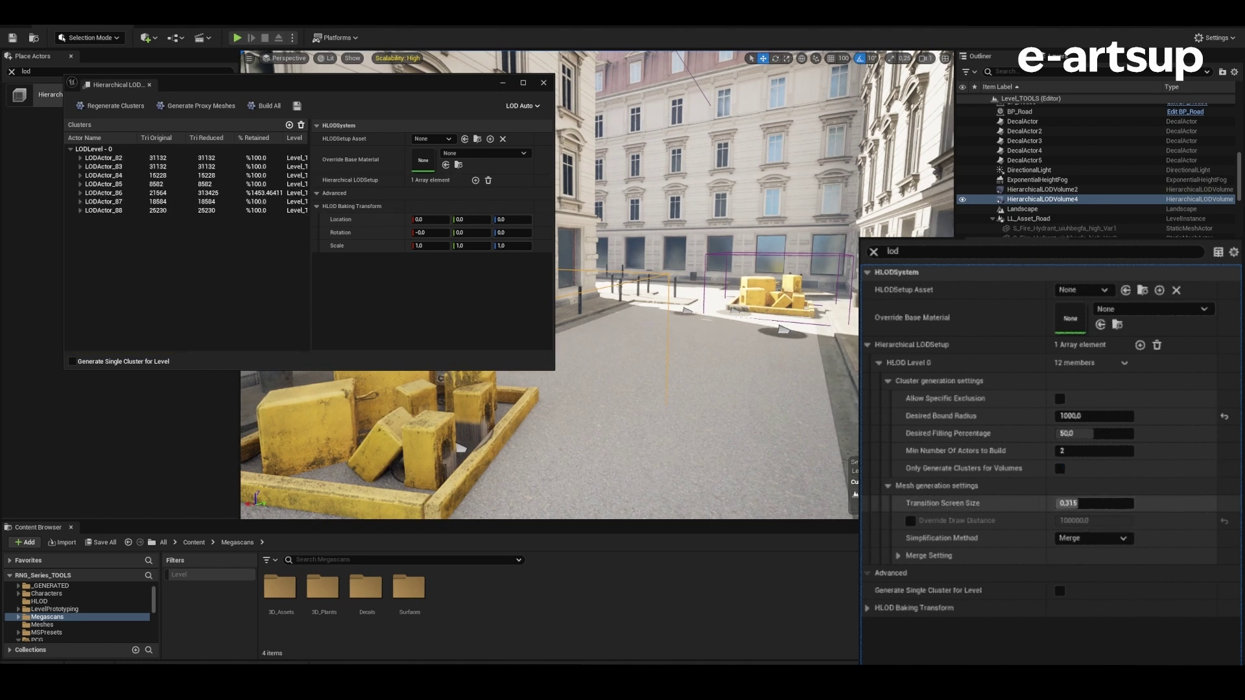
Step: Keep Transition Screen Size at 0.315 and toggle Override Draw Distance on and off
click(1096, 504)
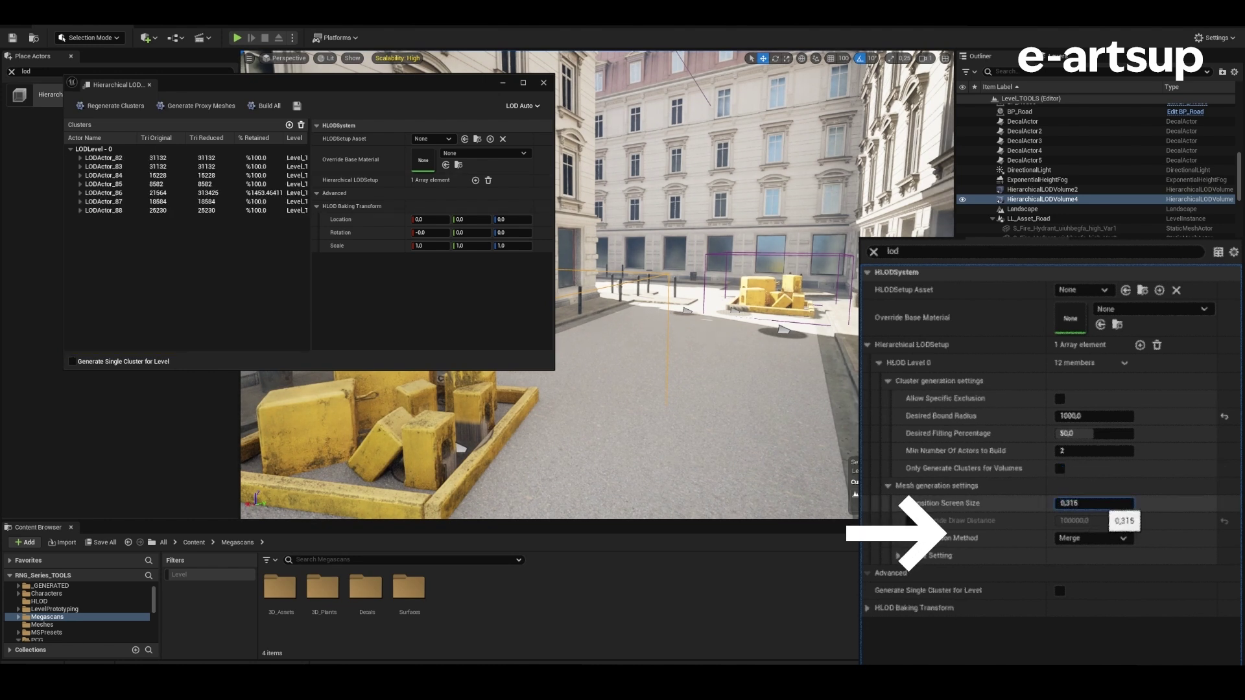
key(Return)
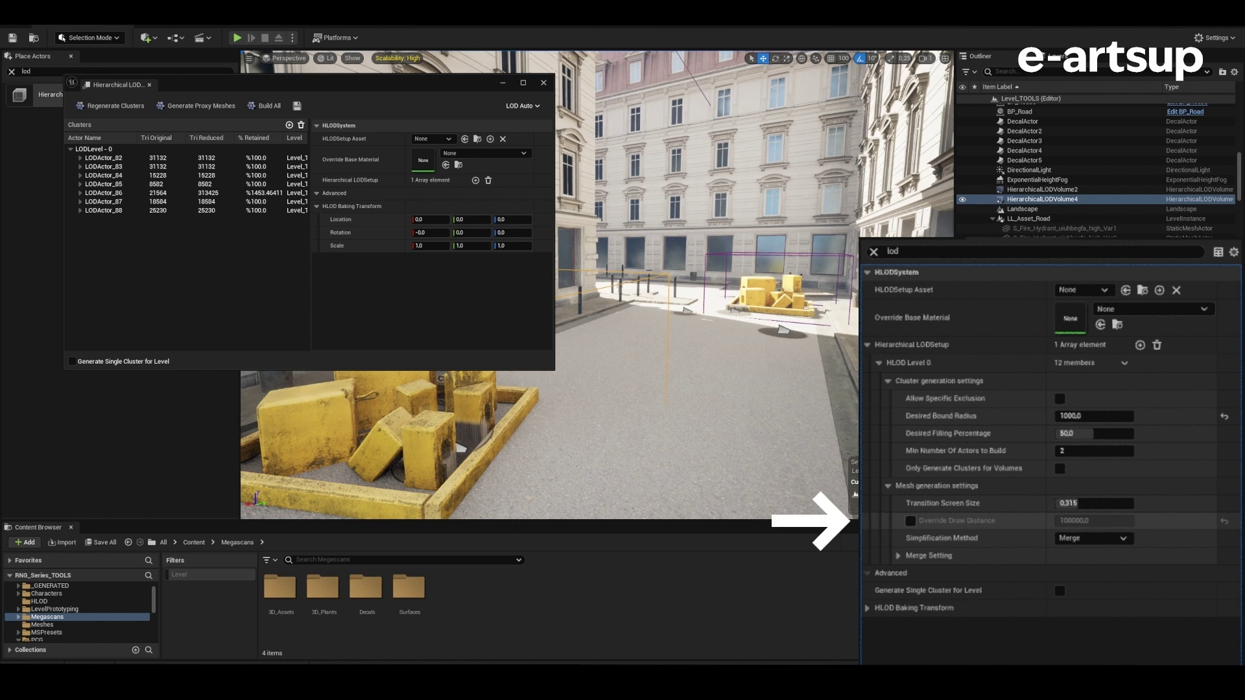
click(910, 520)
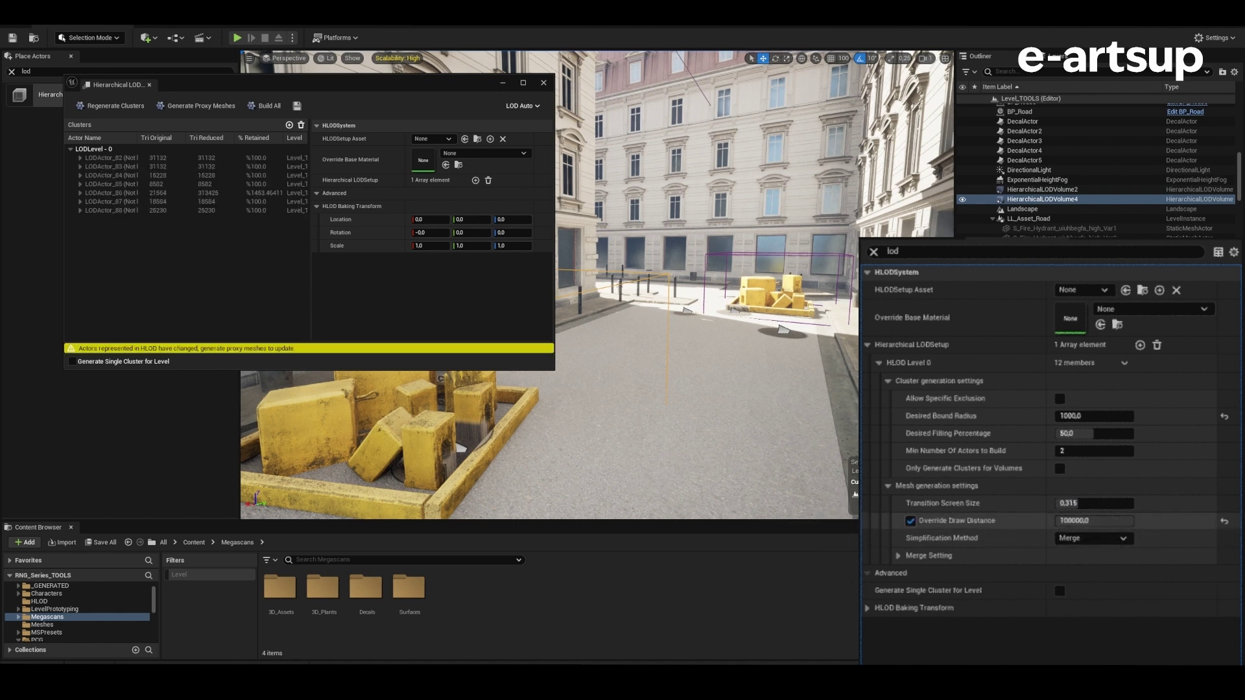
click(911, 520)
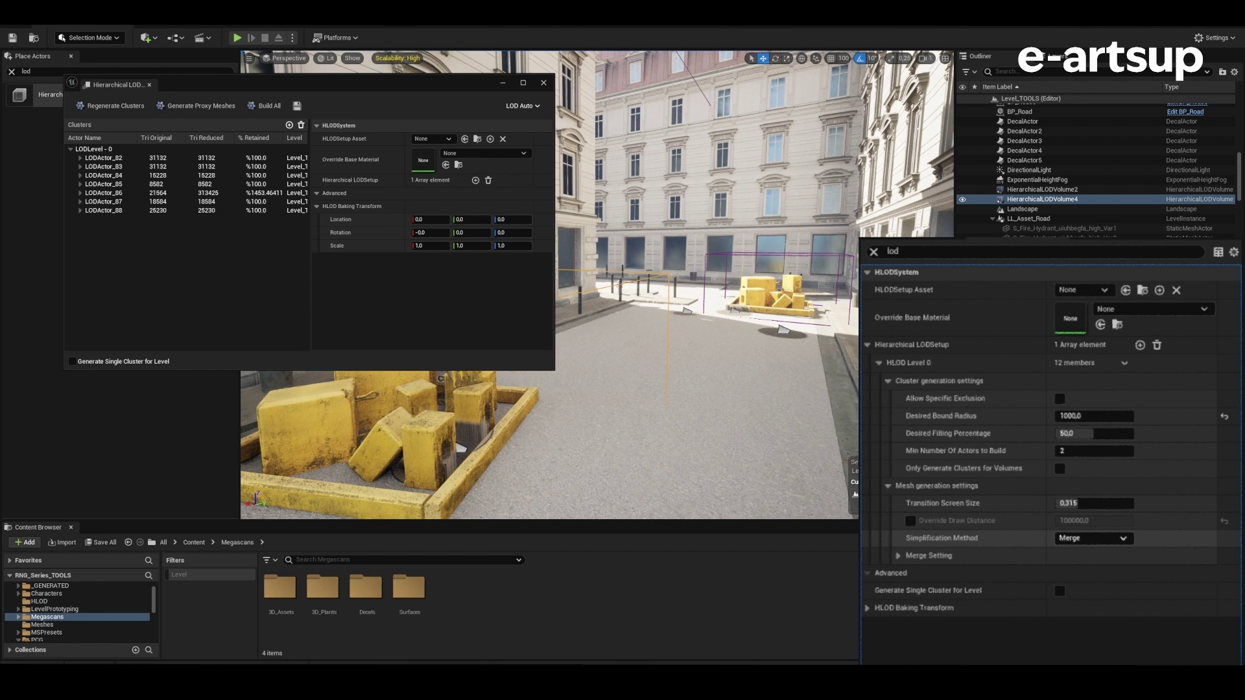
Step: Try the Simplify simplification method for HLOD Level 0, then set it back to Merge
click(1093, 538)
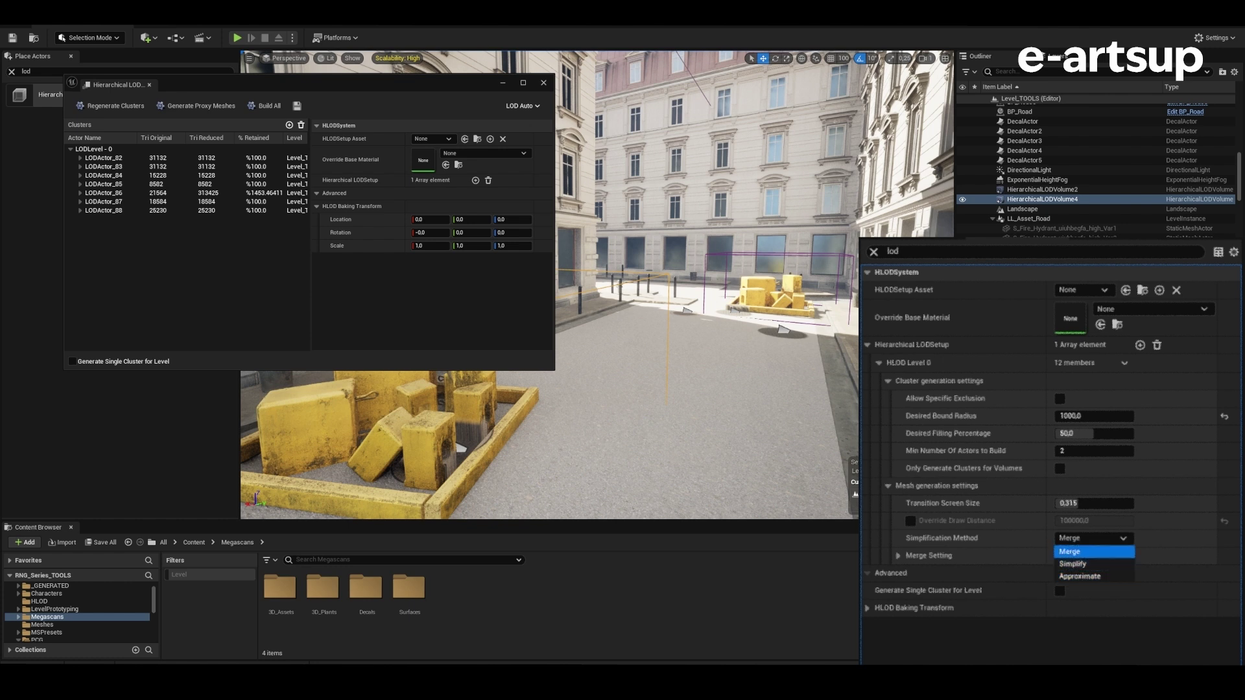
click(1095, 564)
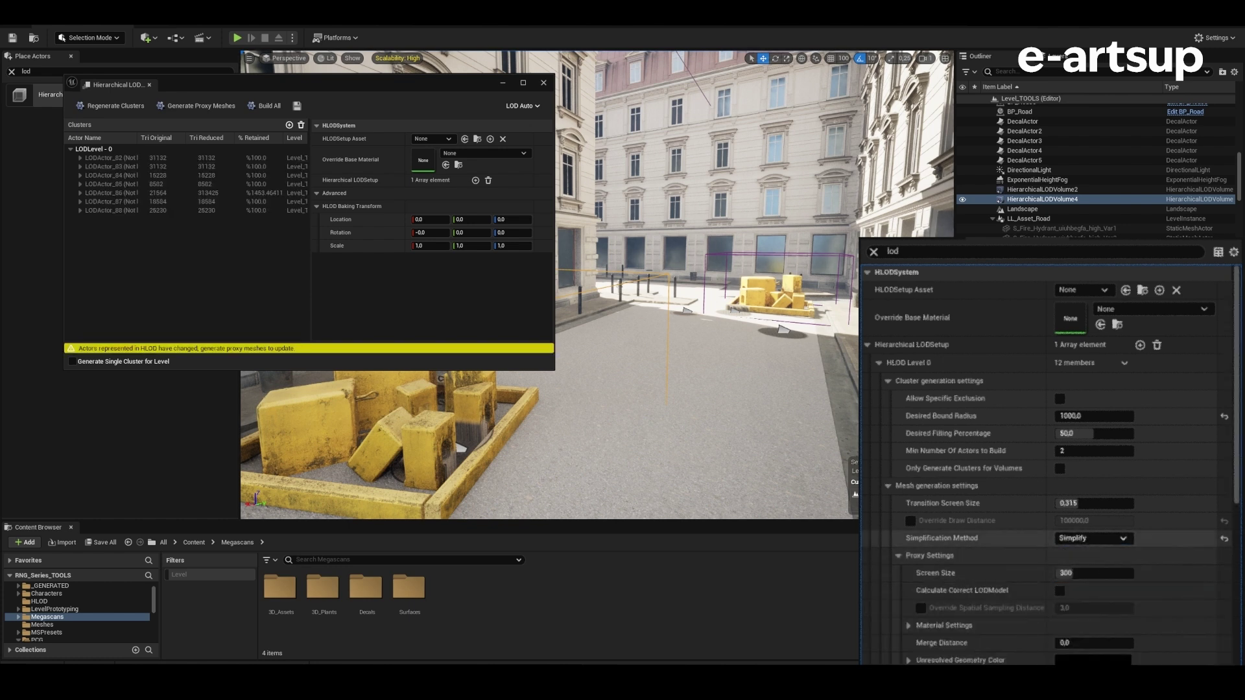
click(1096, 538)
click(1077, 549)
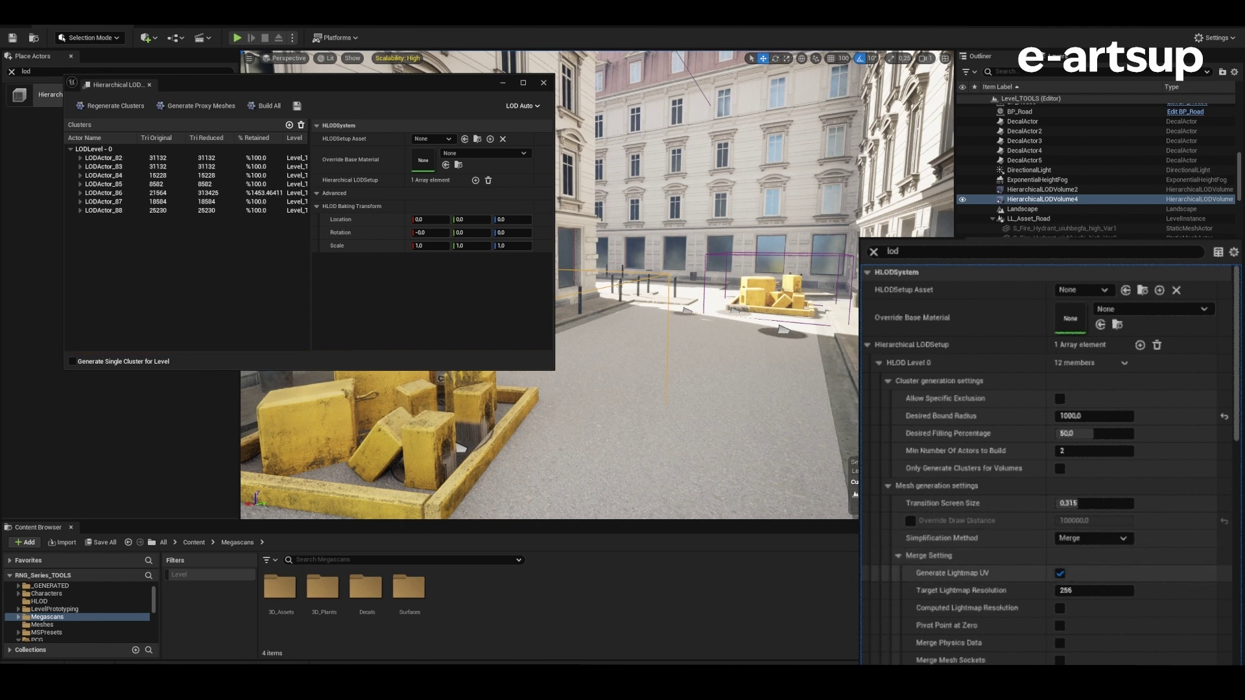
Step: Try the Approximate simplification method, then return it to Merge
click(1103, 538)
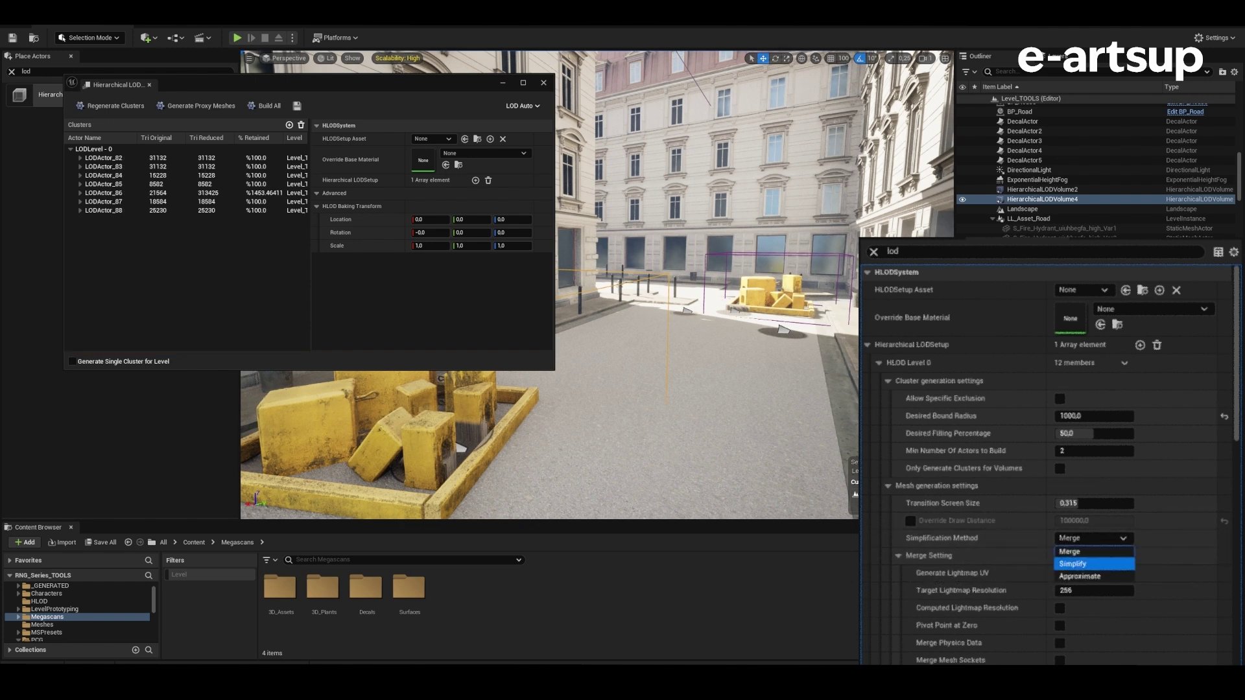
click(1080, 577)
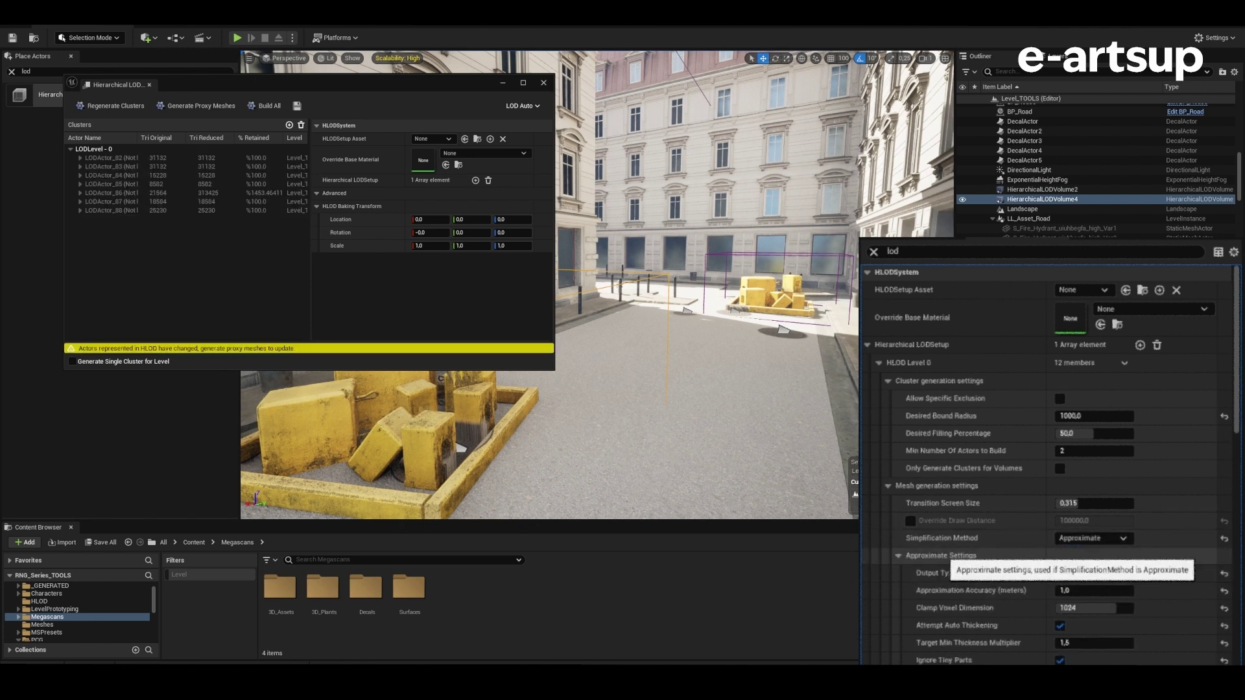
scroll(972, 557, down, 10)
scroll(1050, 466, down, 4)
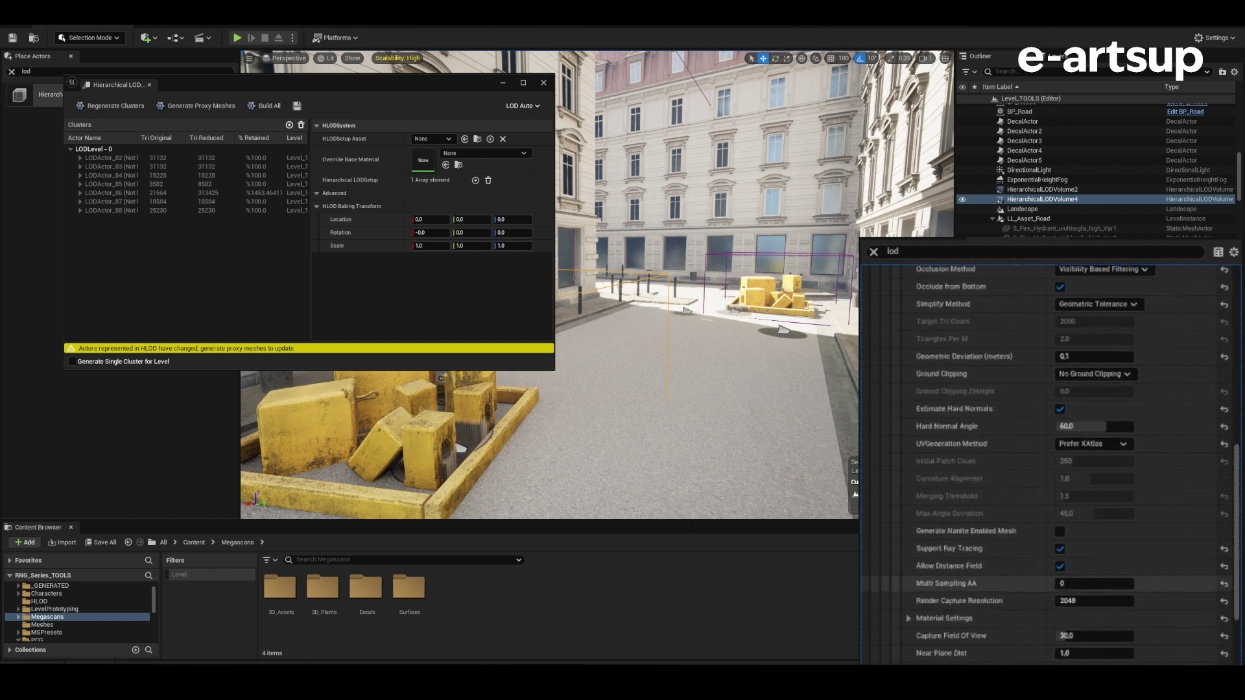
scroll(1051, 463, up, 4)
scroll(1050, 464, up, 4)
scroll(1050, 464, up, 3)
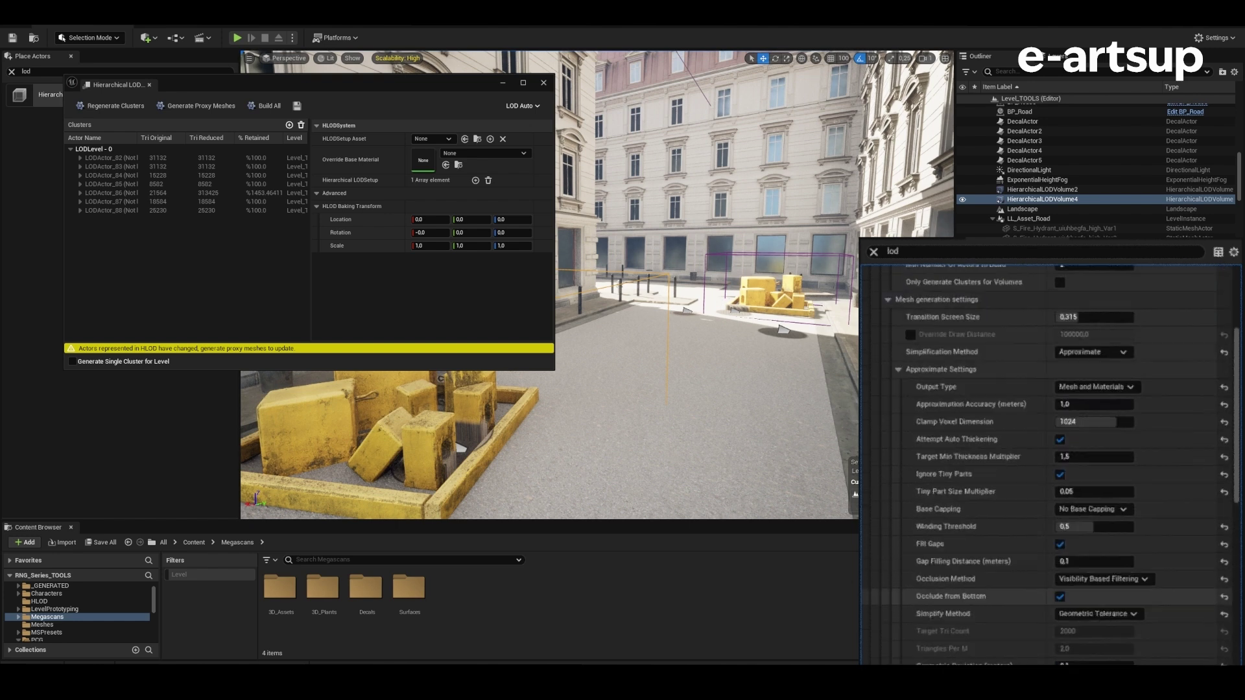
scroll(1050, 464, up, 3)
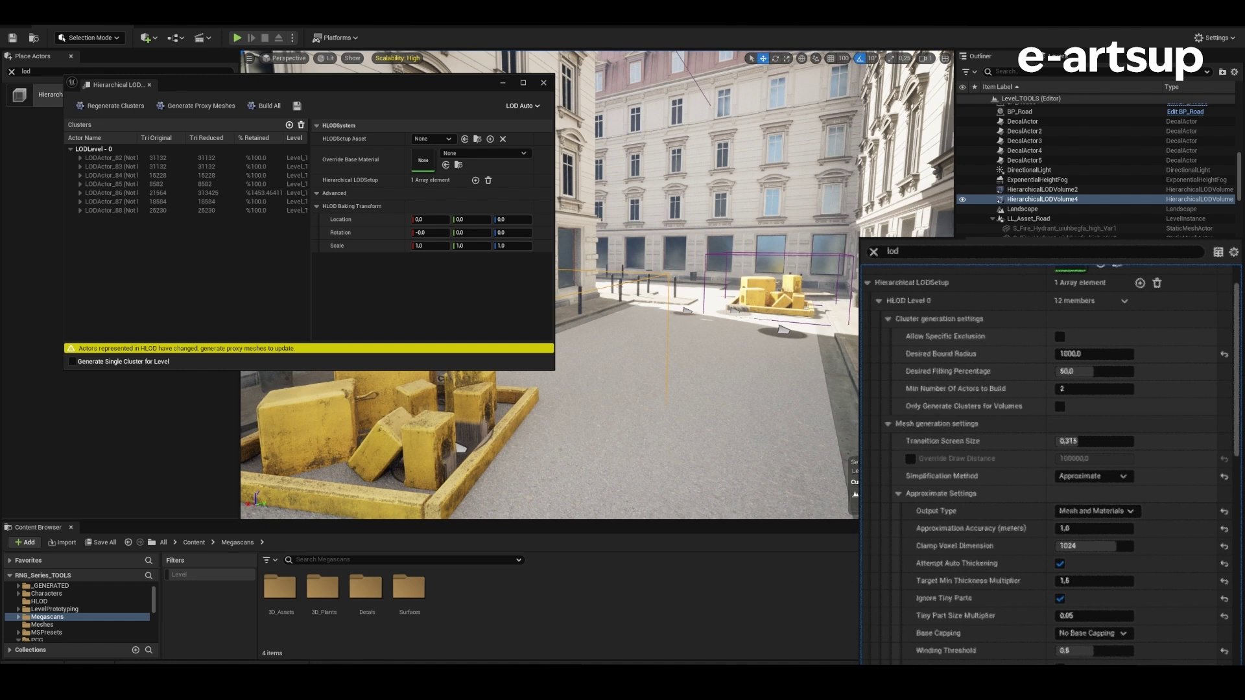
click(1093, 476)
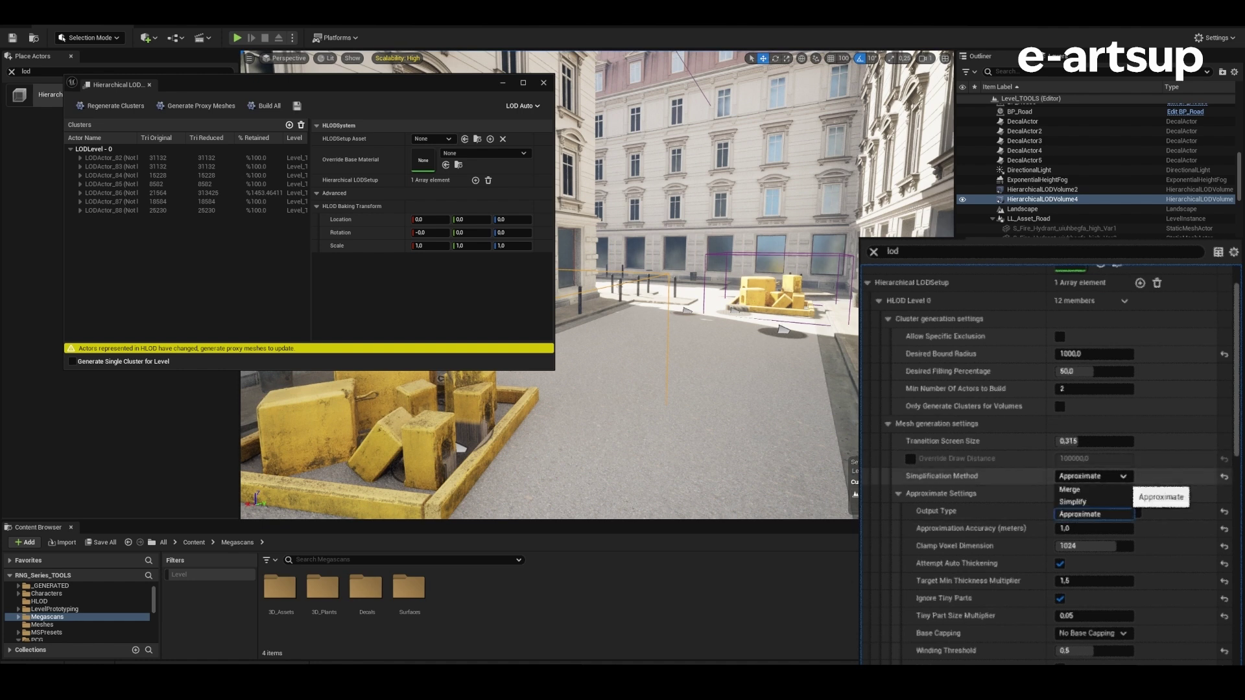
click(1094, 490)
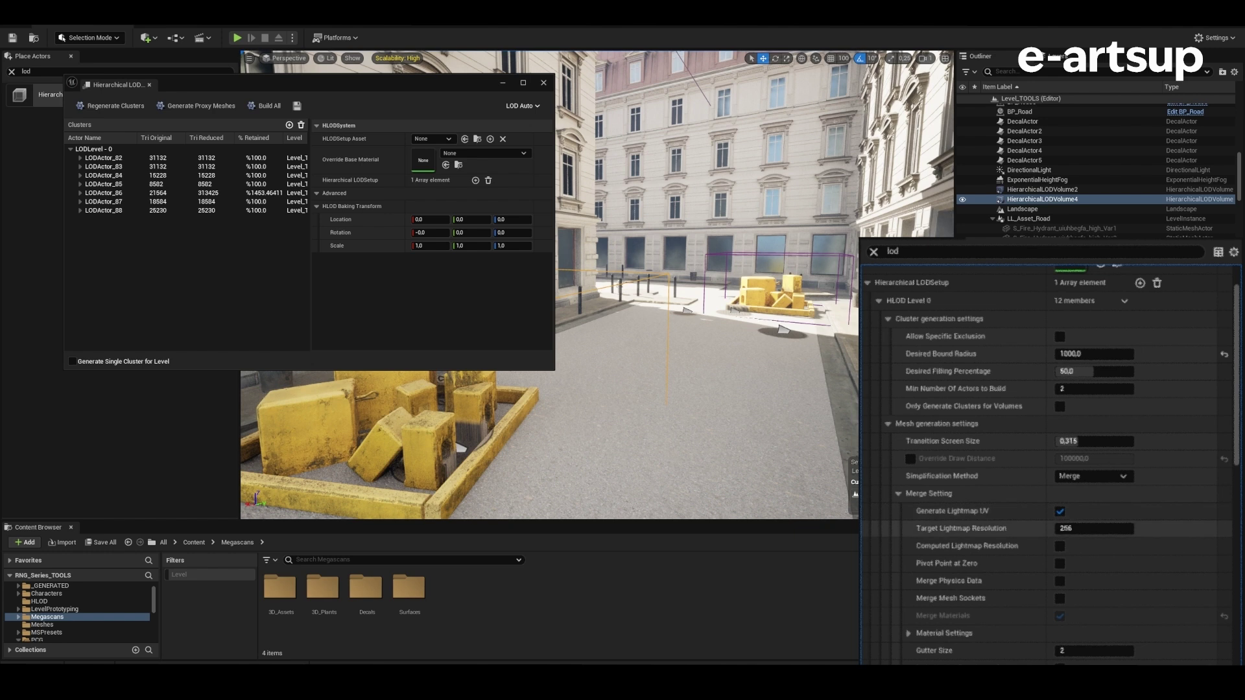
Step: Expand Merge Setting's Material Settings and begin editing the Gutter Size
scroll(973, 539, down, 2)
scroll(972, 539, down, 2)
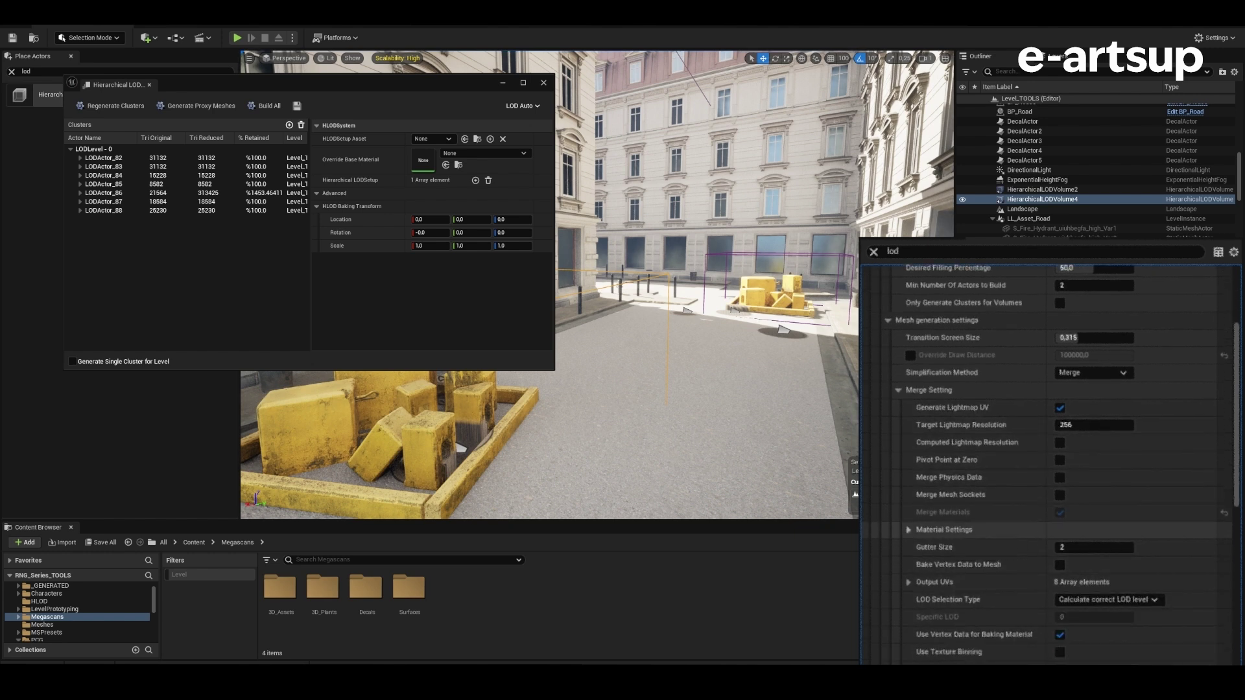
click(940, 529)
scroll(940, 529, down, 2)
scroll(940, 529, down, 2)
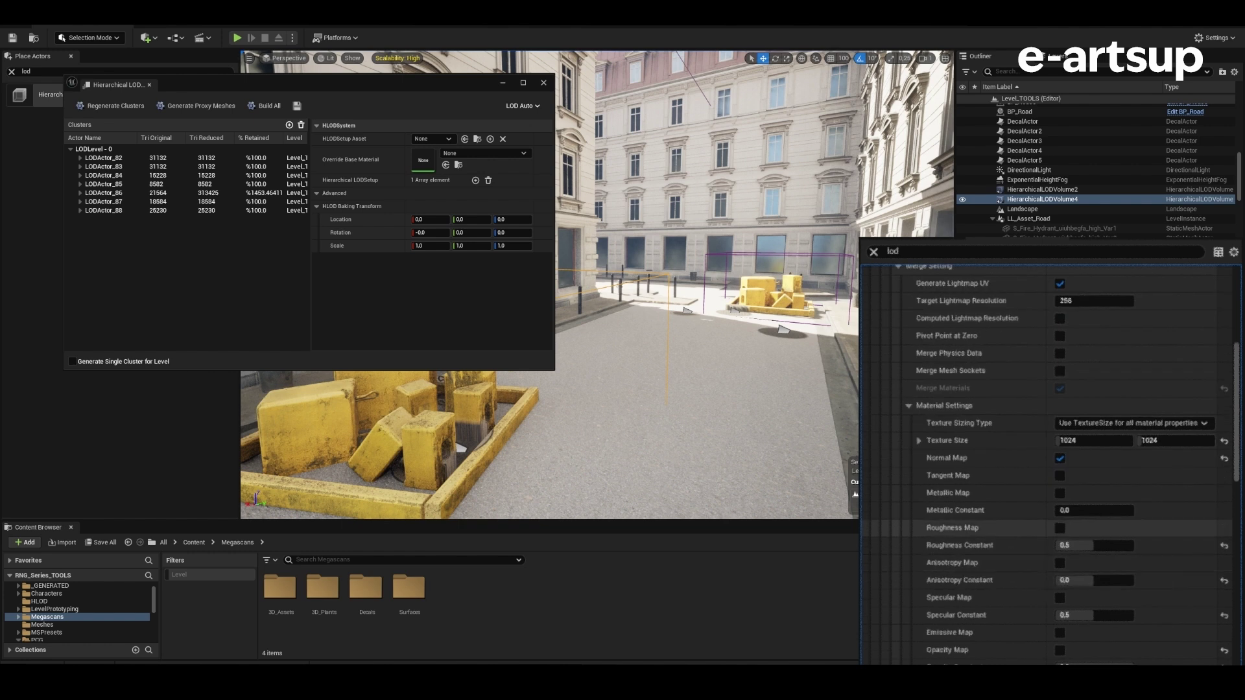
scroll(940, 525, down, 2)
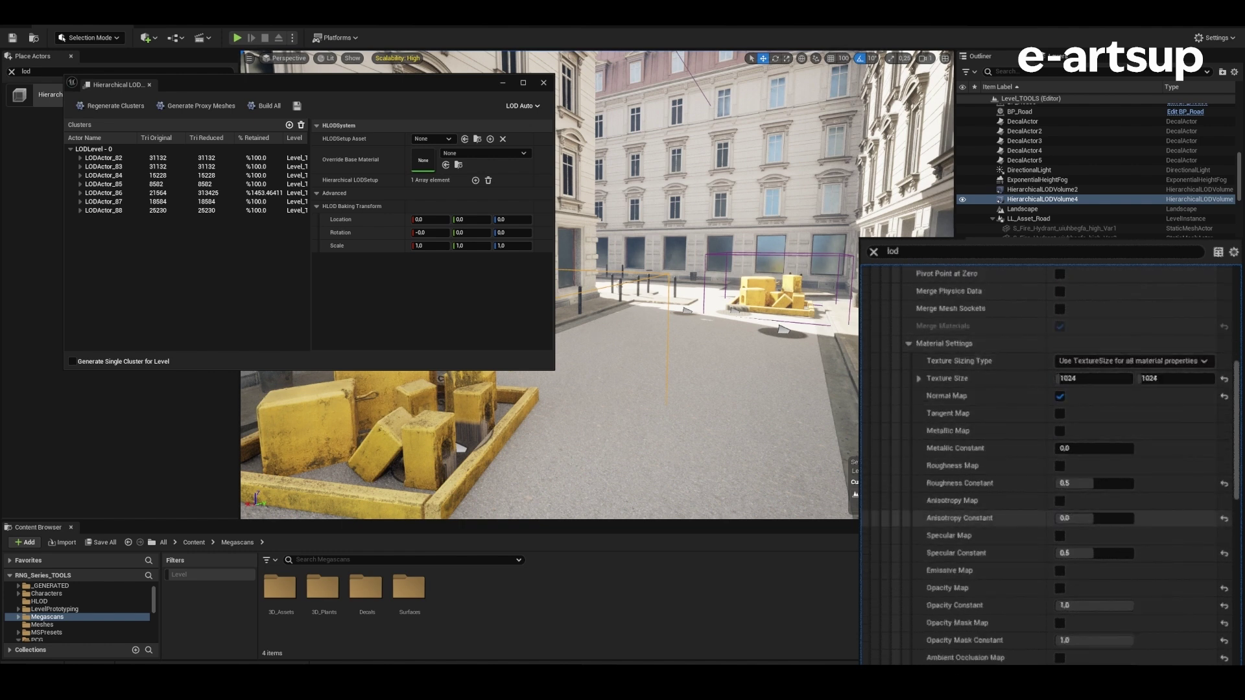
scroll(940, 606, down, 2)
scroll(940, 609, down, 1)
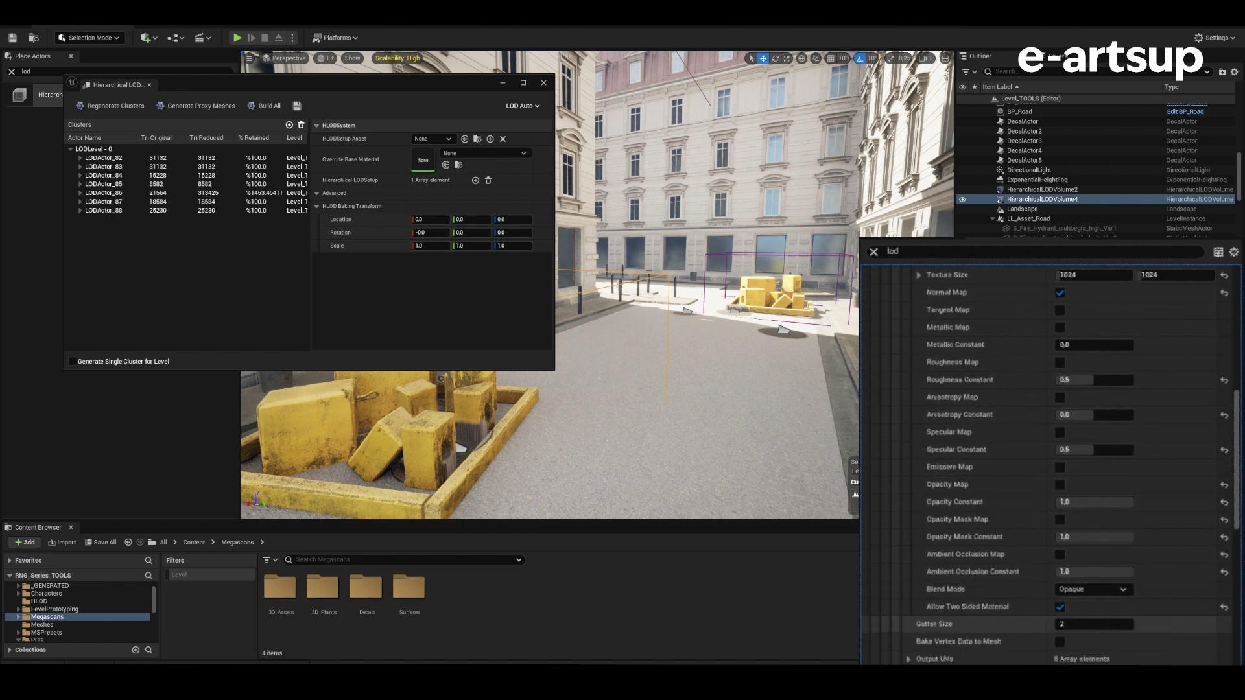
click(1062, 624)
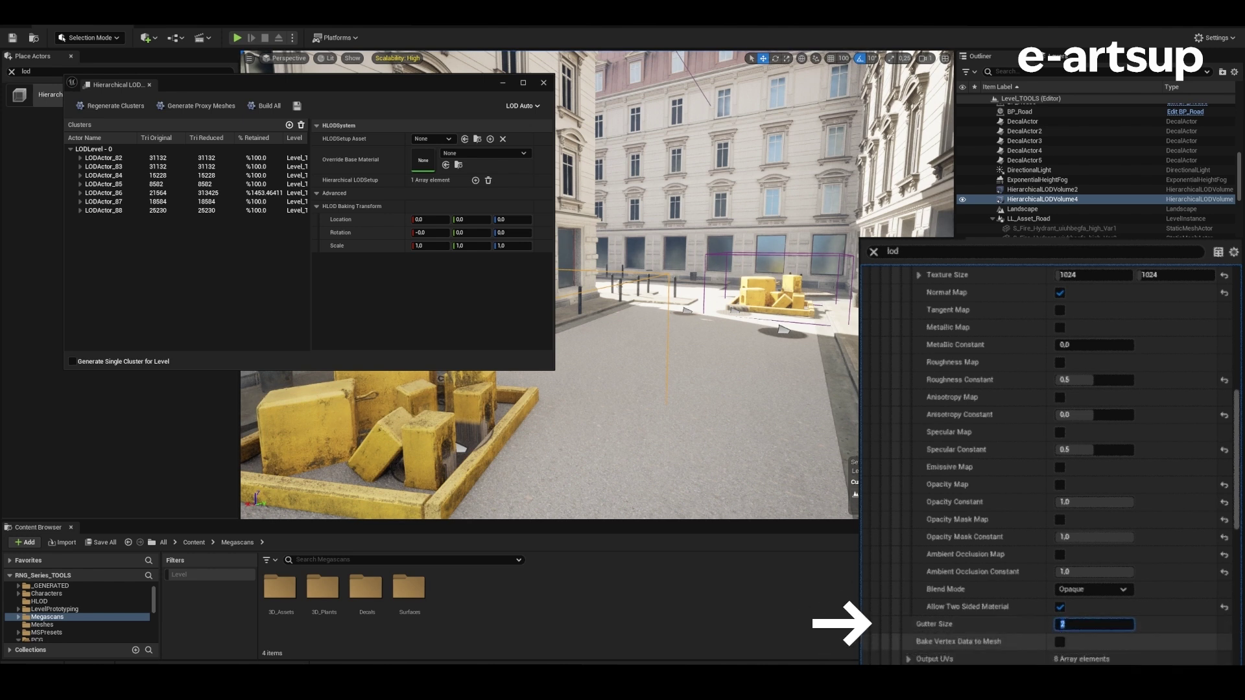
Step: Set the HLOD merge Gutter Size to 1
text(0)
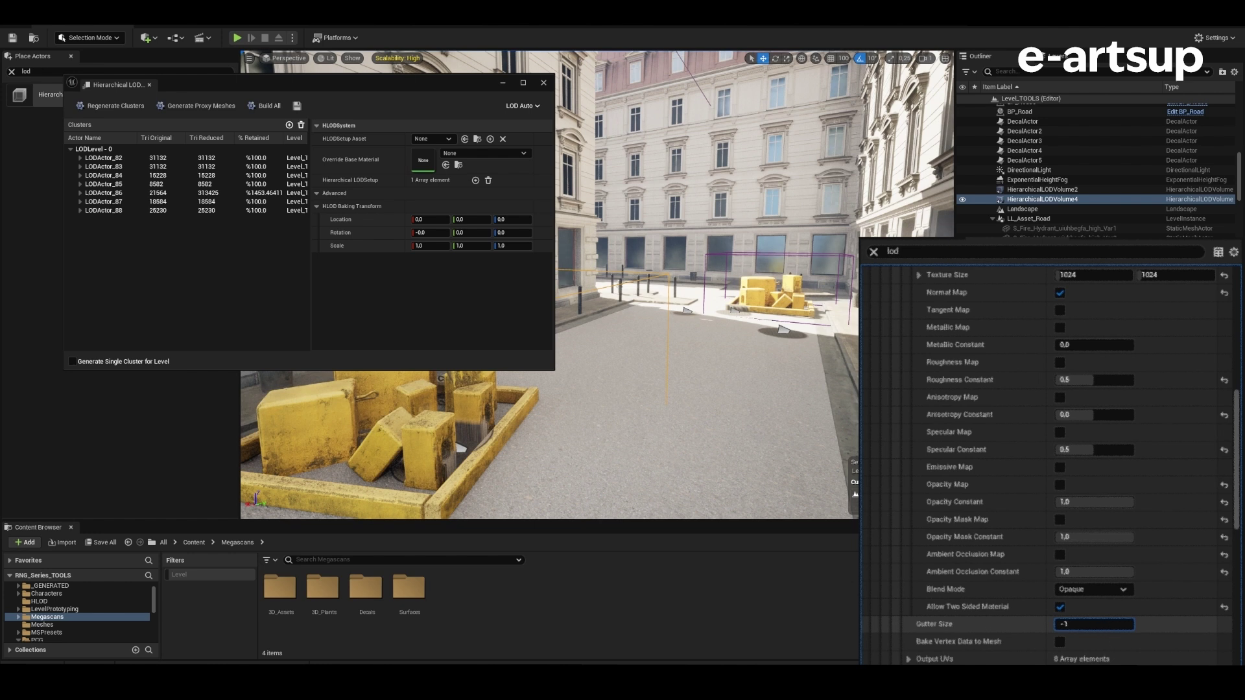
key(Return)
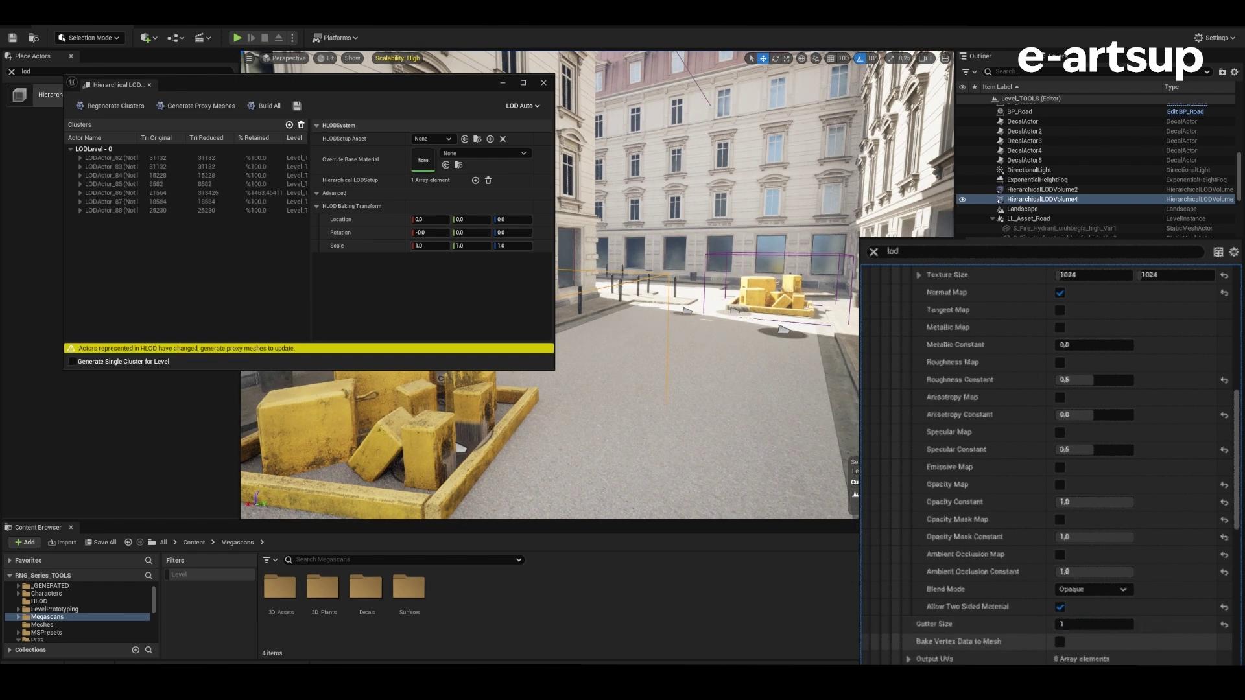
scroll(1061, 463, down, 1)
scroll(1061, 464, down, 1)
scroll(1060, 463, down, 1)
scroll(1061, 464, down, 1)
scroll(1061, 463, down, 1)
scroll(934, 606, down, 1)
Step: Enable Nanite for the HLOD proxies and generate the proxy meshes
click(940, 583)
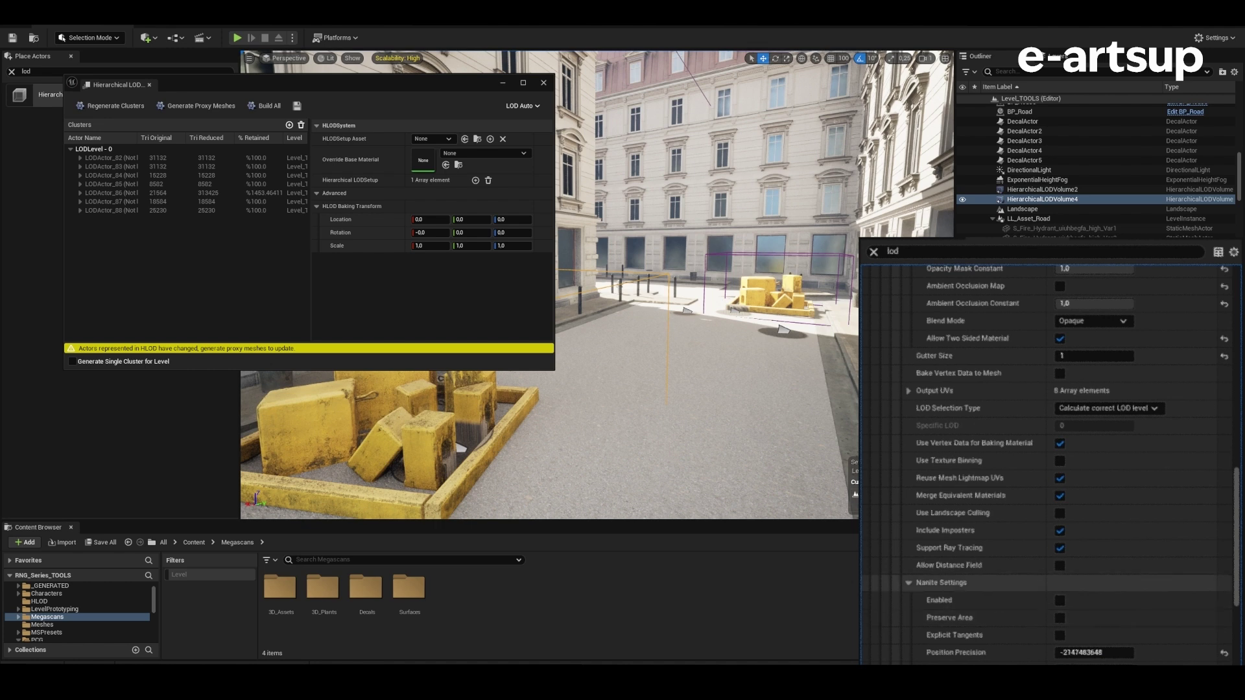
click(941, 610)
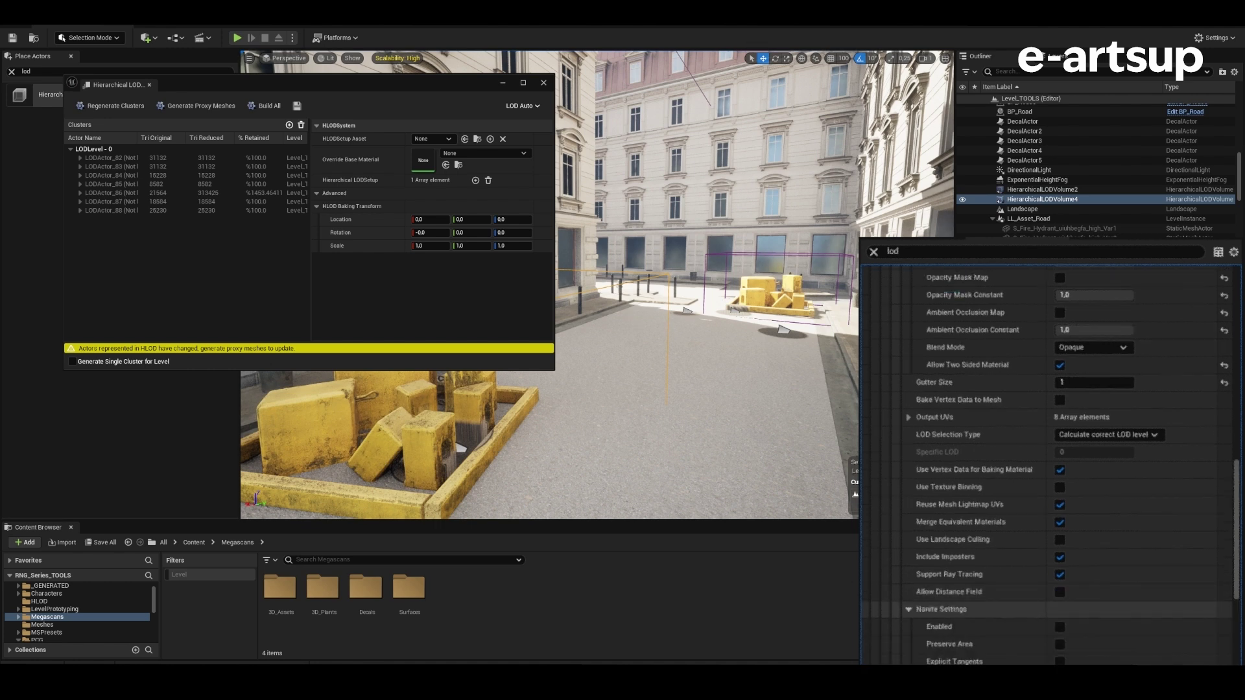
scroll(940, 609, down, 2)
scroll(940, 609, down, 1)
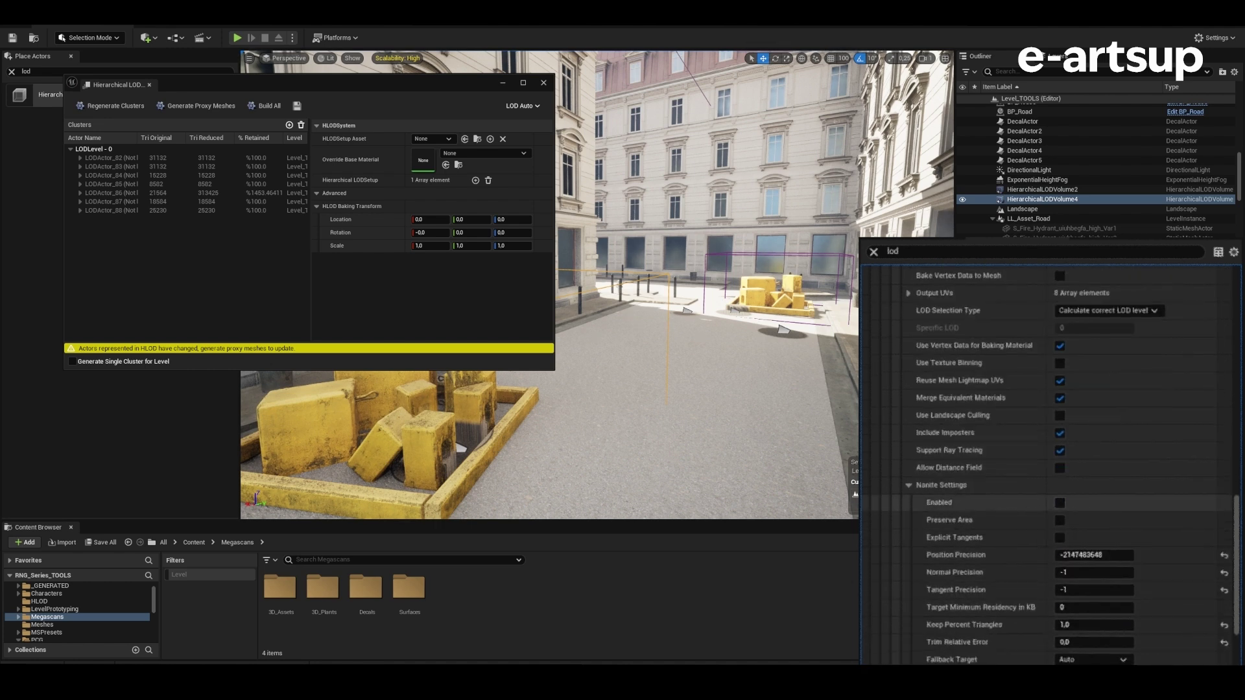
scroll(1064, 519, down, 3)
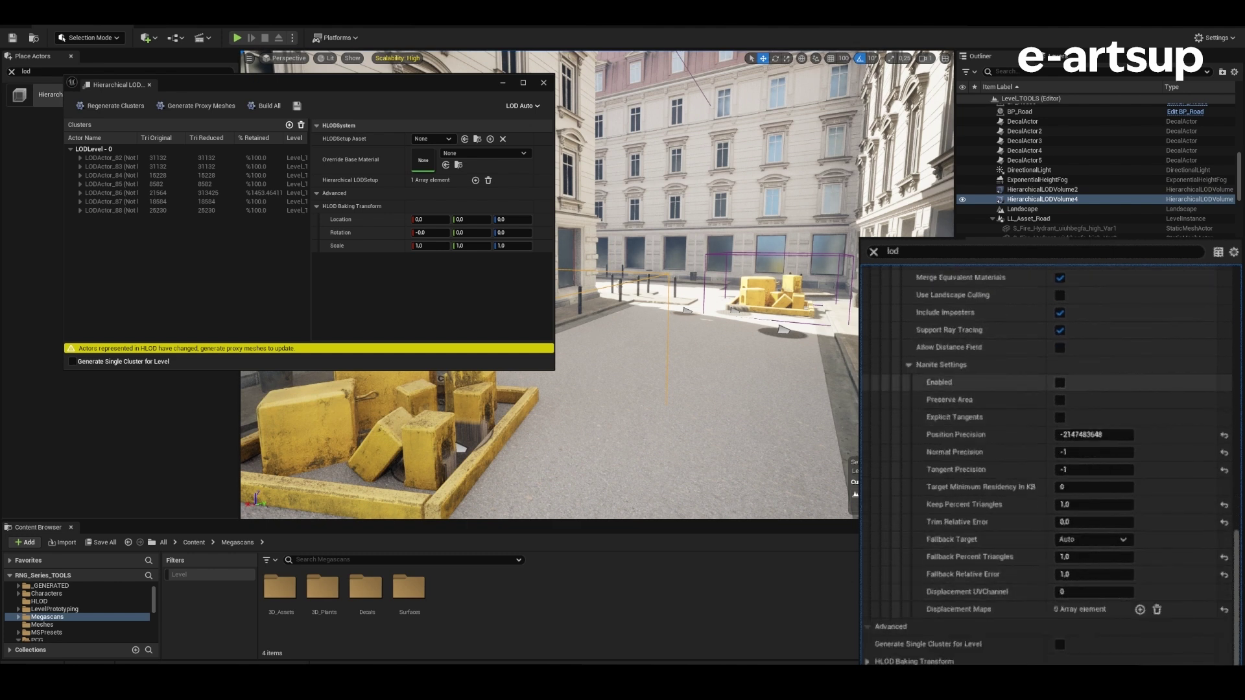
click(1059, 382)
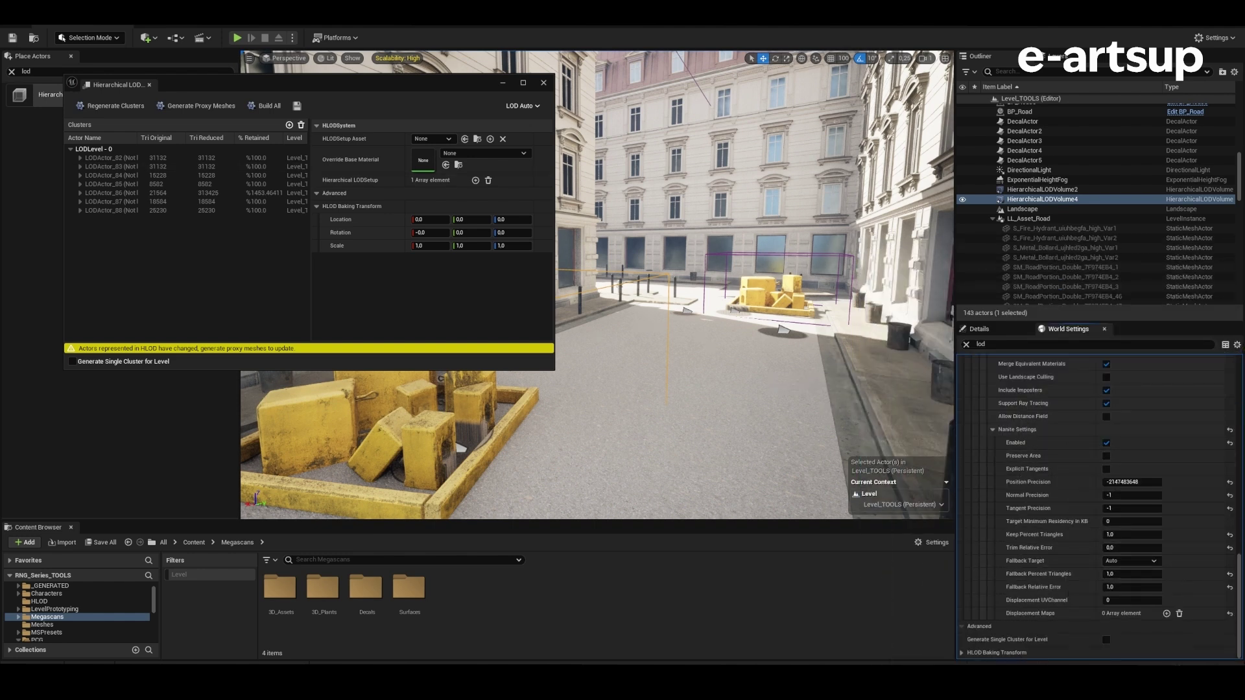
click(197, 105)
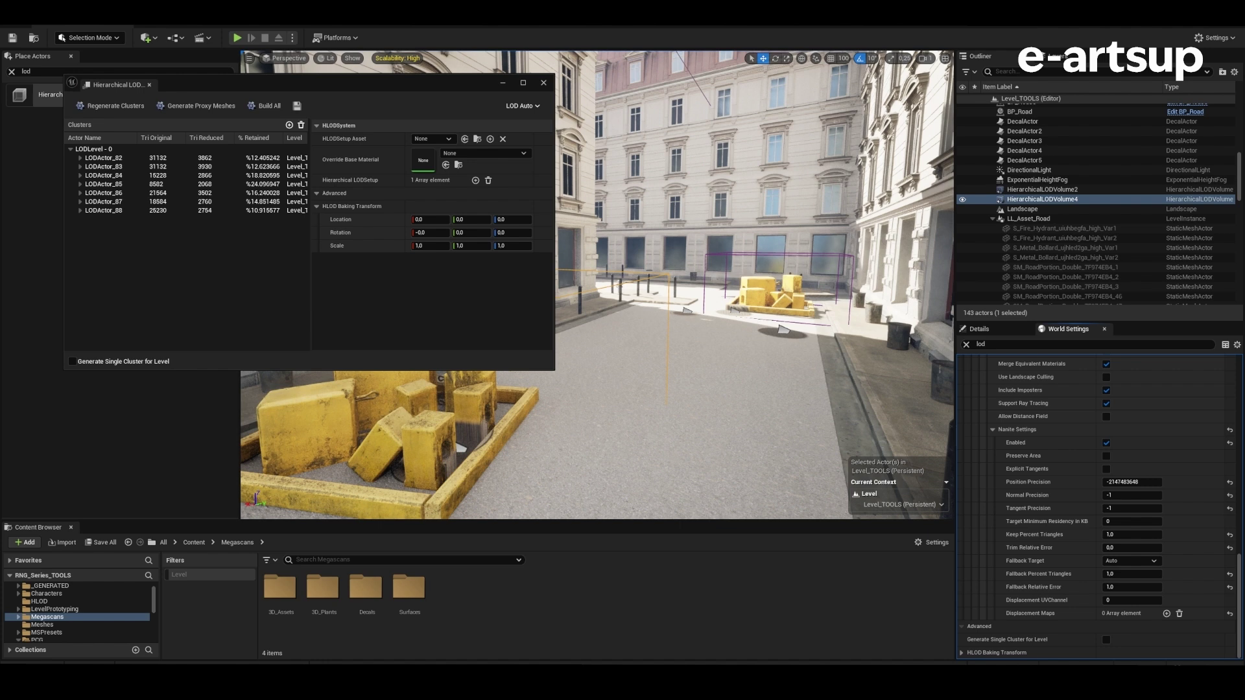
Step: Rebuild all HLOD clusters with Build All, then fly the camera down the street toward the crates
drag(292, 85, 172, 507)
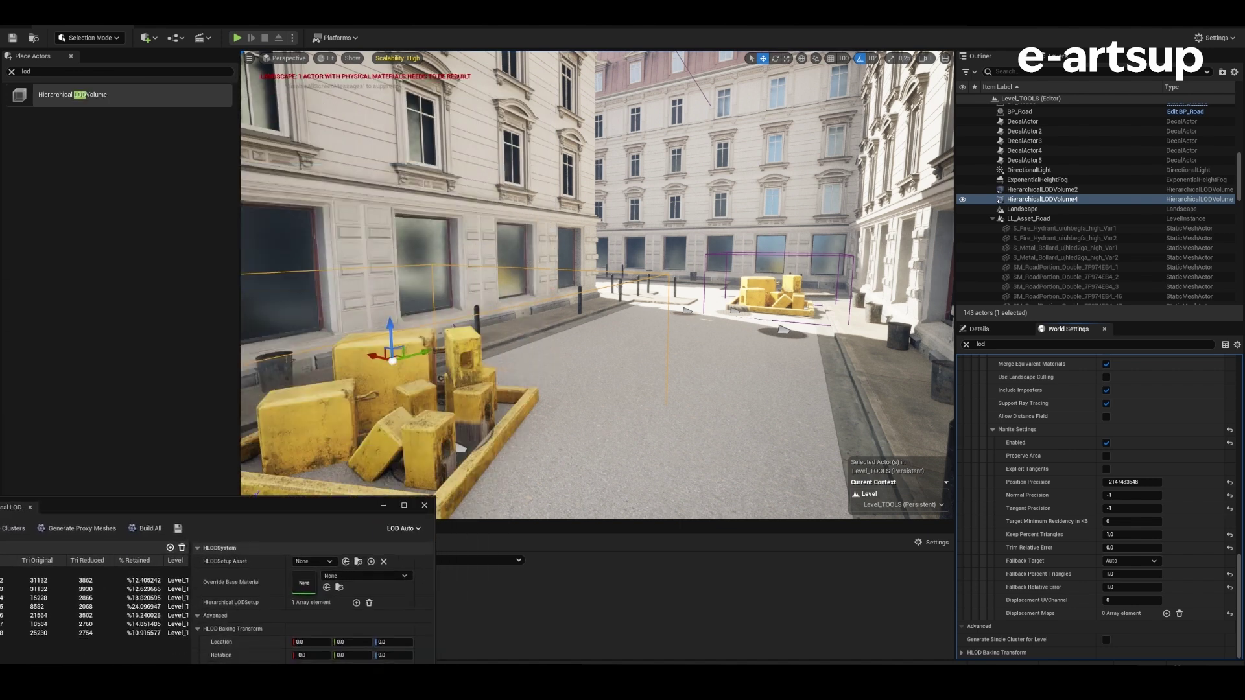
drag(259, 506, 611, 243)
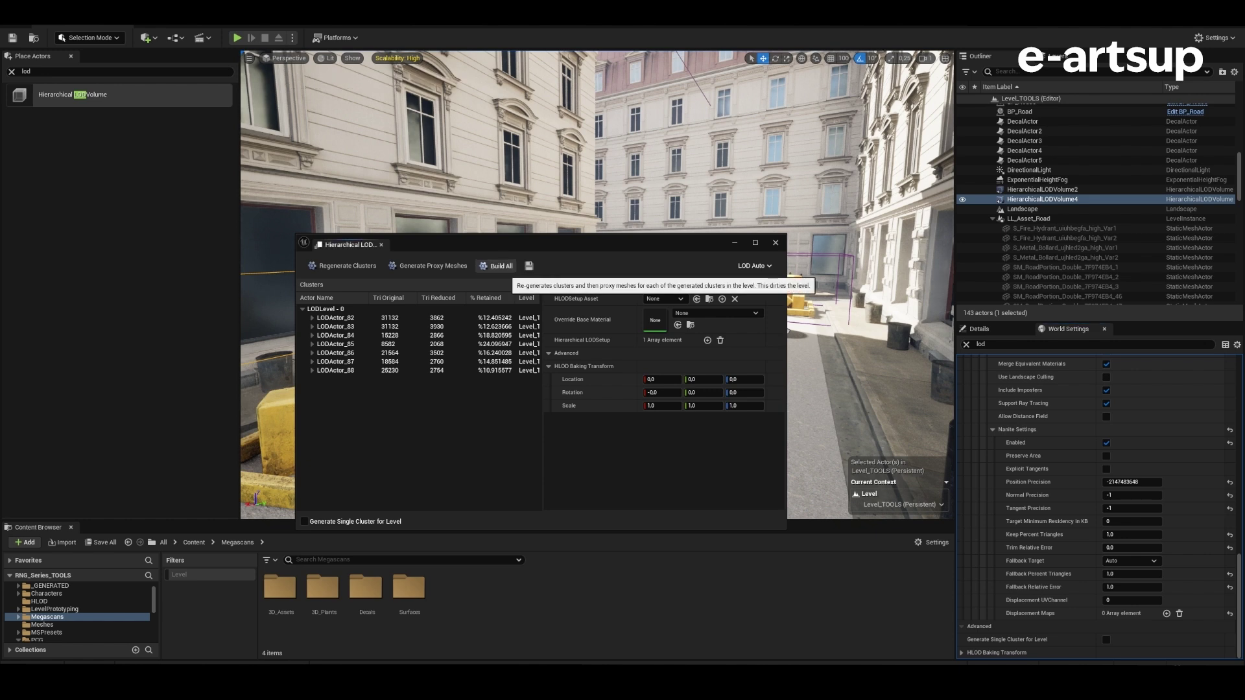
click(499, 266)
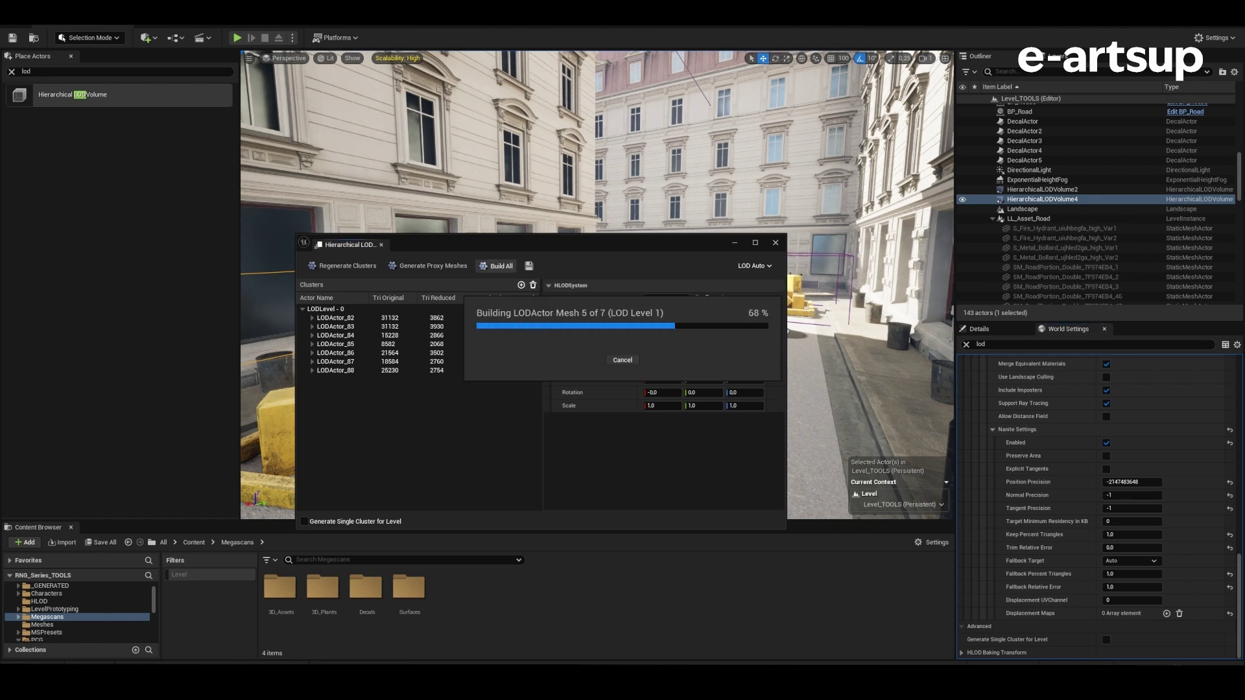
click(775, 242)
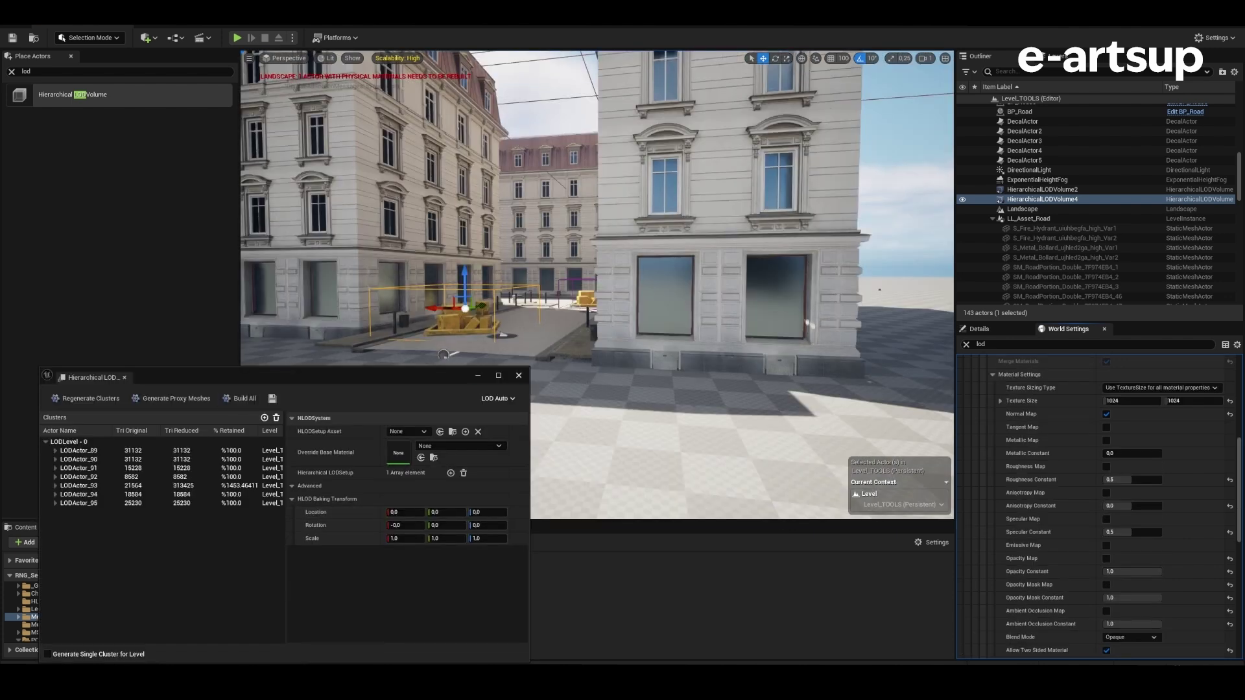
drag(98, 377, 72, 476)
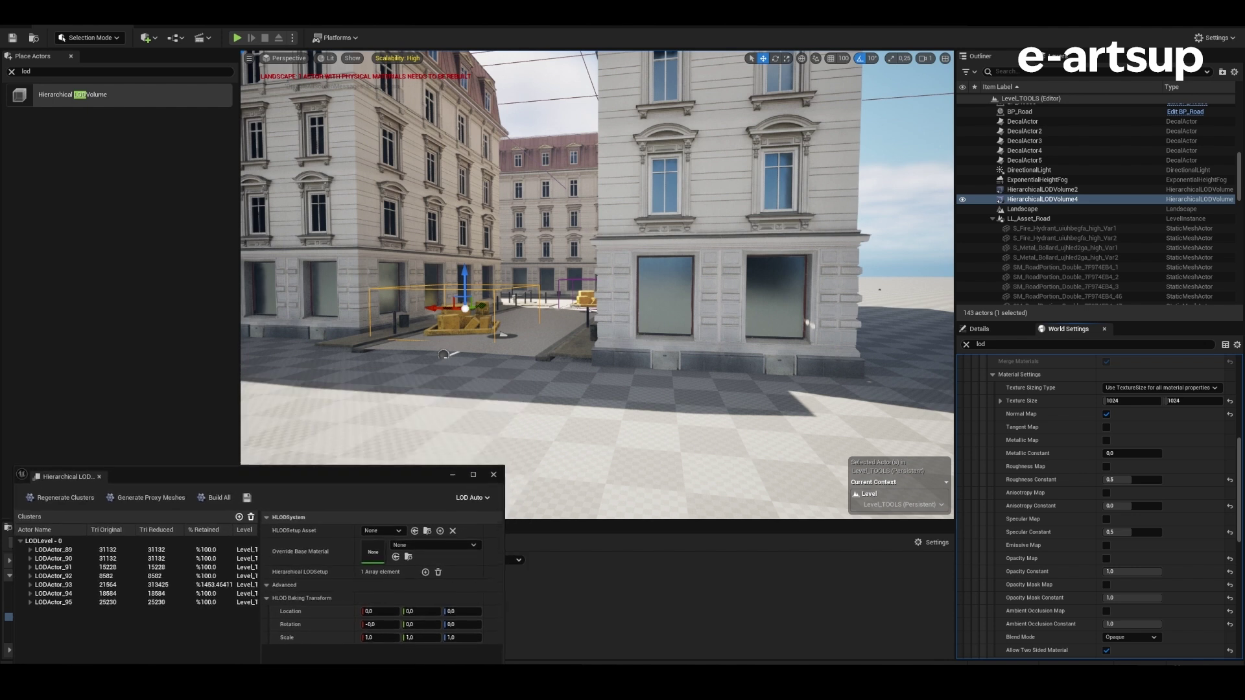
mouse_move(443, 355)
right_down()
mouse_move(527, 469)
mouse_move(512, 473)
right_up()
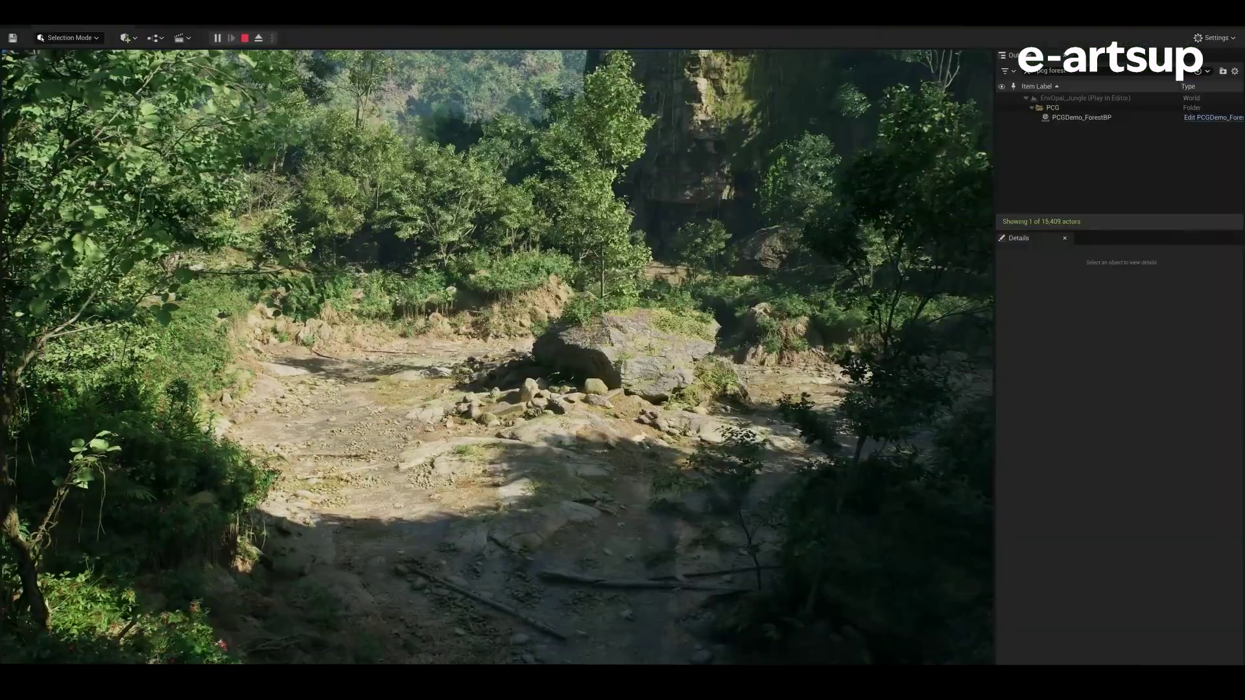
Step: Open the asset browser with Ctrl+Space, then take the game camera with F8
key(ctrl+space)
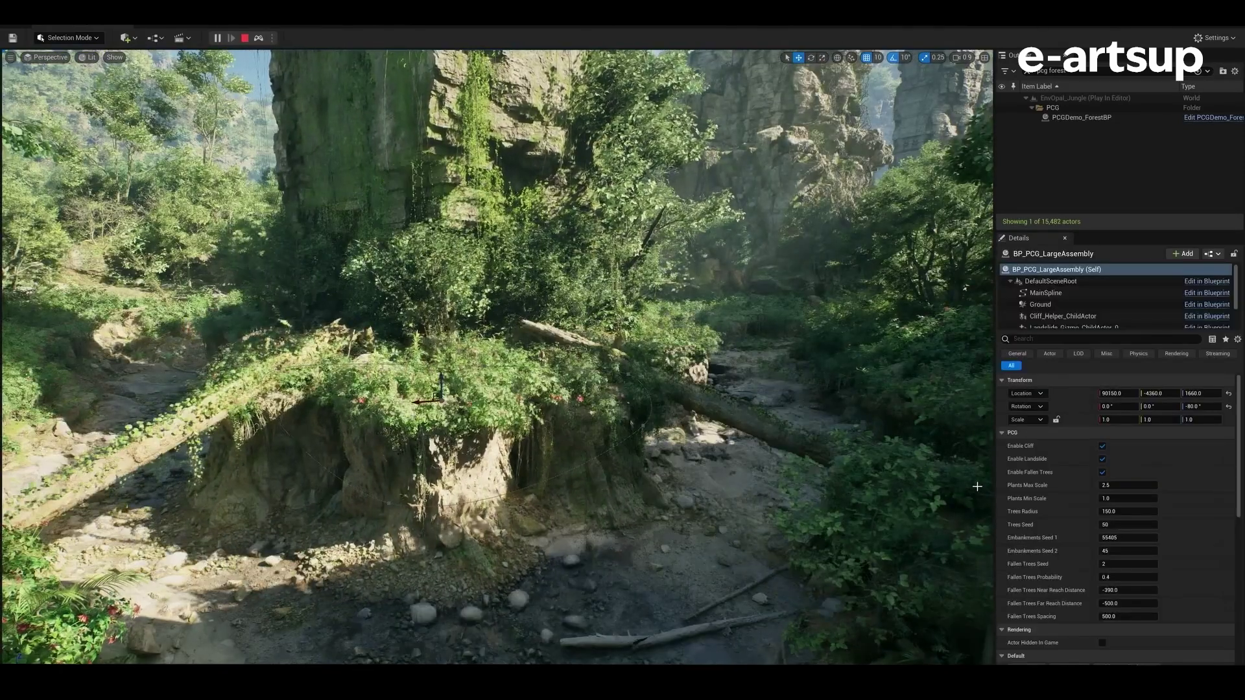
scroll(1127, 518, down, 2)
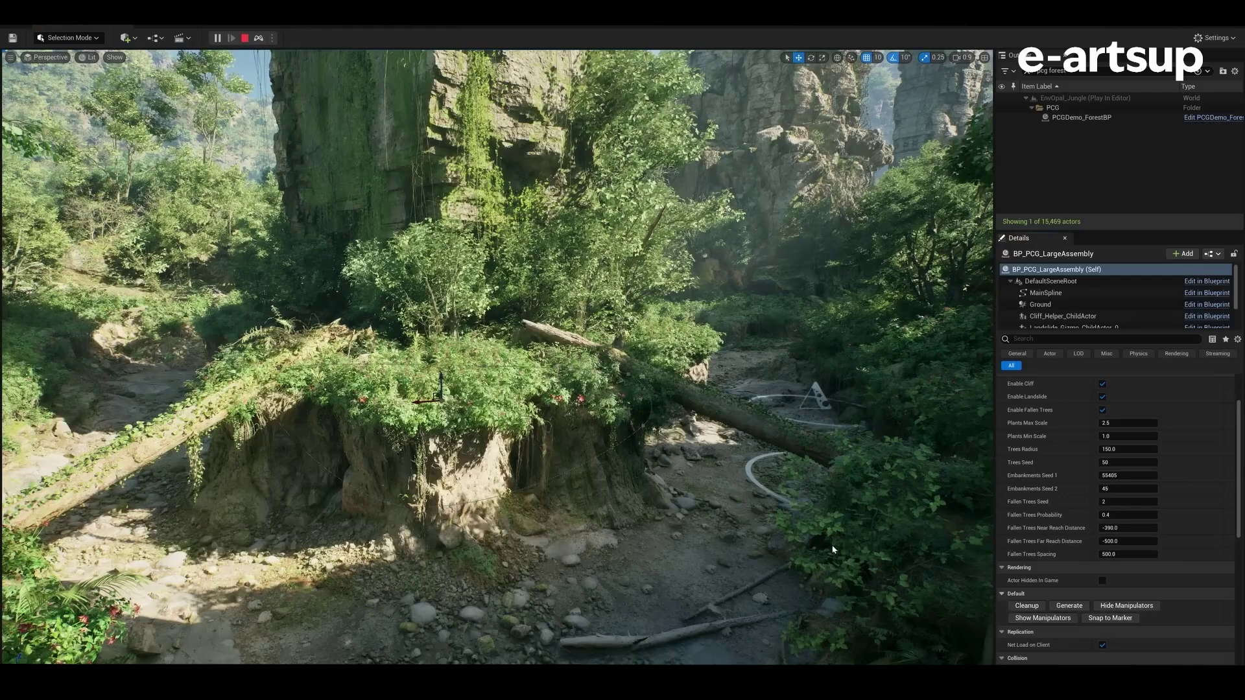
key(F8)
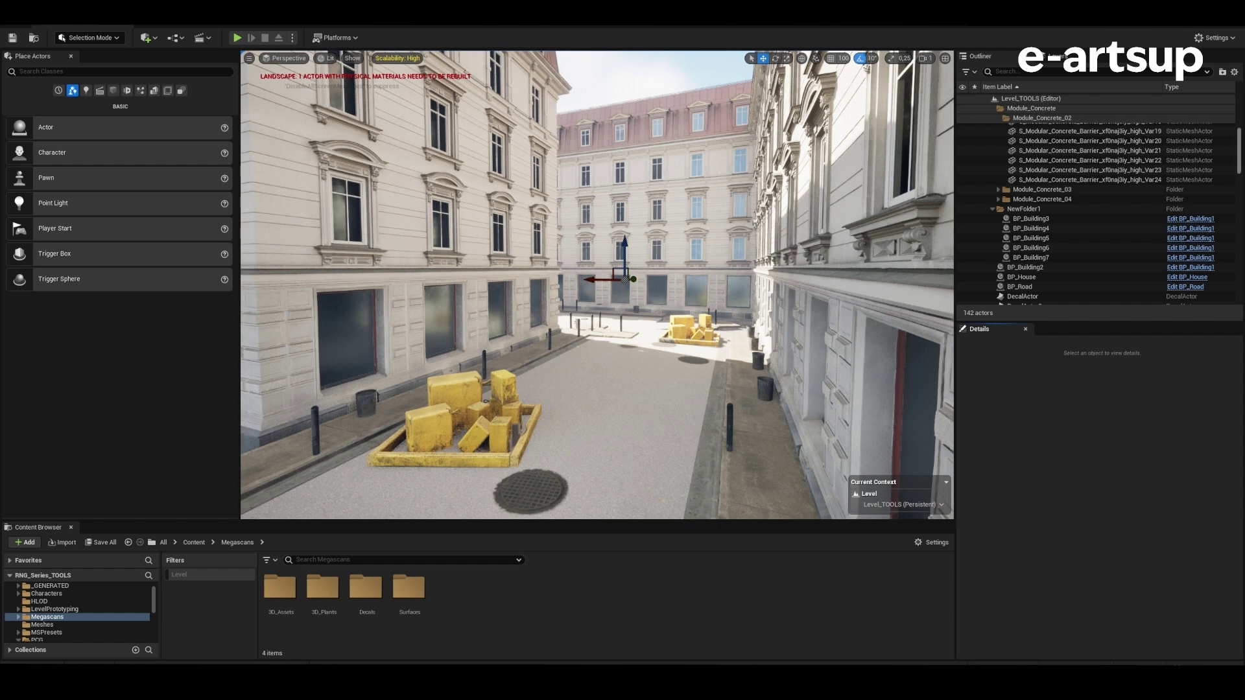
Step: Open World Settings from the Settings menu and start filtering them for 'lod'
click(1217, 38)
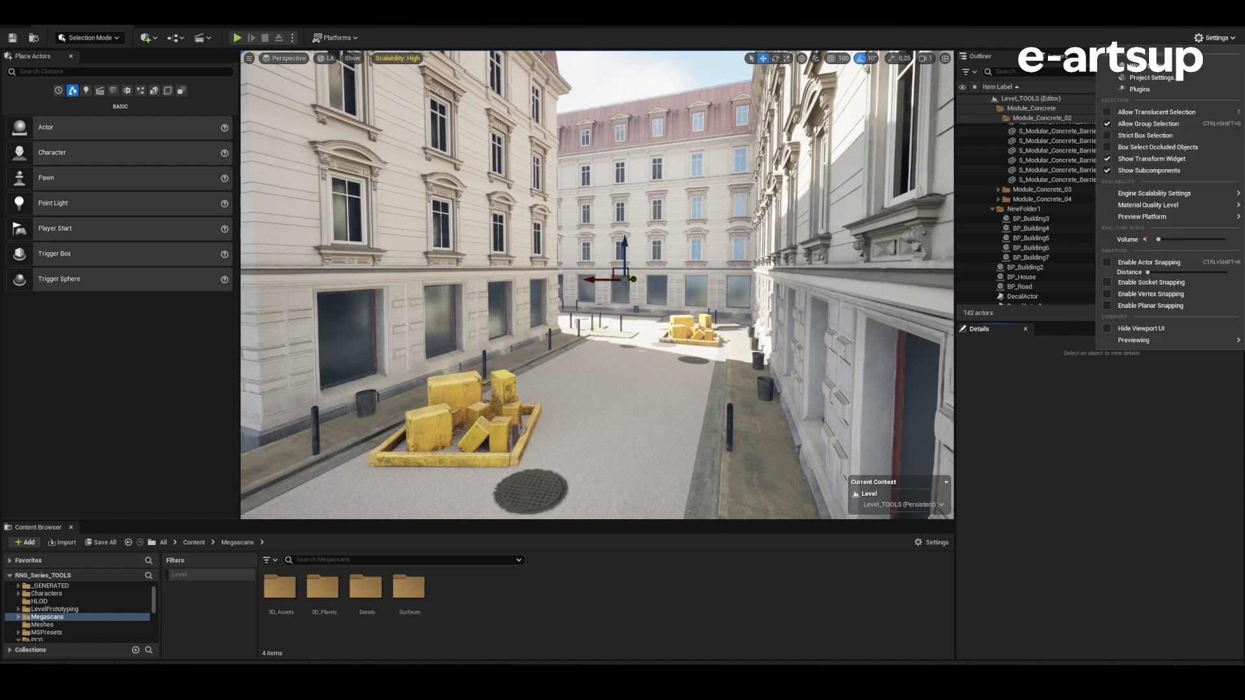
click(1142, 65)
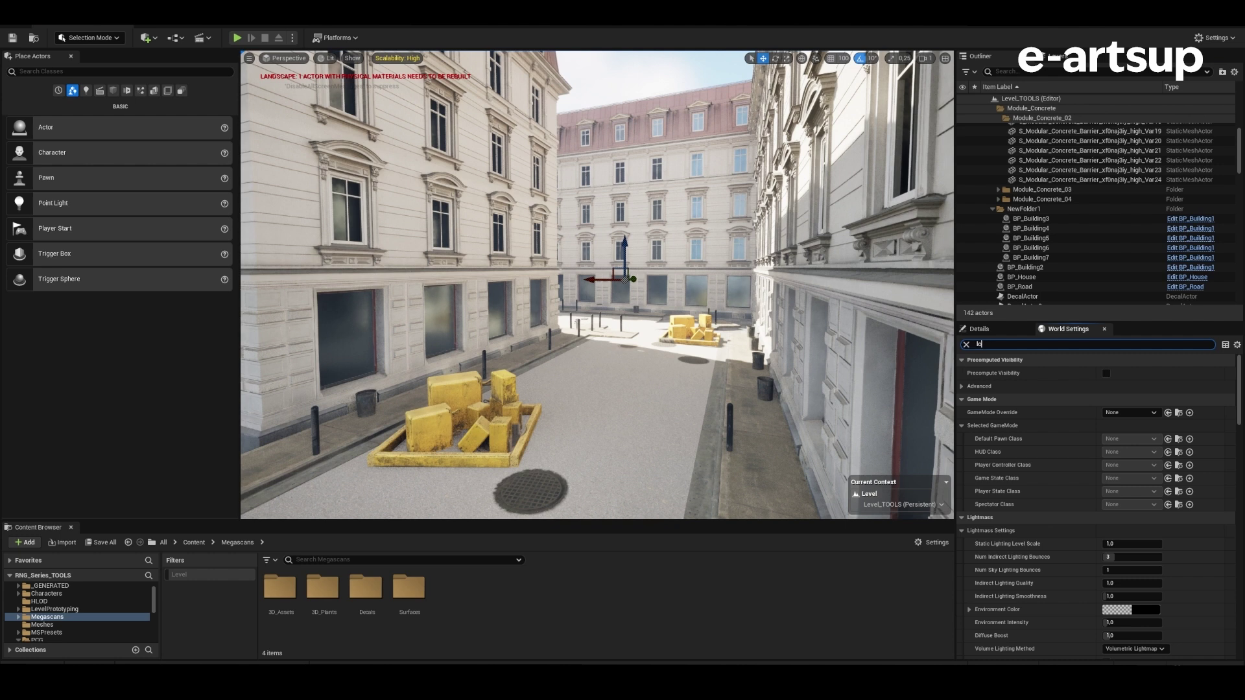
text(d)
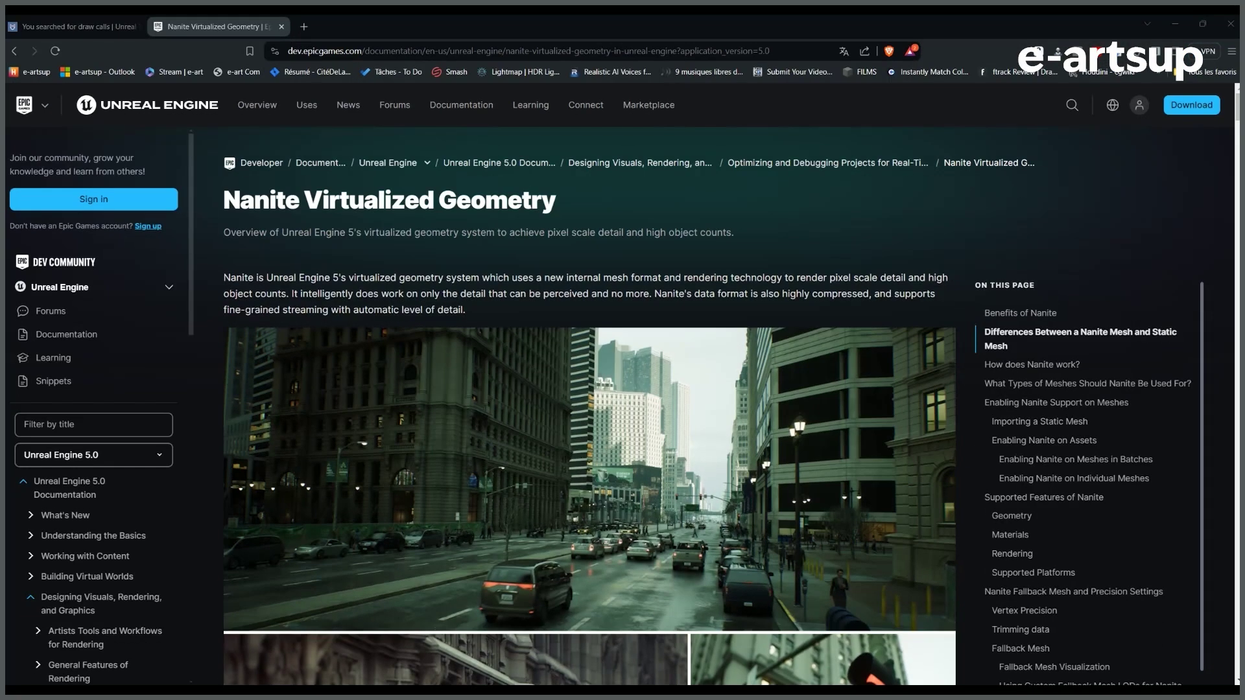
Step: Scroll down through the Nanite Virtualized Geometry documentation page
scroll(1036, 596, down, 5)
scroll(749, 562, down, 5)
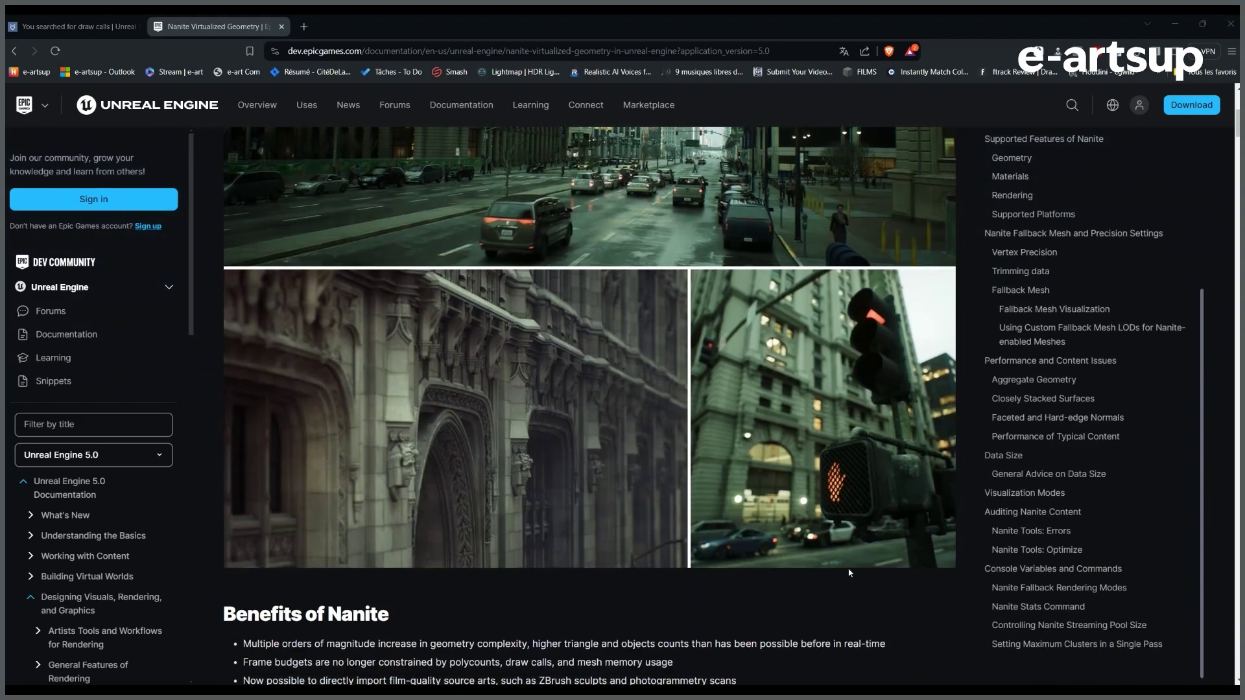
scroll(870, 575, down, 3)
scroll(931, 554, up, 1)
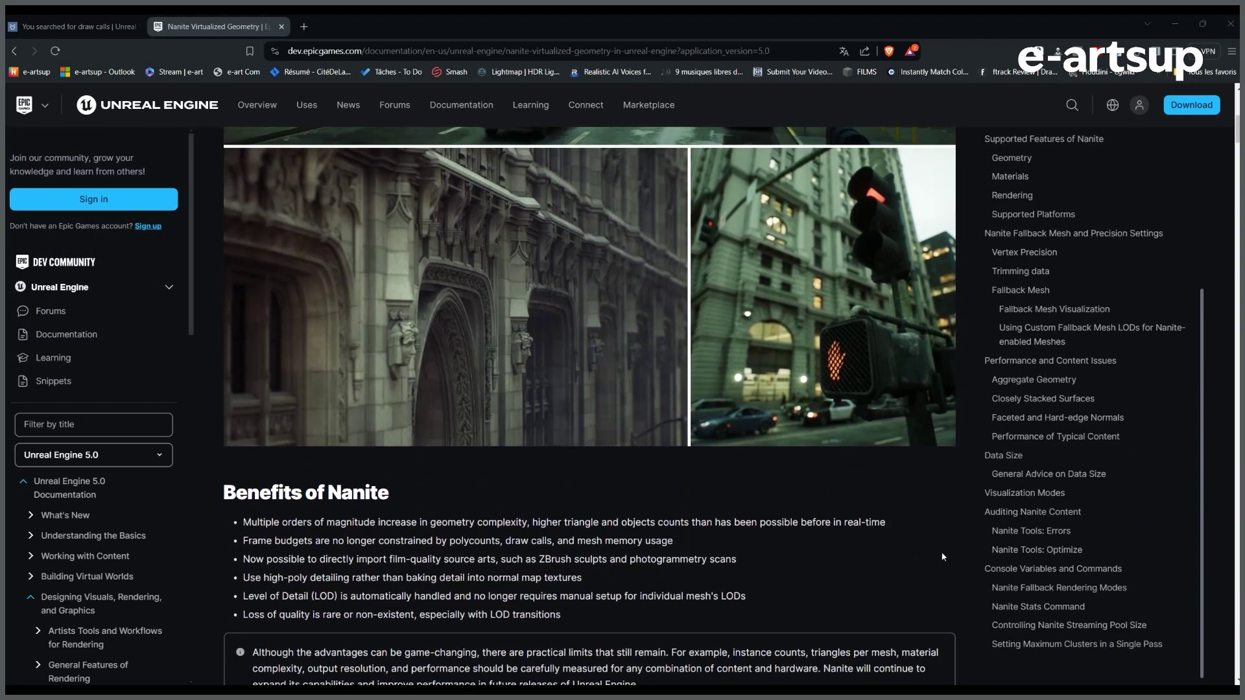
scroll(906, 533, down, 8)
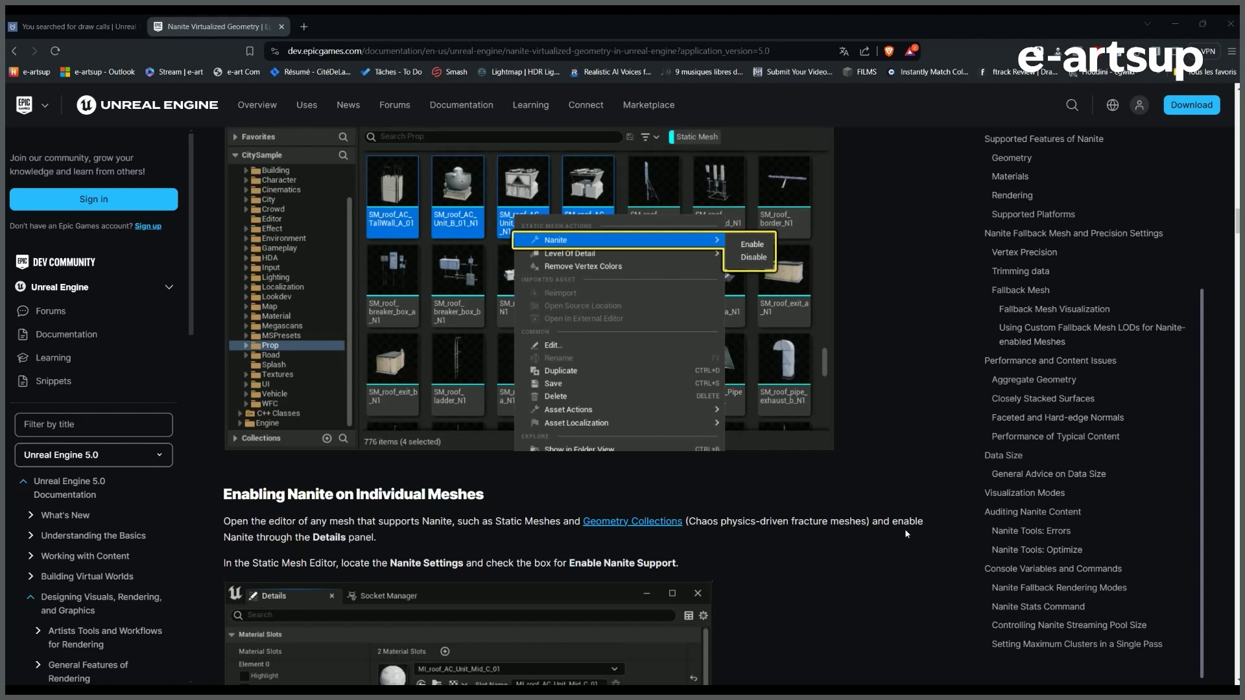
scroll(905, 533, down, 6)
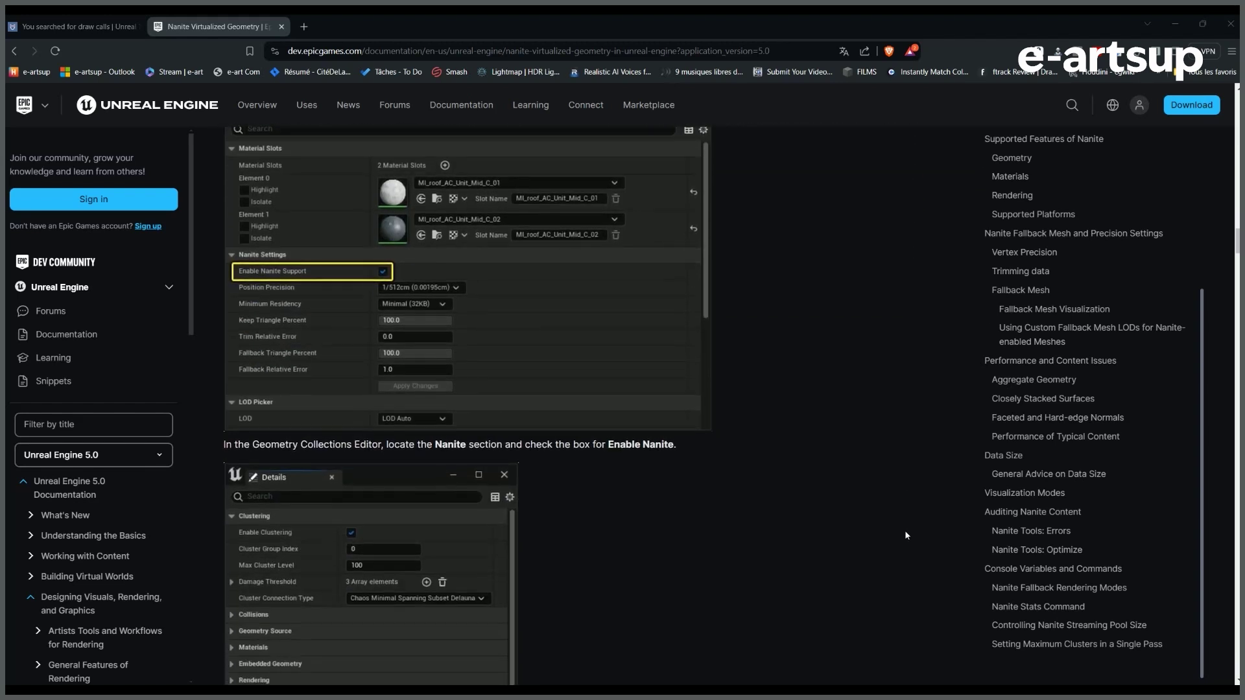
scroll(906, 535, down, 10)
scroll(797, 397, down, 1)
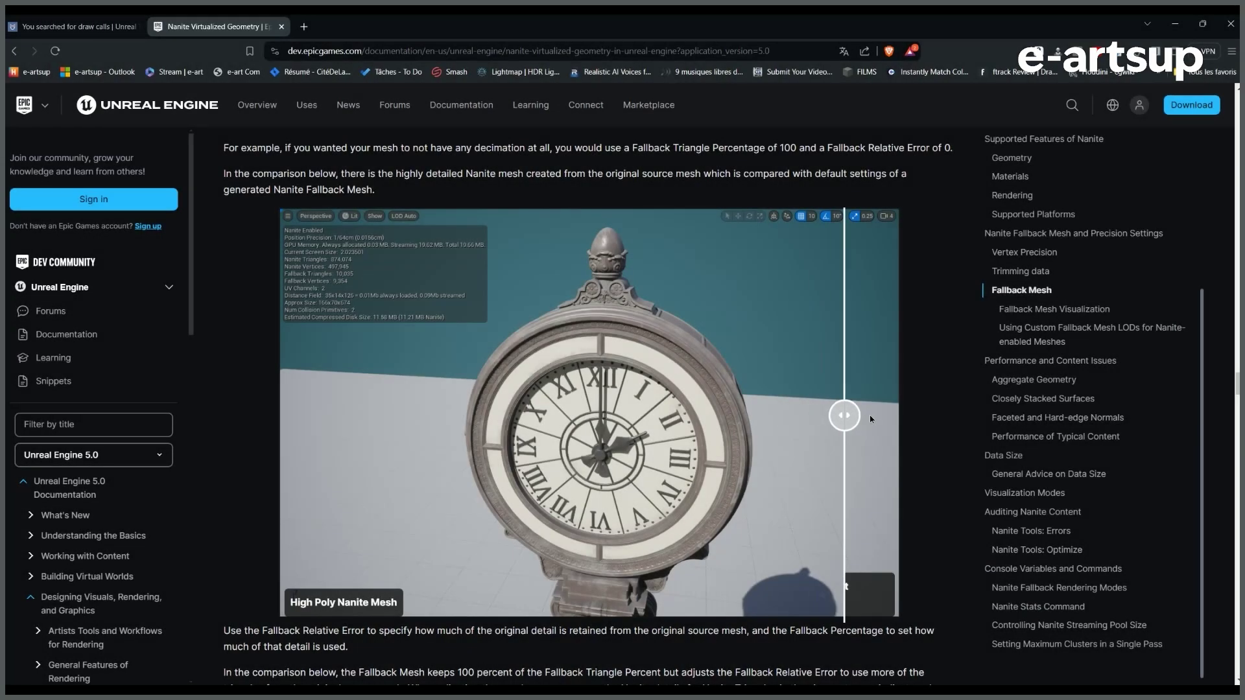
Step: Slide the comparisons to reveal the fallback mesh, stacked instances and Game View images
drag(882, 416, 483, 427)
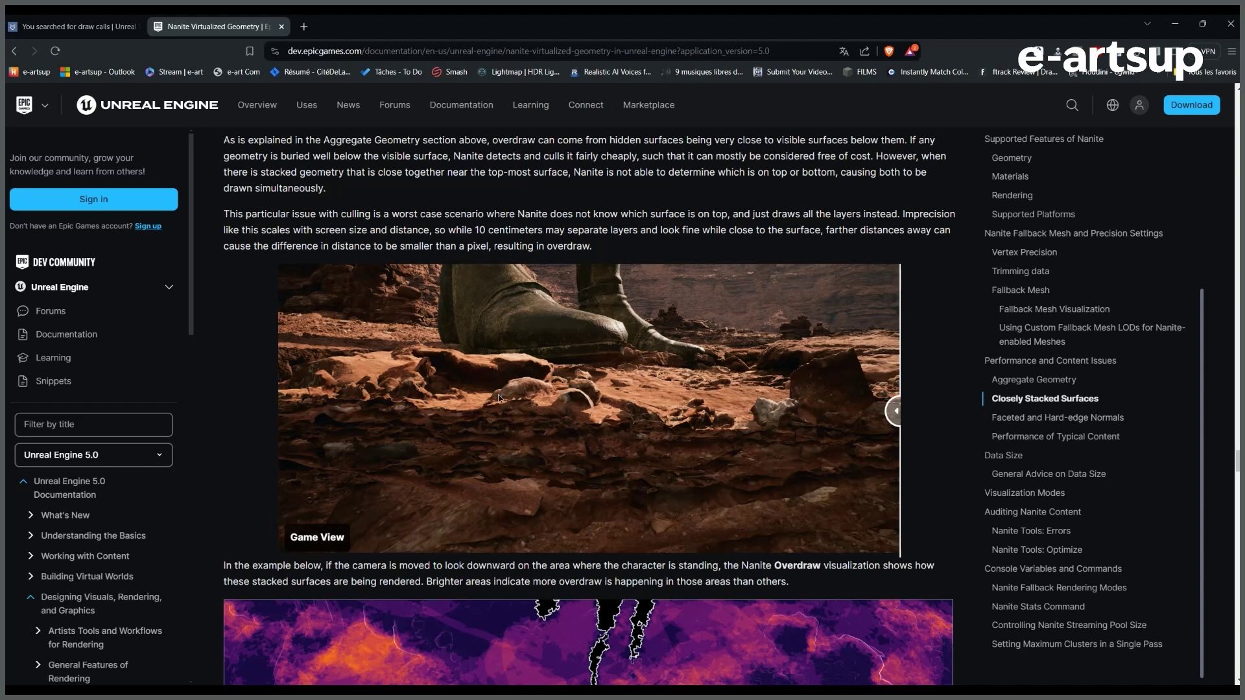
drag(498, 394, 211, 418)
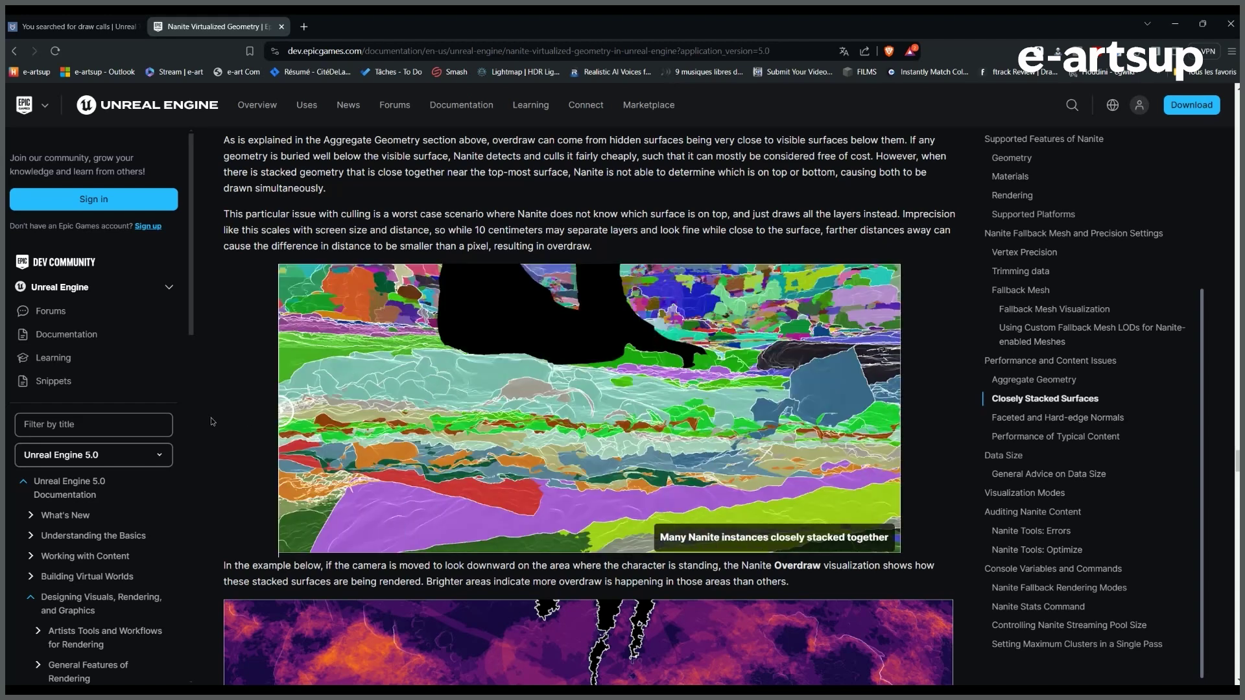
drag(280, 413, 973, 407)
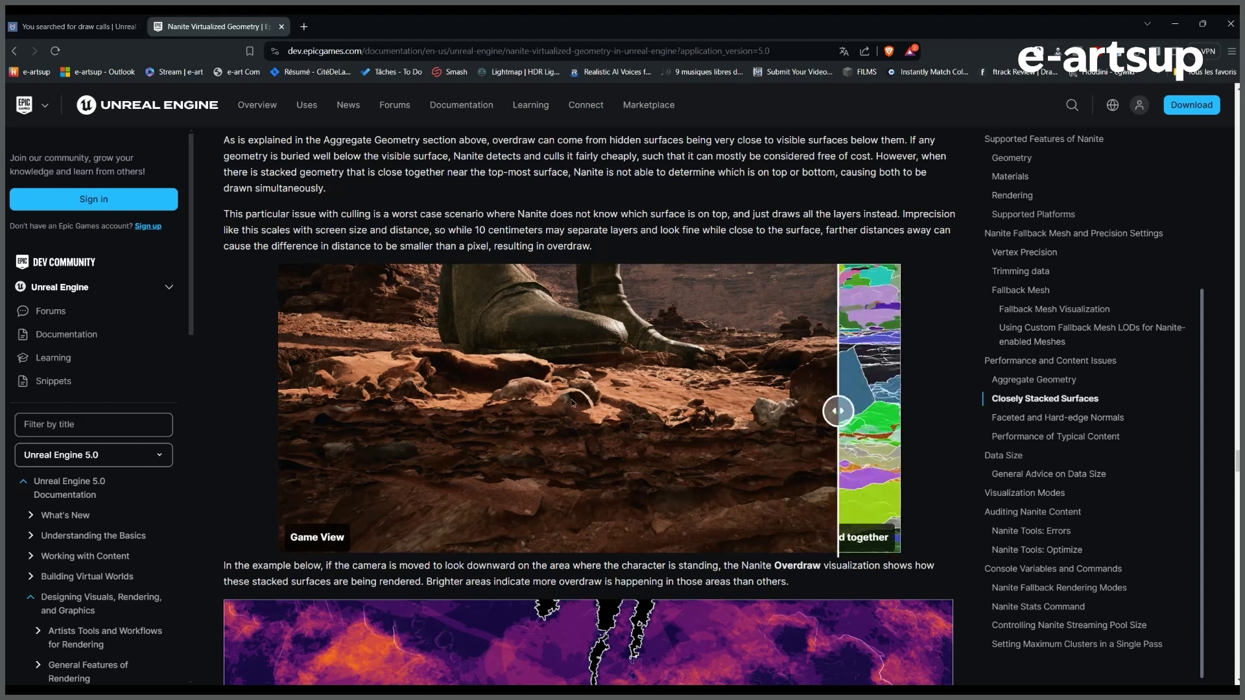
drag(572, 402, 180, 431)
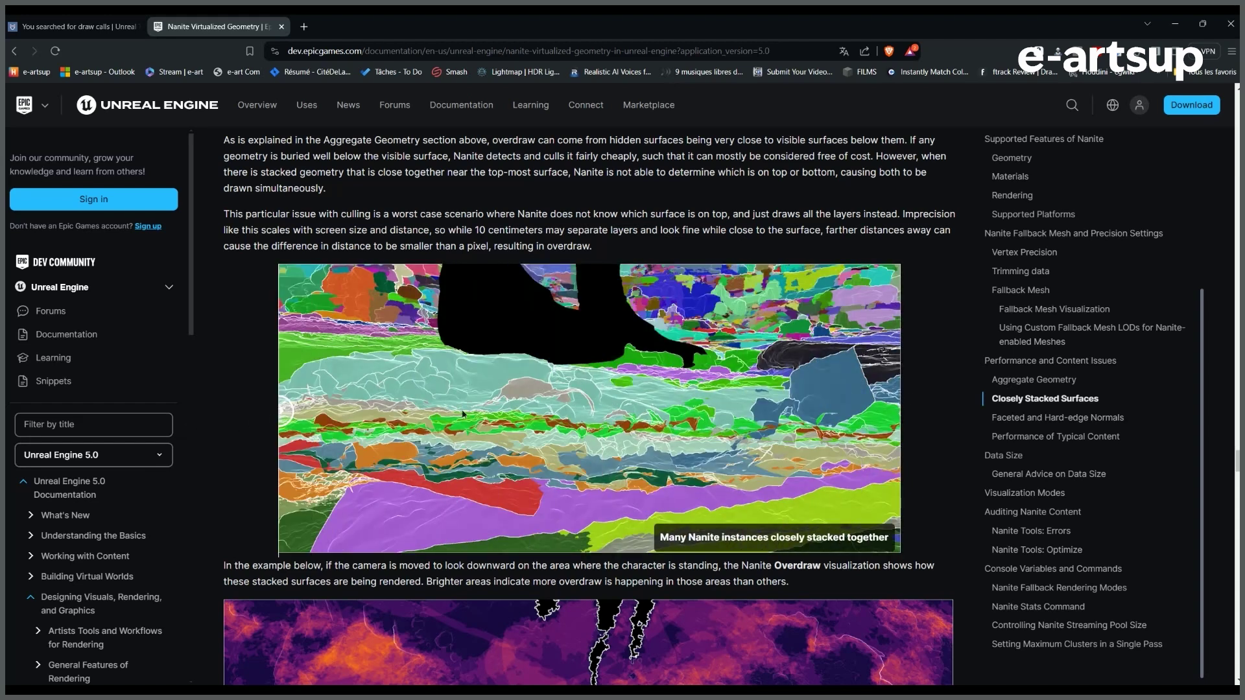
Step: Scroll further, sliding the rock mesh comparison image along the way
scroll(792, 531, down, 10)
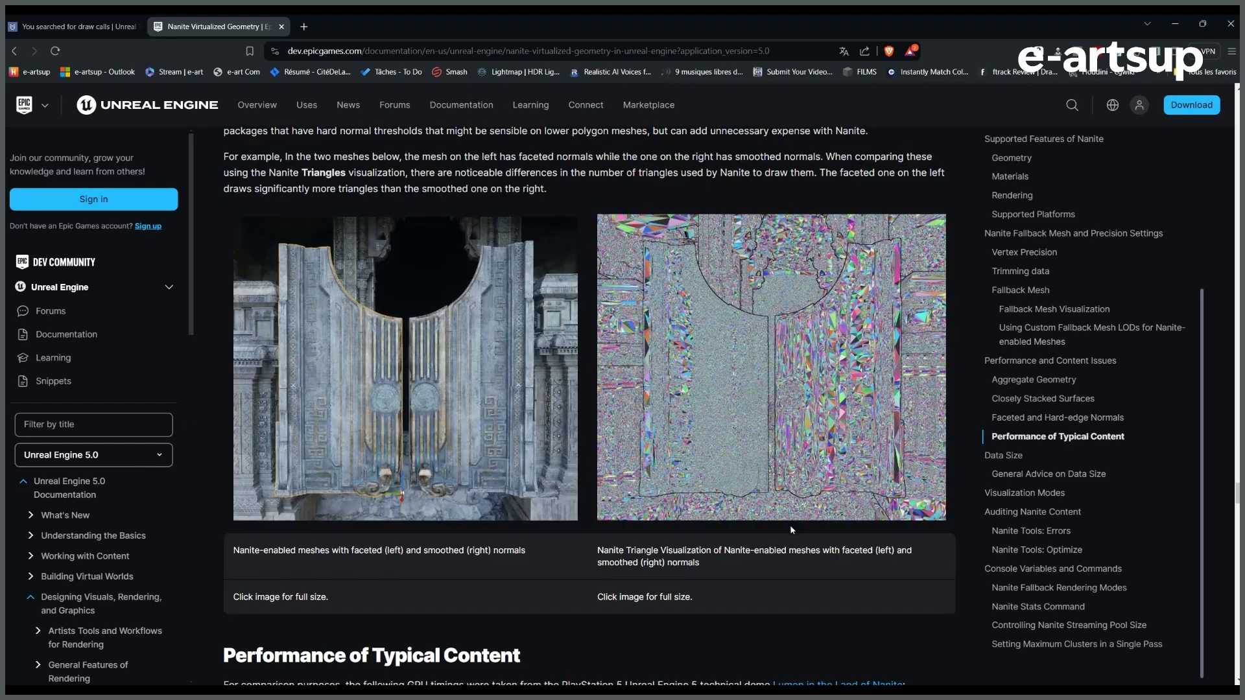
scroll(791, 530, down, 5)
scroll(746, 537, down, 7)
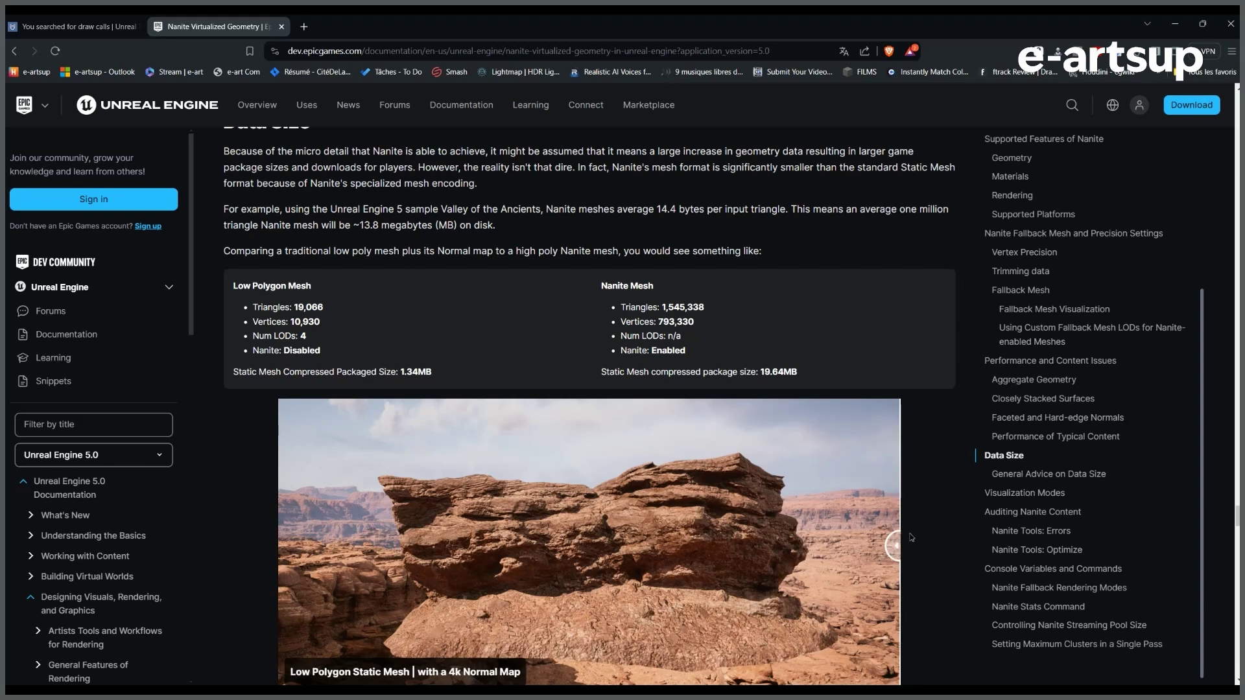
drag(471, 552, 204, 559)
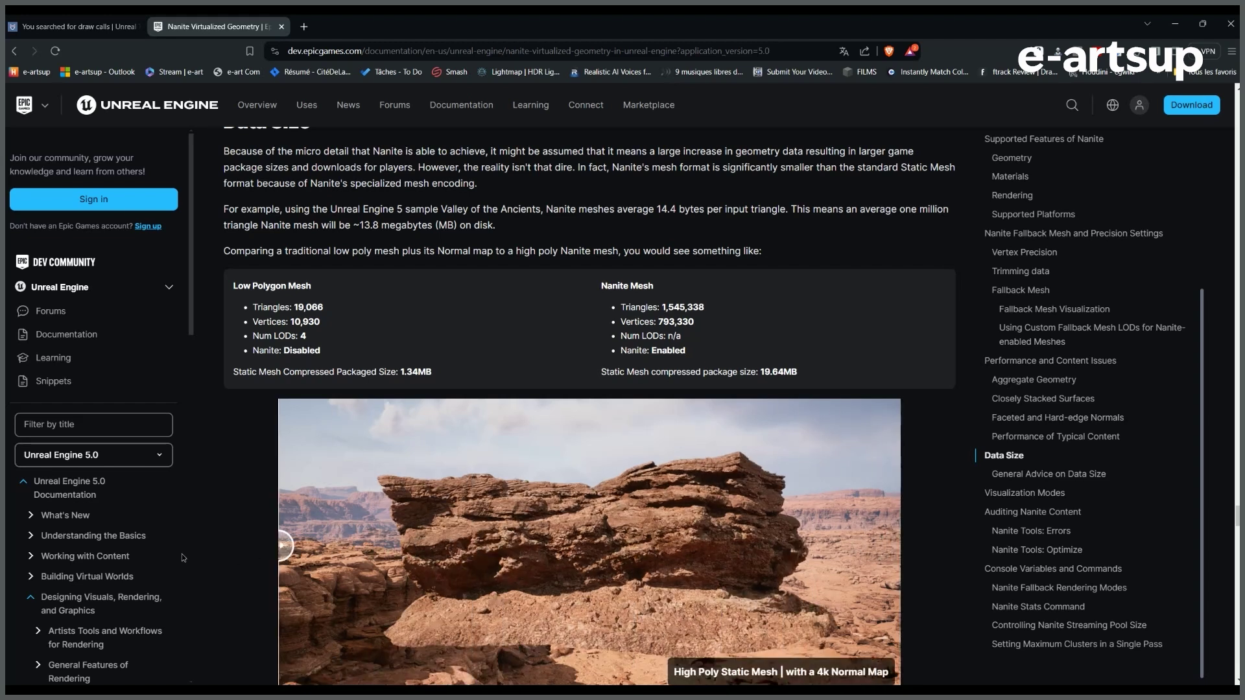
scroll(181, 551, down, 1)
scroll(213, 547, down, 1)
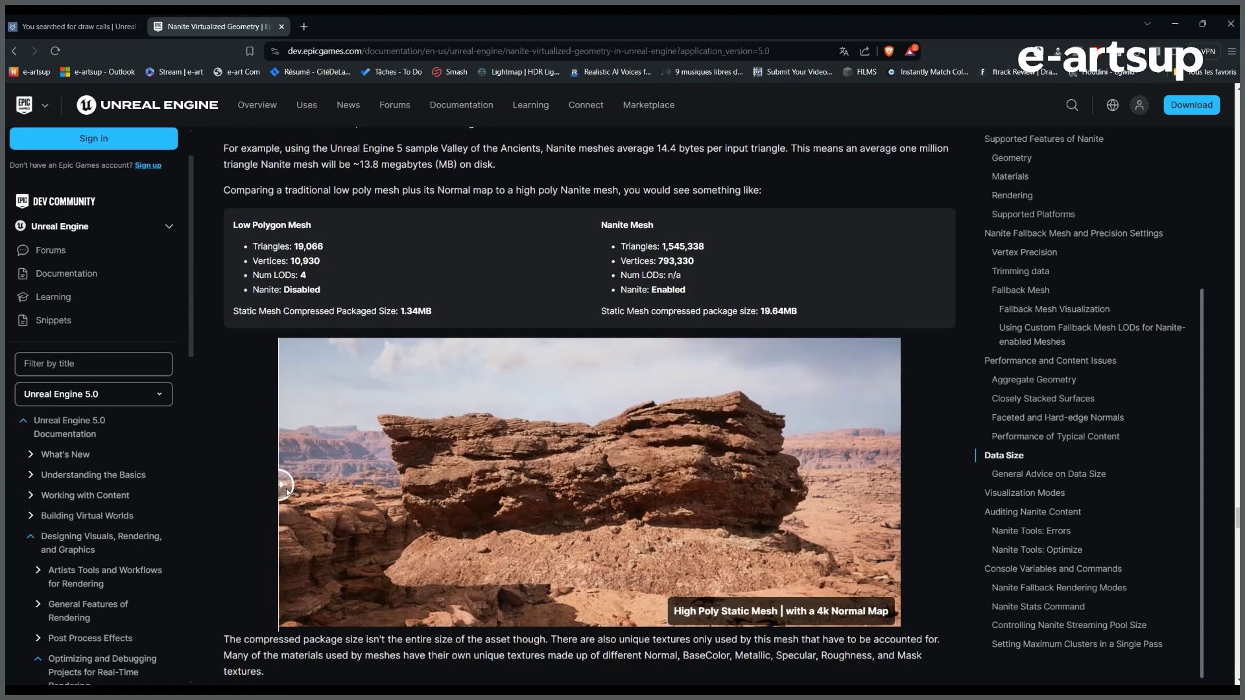
scroll(921, 429, down, 10)
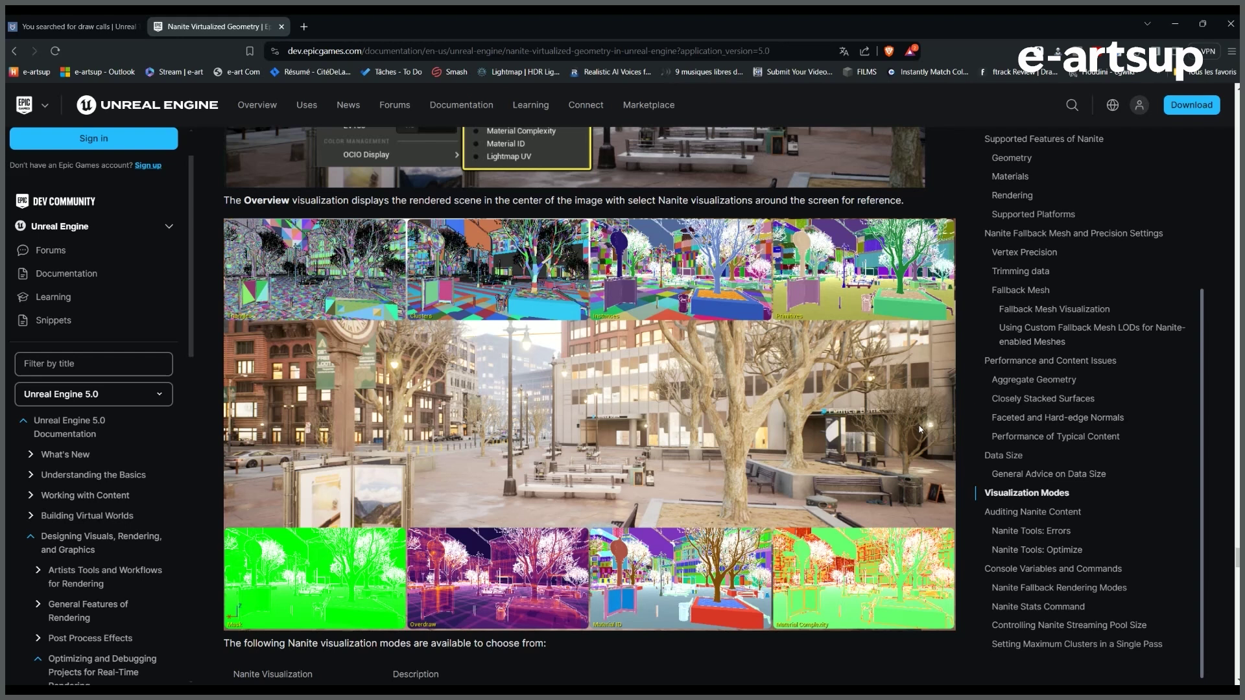
scroll(954, 291, down, 15)
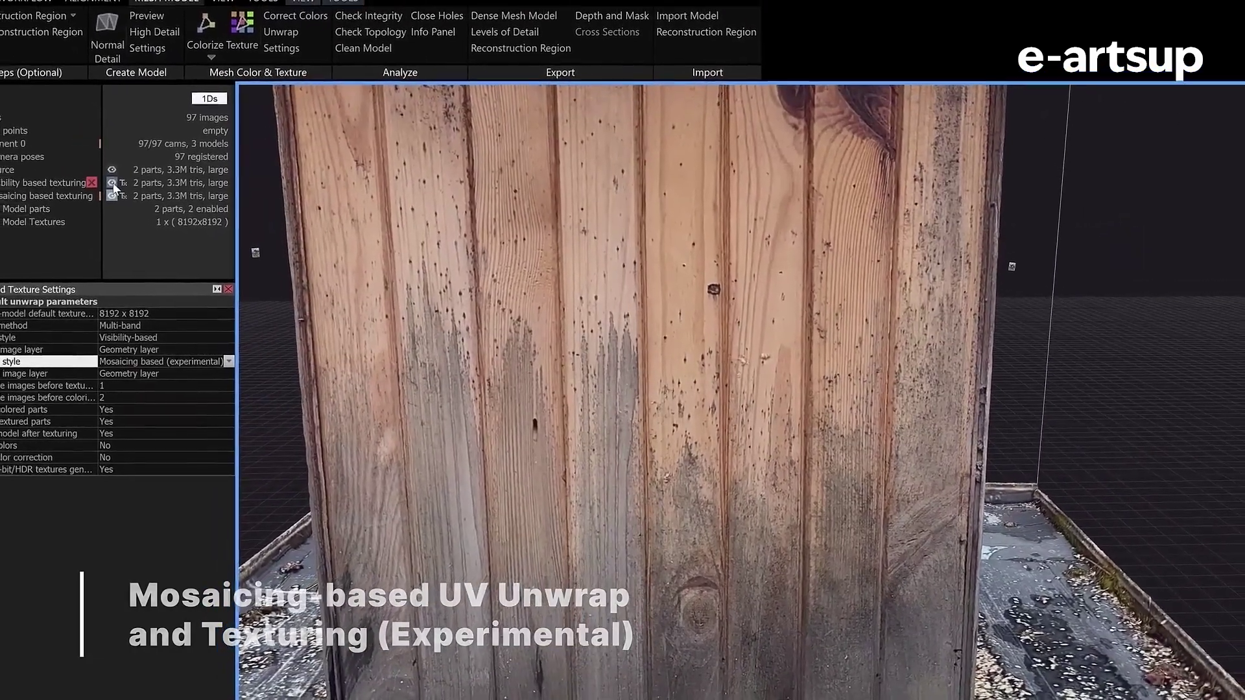
Step: Switch the tree log model to textured display and orbit it to view its top
click(111, 183)
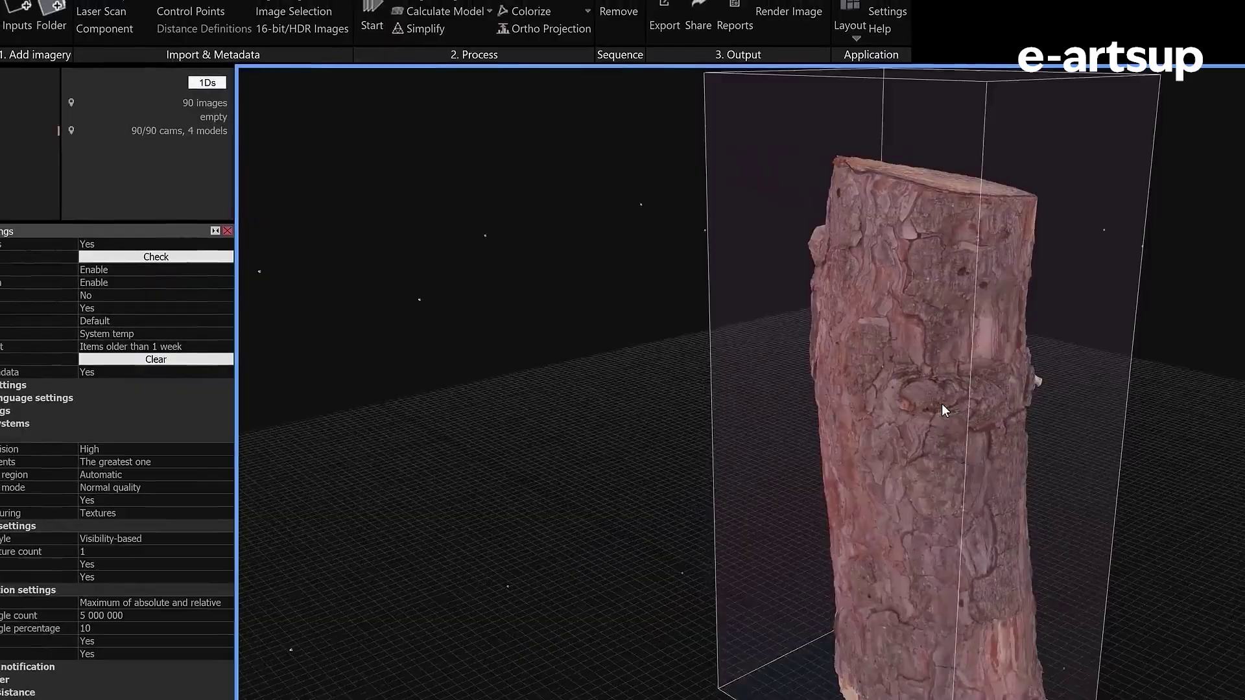
drag(942, 403, 777, 398)
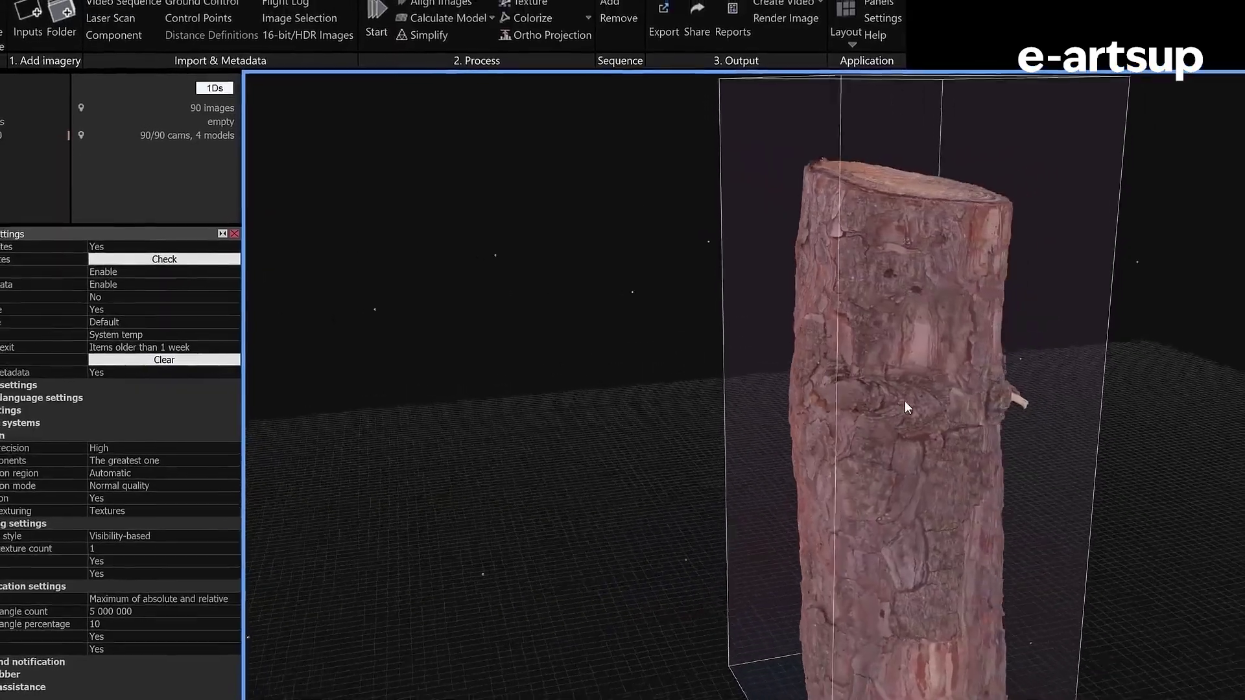
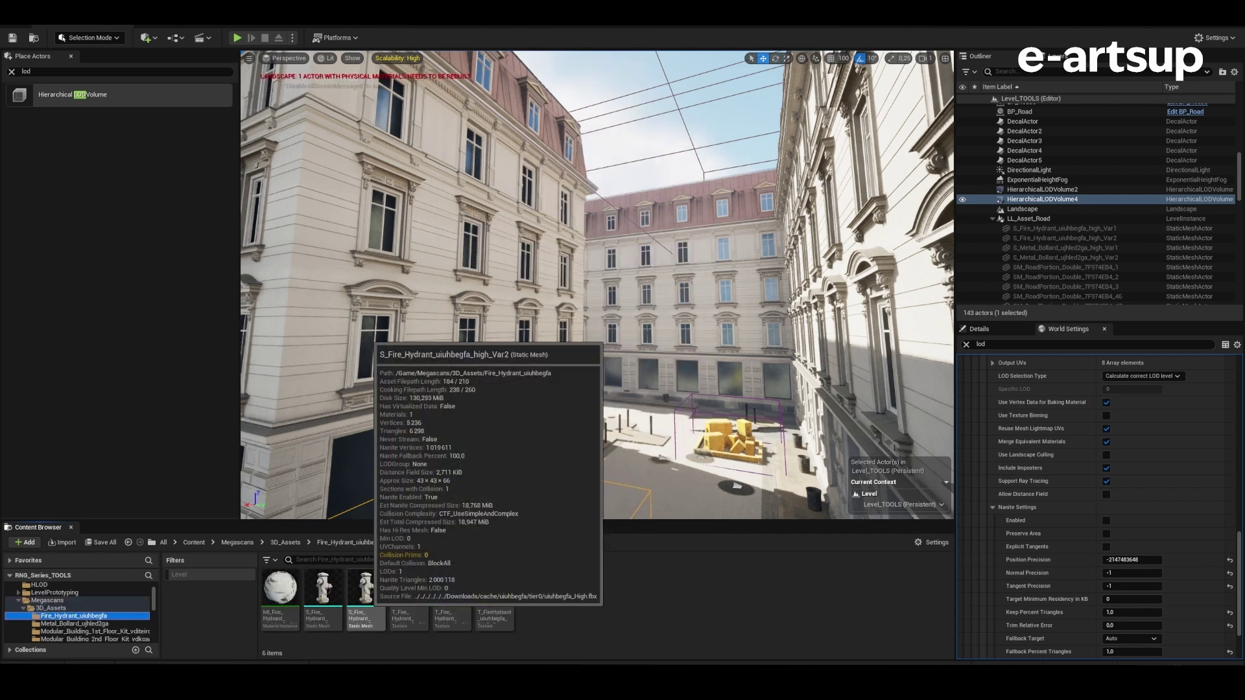
Step: Bring up the S_Fire_Hydrant static mesh's context menu and show its Nanite submenu
right_click(365, 590)
mouse_move(421, 322)
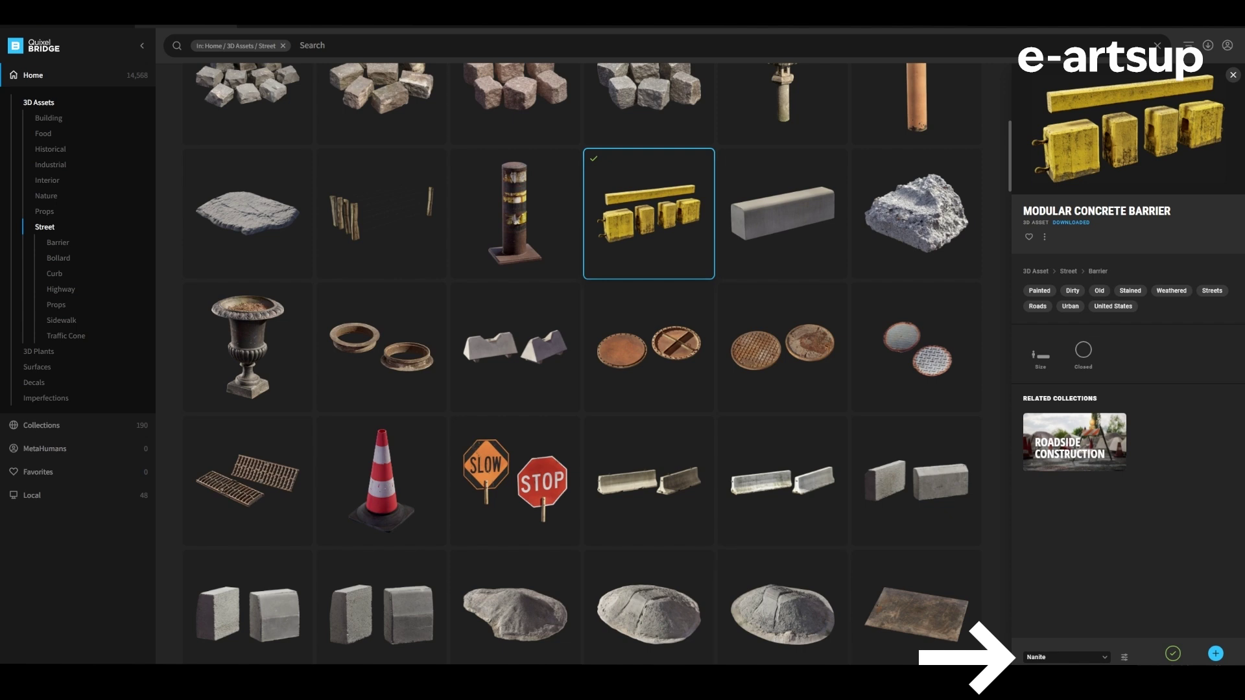
Step: Open the Modular Concrete Barrier download quality list, leaving Nanite selected
click(1067, 657)
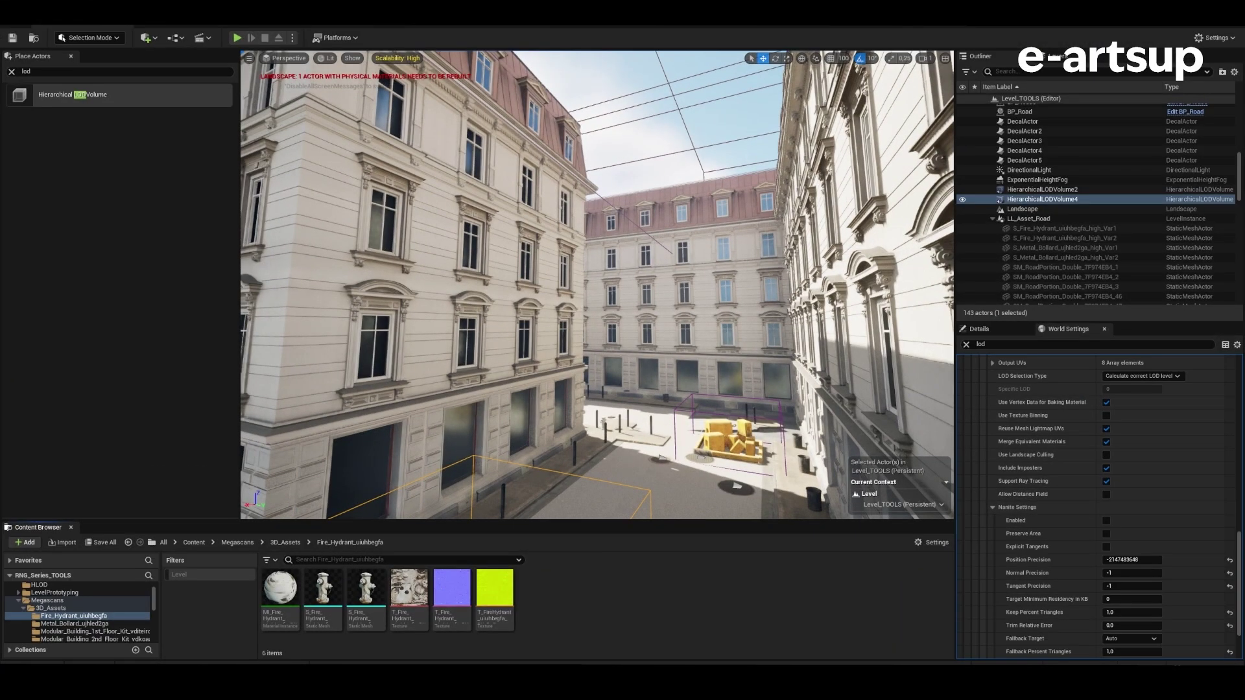
click(62, 542)
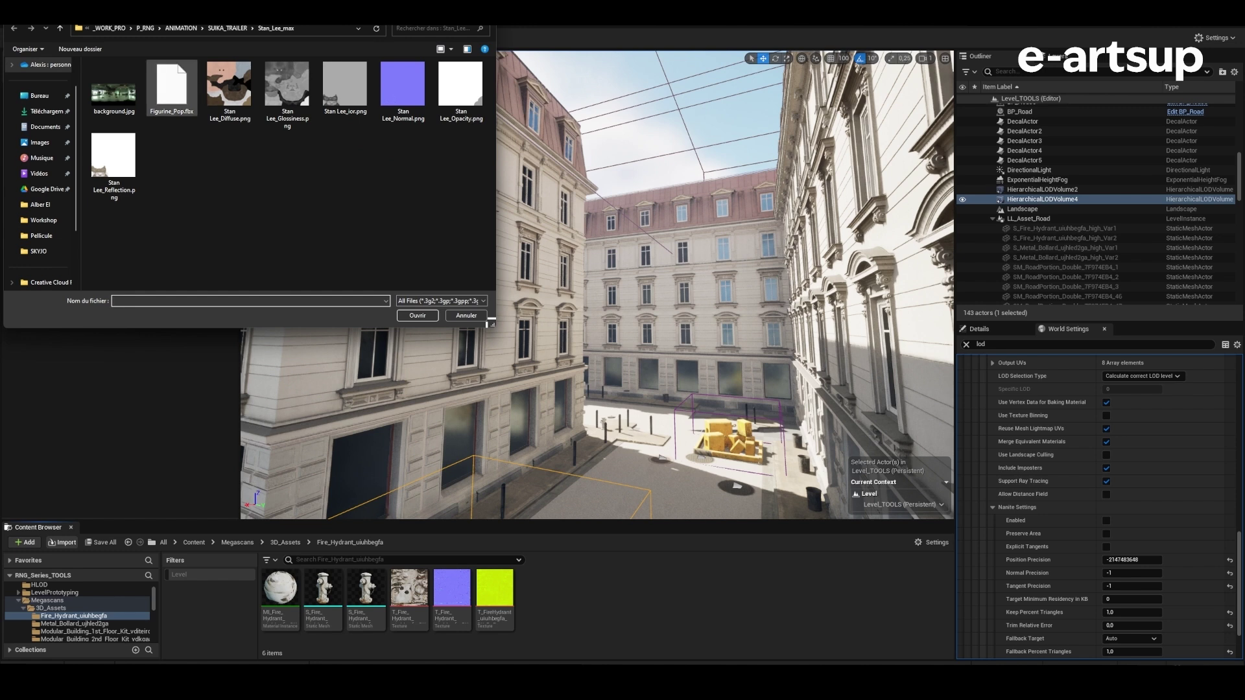
double_click(172, 86)
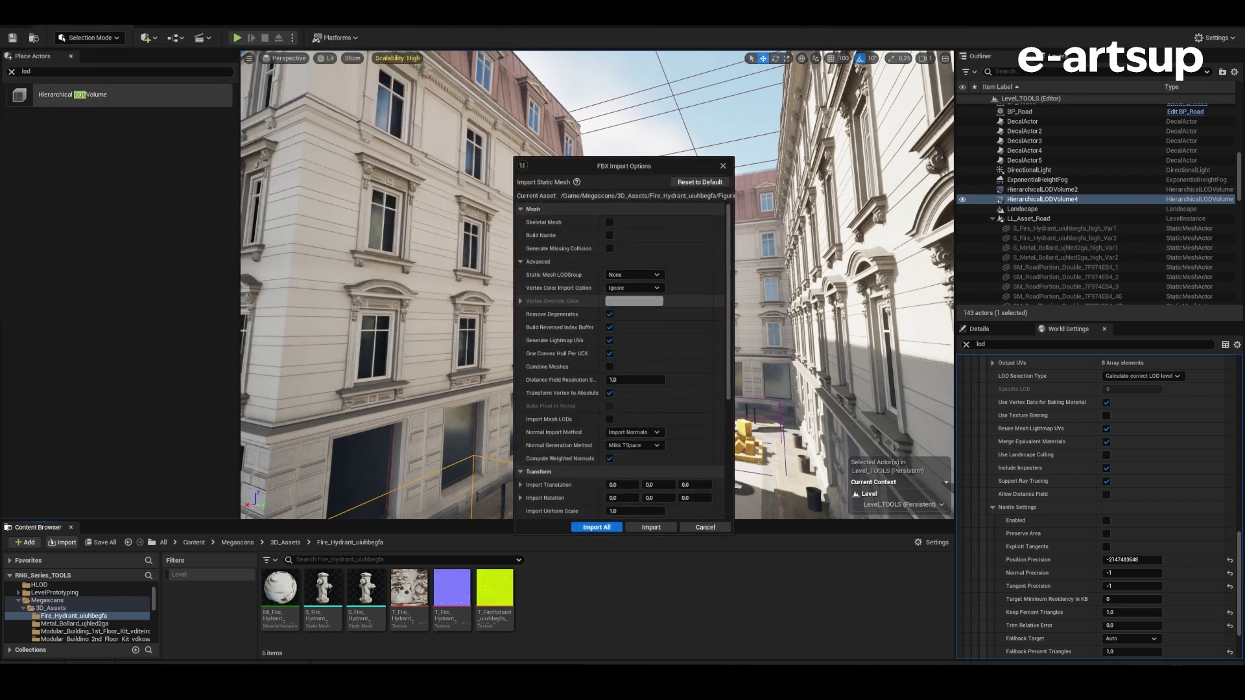
click(610, 340)
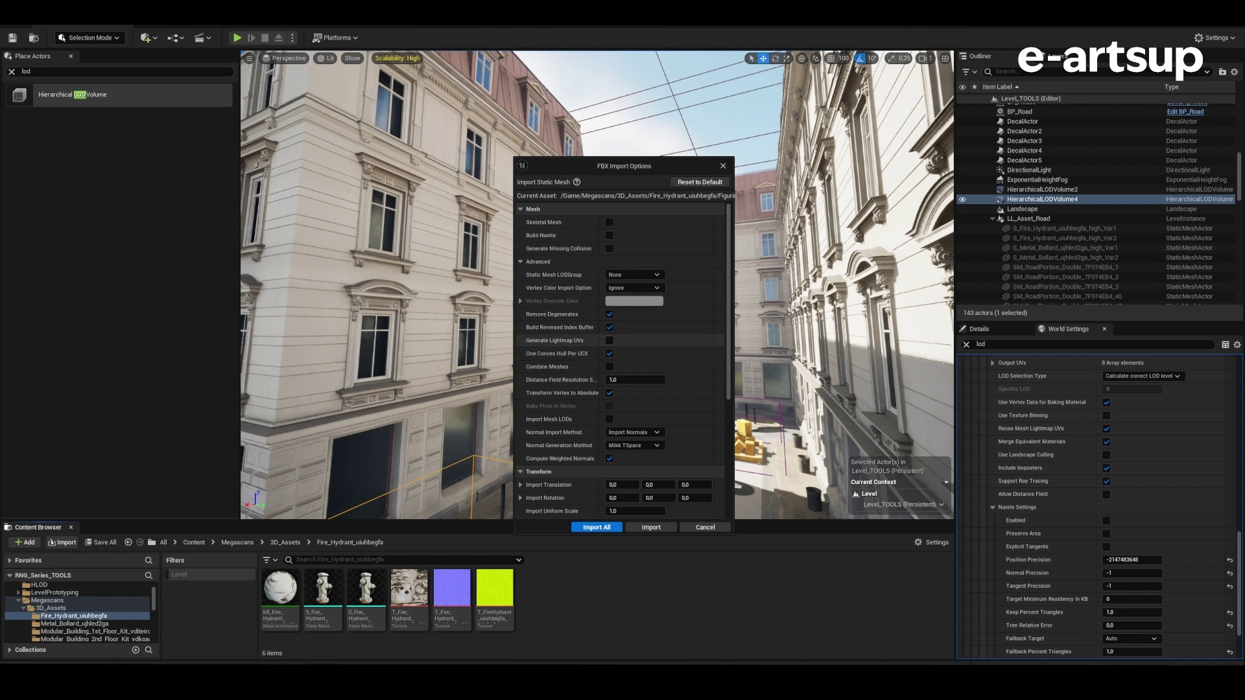
key(Return)
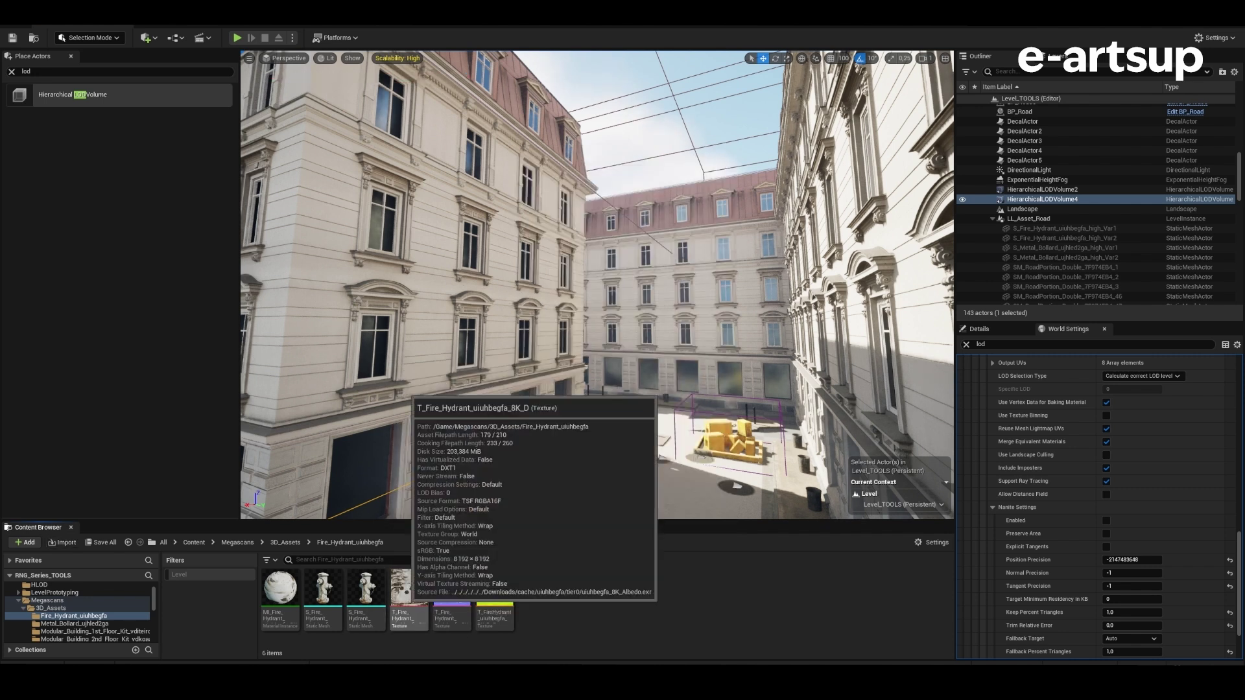
Step: Search project settings for 'virture' and enable virtual texture support
right_click(408, 591)
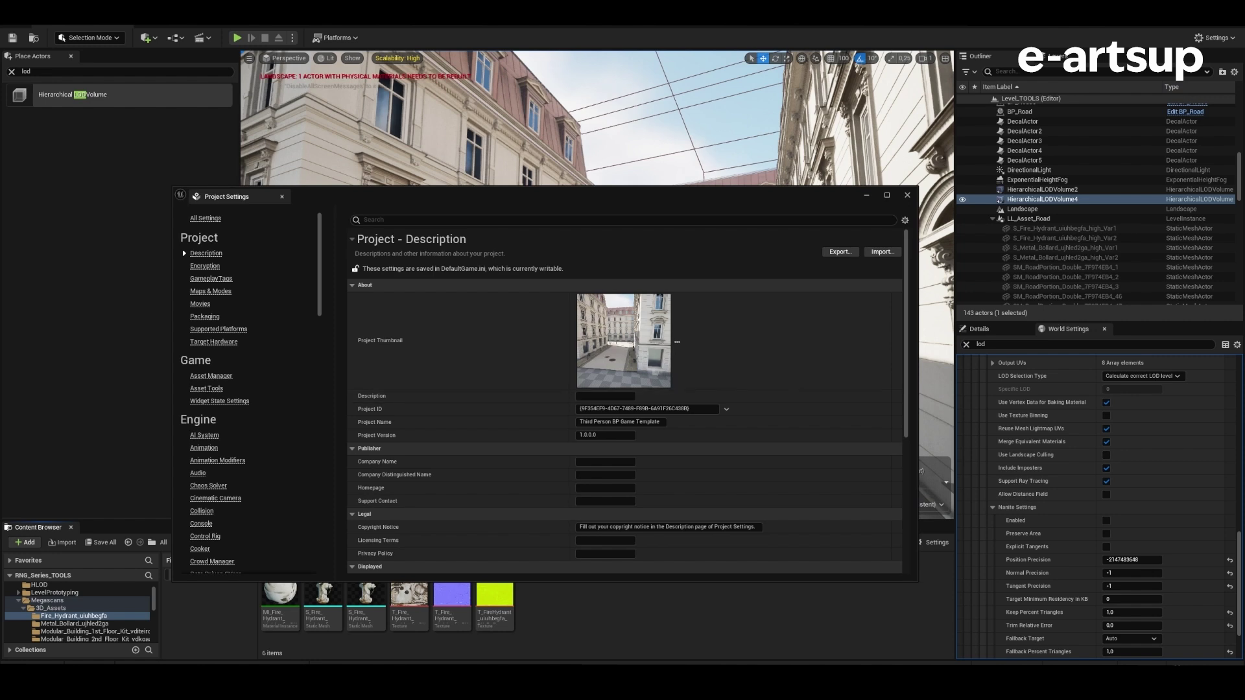
text(virtual te)
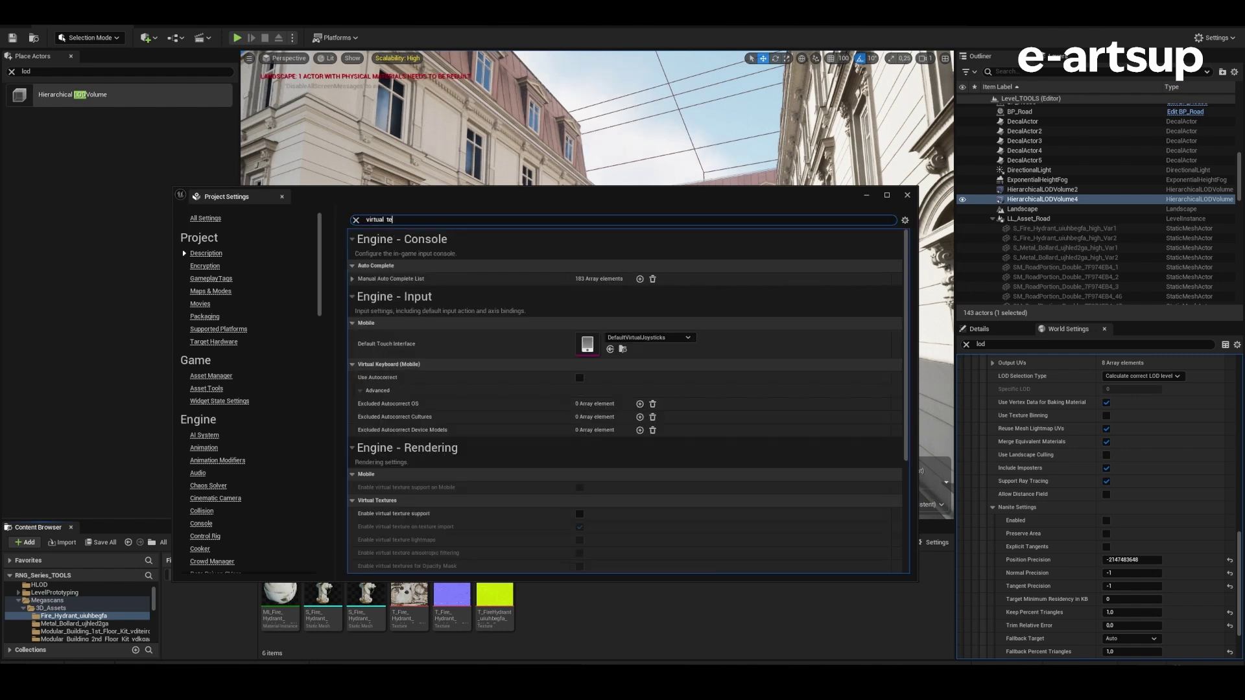
text(ure)
click(579, 305)
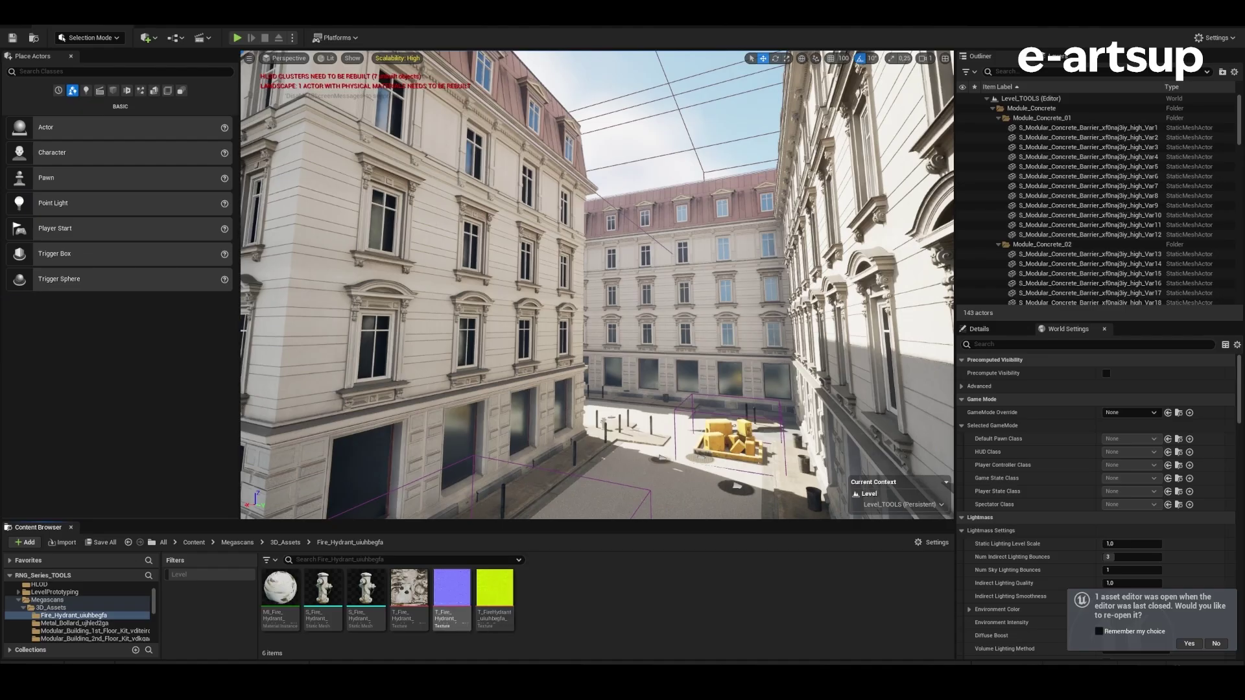
Step: Convert the fire hydrant textures to virtual textures and move the normal map into Fire_Hydrant
right_click(408, 591)
mouse_move(480, 283)
click(596, 296)
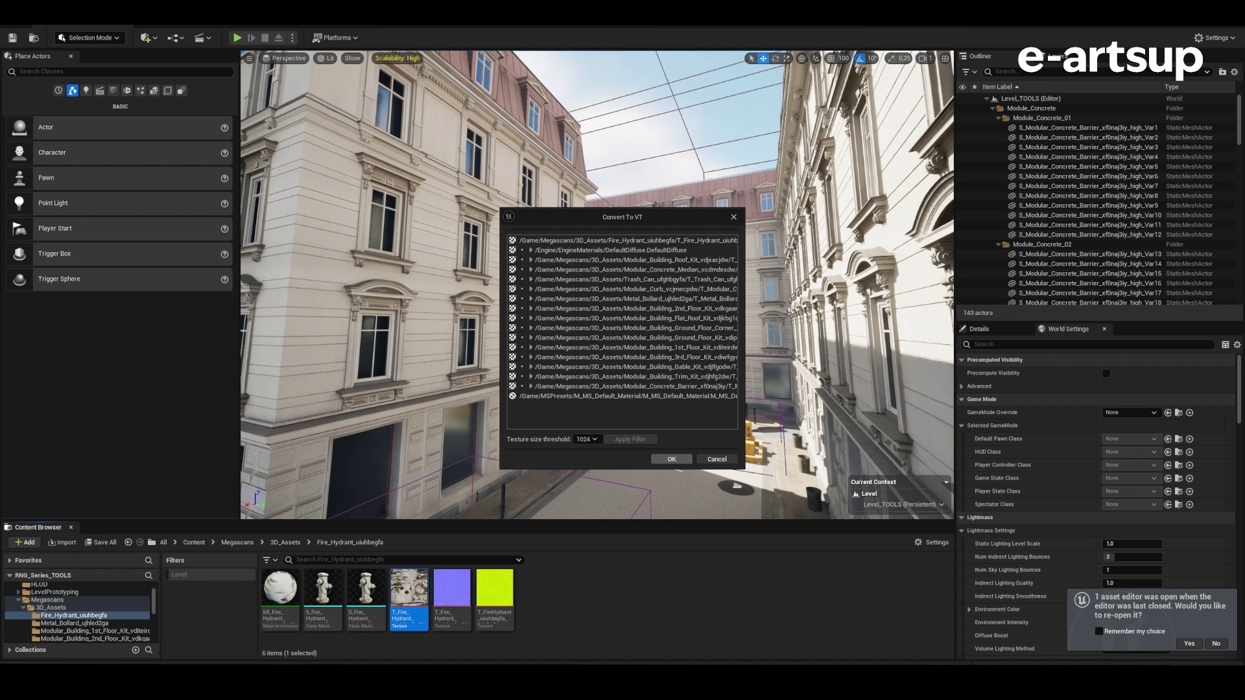
click(671, 459)
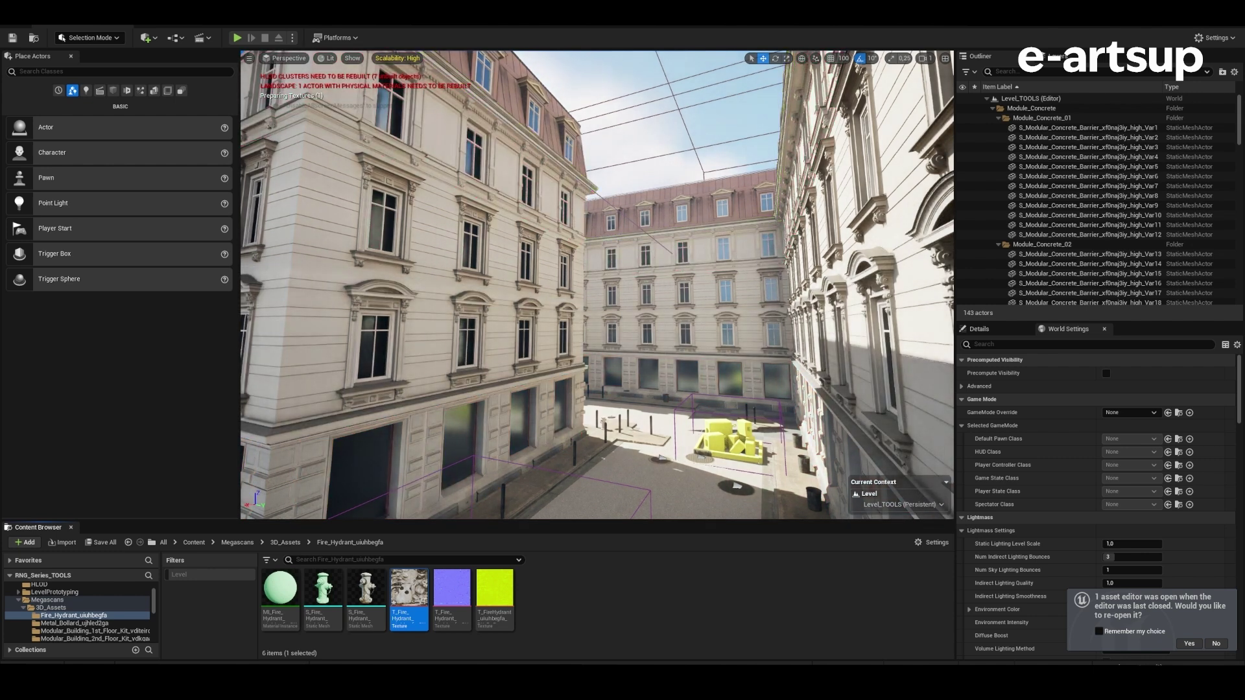
drag(451, 587, 473, 610)
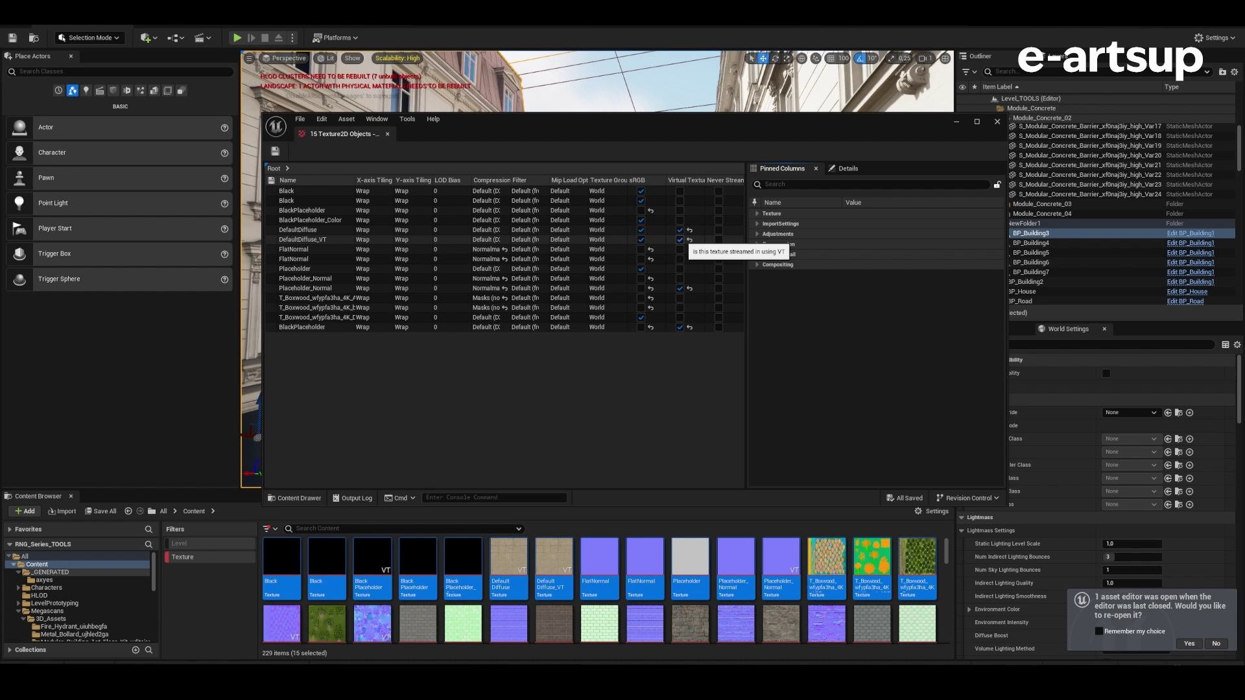
Step: Filter the property matrix by 'v te' and enable Virtual Texture Streaming on all 15 textures
click(772, 184)
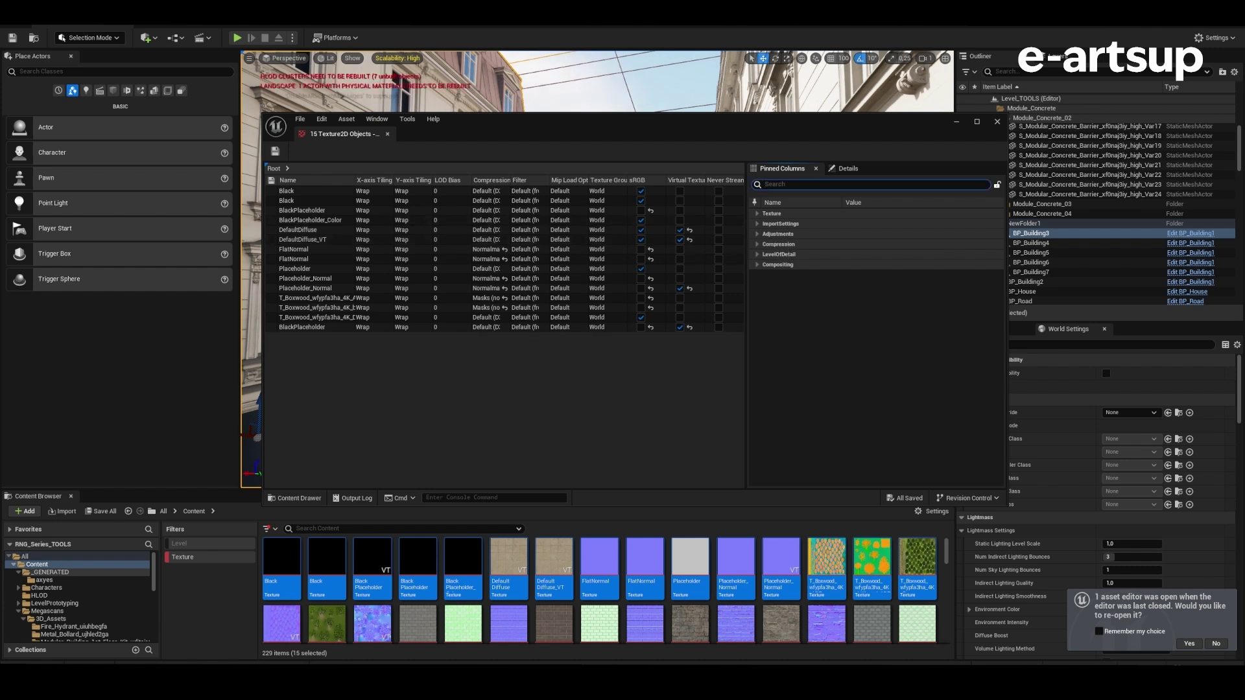
text(v)
text(irtual te)
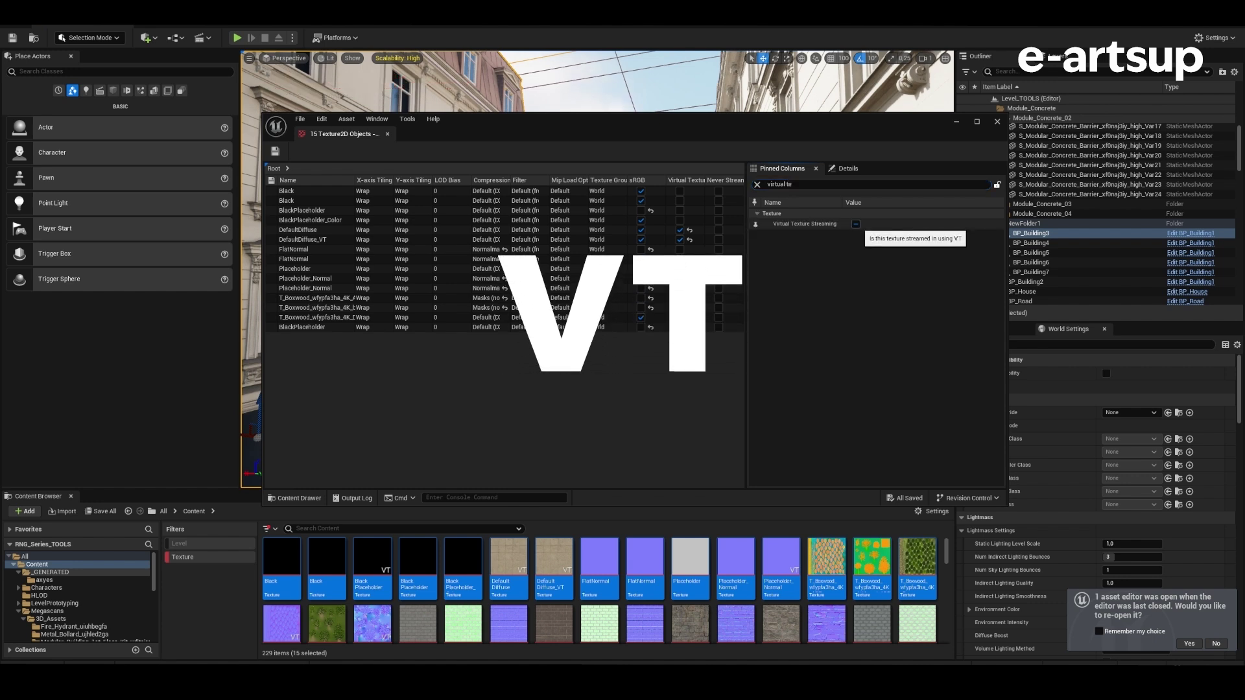
click(856, 224)
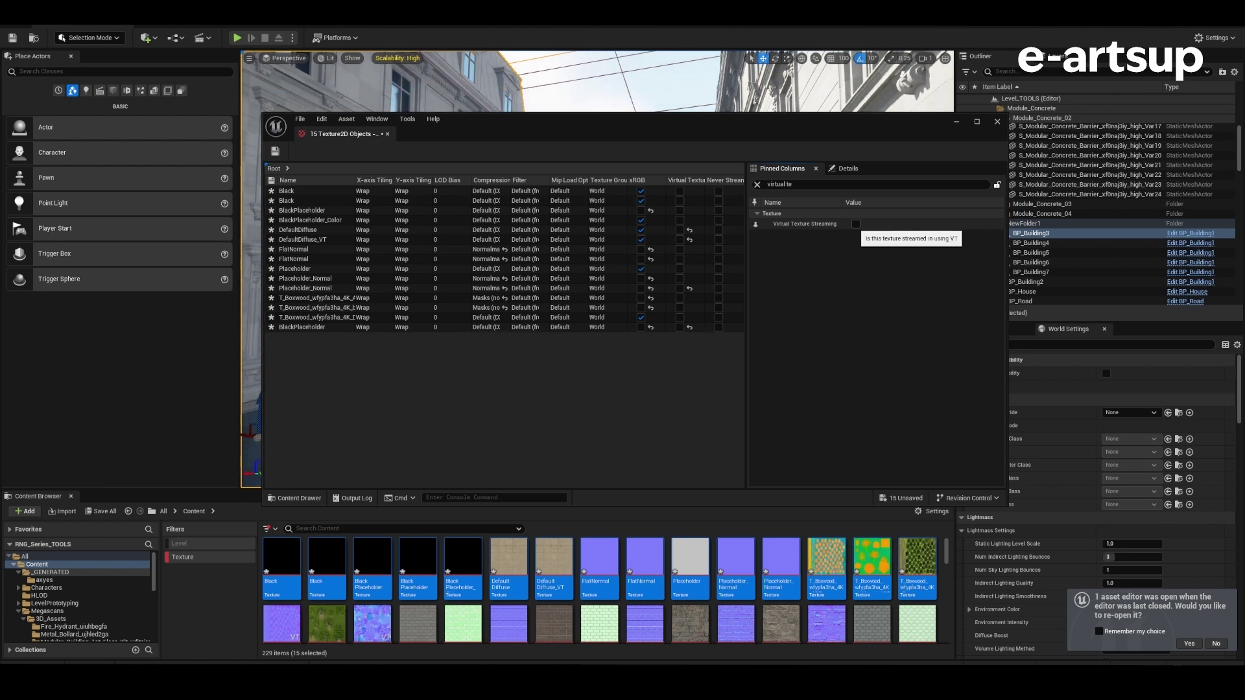
click(856, 224)
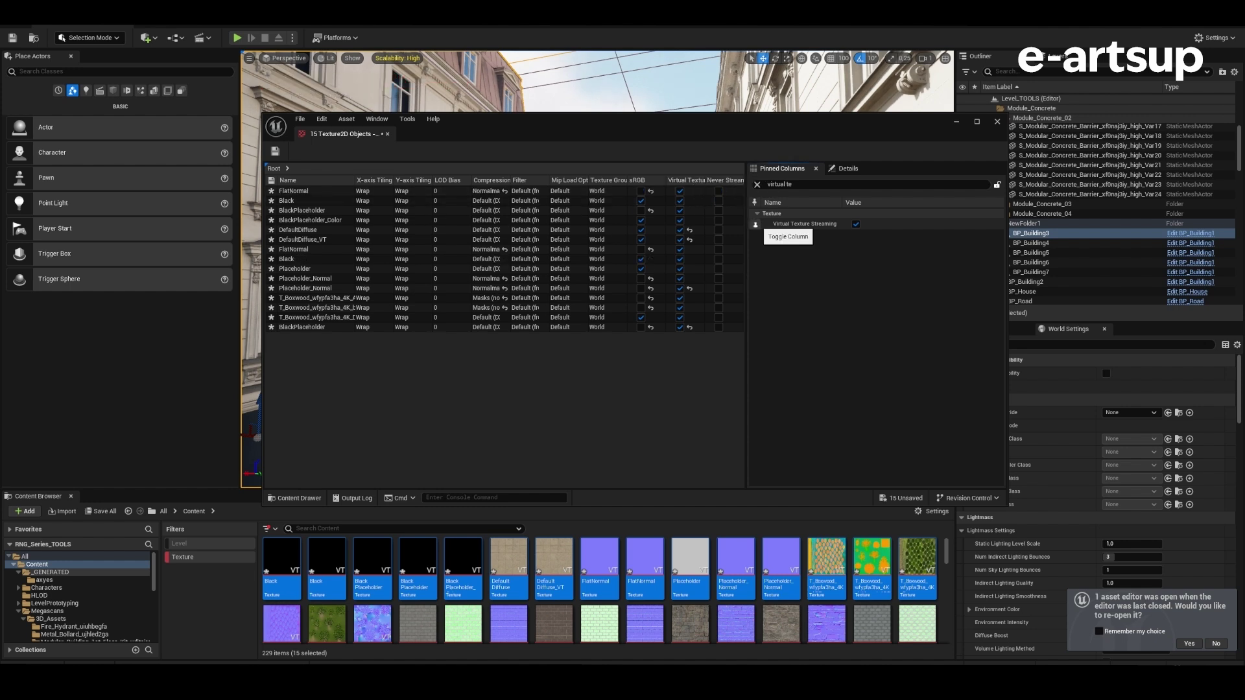
Step: Pin Virtual Texture Streaming as a table column and clear the search filter
click(755, 224)
click(756, 224)
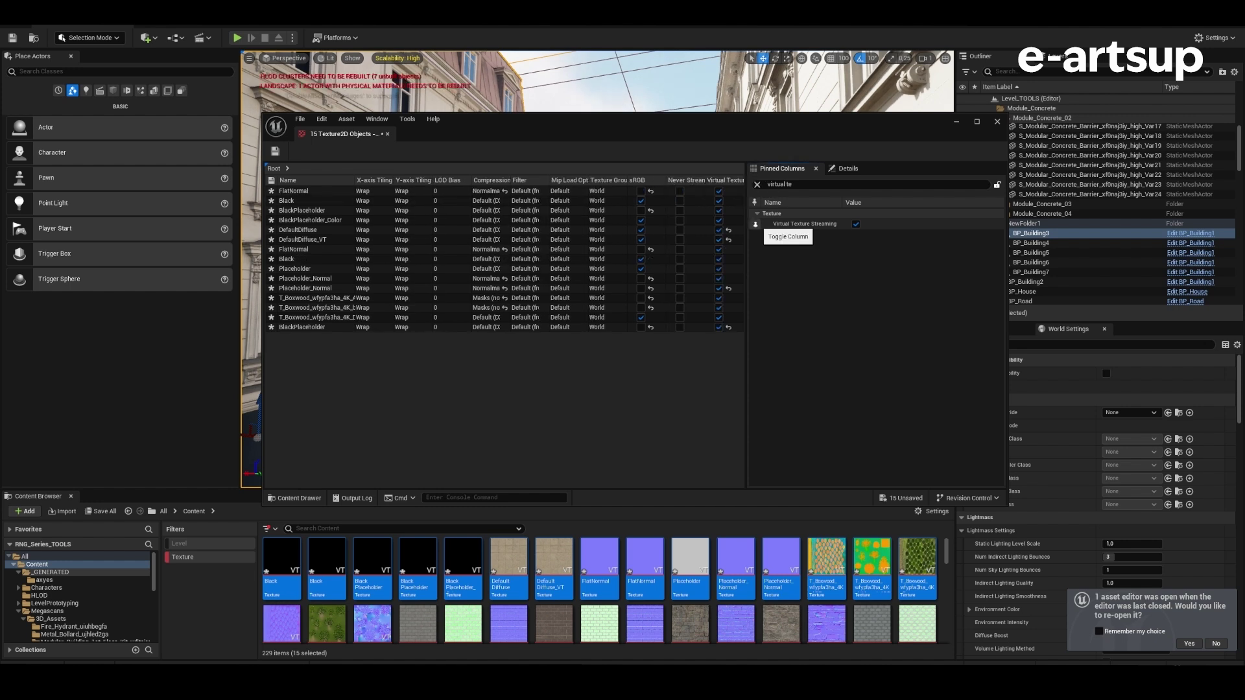
click(755, 224)
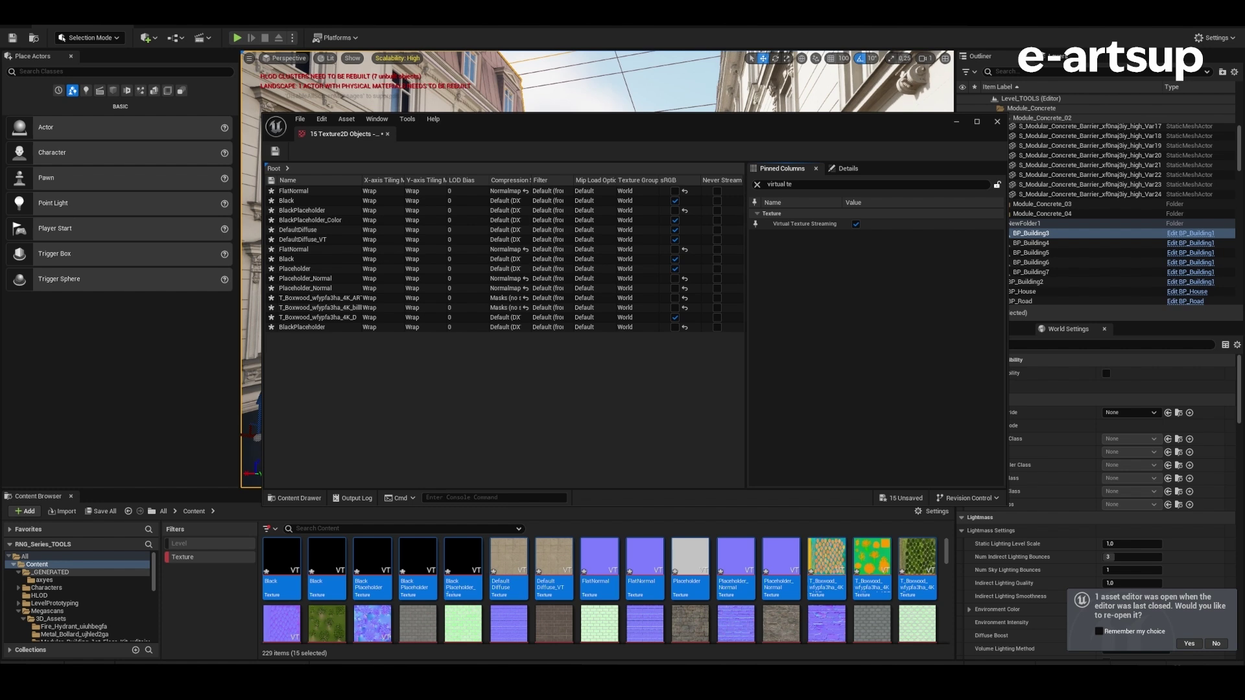
click(755, 224)
click(757, 184)
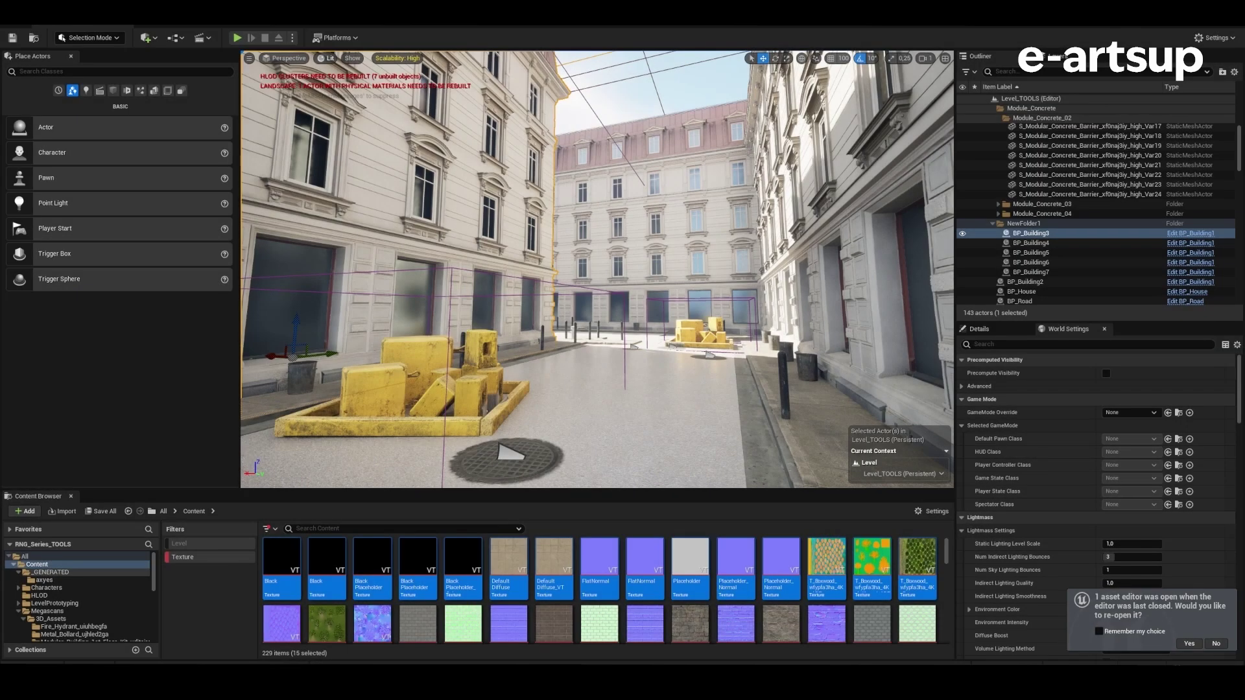
Step: Cycle the viewport through Nanite Overview, Clusters, and Triangles visualisations
click(326, 58)
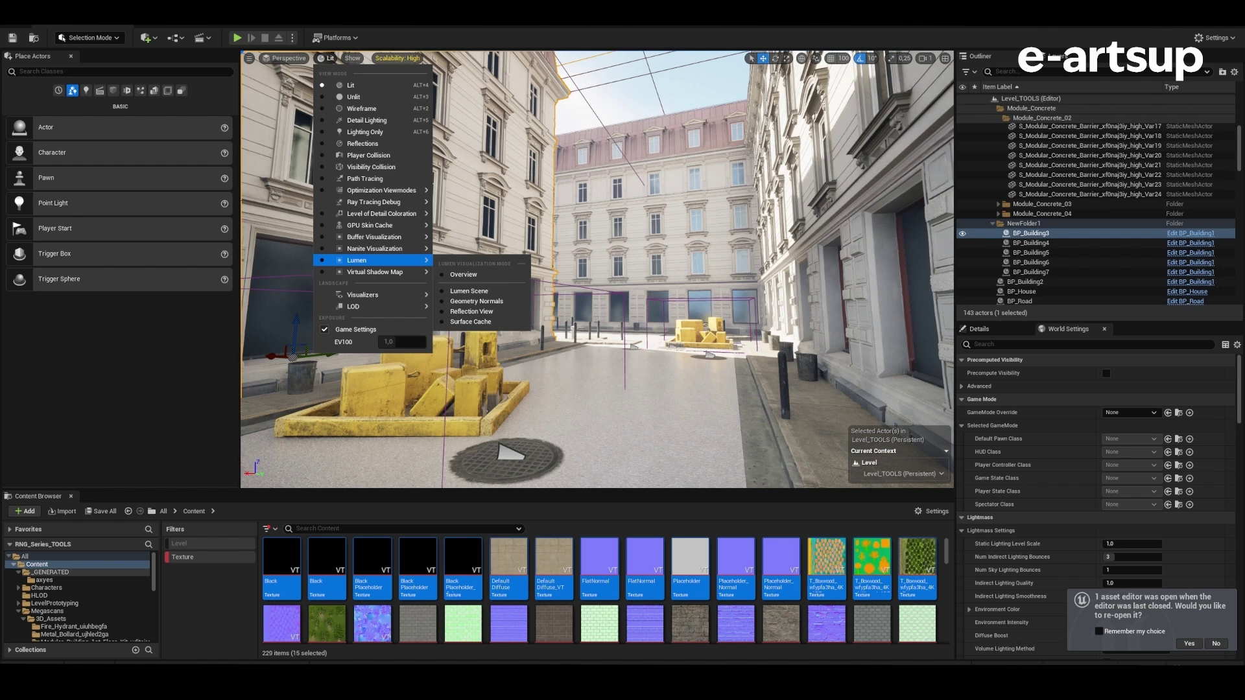
click(493, 274)
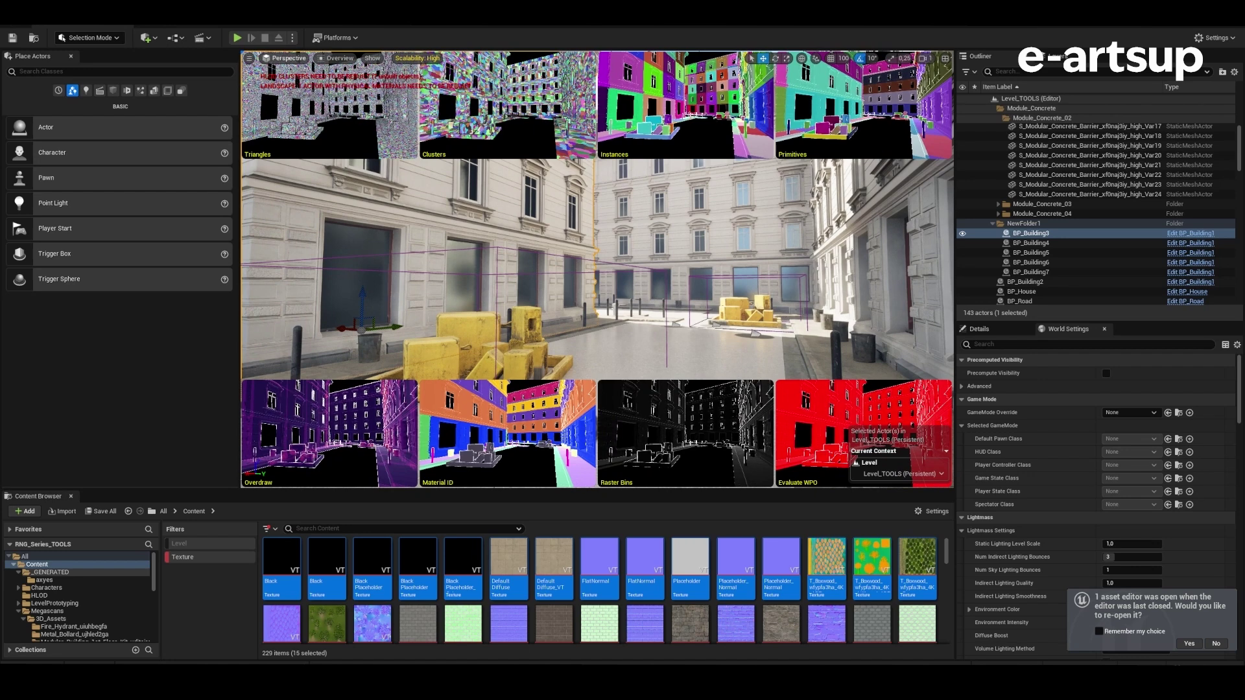
click(336, 58)
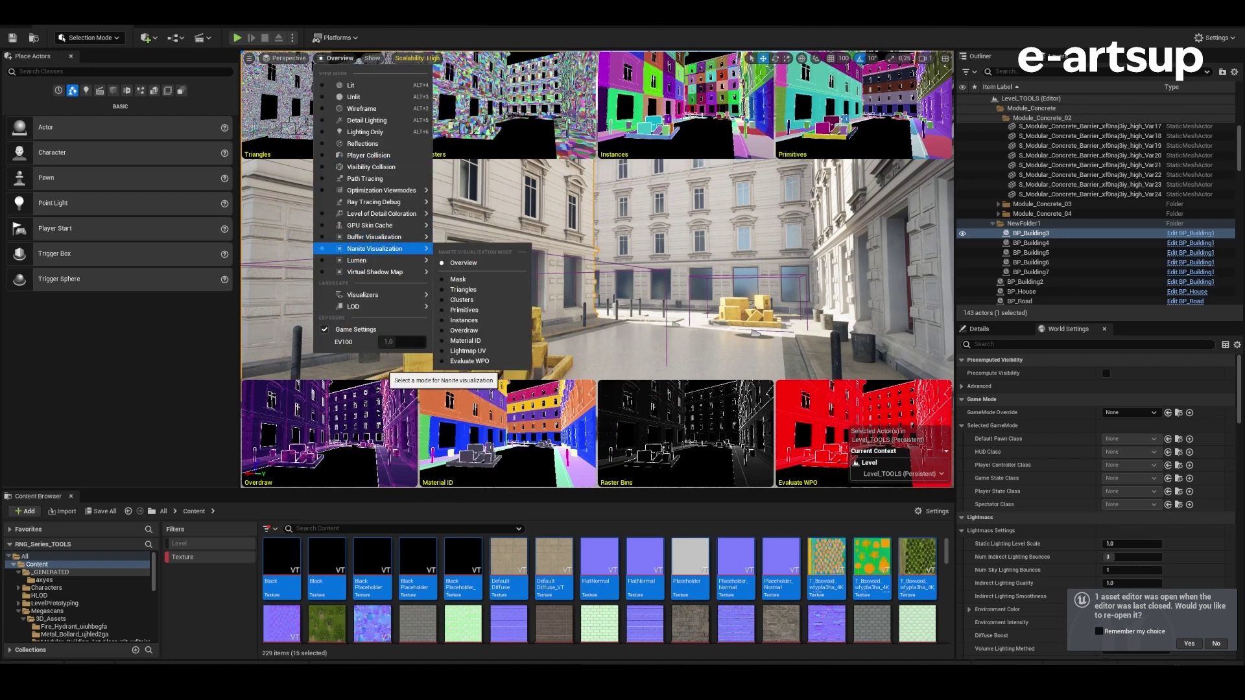
click(462, 300)
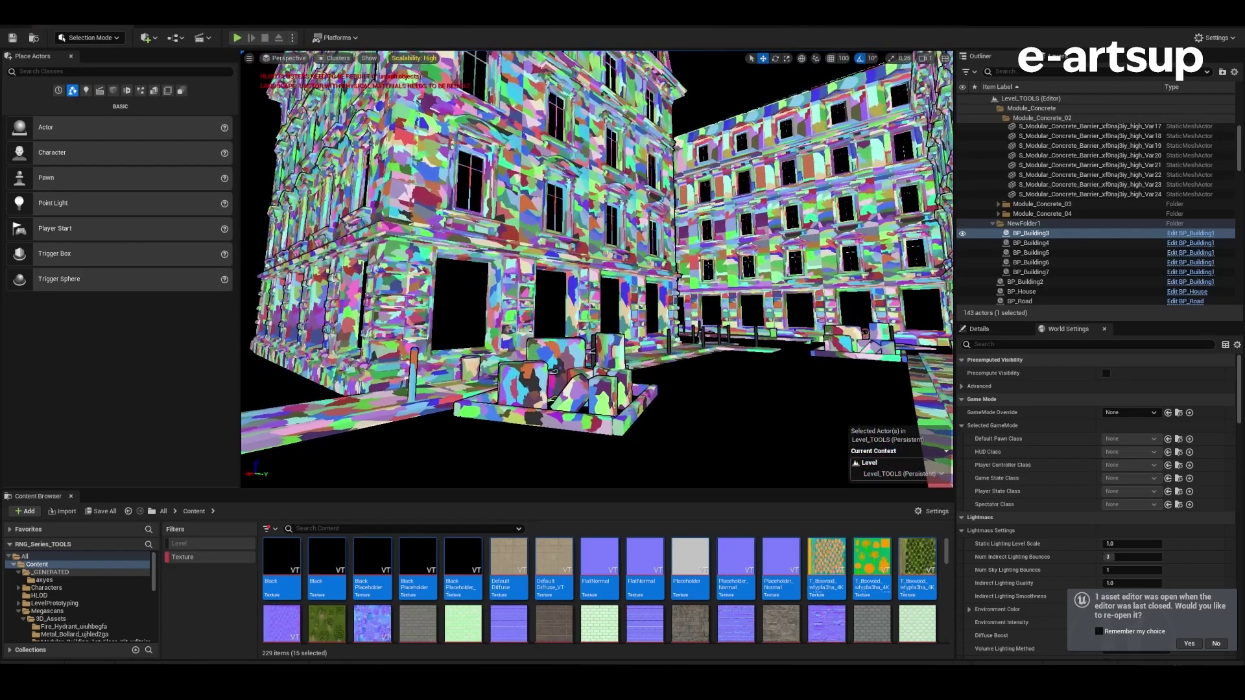
click(336, 58)
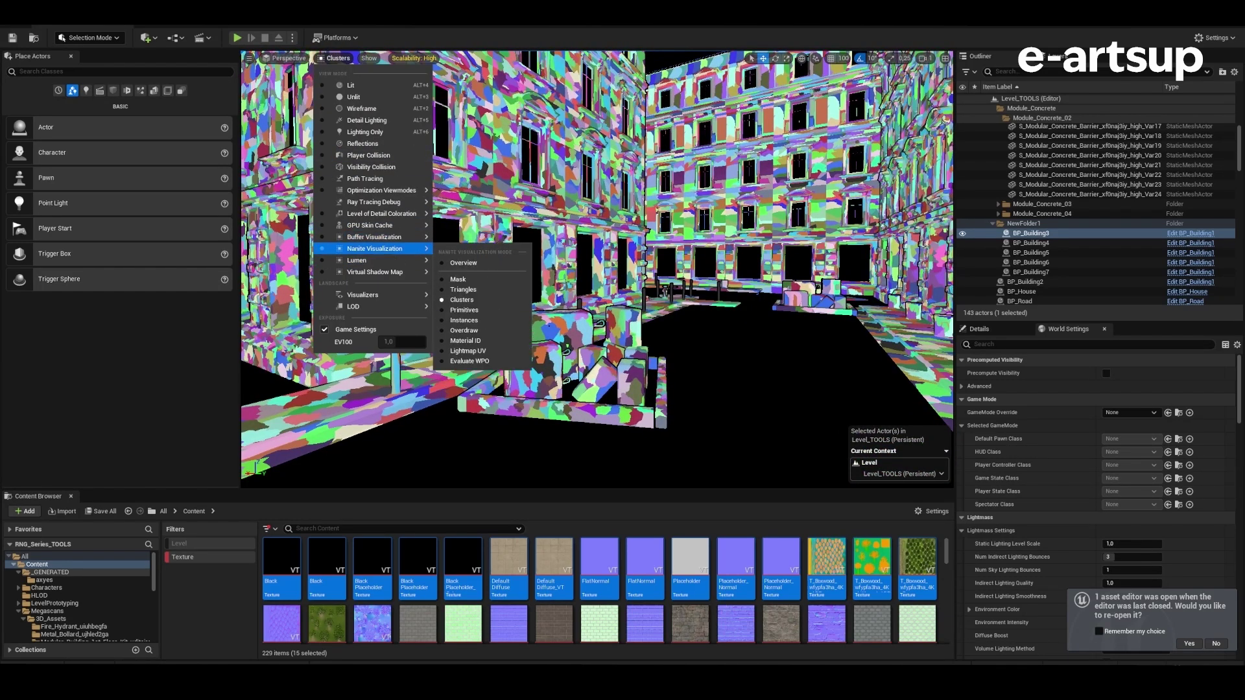
click(461, 290)
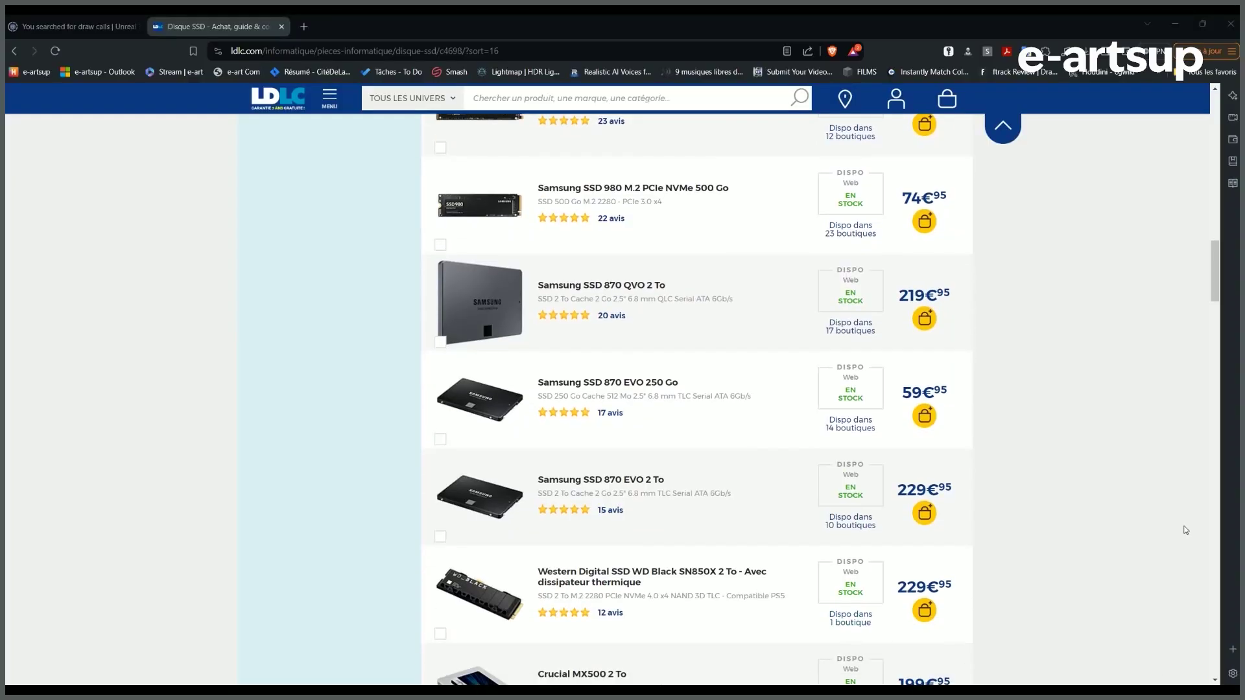
Step: Scroll down the LDLC SSD product page to view more drives and prices
scroll(1186, 530, down, 6)
scroll(1186, 530, down, 4)
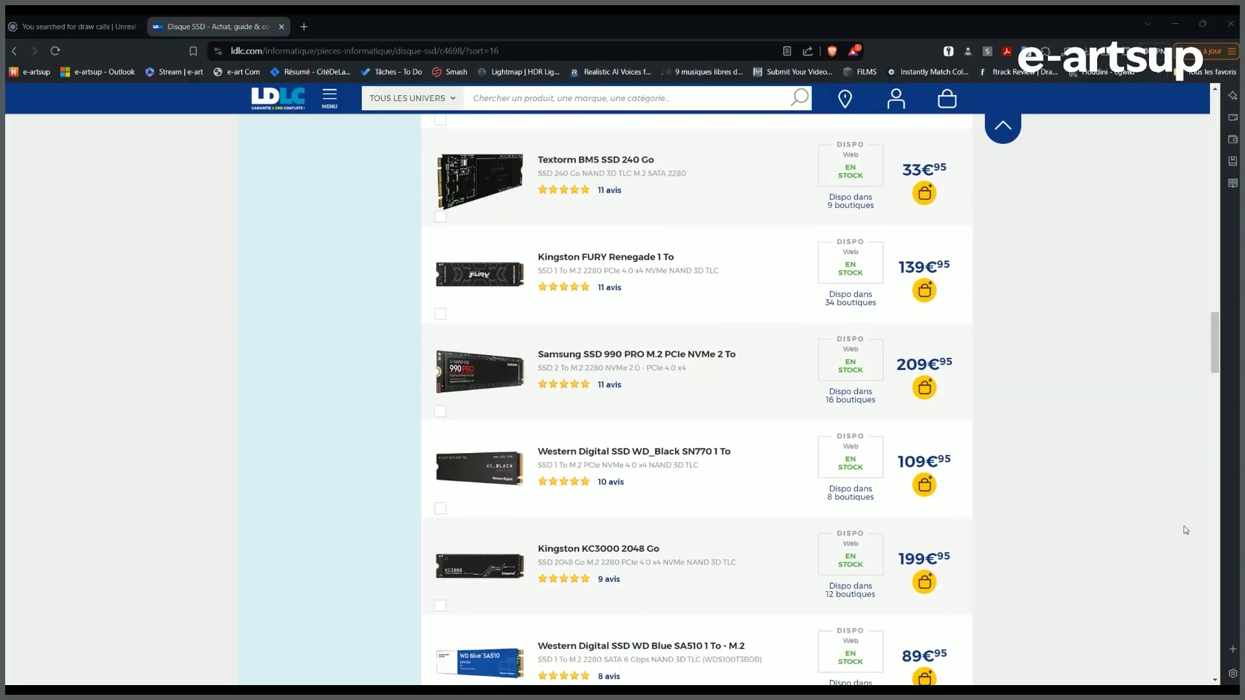
scroll(1186, 530, down, 2)
scroll(1186, 530, down, 3)
scroll(1186, 530, down, 3)
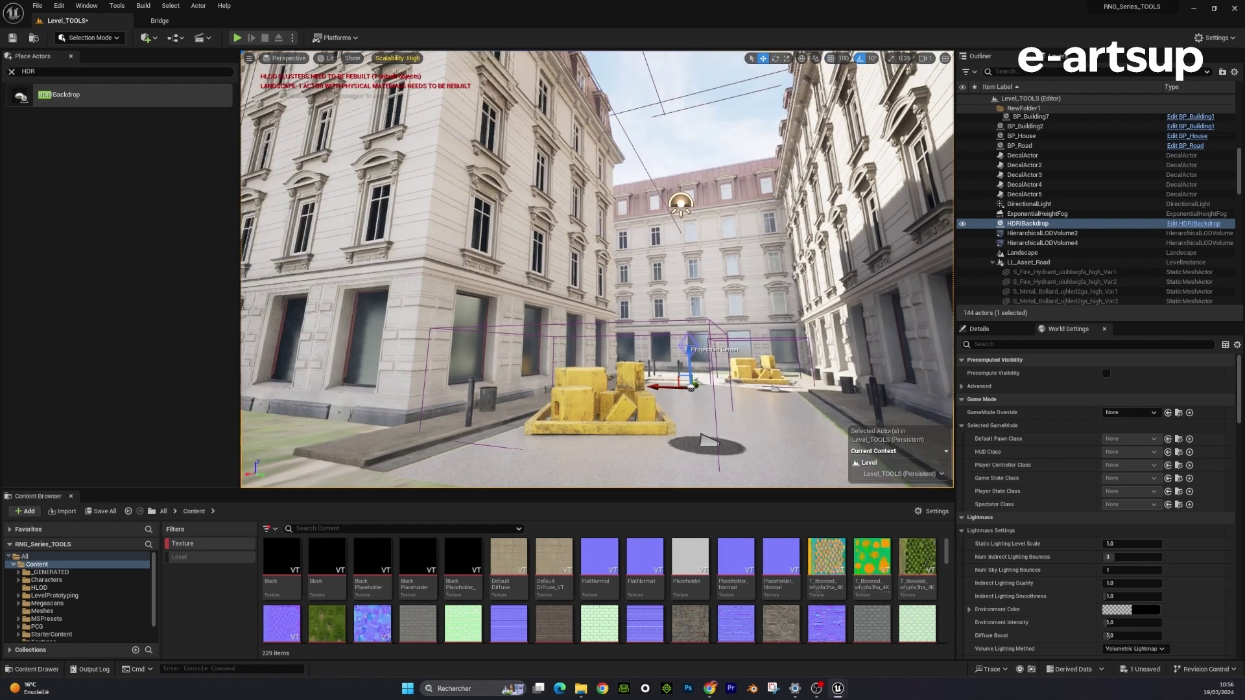
Step: Fly the viewport camera over the field to a close-up of a building corner
right_drag(596, 269, 730, 181)
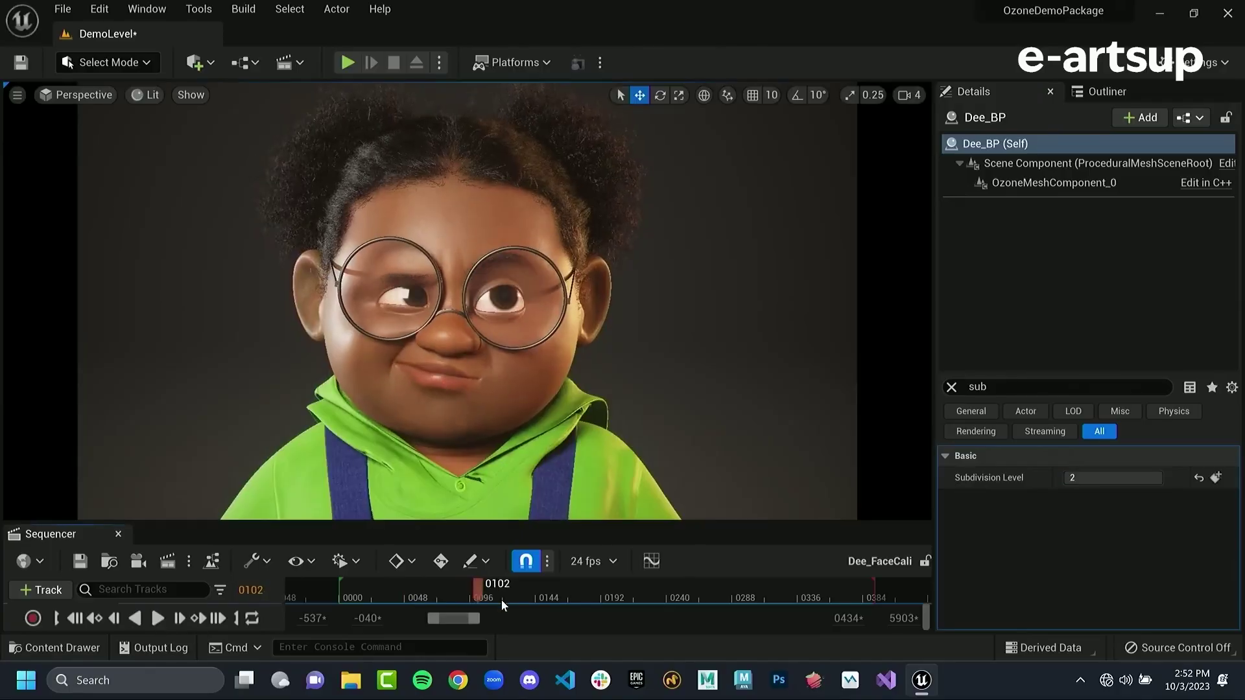
Step: Scrub the Sequencer playhead from frame 0102 to about 0286
drag(536, 597, 791, 586)
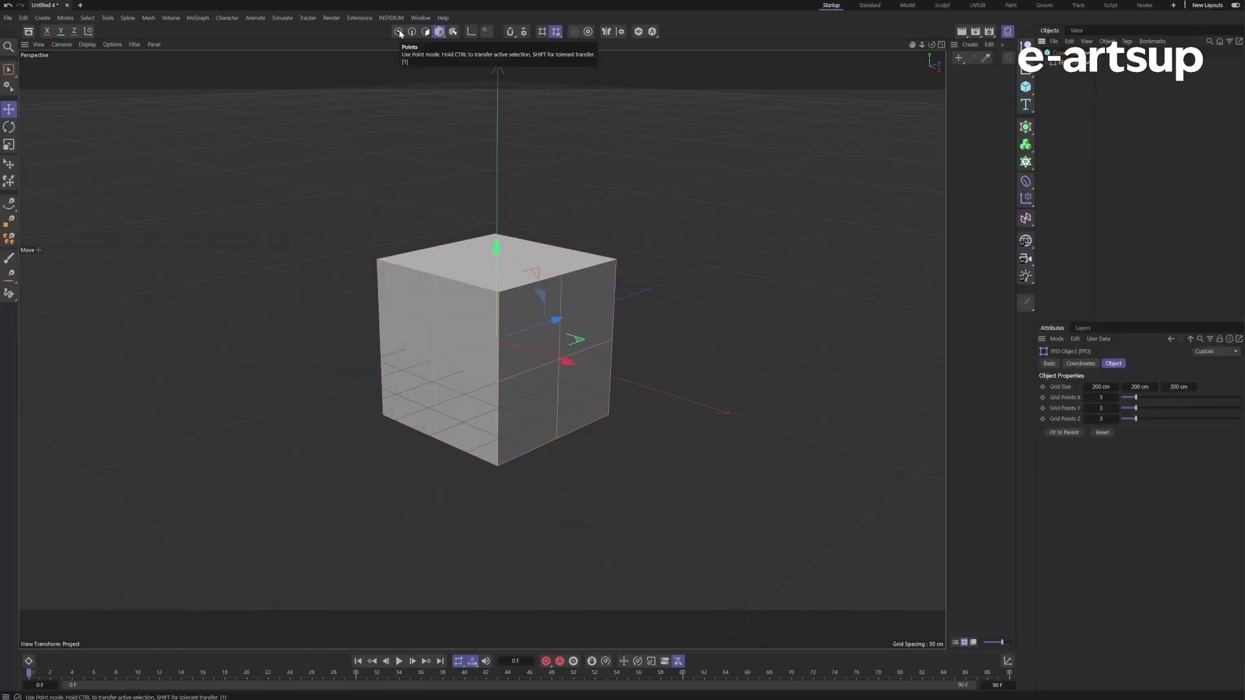
Step: Stretch the cube by pulling an FFD lattice point right, then shorten the animation range
drag(724, 321, 960, 124)
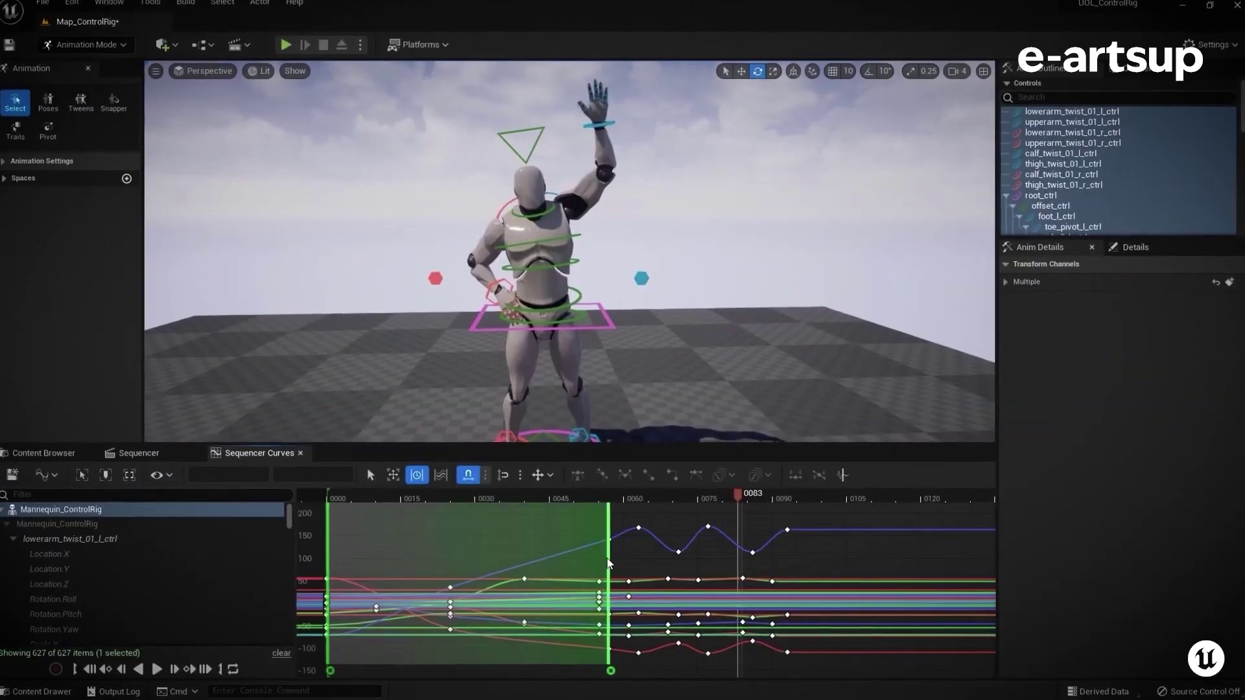
drag(609, 563, 528, 563)
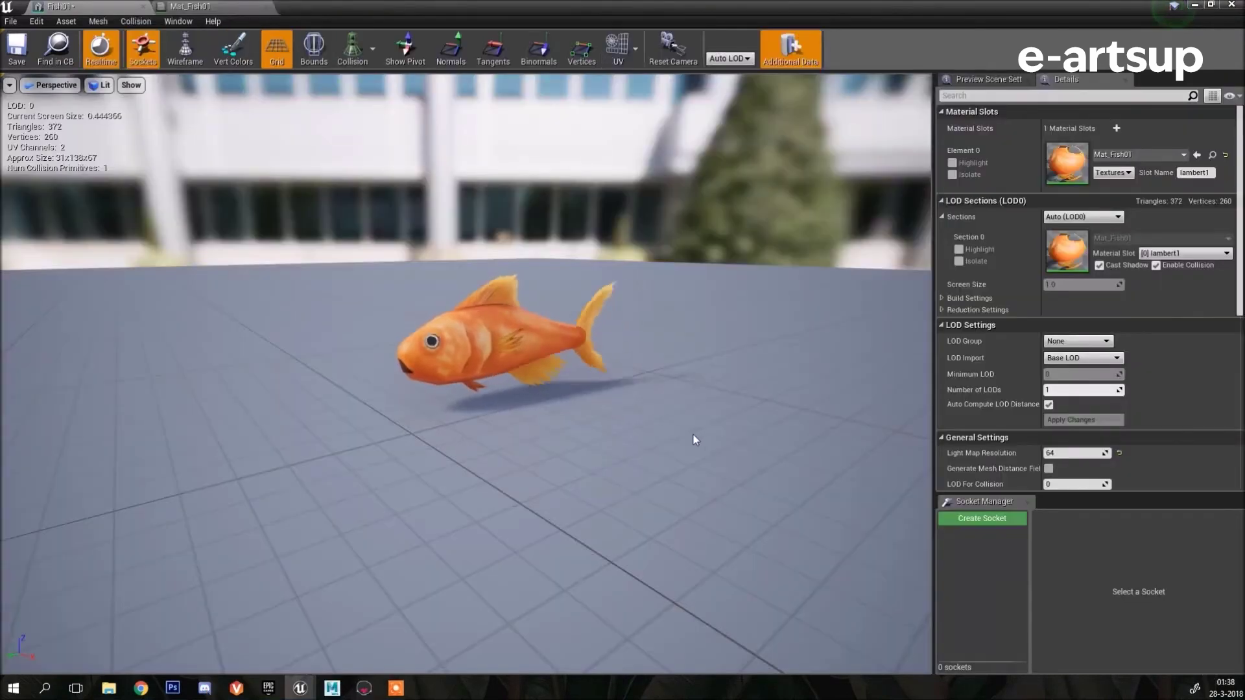
Step: Orbit the Mat_Fish01 material preview in closer to the fish
mouse_move(693, 435)
mouse_down()
mouse_move(654, 389)
mouse_move(811, 396)
mouse_up()
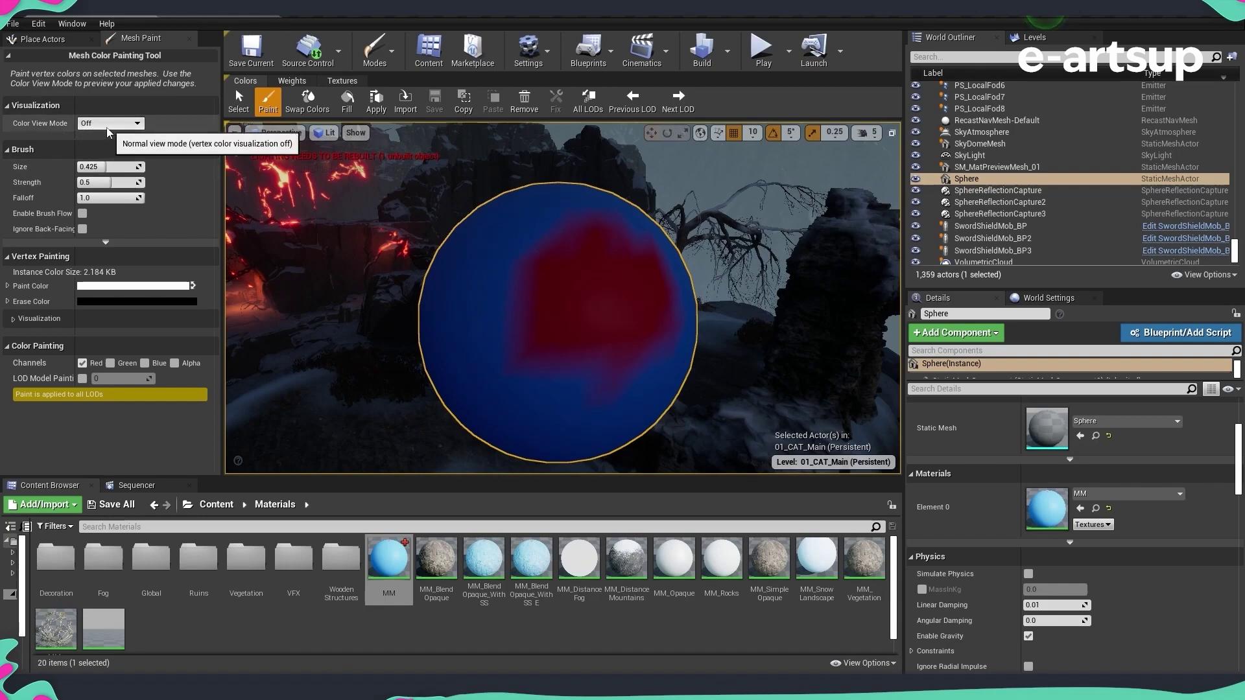
click(125, 130)
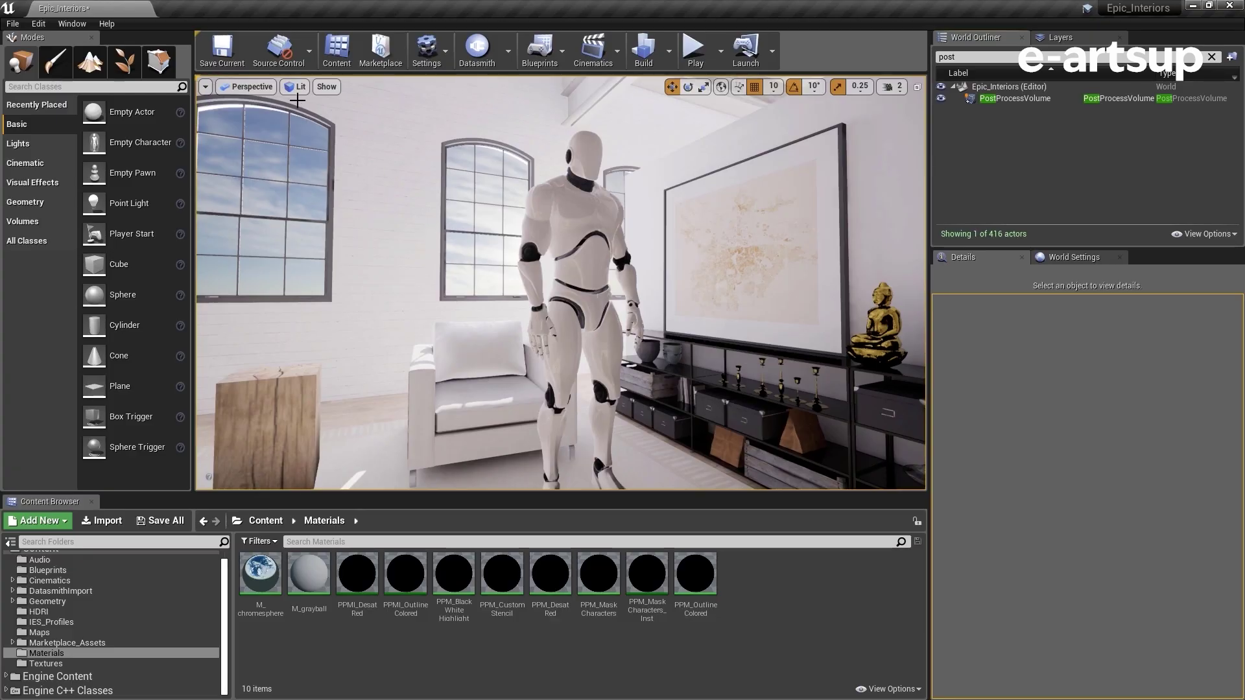
Step: Switch the viewport to the Custom Depth buffer visualization
click(297, 87)
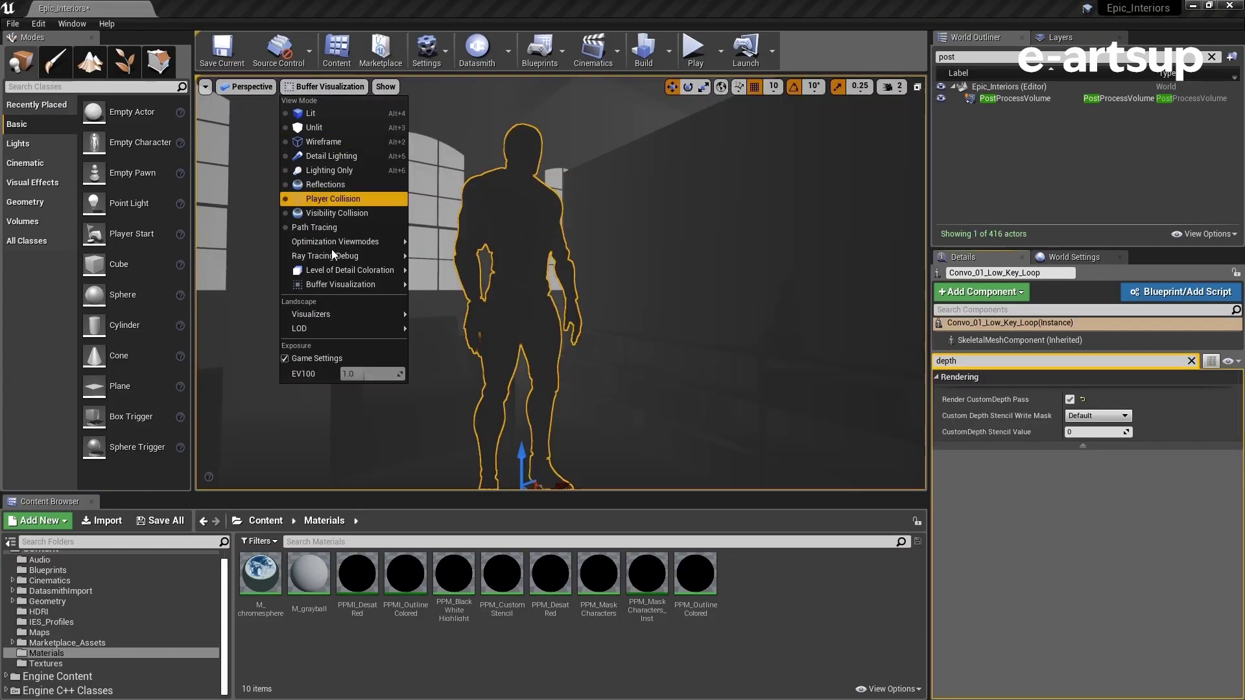
mouse_move(344, 287)
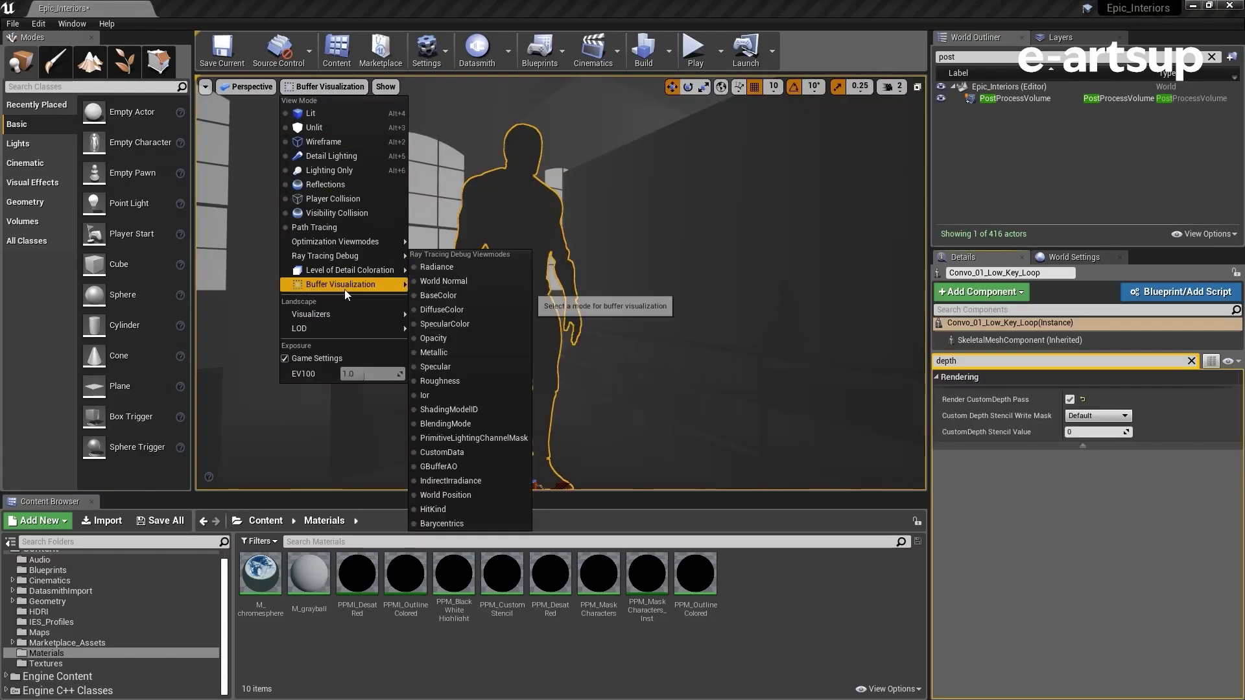
click(455, 328)
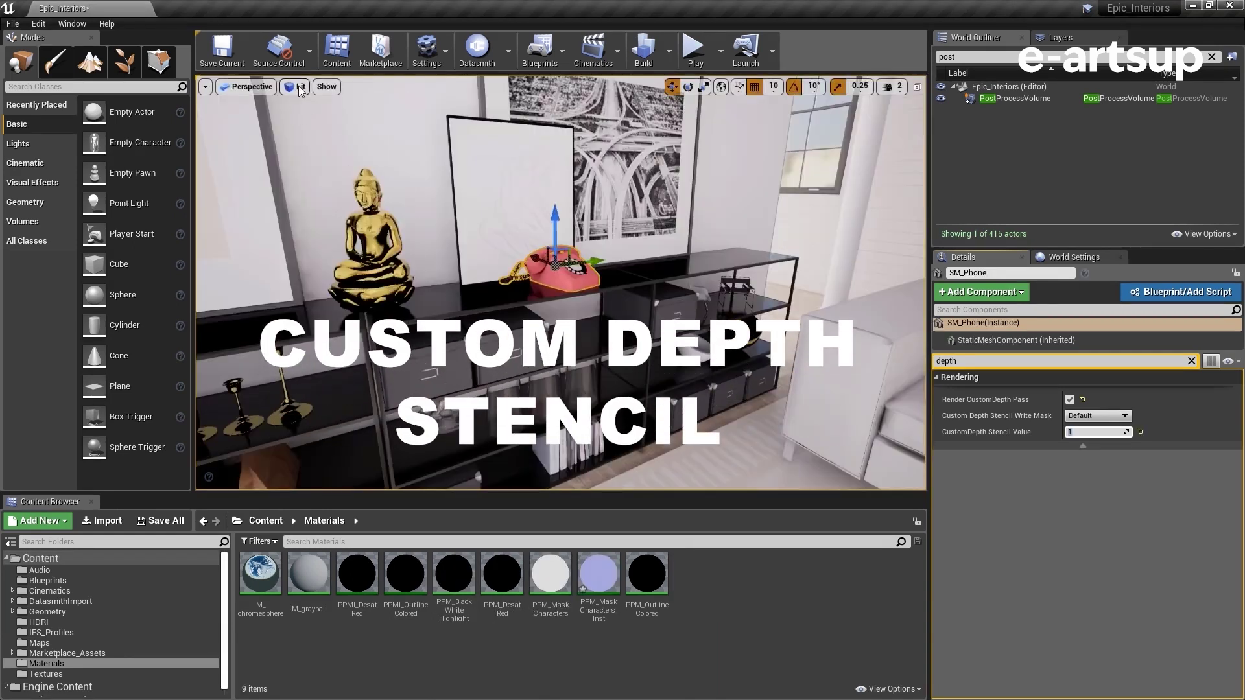
Step: Switch the viewport to the Custom Stencil buffer visualization, with the phone standing out
click(300, 88)
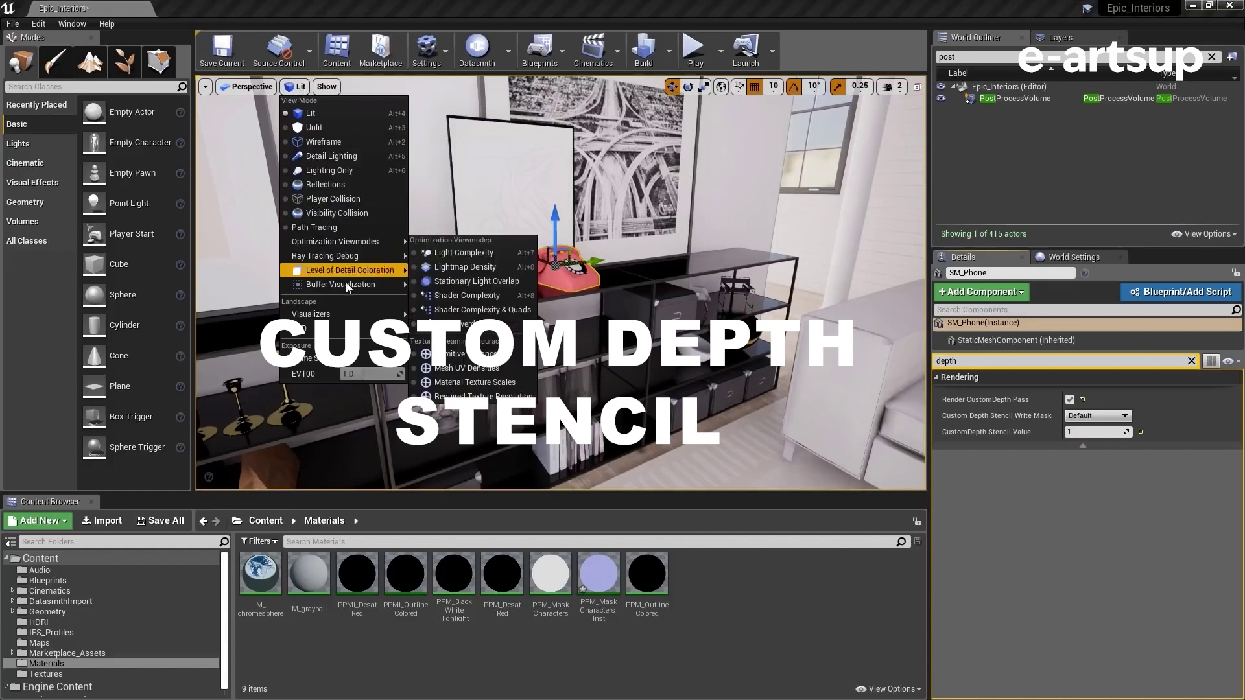
mouse_move(345, 283)
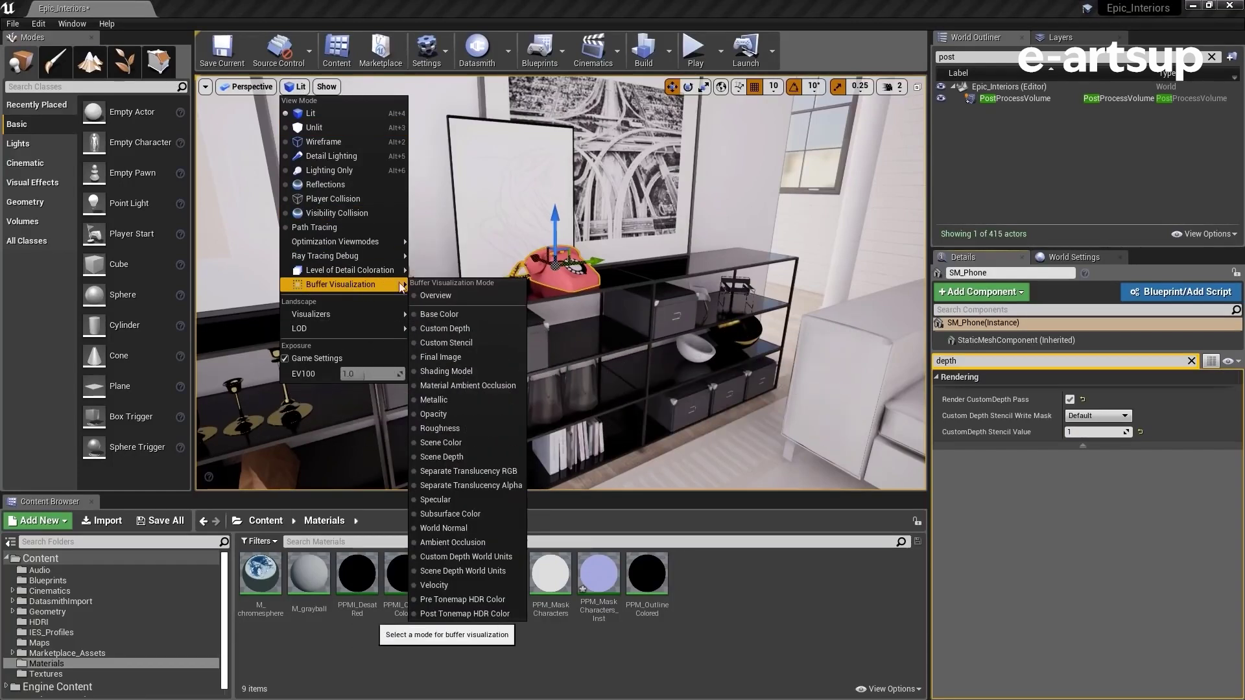
click(453, 340)
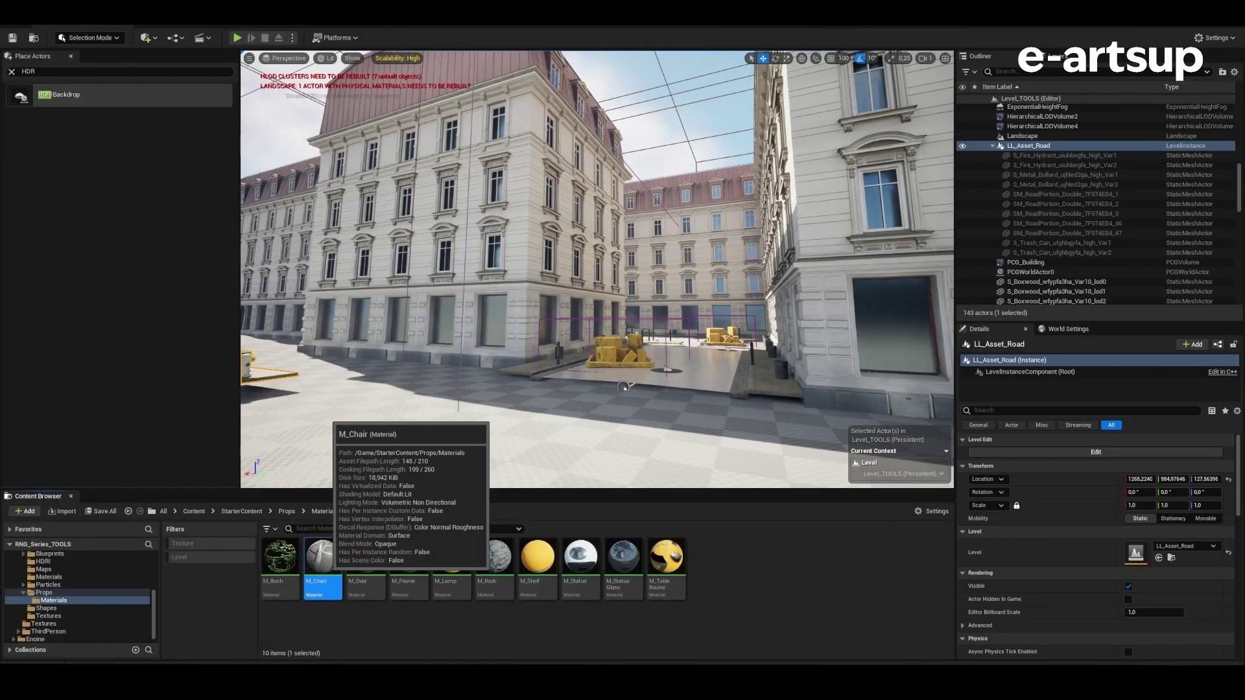
Step: Open M_Chair maximized and zoom out over its full node graph, then select the manhole decal
double_click(322, 557)
double_click(350, 134)
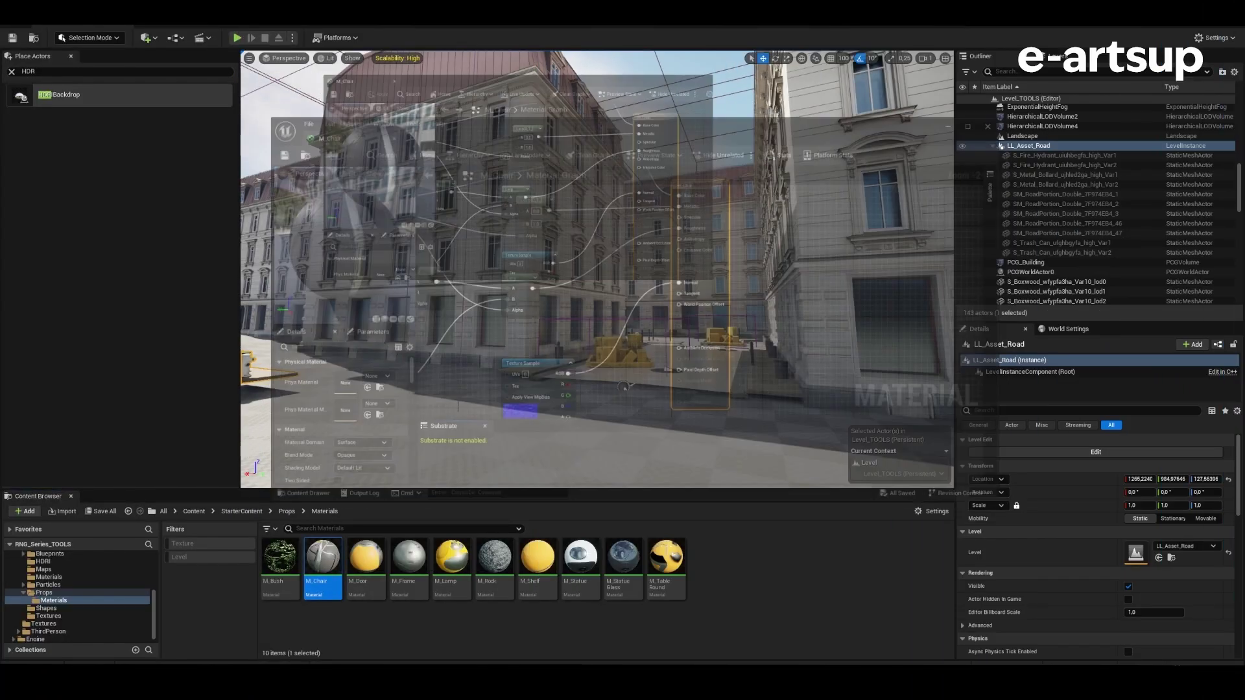
scroll(639, 417, down, 1)
right_drag(639, 417, 848, 530)
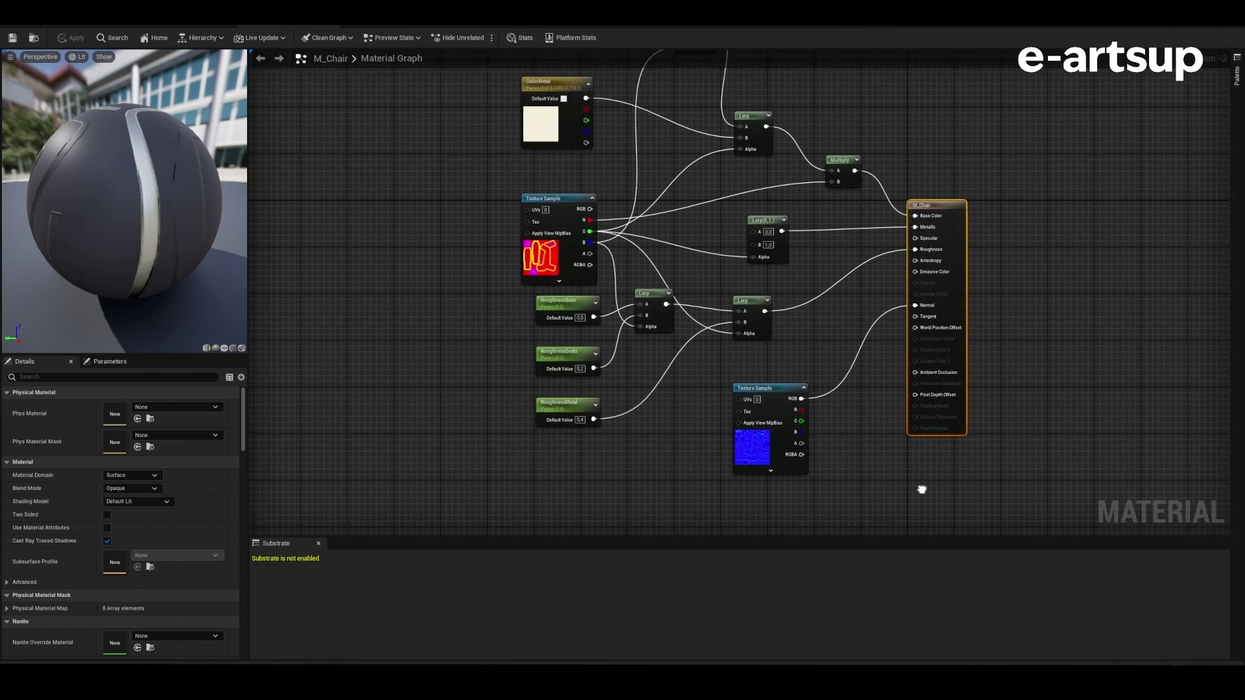
scroll(900, 380, down, 1)
mouse_move(900, 380)
right_down()
mouse_move(839, 370)
mouse_move(884, 395)
right_up()
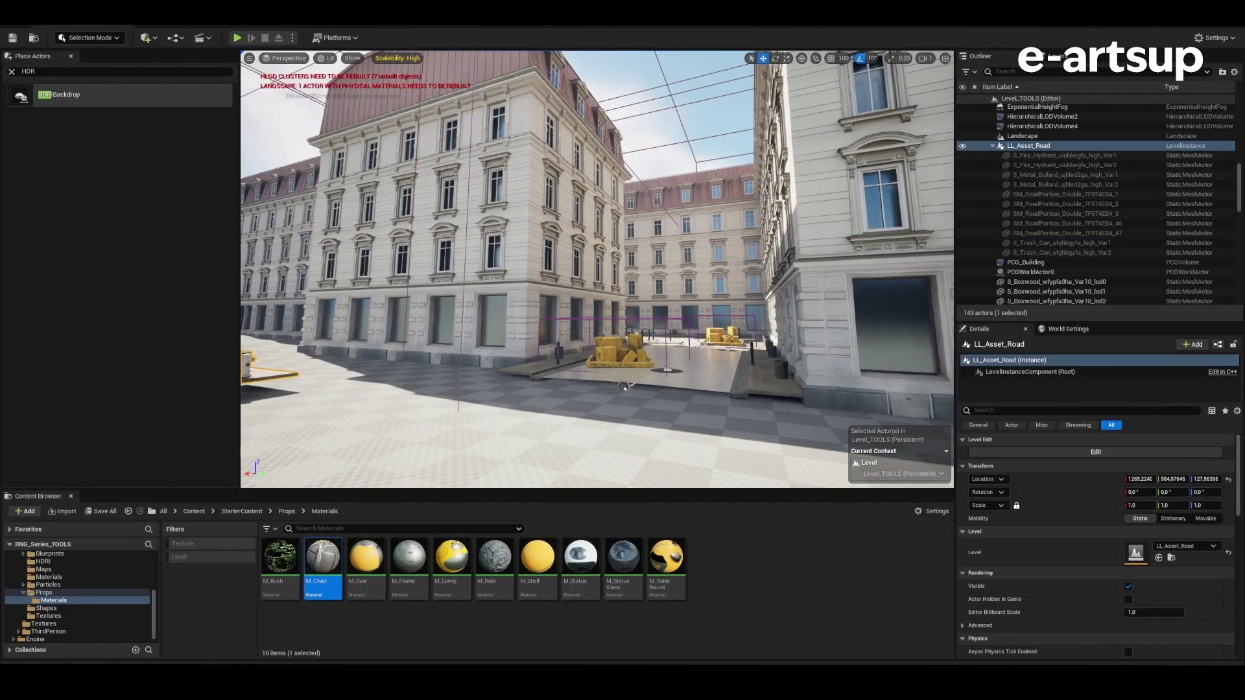
mouse_move(624, 387)
right_down()
mouse_move(841, 443)
mouse_move(556, 431)
mouse_move(622, 428)
right_up()
click(548, 441)
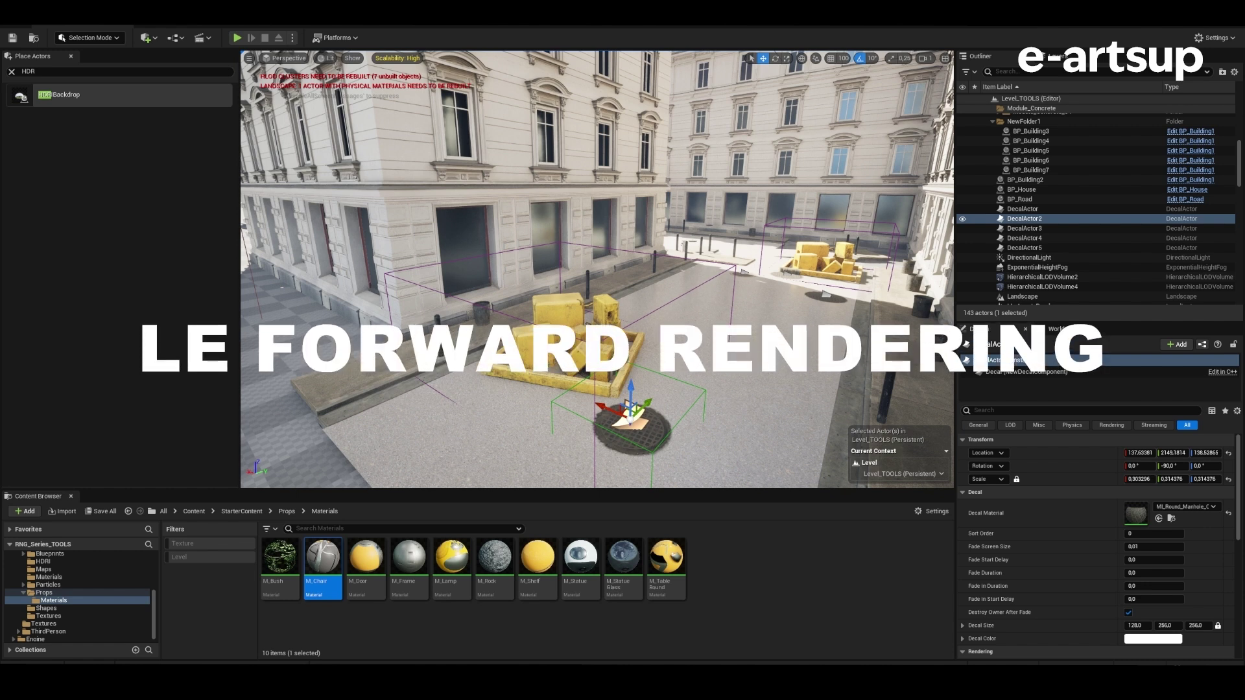
Step: Open the M_Chair material from the Content Browser in the Material Editor
double_click(323, 558)
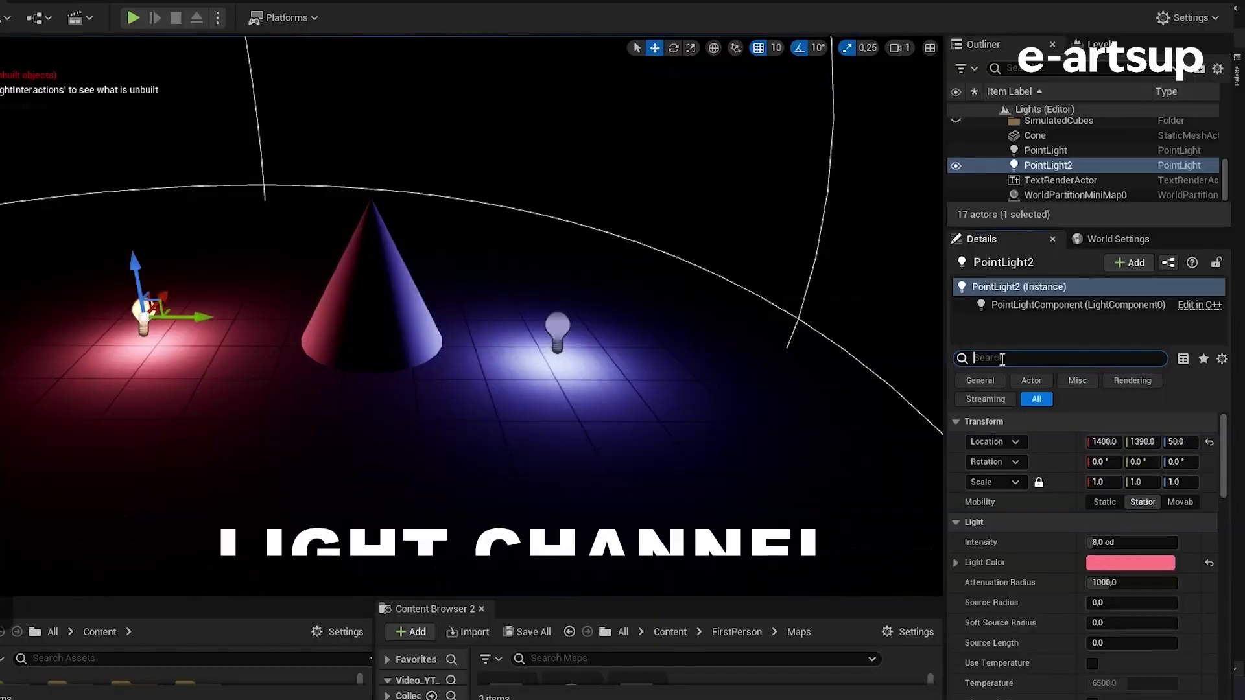
Step: Filter PointLight2's Details panel to Lighting Channels using the search 'cha'
text(a)
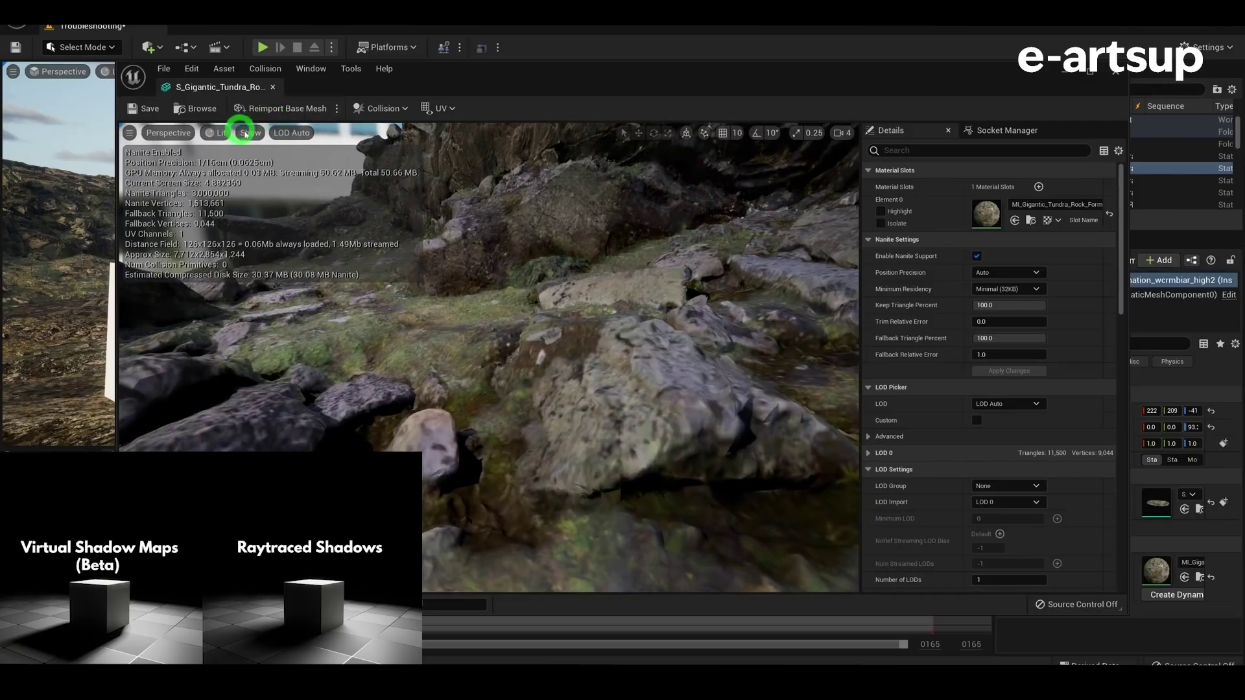
Step: Preview the rock's Nanite fallback mesh, then close its Static Mesh Editor
click(245, 134)
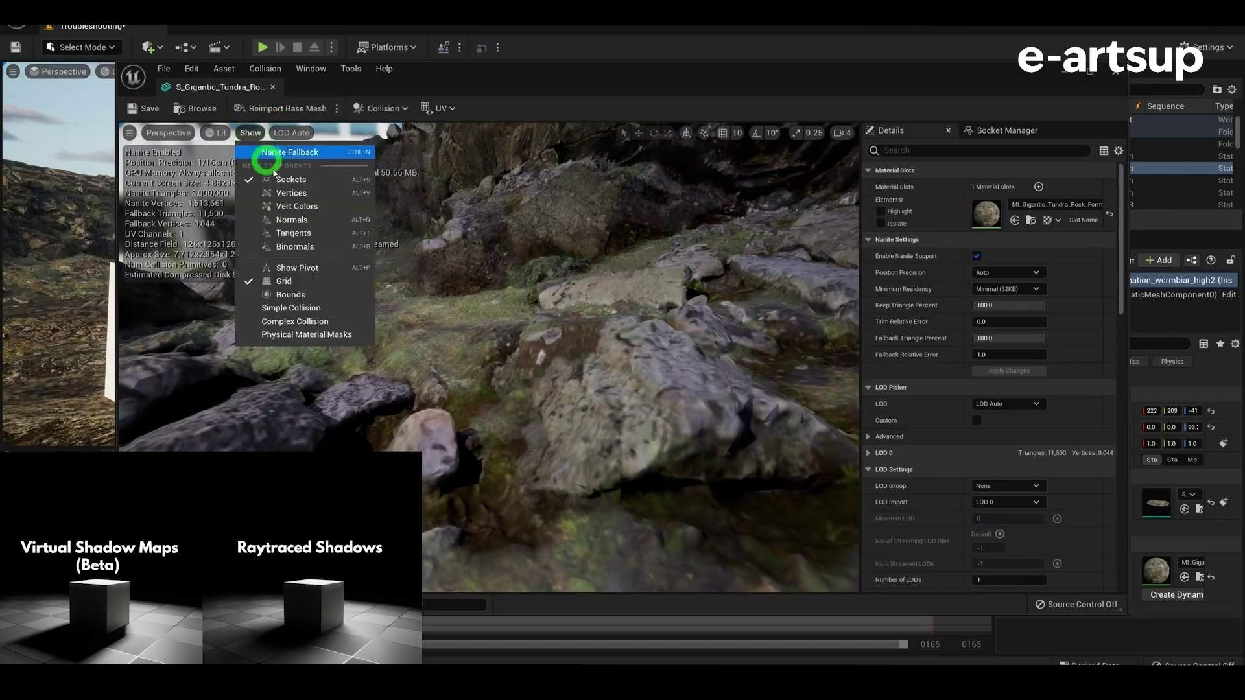
click(273, 153)
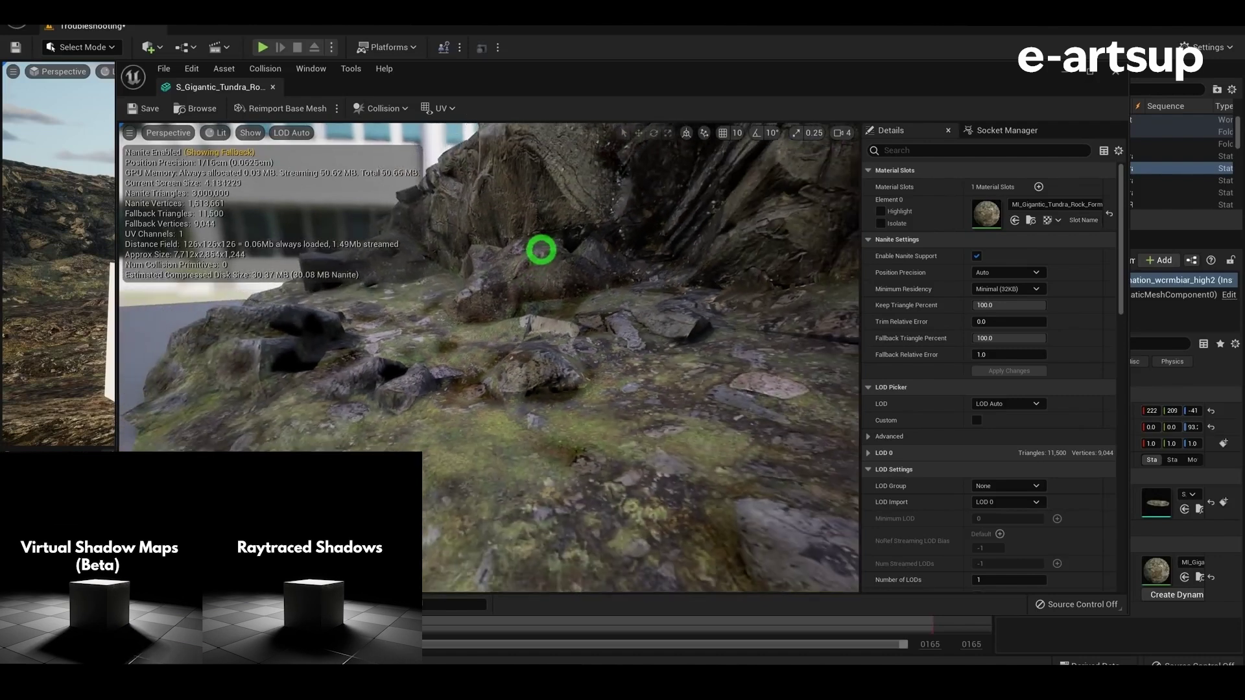
drag(542, 250, 566, 255)
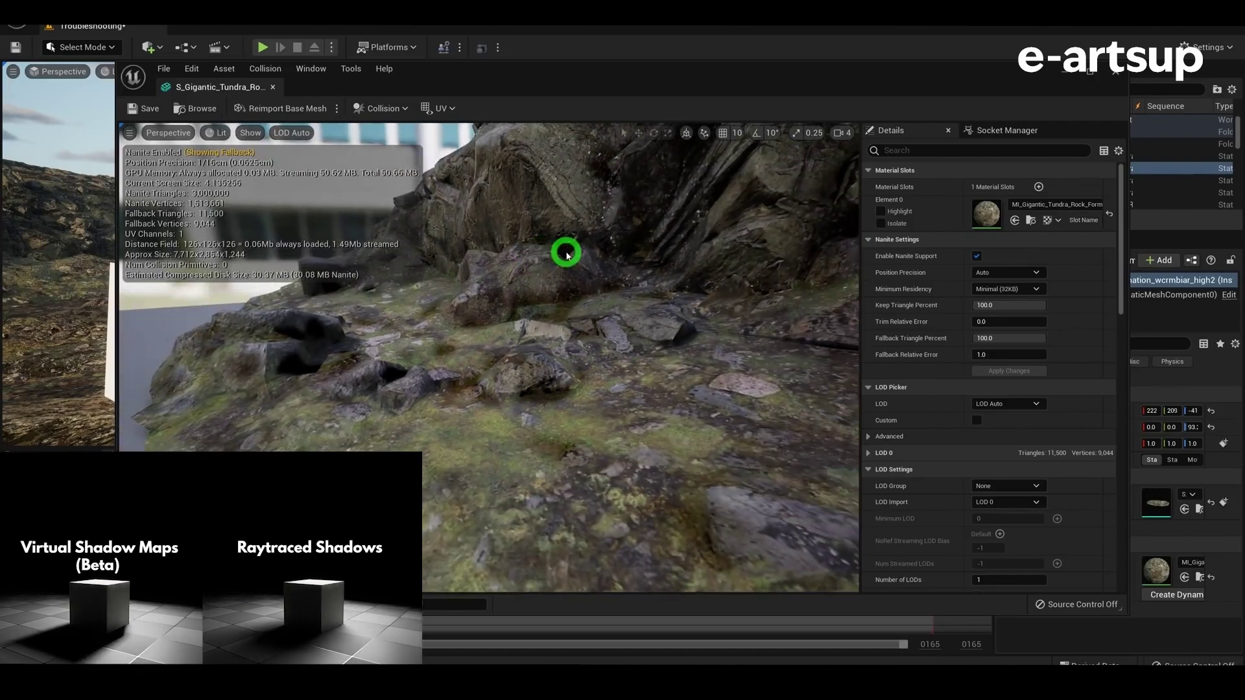
click(1094, 82)
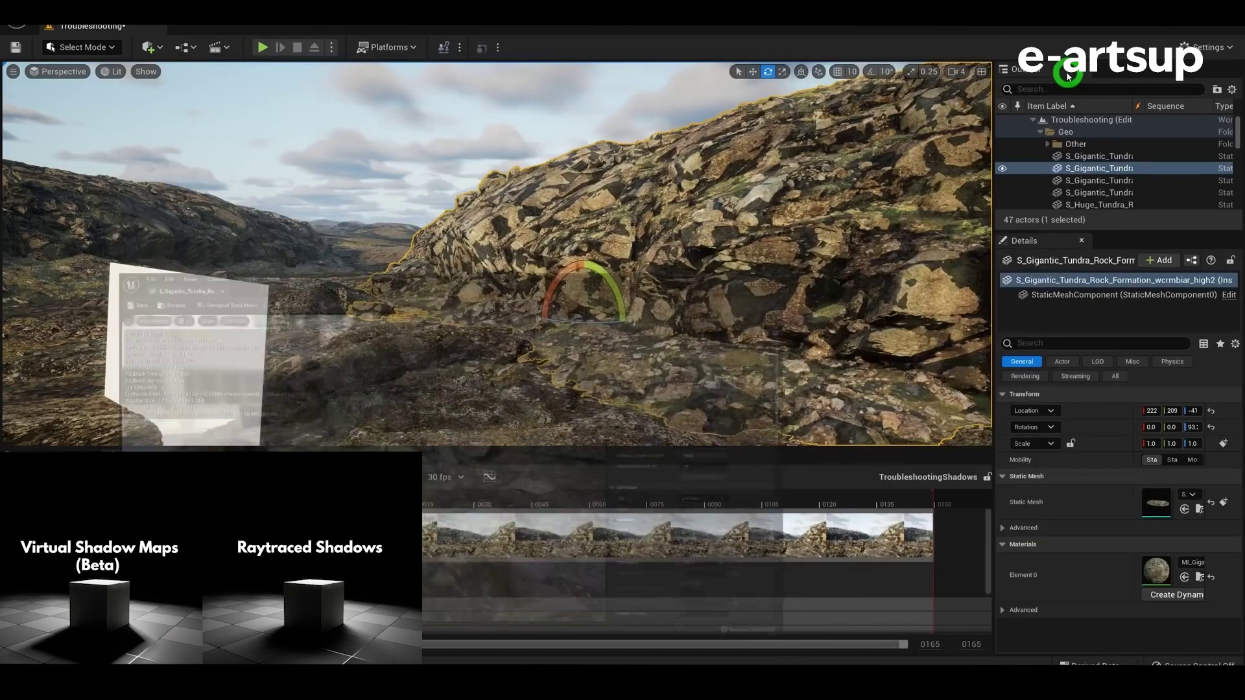
drag(666, 203, 668, 296)
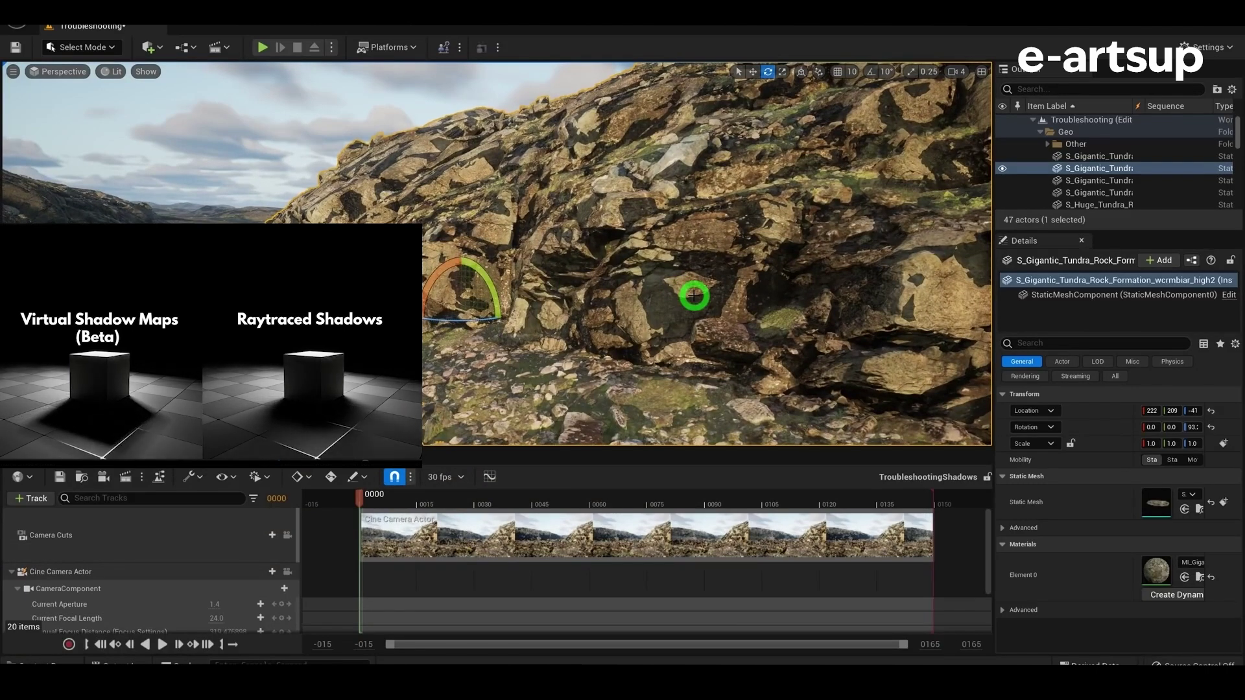
Step: Set the tundra rock's Nanite Fallback Relative Error to 0.0 and apply the changes
double_click(695, 292)
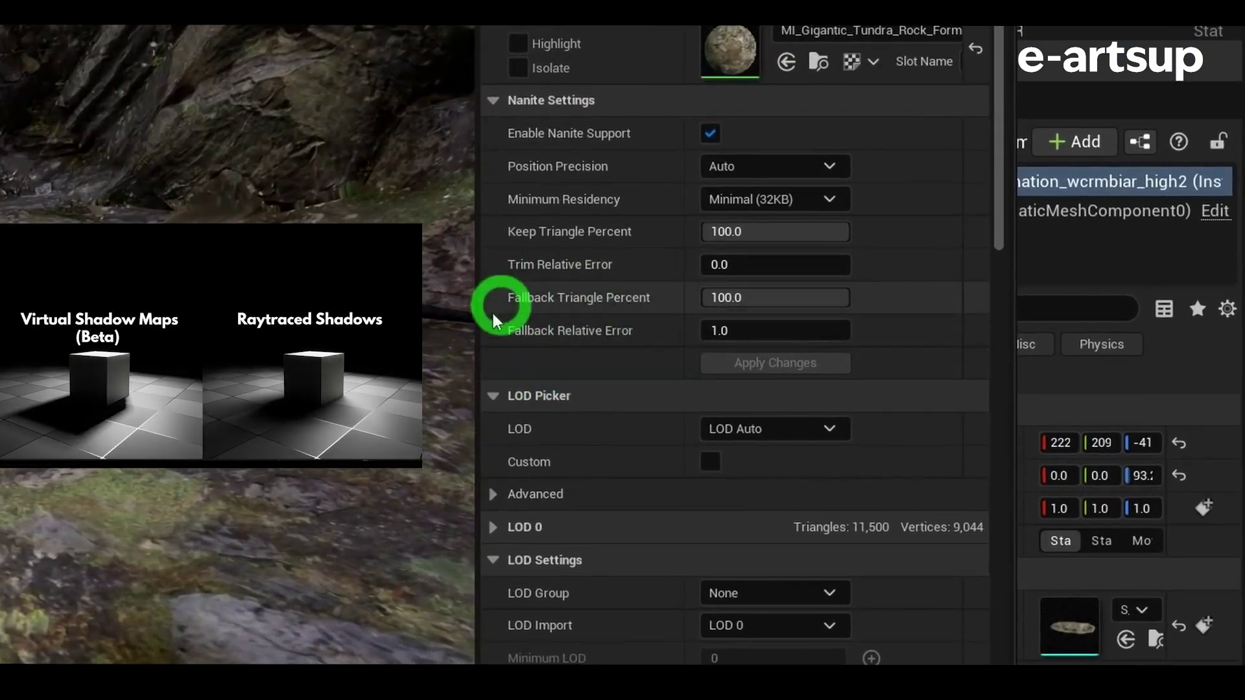
mouse_move(591, 236)
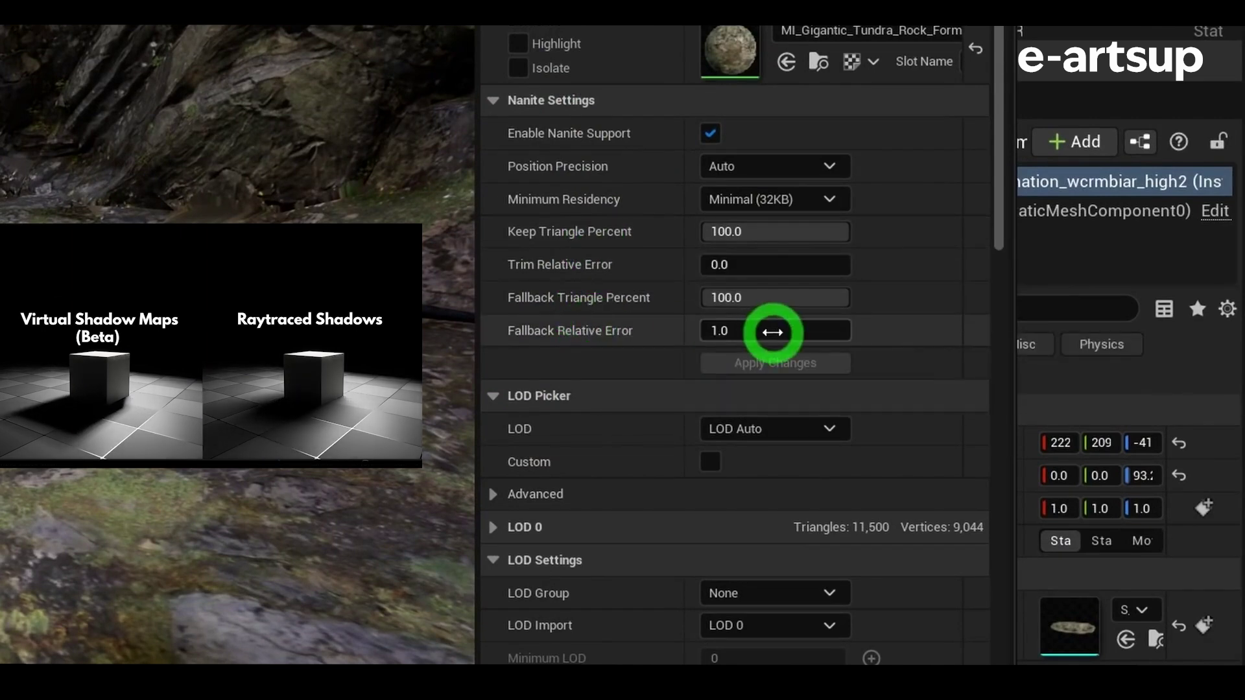
click(833, 330)
text(0)
key(Return)
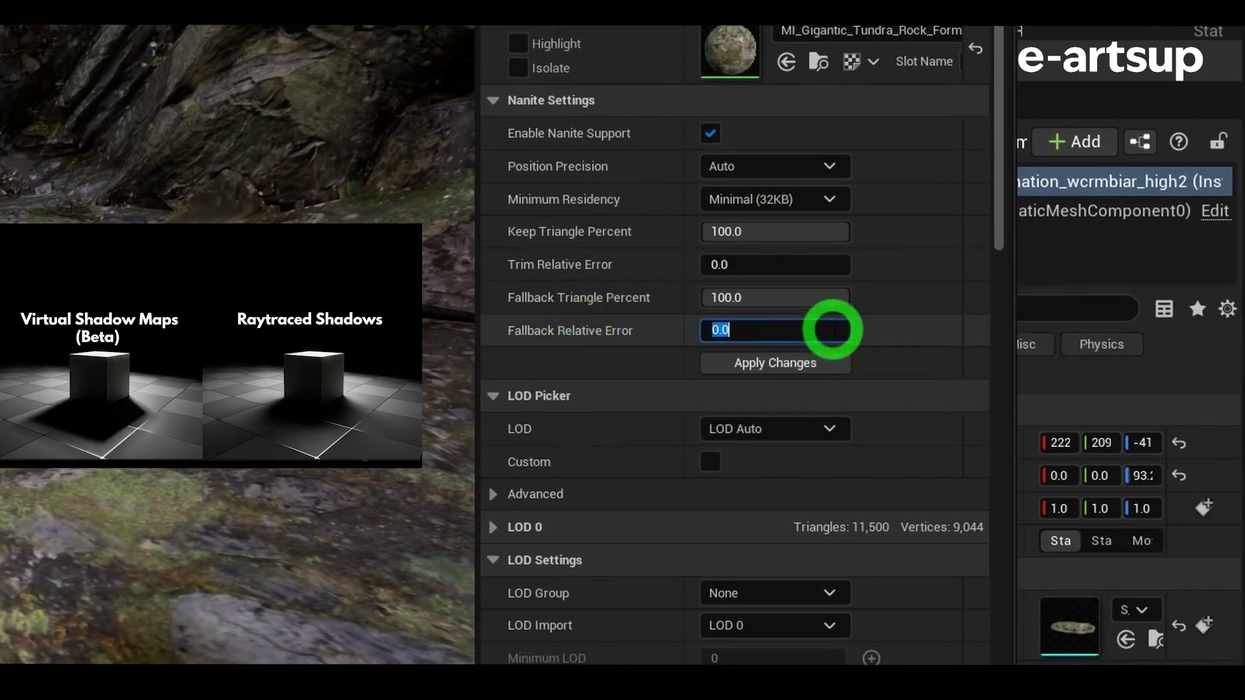
click(802, 368)
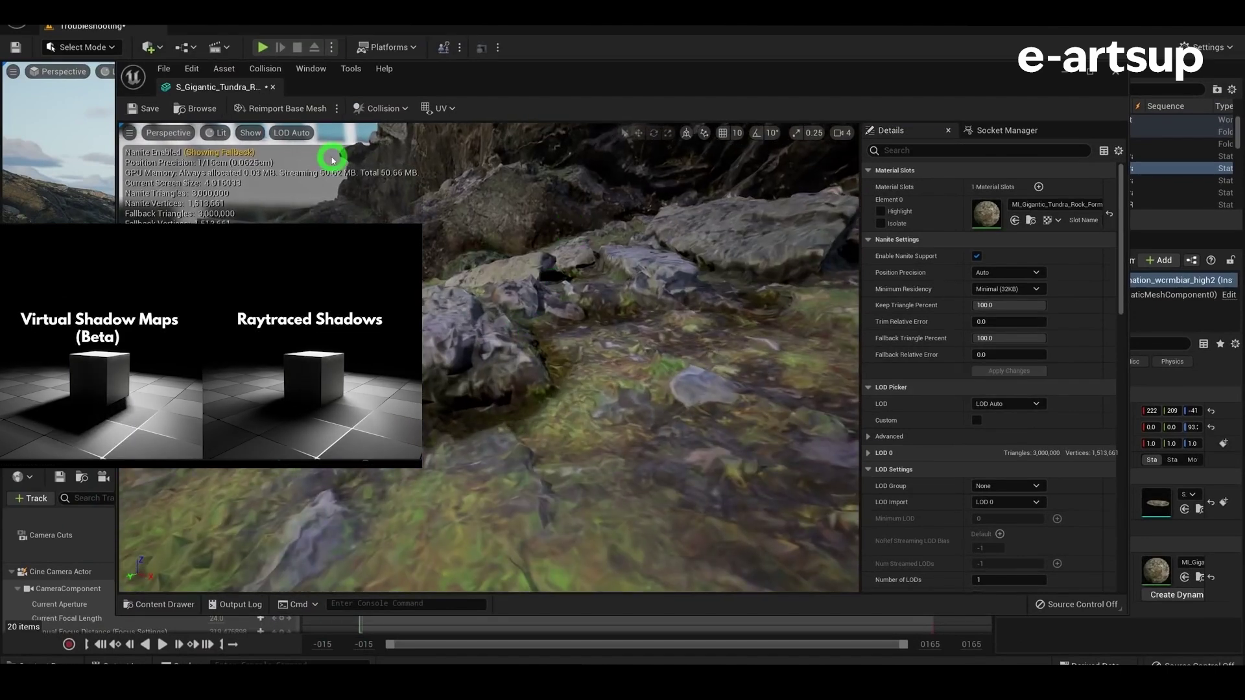
Step: Turn off the Nanite Fallback preview and close the Static Mesh Editor
click(243, 134)
click(258, 152)
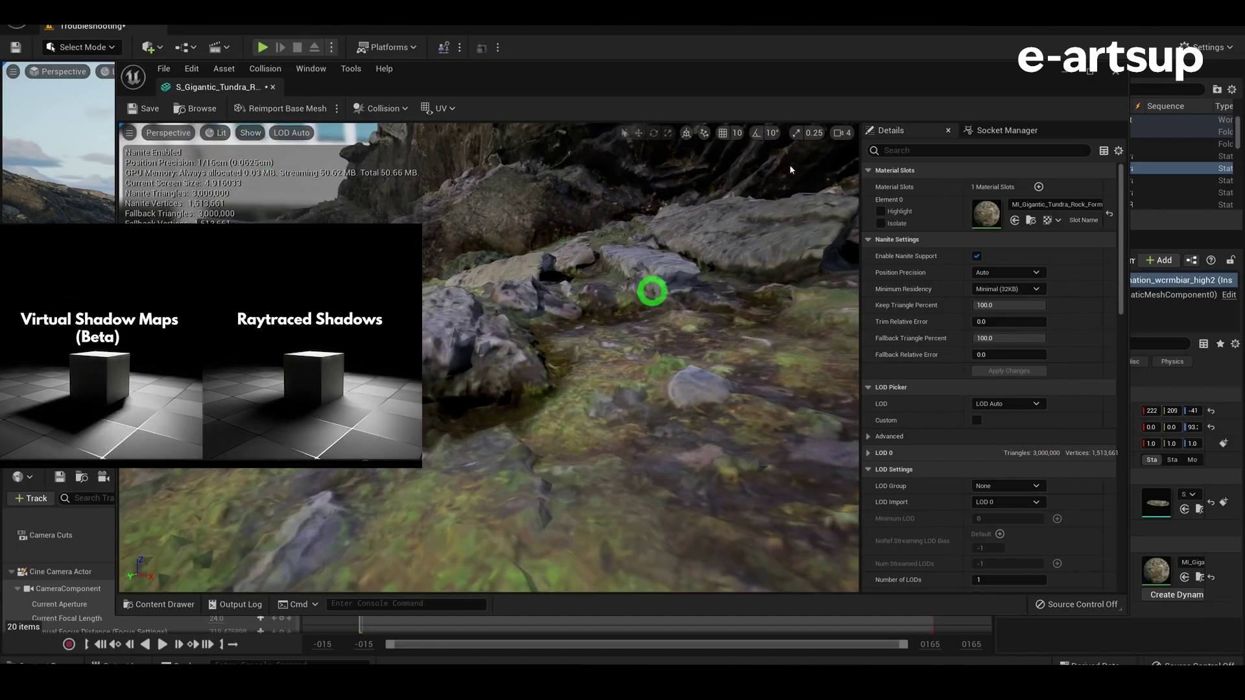
click(1106, 76)
drag(656, 209, 593, 245)
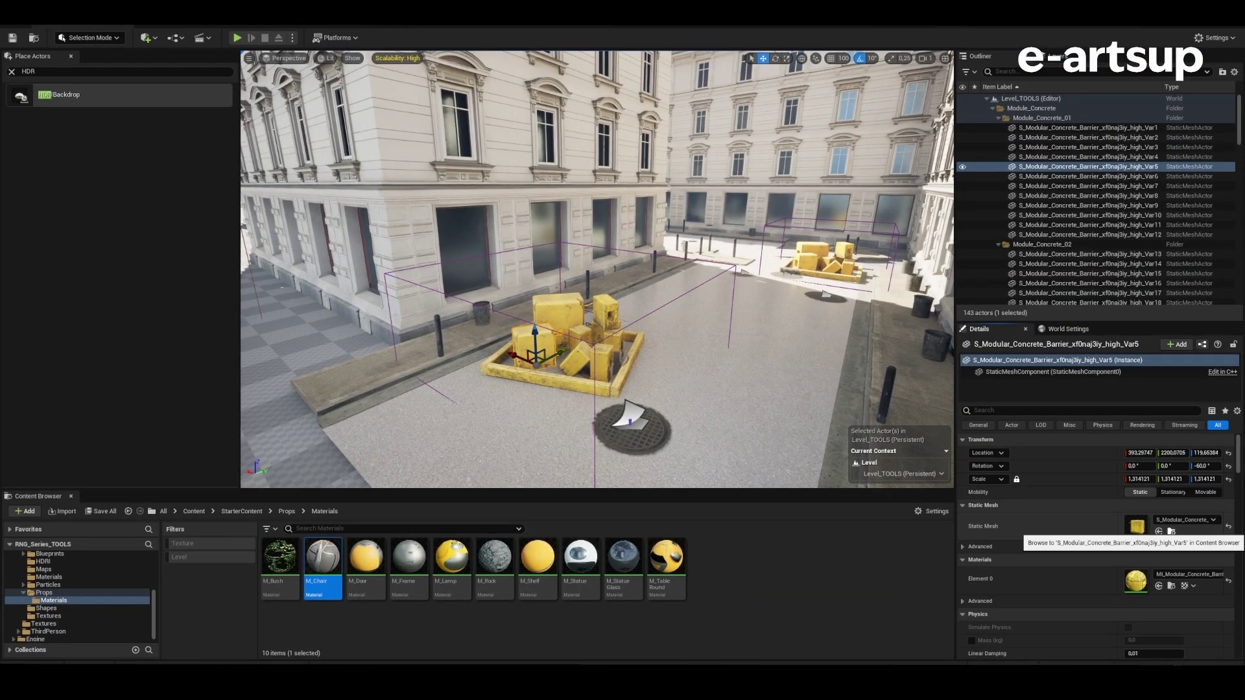
Step: Open the Var5 concrete barrier mesh and check Position Precision and Minimum Residency, leaving both unchanged
click(1171, 532)
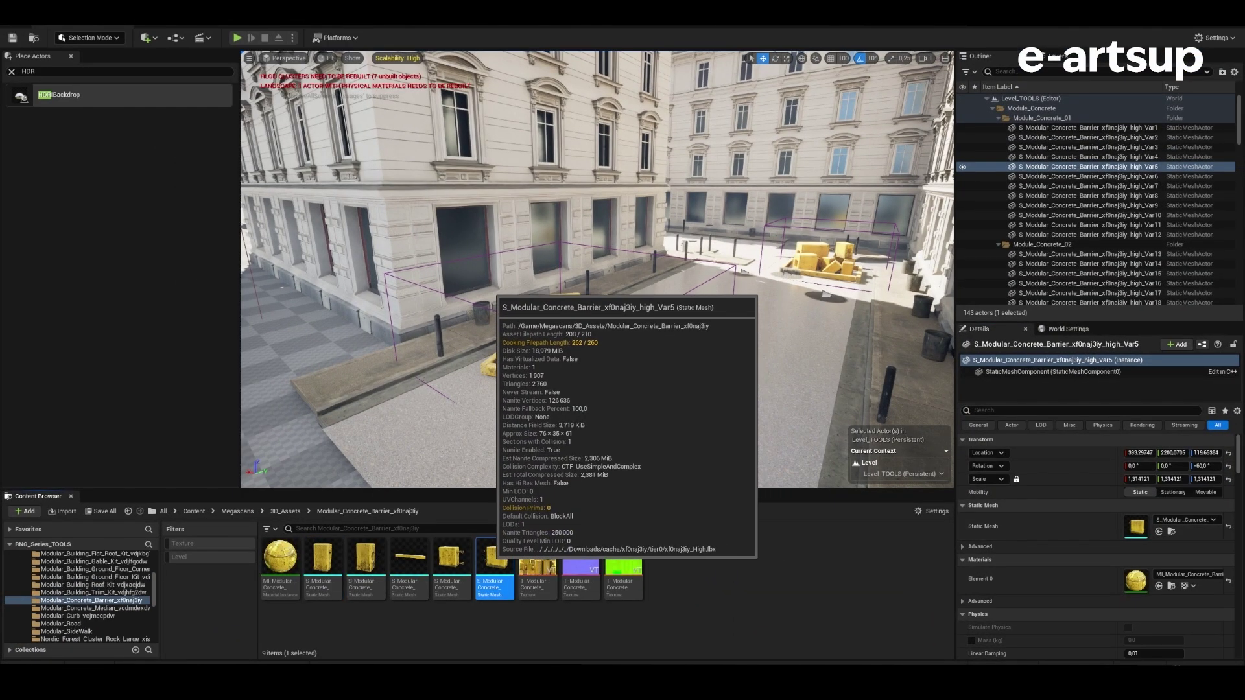
double_click(495, 556)
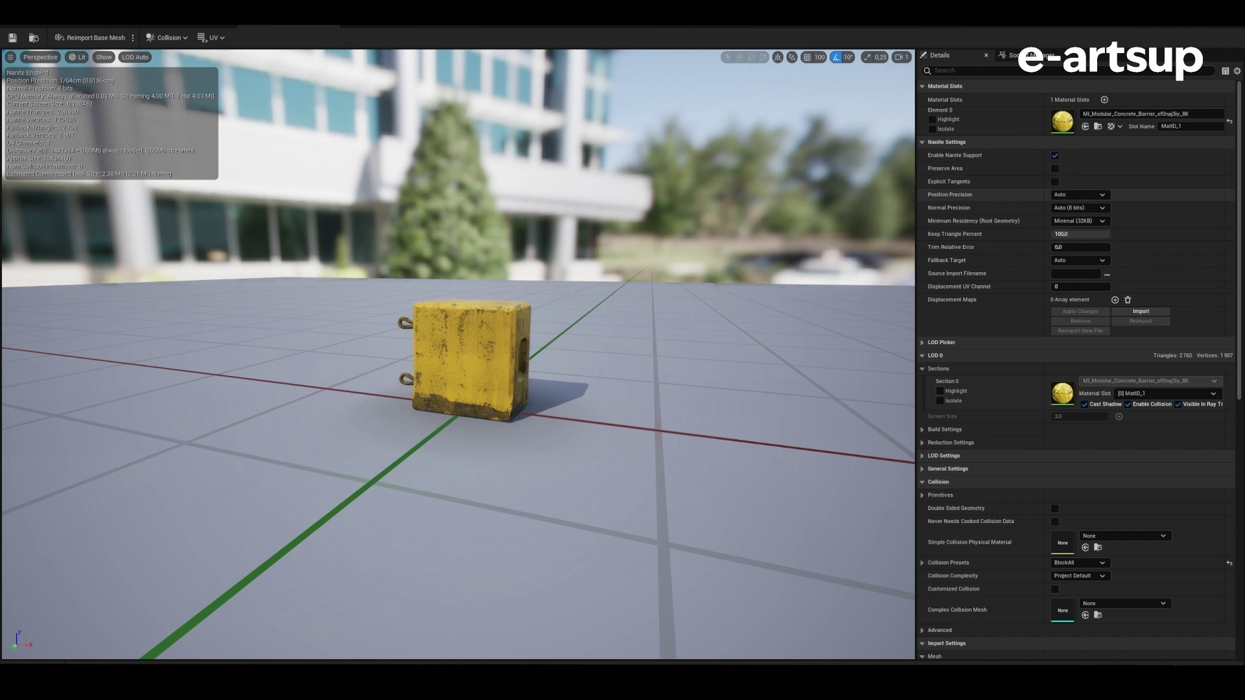
click(1080, 195)
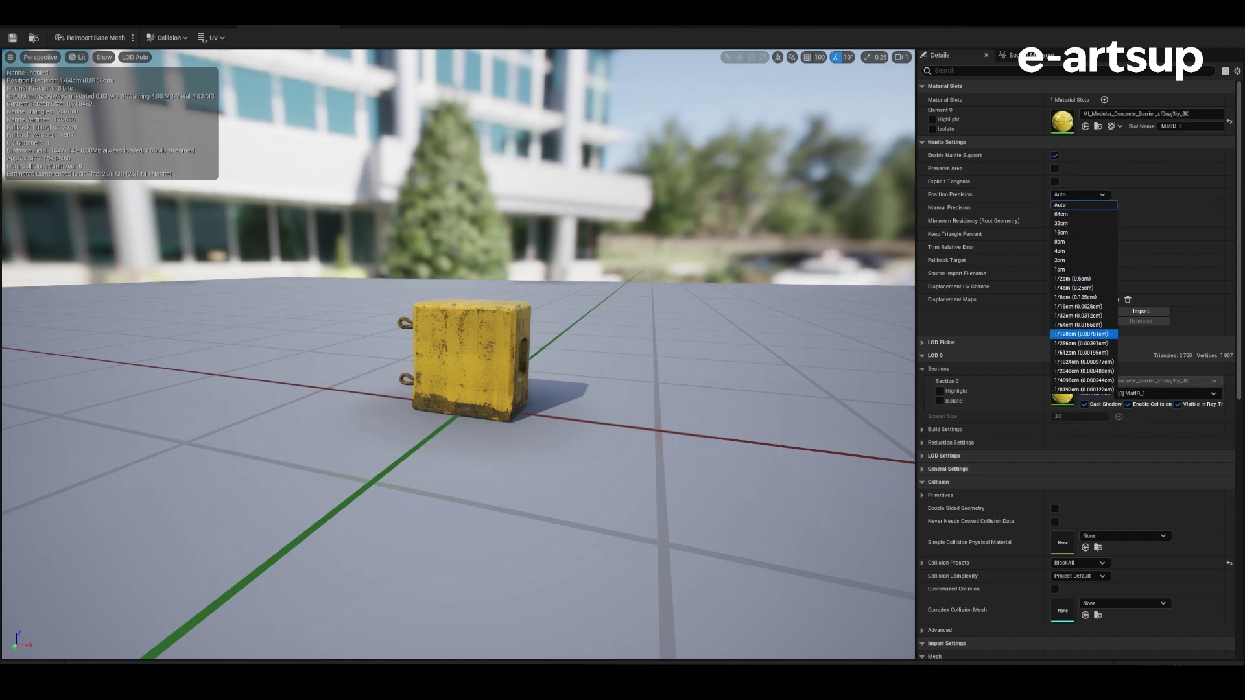
key(Escape)
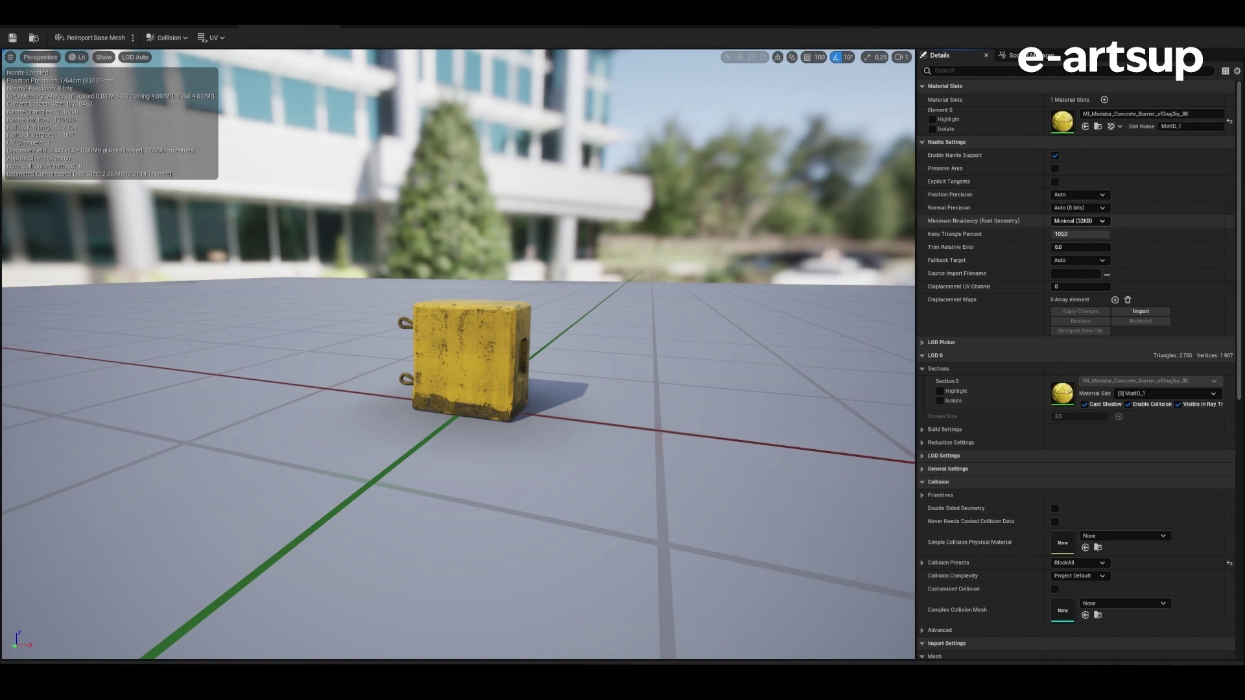
click(1080, 221)
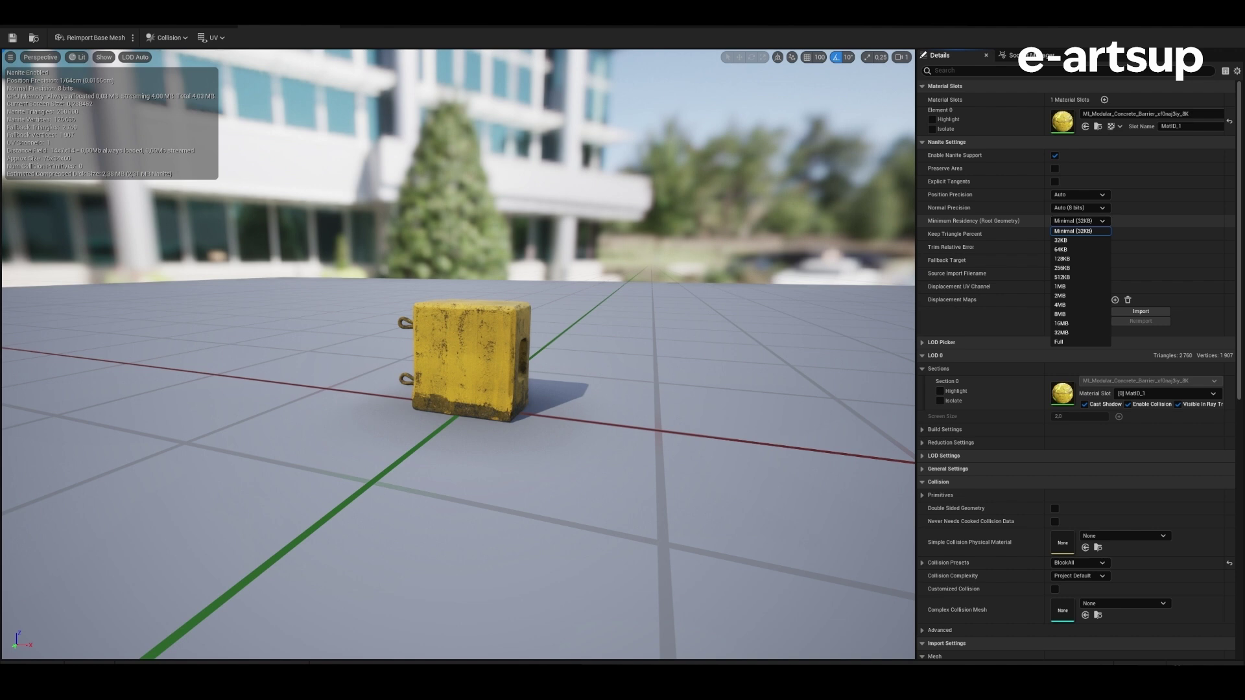
key(Escape)
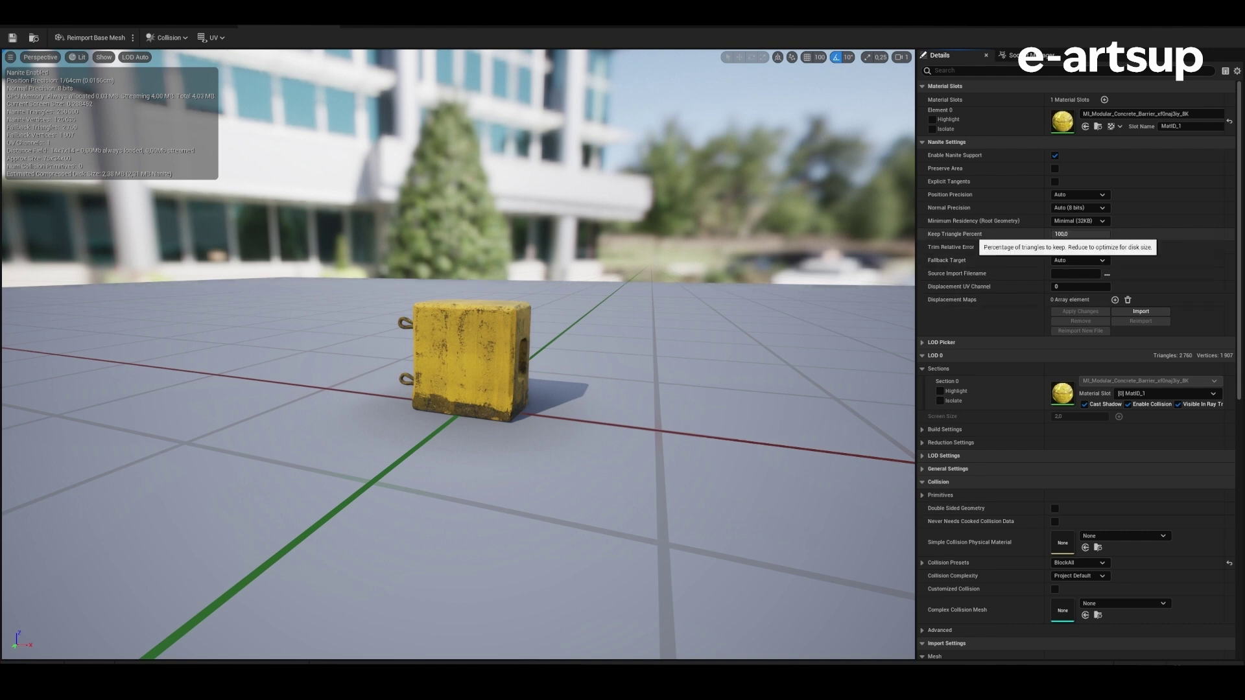
Step: Drop Keep Triangle Percent to 12.8 and apply, then browse the Show and view mode menus
drag(1080, 234, 1064, 234)
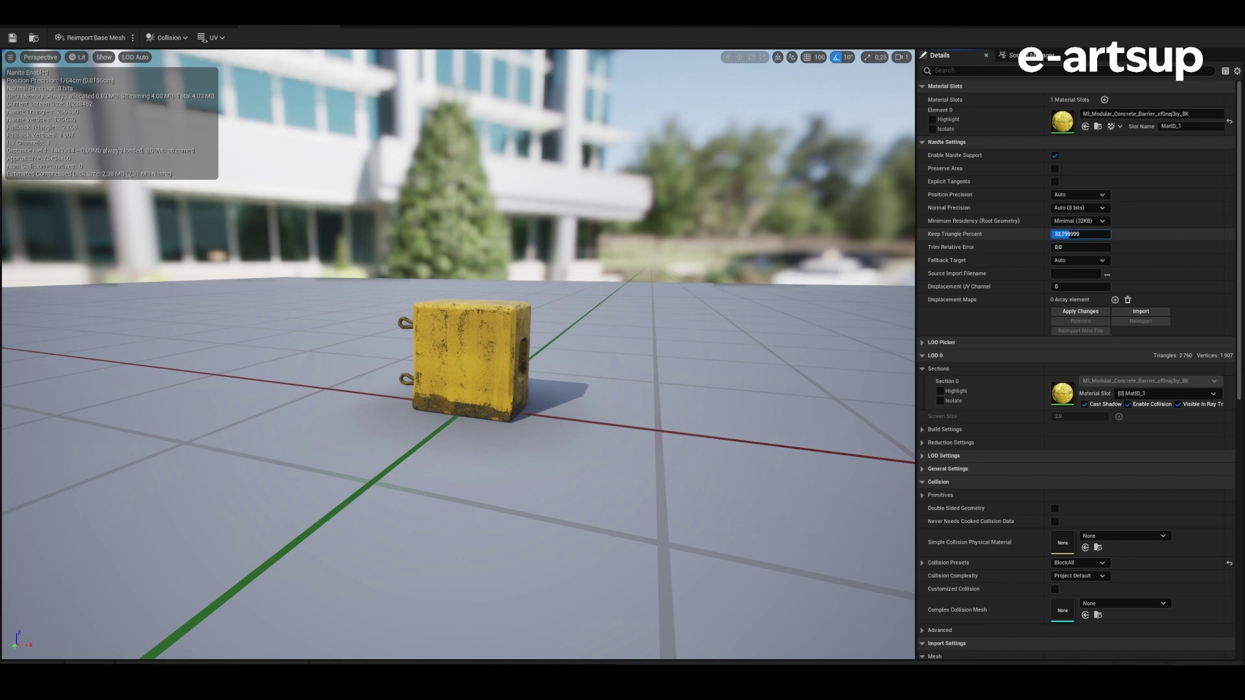
click(1081, 312)
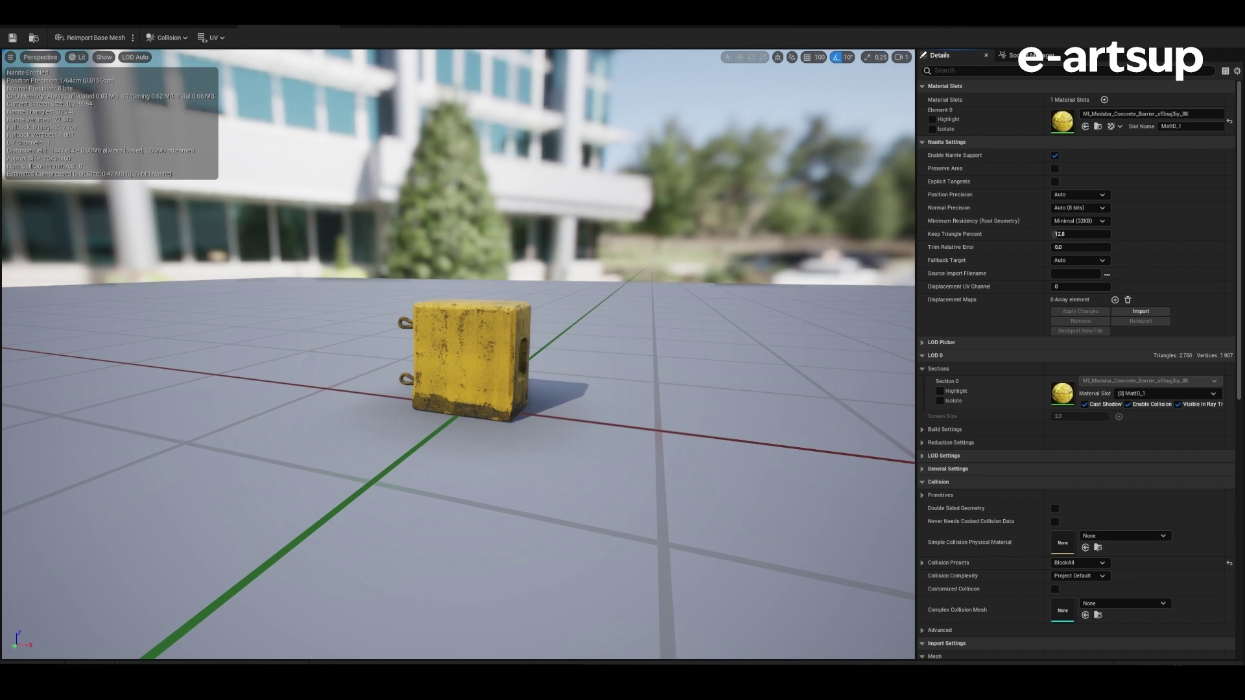
click(104, 57)
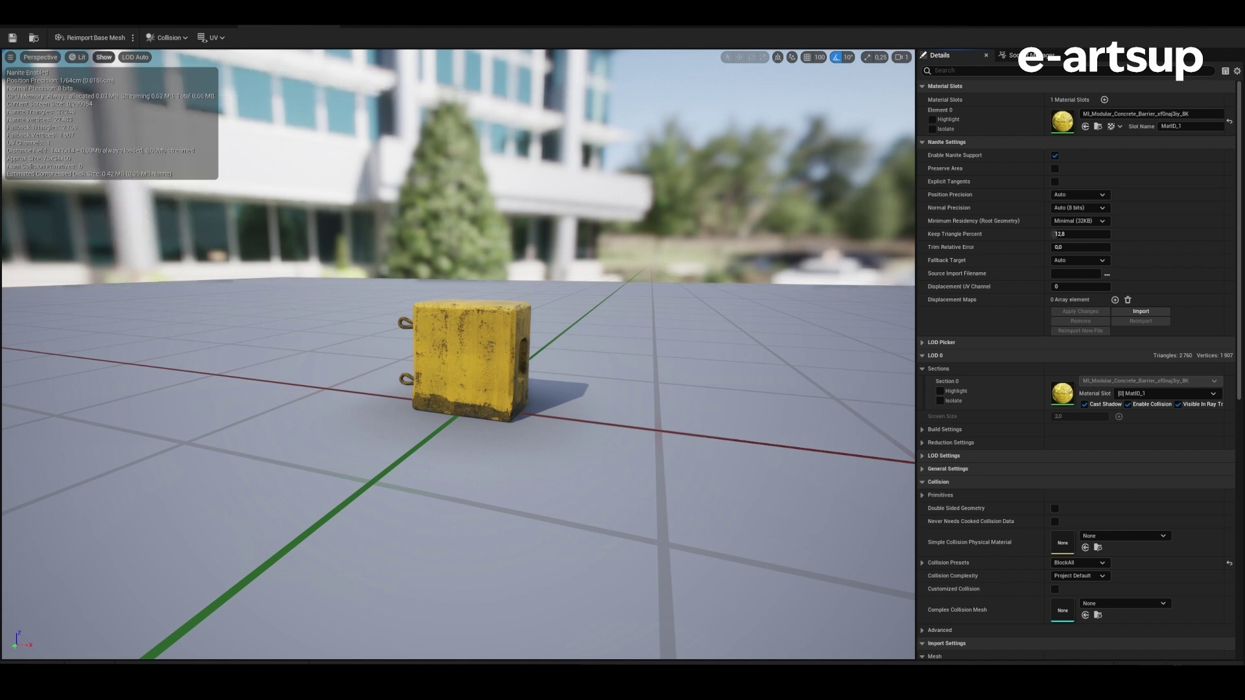
click(77, 57)
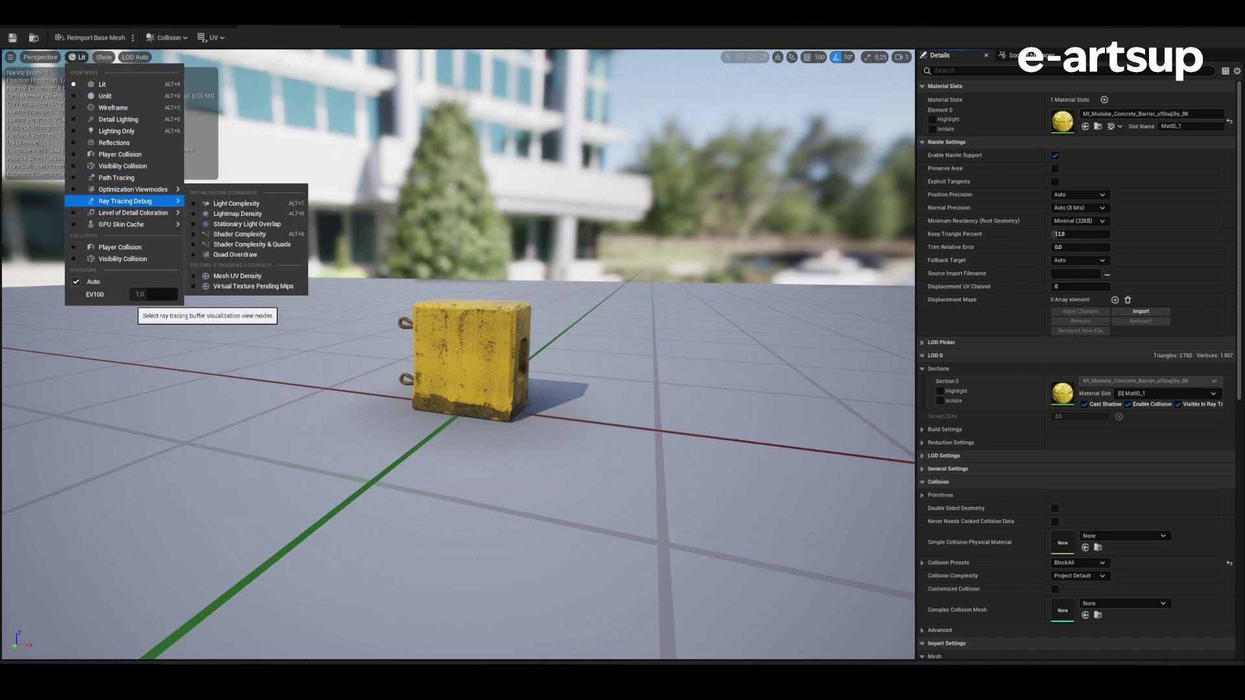
mouse_move(130, 224)
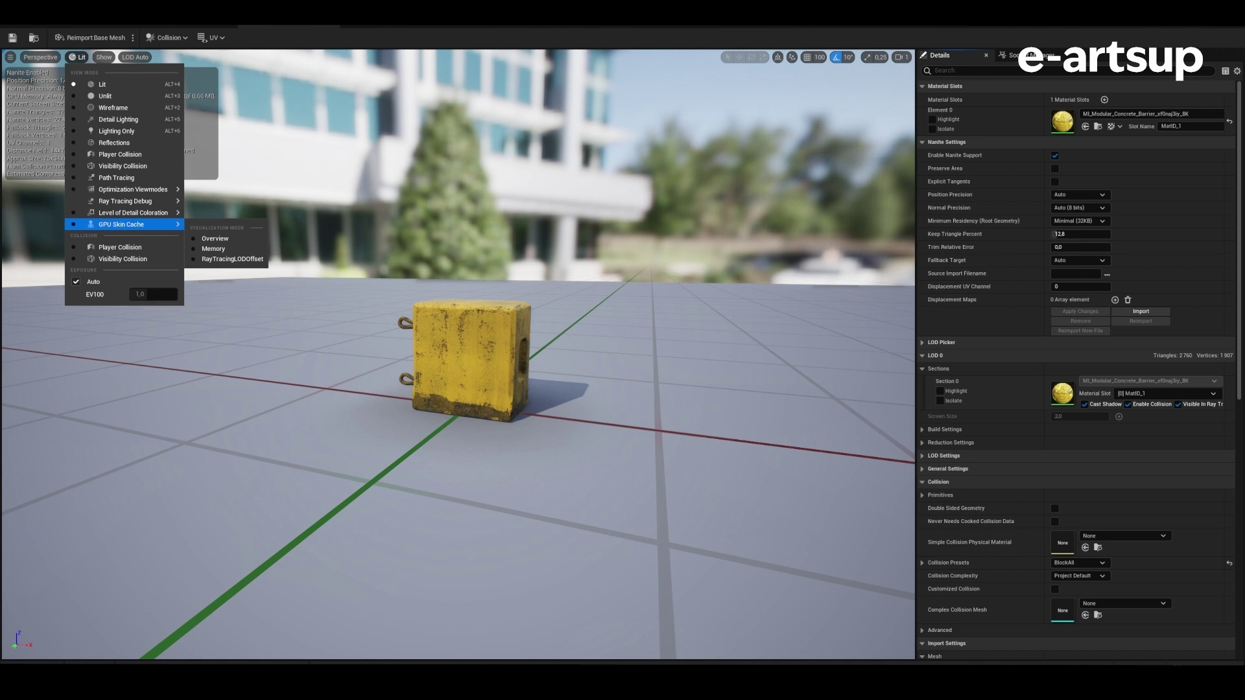
key(Escape)
right_drag(458, 354, 458, 354)
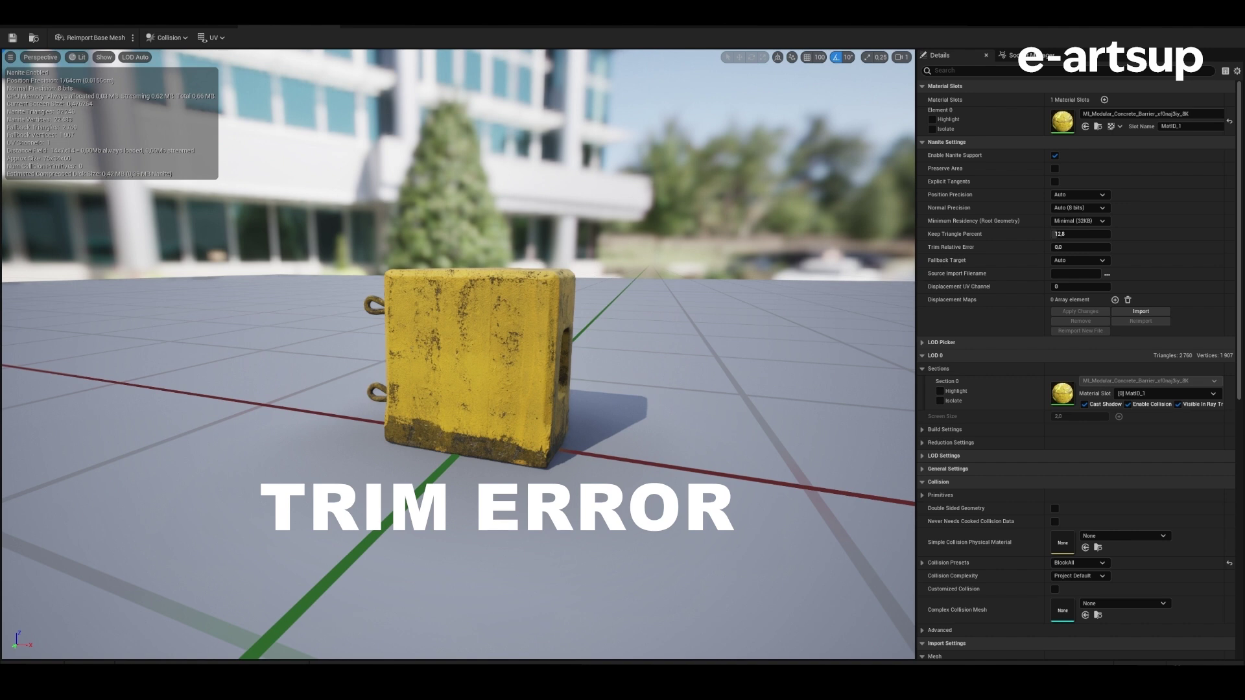
Step: Compare the barrier at different distances and apply Keep Triangle Percent back at 100.0
scroll(457, 354, down, 5)
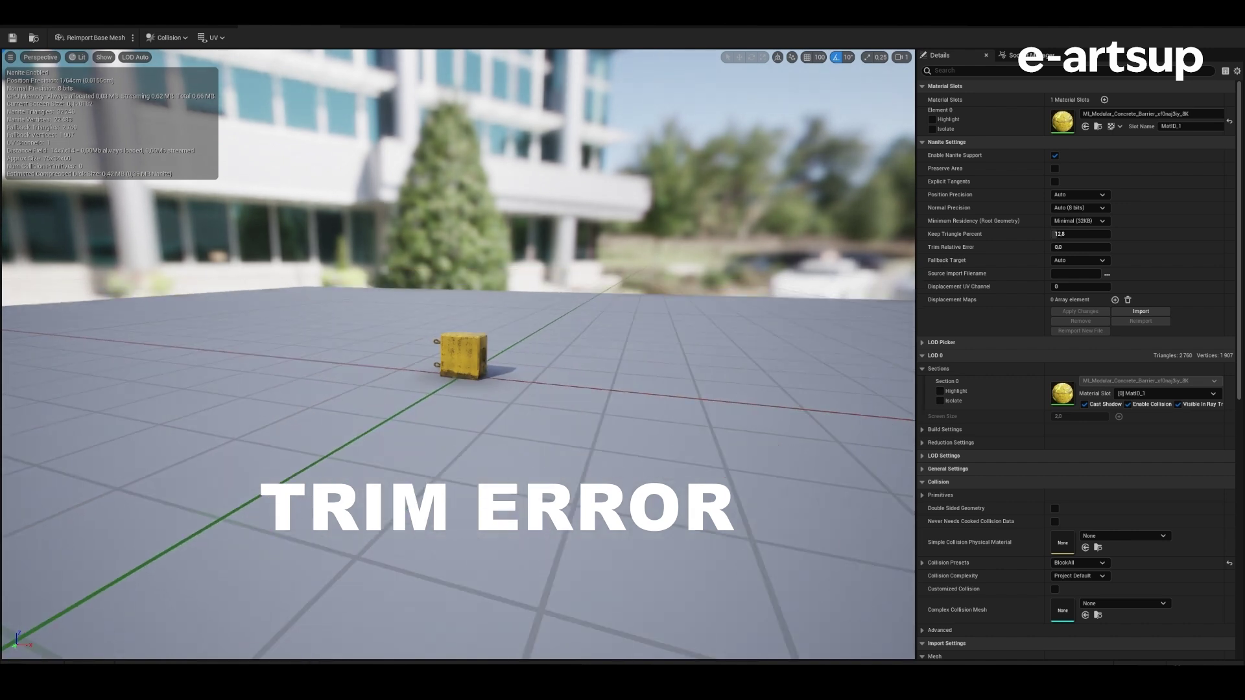
drag(458, 354, 493, 350)
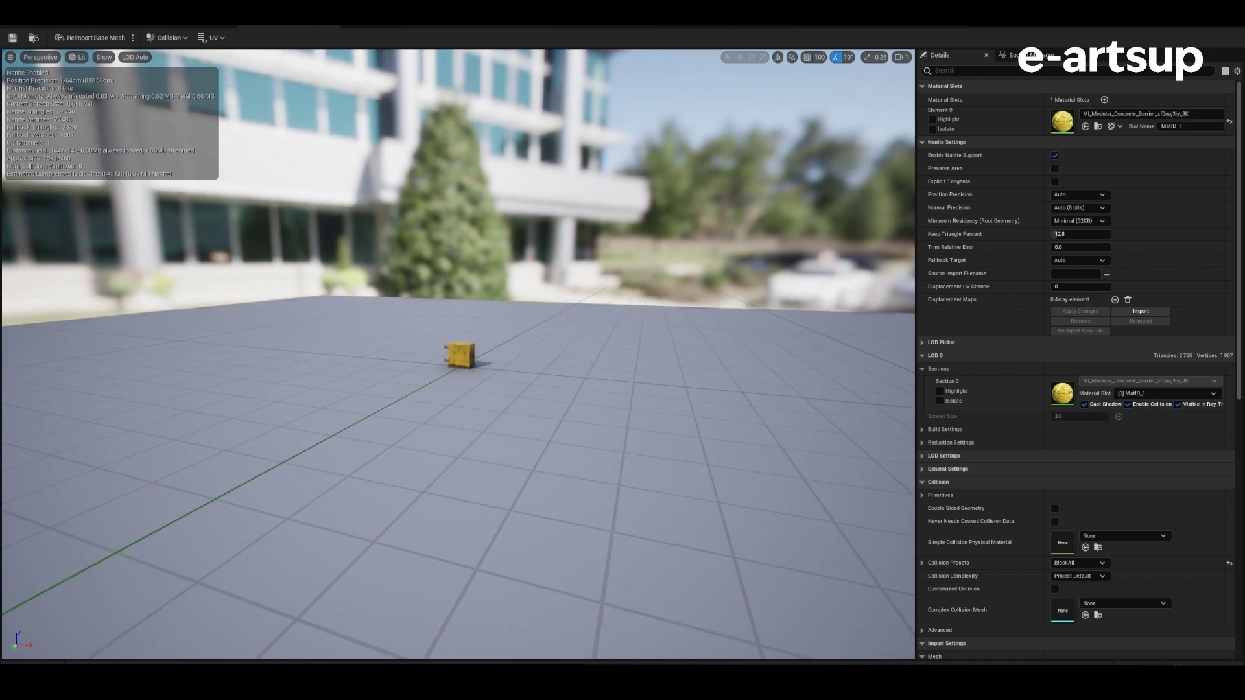
scroll(459, 356, up, 2)
scroll(459, 355, up, 5)
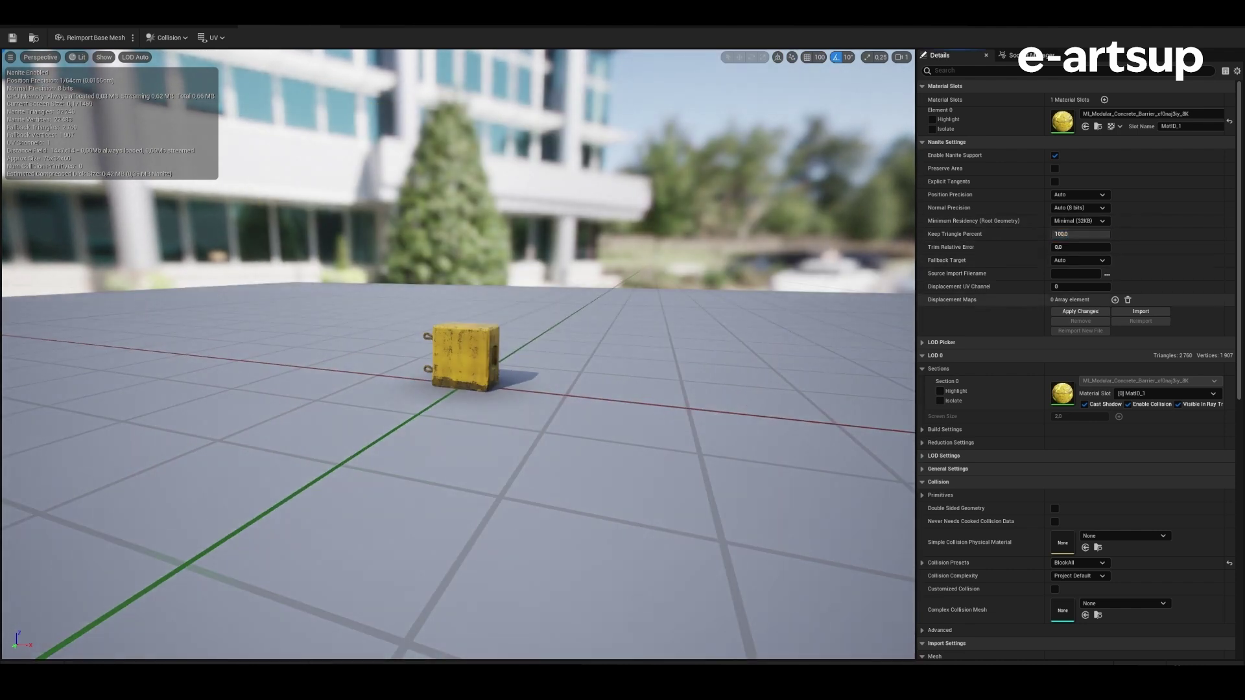
click(1080, 312)
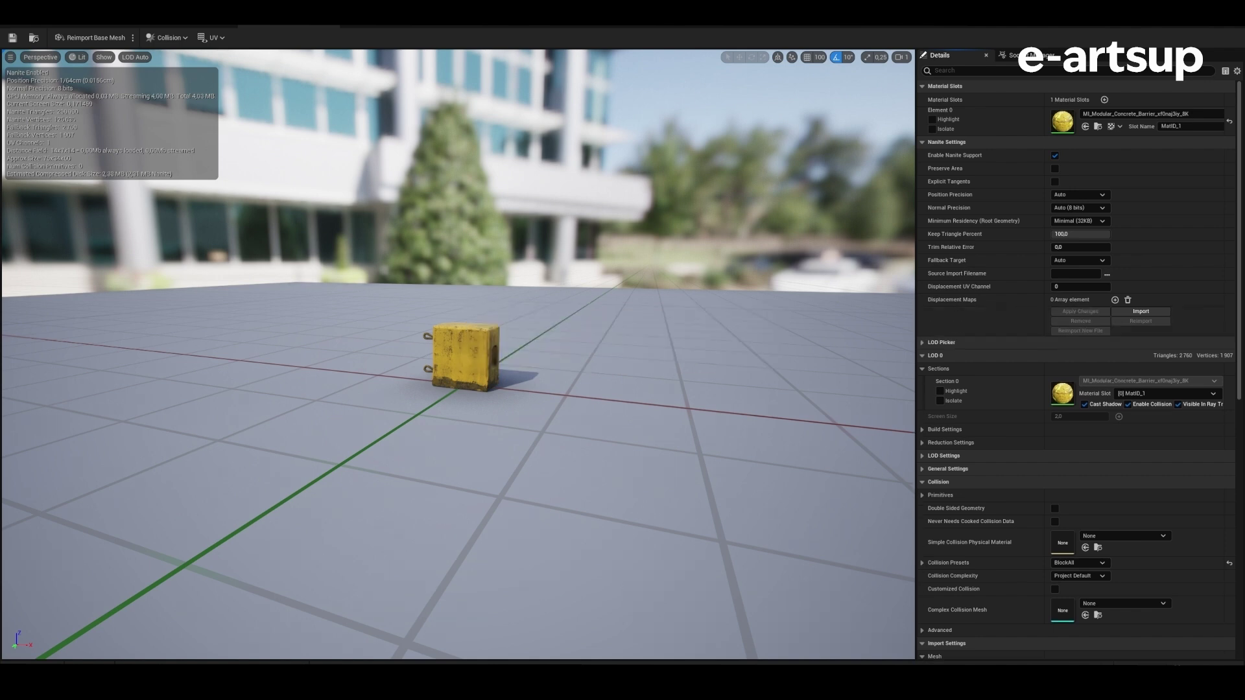
scroll(459, 355, up, 5)
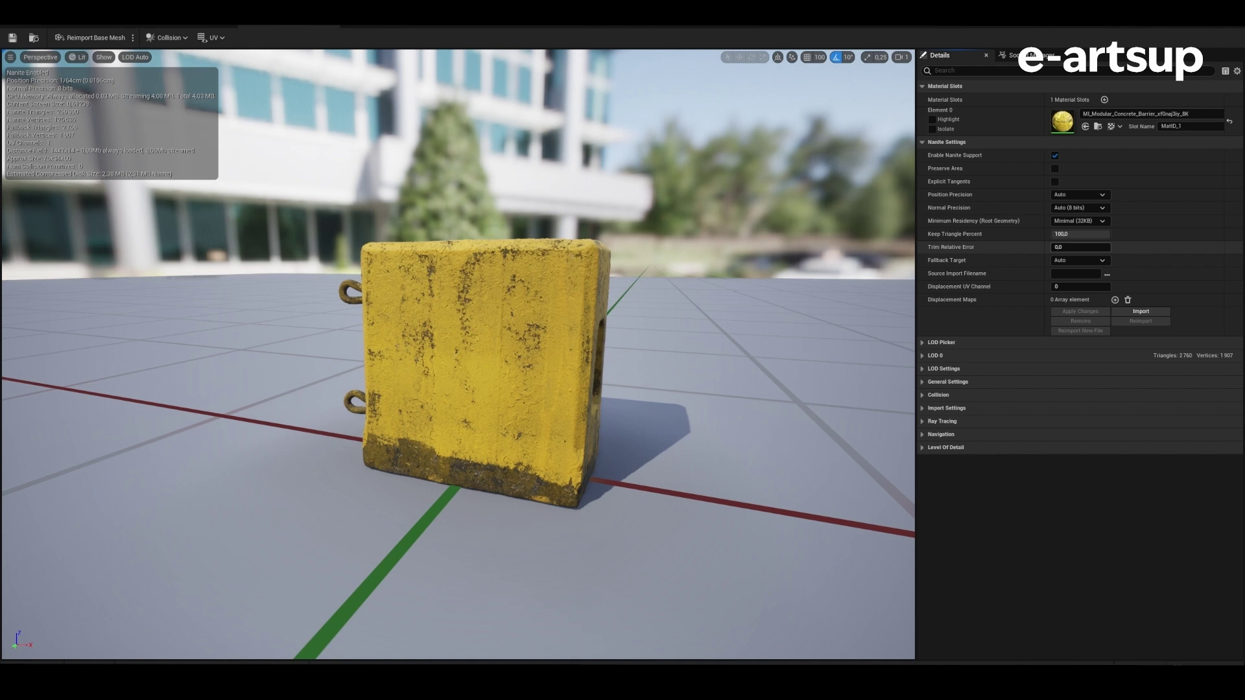
Step: Change the barrier's Fallback Target from Auto to Percent Triangles and review the other choices
click(1080, 260)
click(1077, 280)
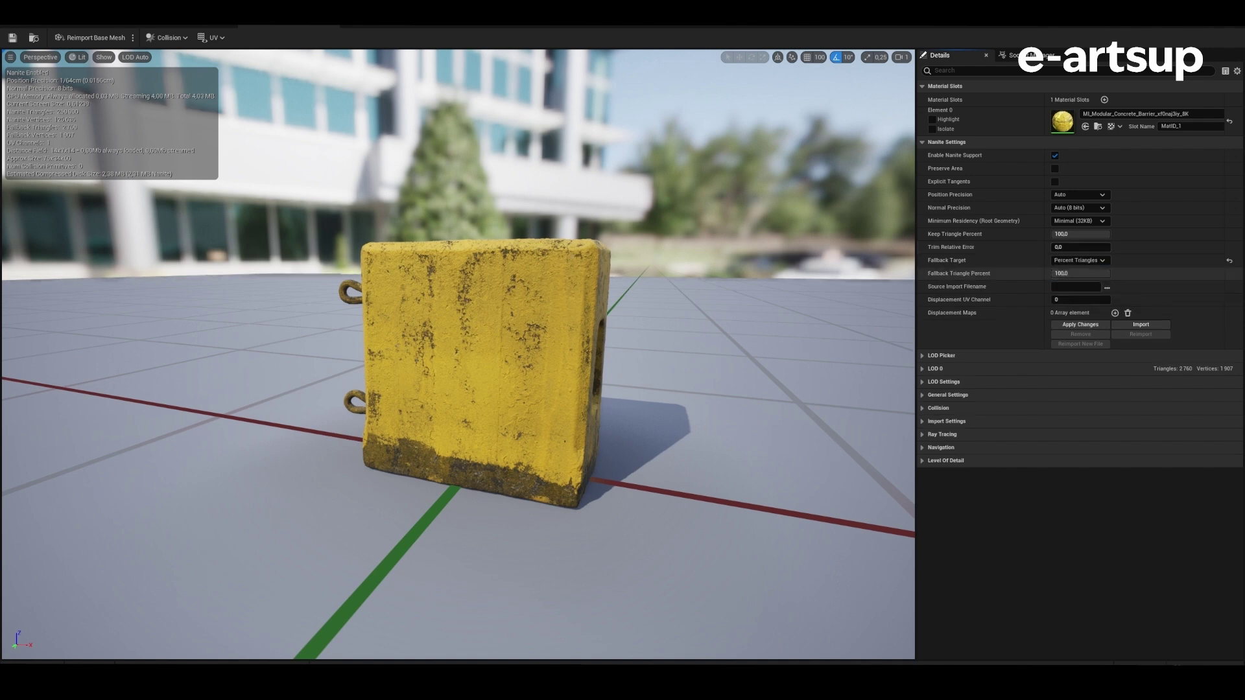
click(1079, 260)
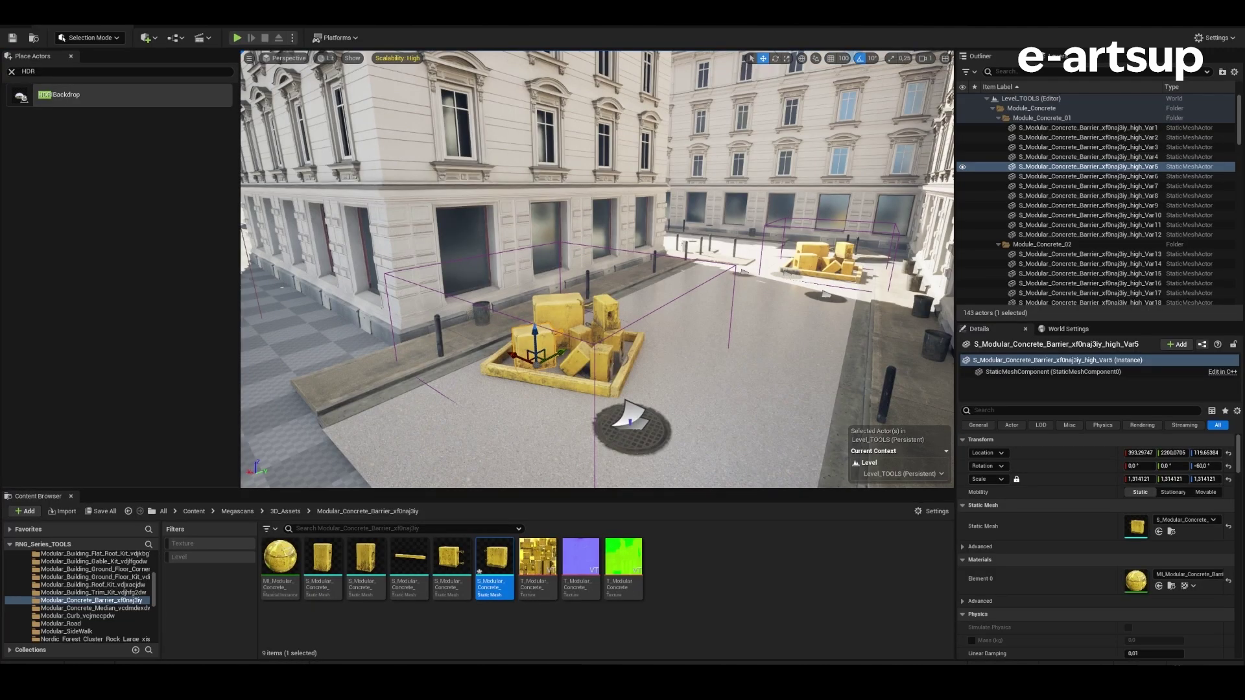
click(1216, 37)
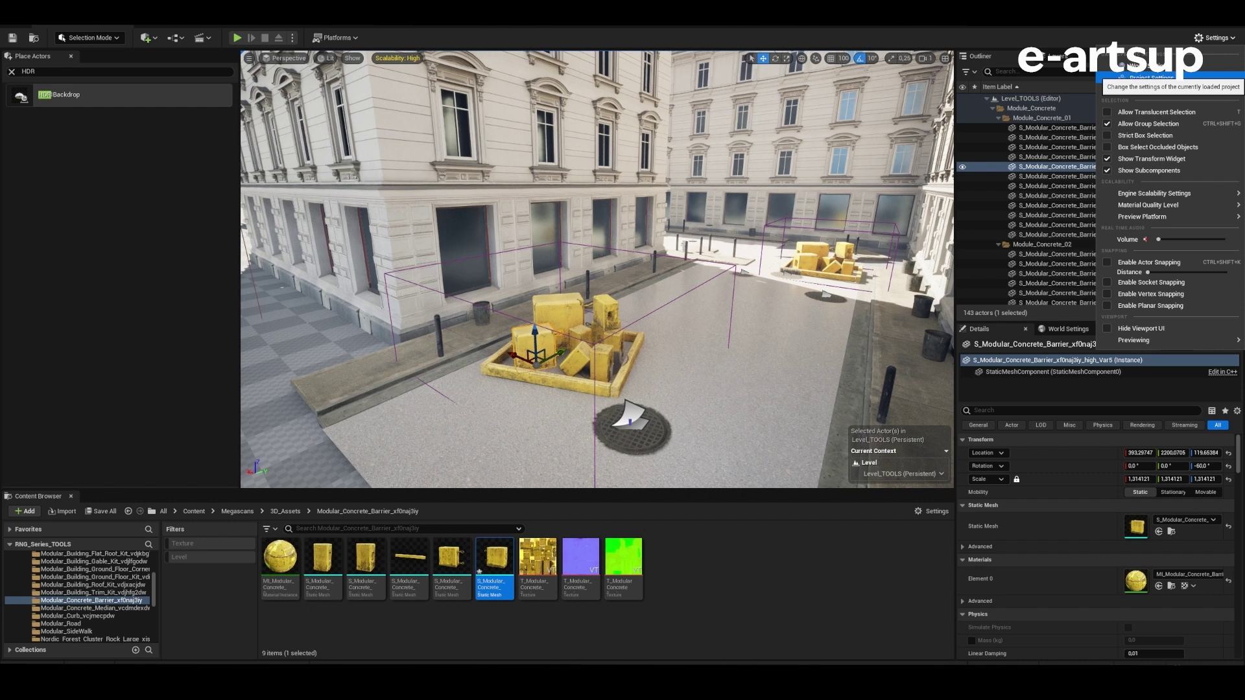
click(1151, 77)
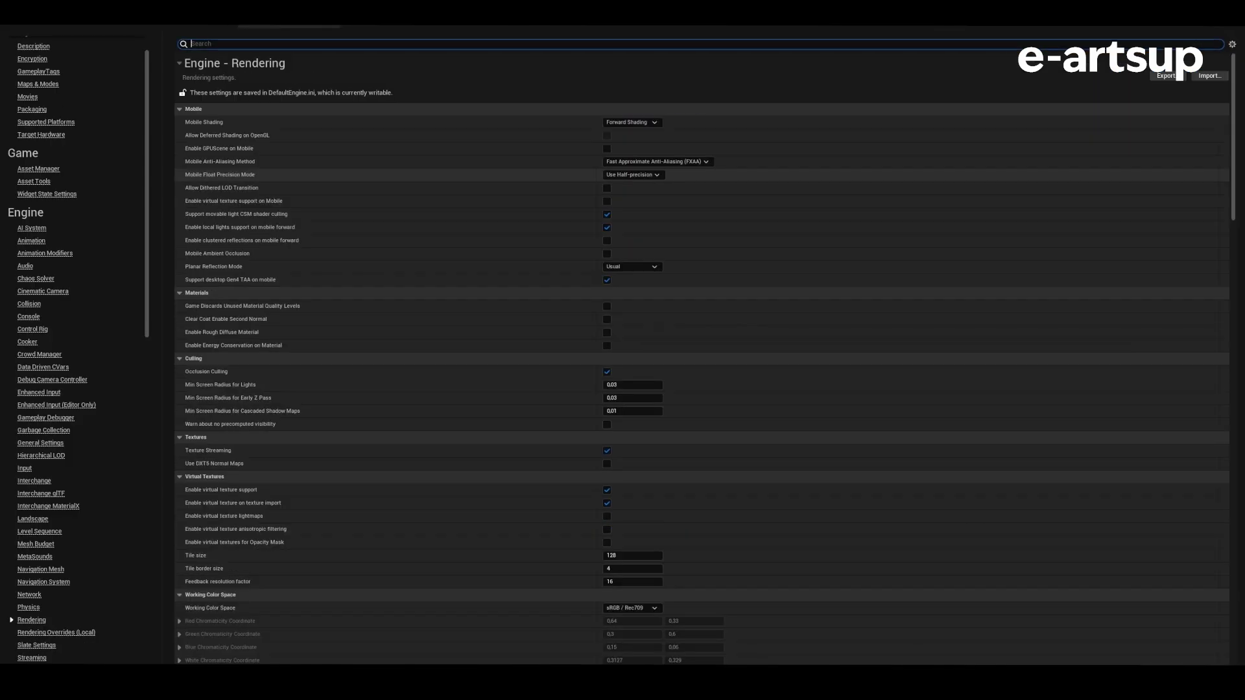
text(lumen)
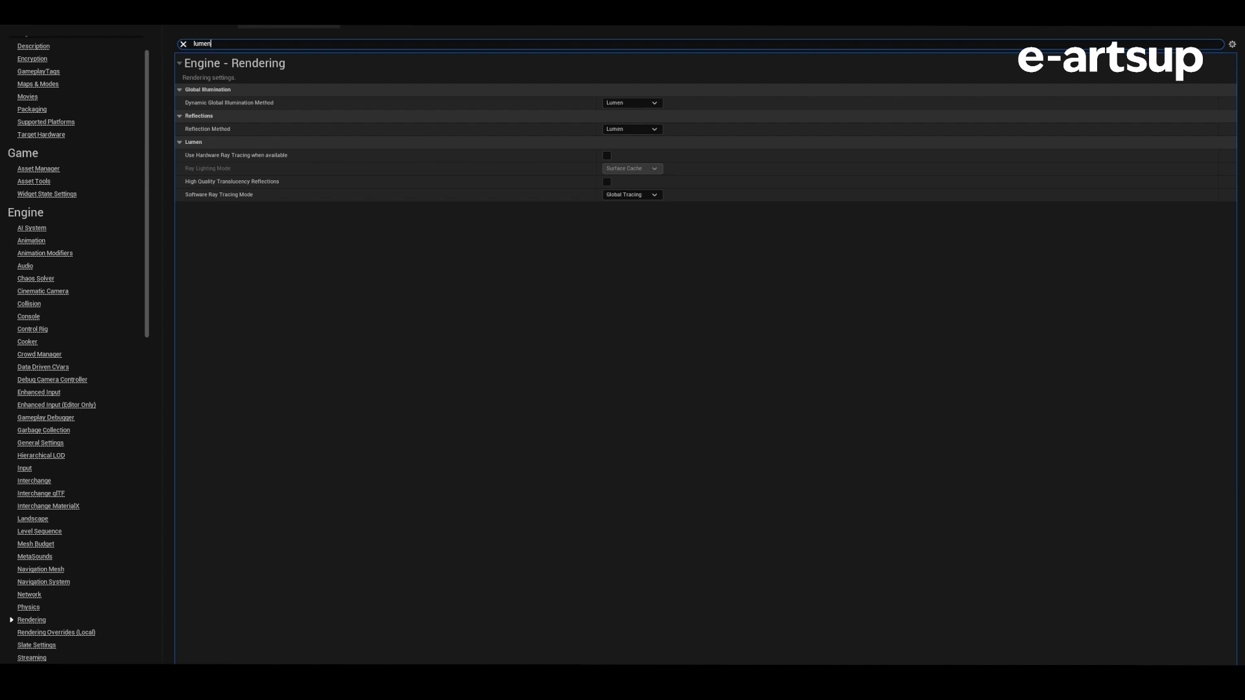
key(Escape)
text(distance)
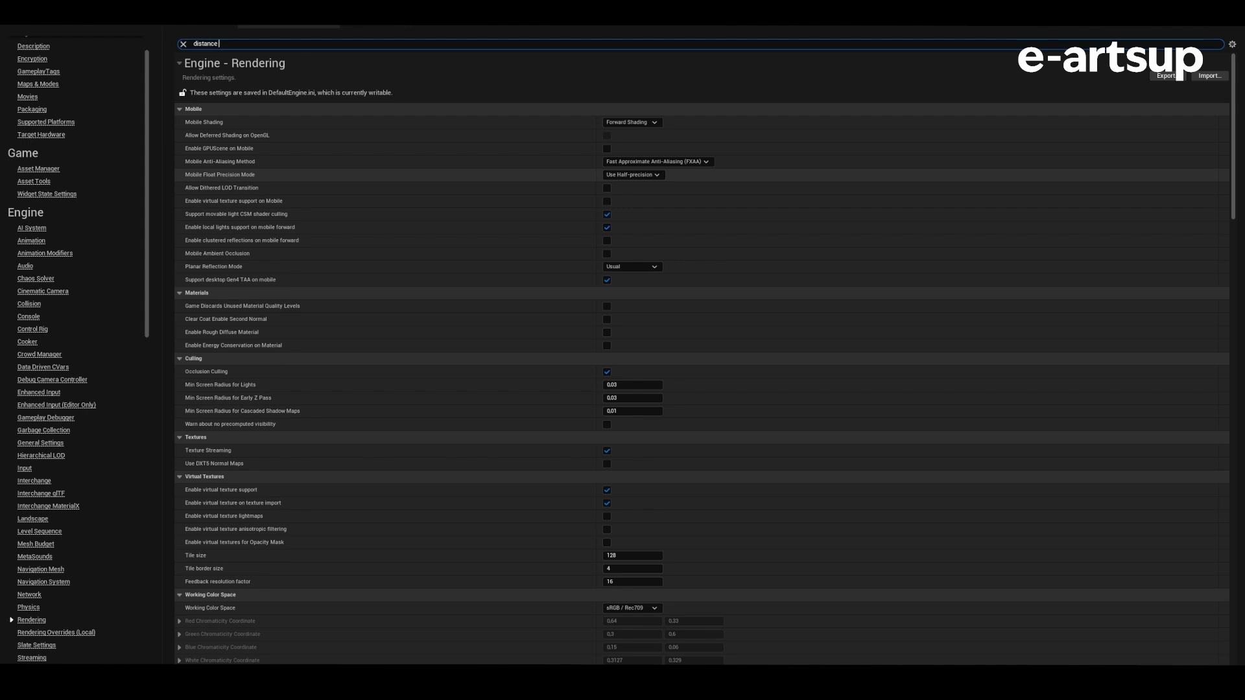
text(field)
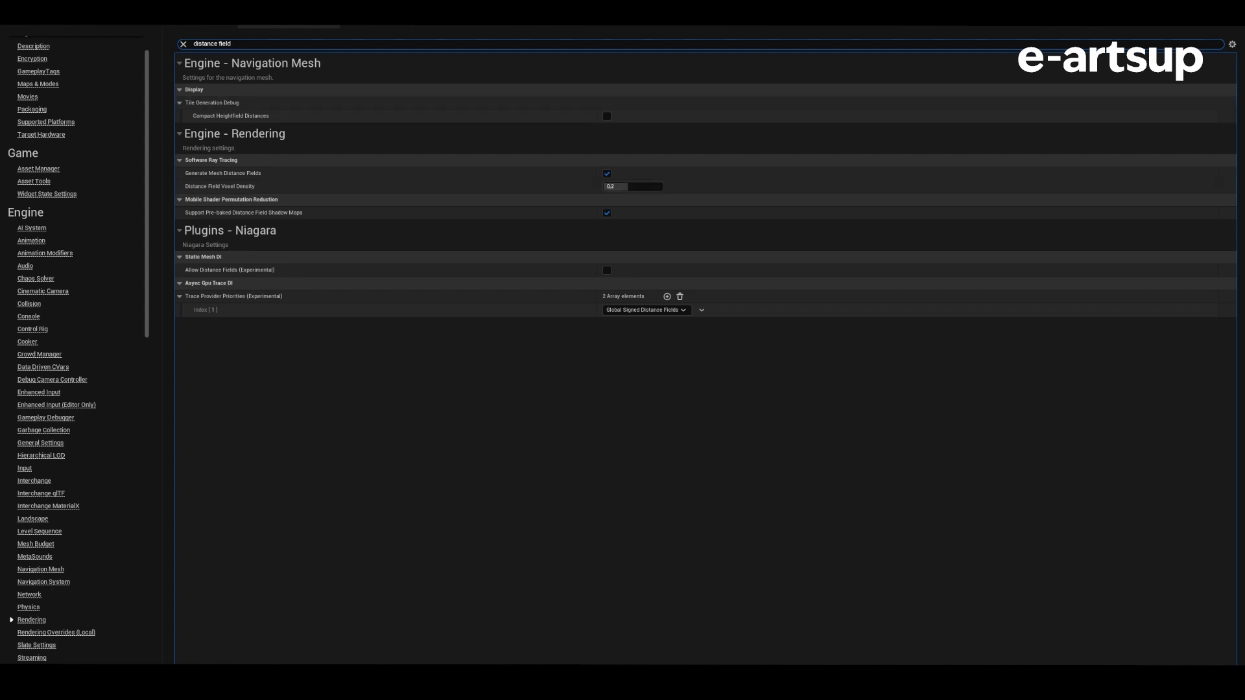
text(ra)
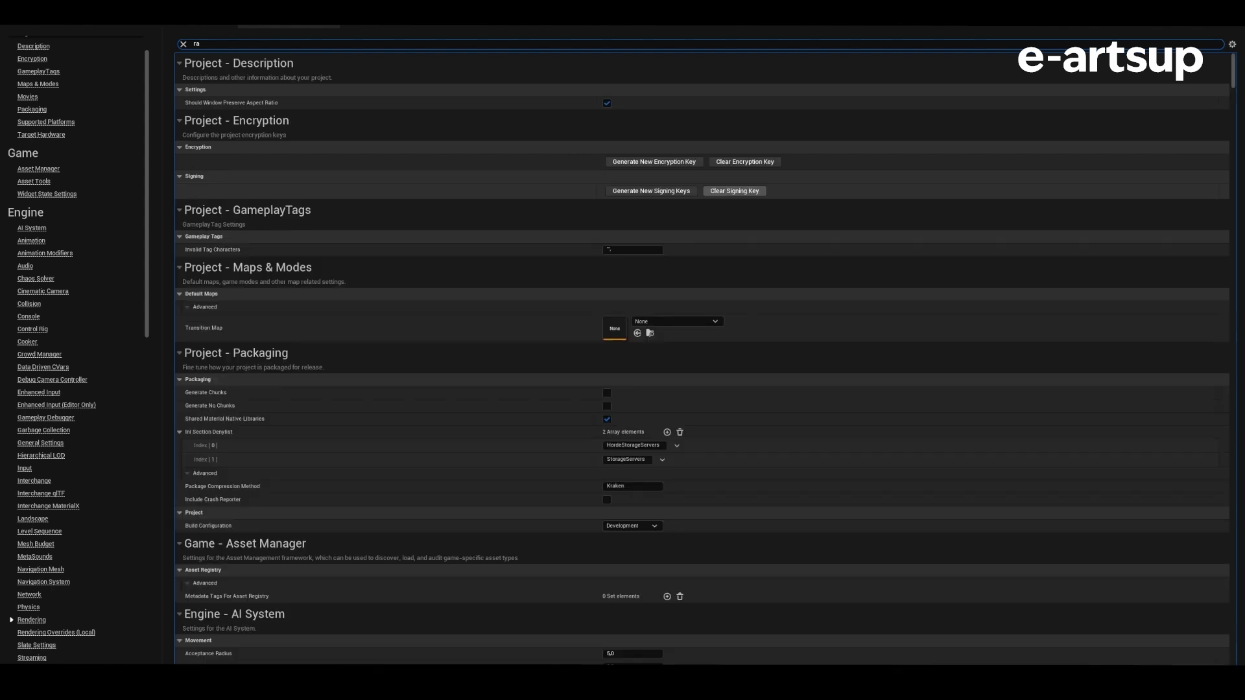
text(y)
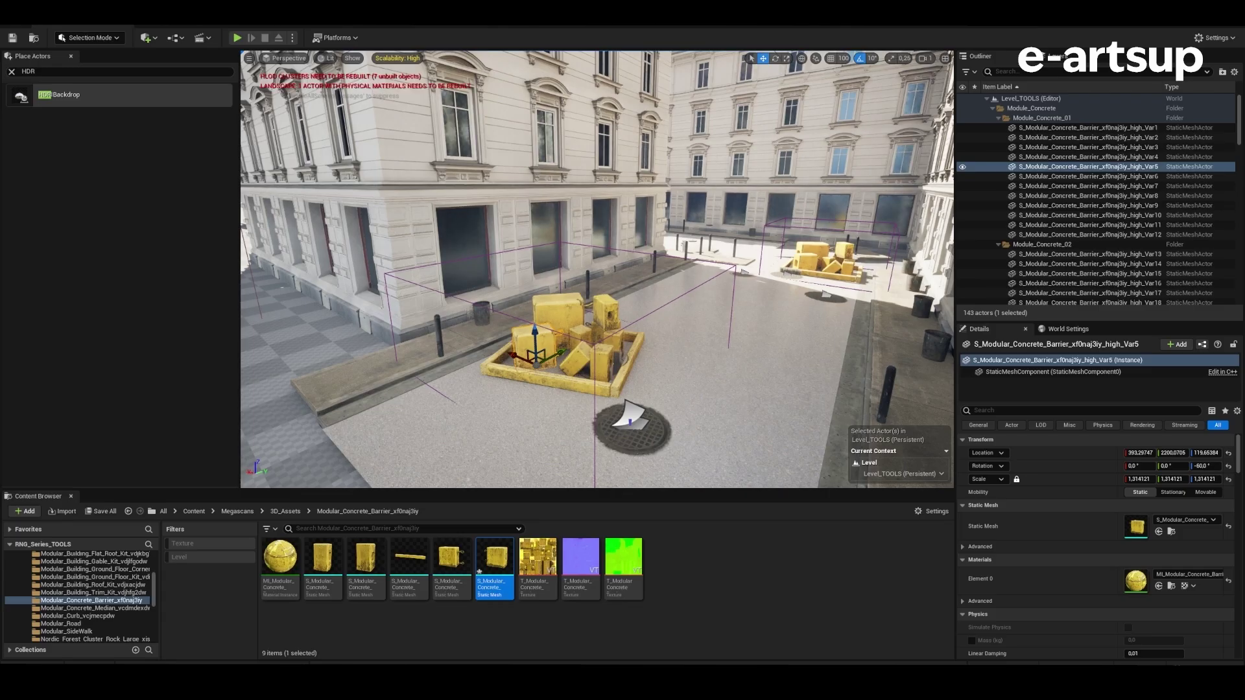
Step: Save the Level_TOOLS level and the barrier mesh with Save All
mouse_move(597, 269)
right_down()
mouse_move(583, 269)
mouse_move(610, 269)
right_up()
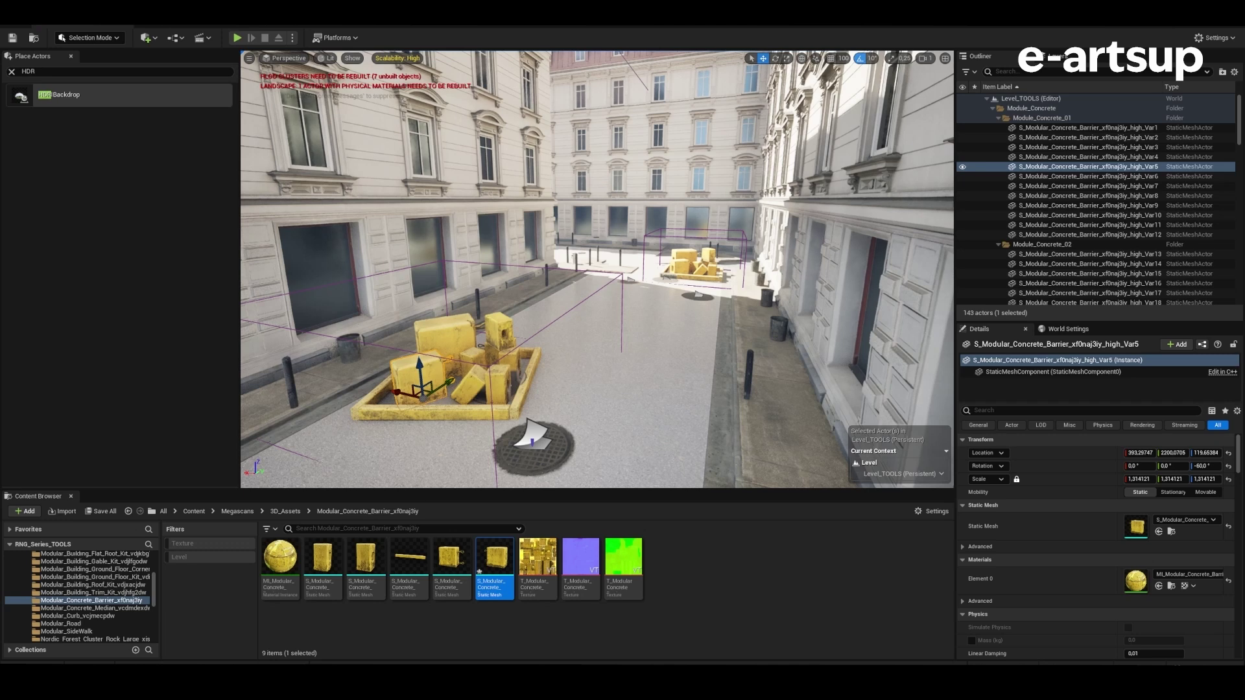
click(101, 512)
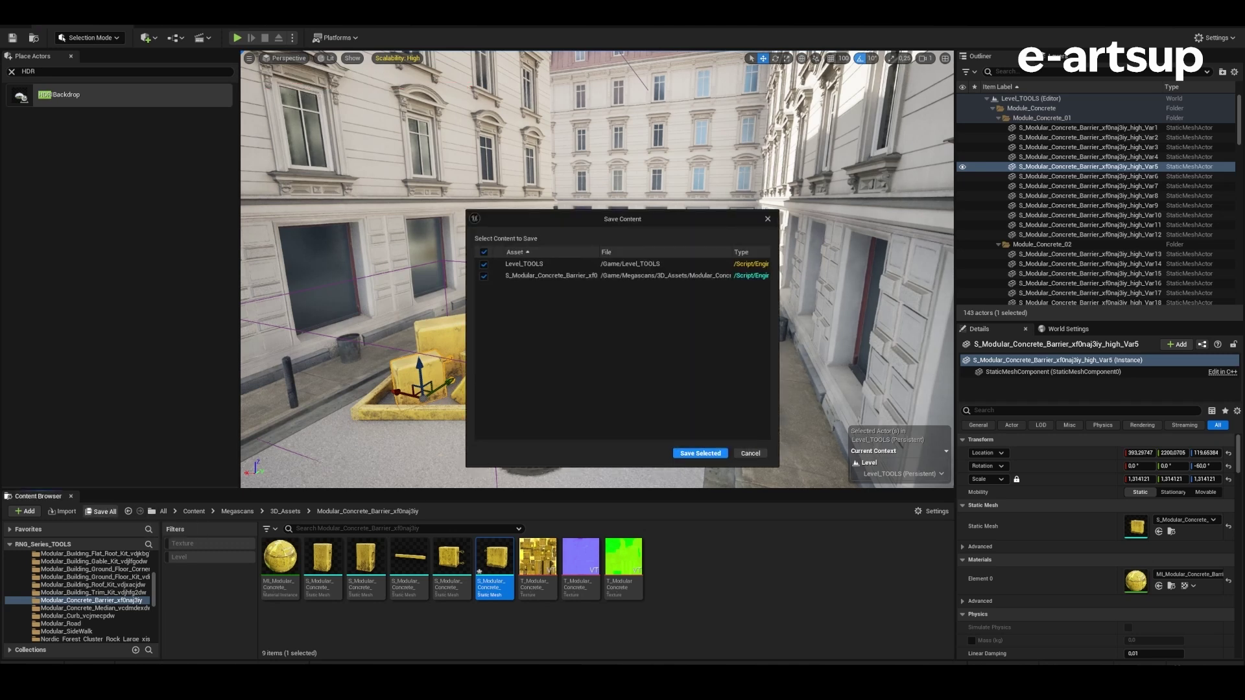
key(Return)
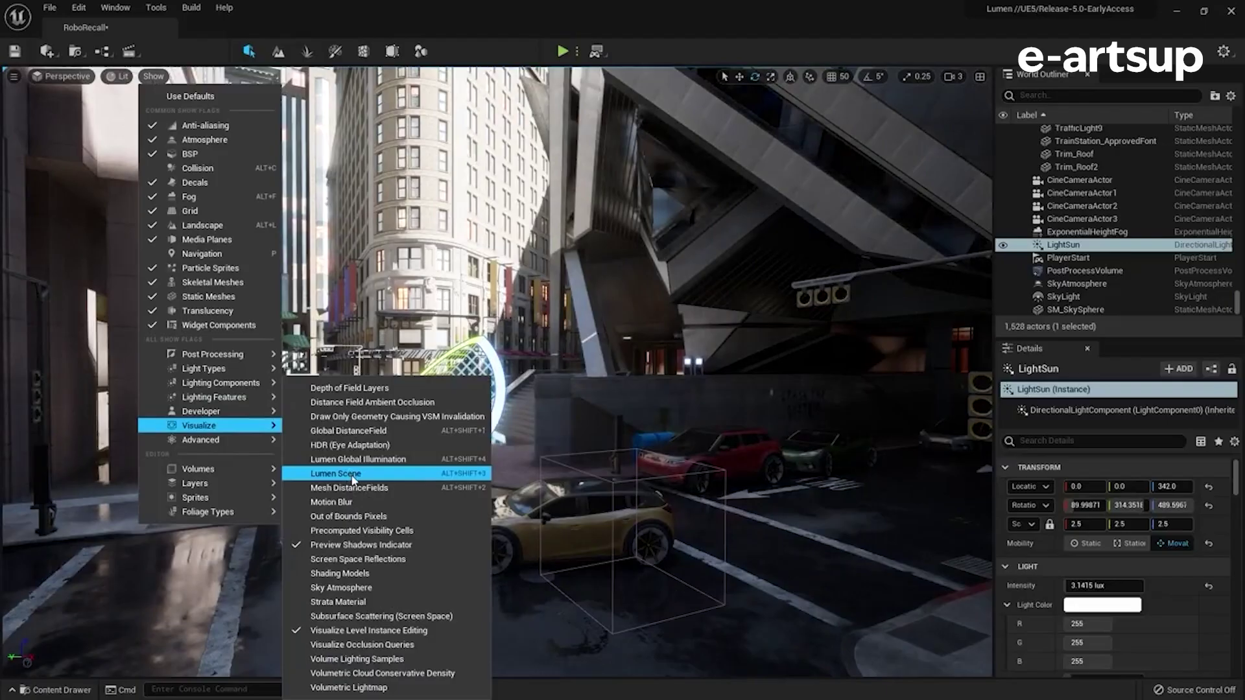
Step: In the Lumen Scene visualization, rotate the LightSun to brighten, then darken, the street
click(353, 480)
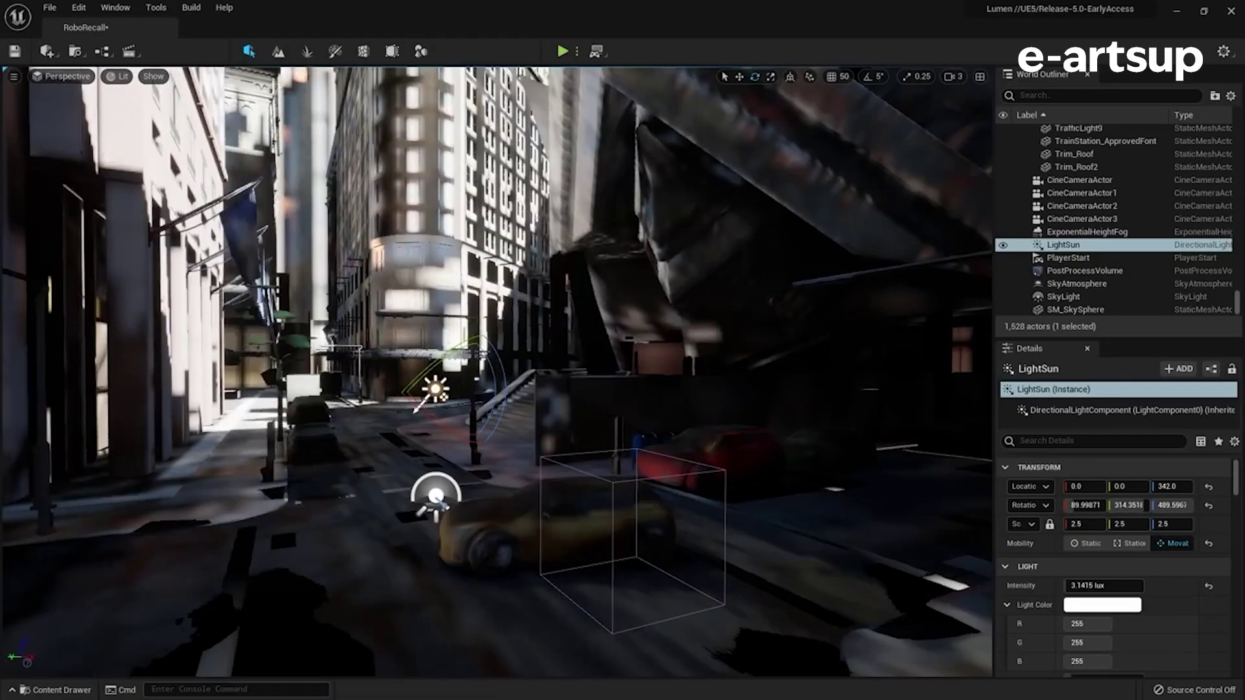
mouse_move(430, 500)
mouse_down()
mouse_move(457, 476)
mouse_move(188, 620)
mouse_up()
right_drag(416, 444, 415, 443)
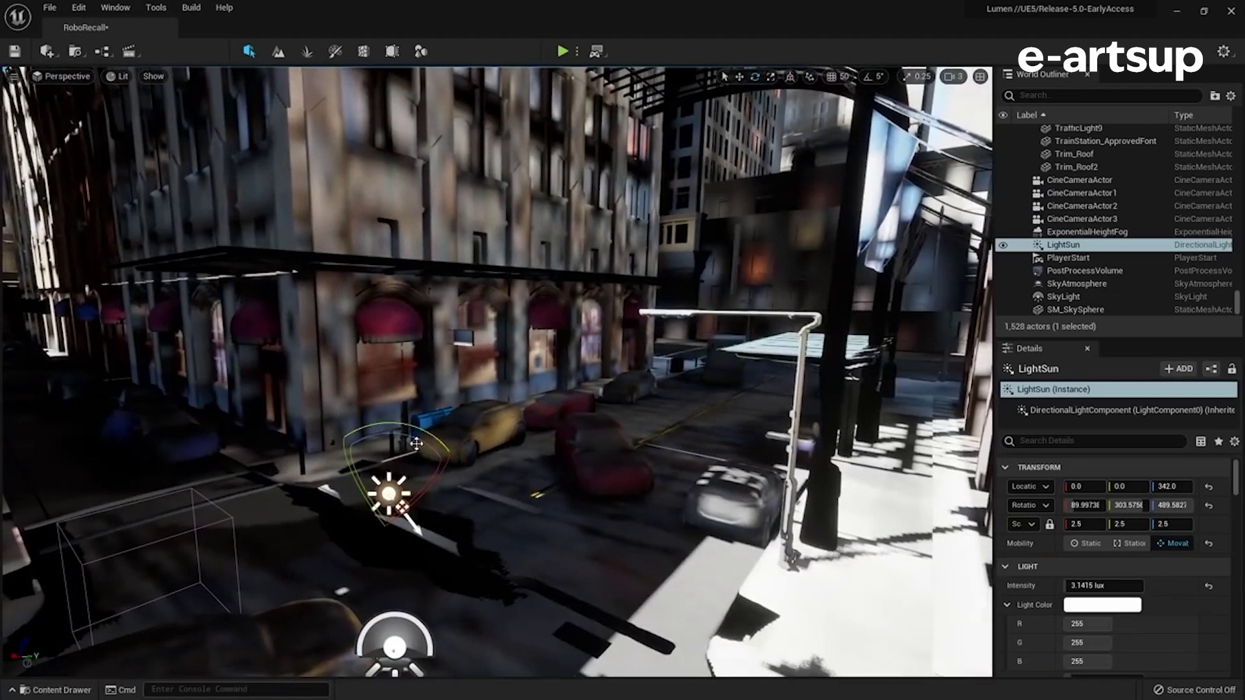
drag(416, 444, 416, 444)
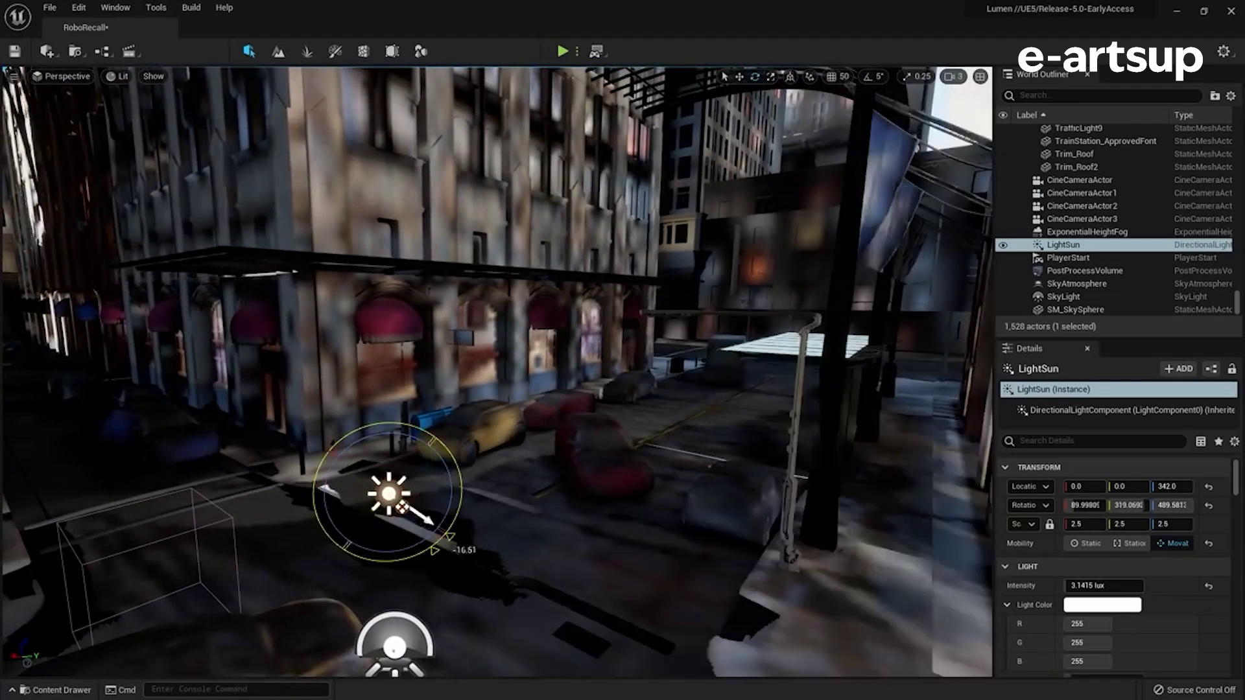
drag(402, 506, 402, 506)
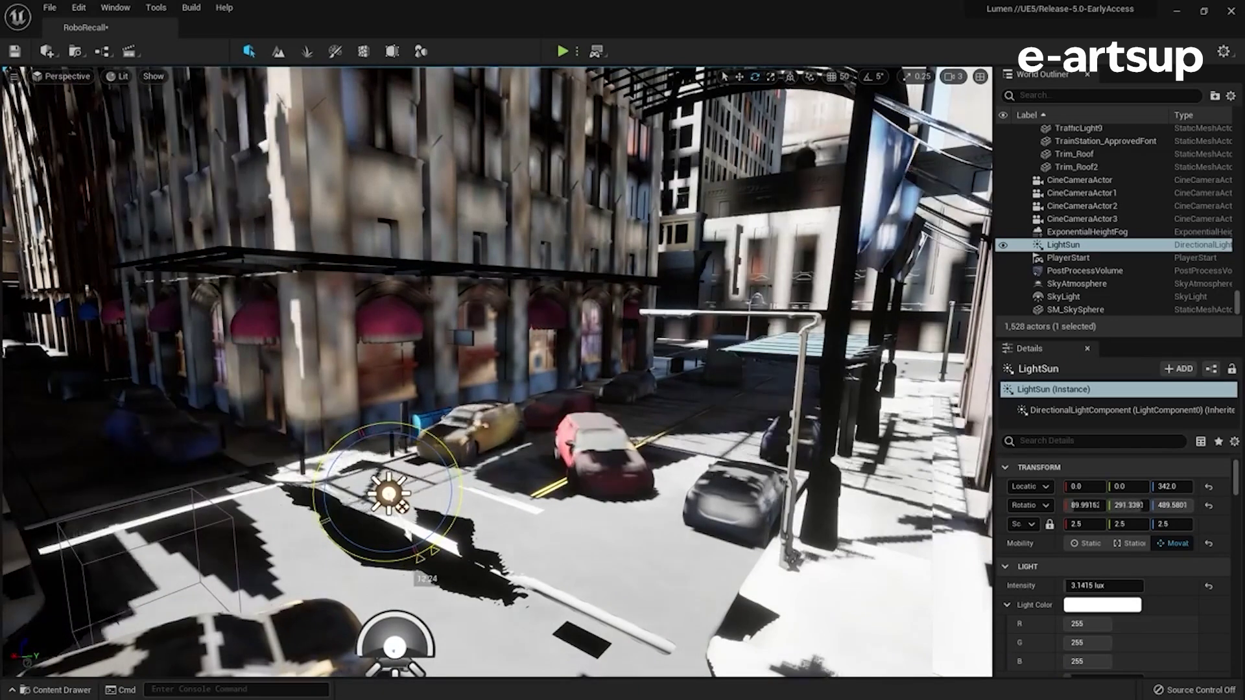
Step: Return the viewport to the Lit view and nudge the sun angle slightly
click(153, 76)
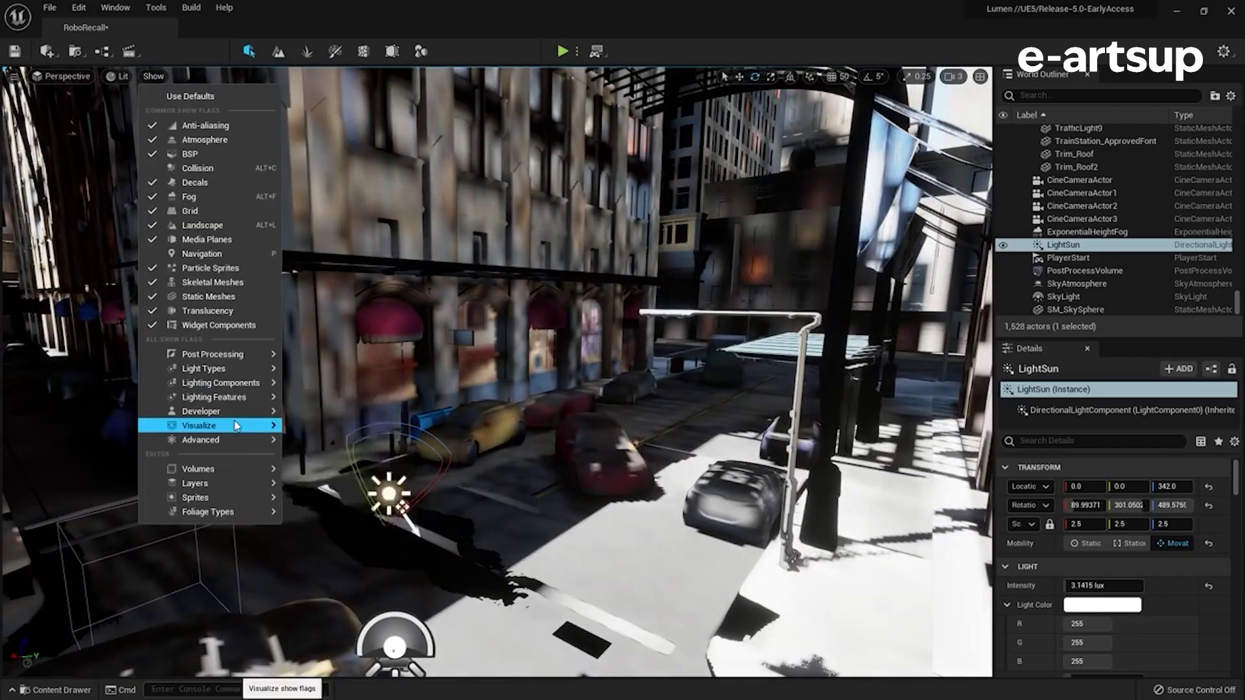
mouse_move(208, 425)
click(363, 472)
drag(403, 507, 404, 507)
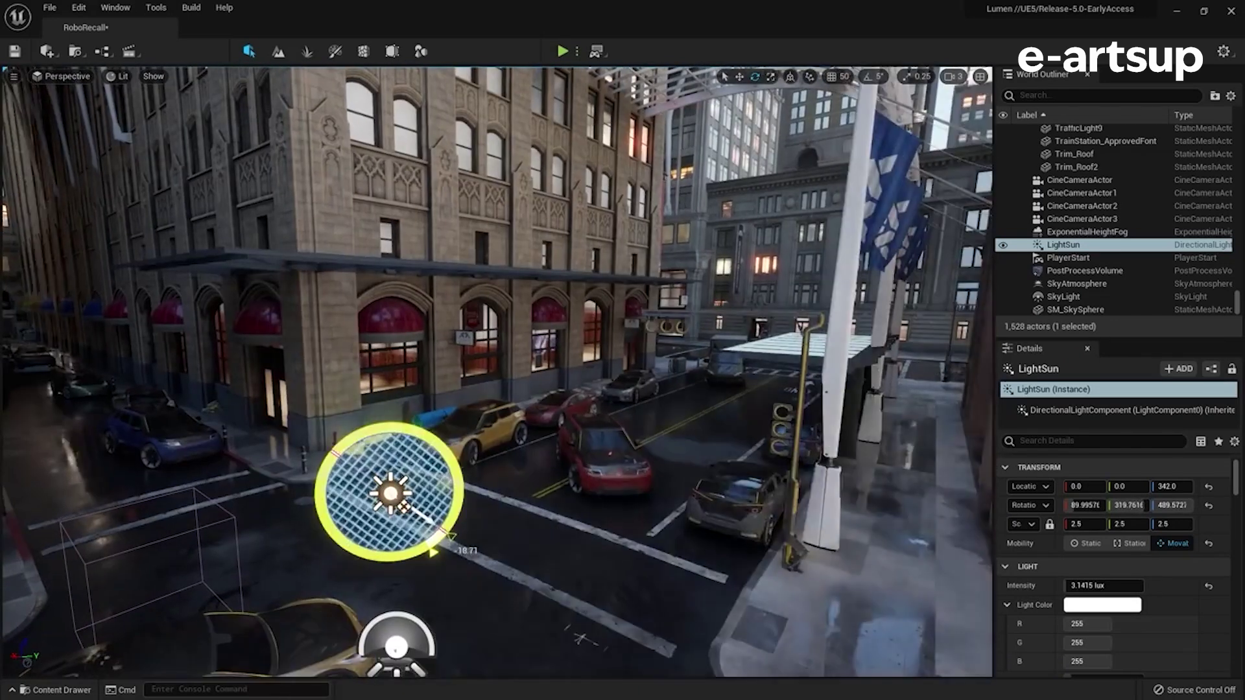